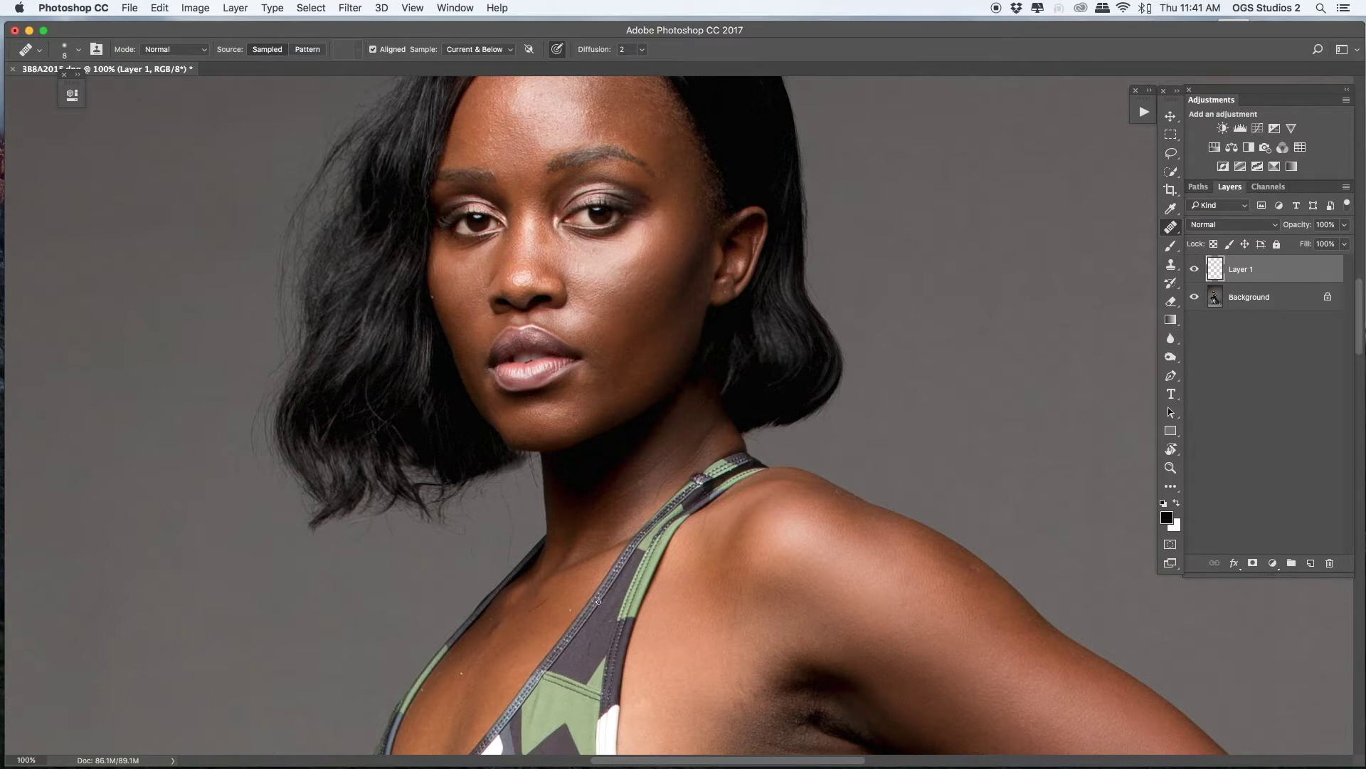
# Enlarge the healing brush to 50 px and heal the uneven skin around the underarm with sampled nearby skin
pyautogui.press(']')
pyautogui.press(']')
pyautogui.press(']')
pyautogui.press(']')
pyautogui.press(']')
pyautogui.press(']')
pyautogui.press('[')
pyautogui.press('[')
pyautogui.press('[')
pyautogui.press('[')
pyautogui.press(']')
pyautogui.press(']')
pyautogui.press(']')
pyautogui.press(']')
pyautogui.press(']')
pyautogui.press(']')
pyautogui.press(']')
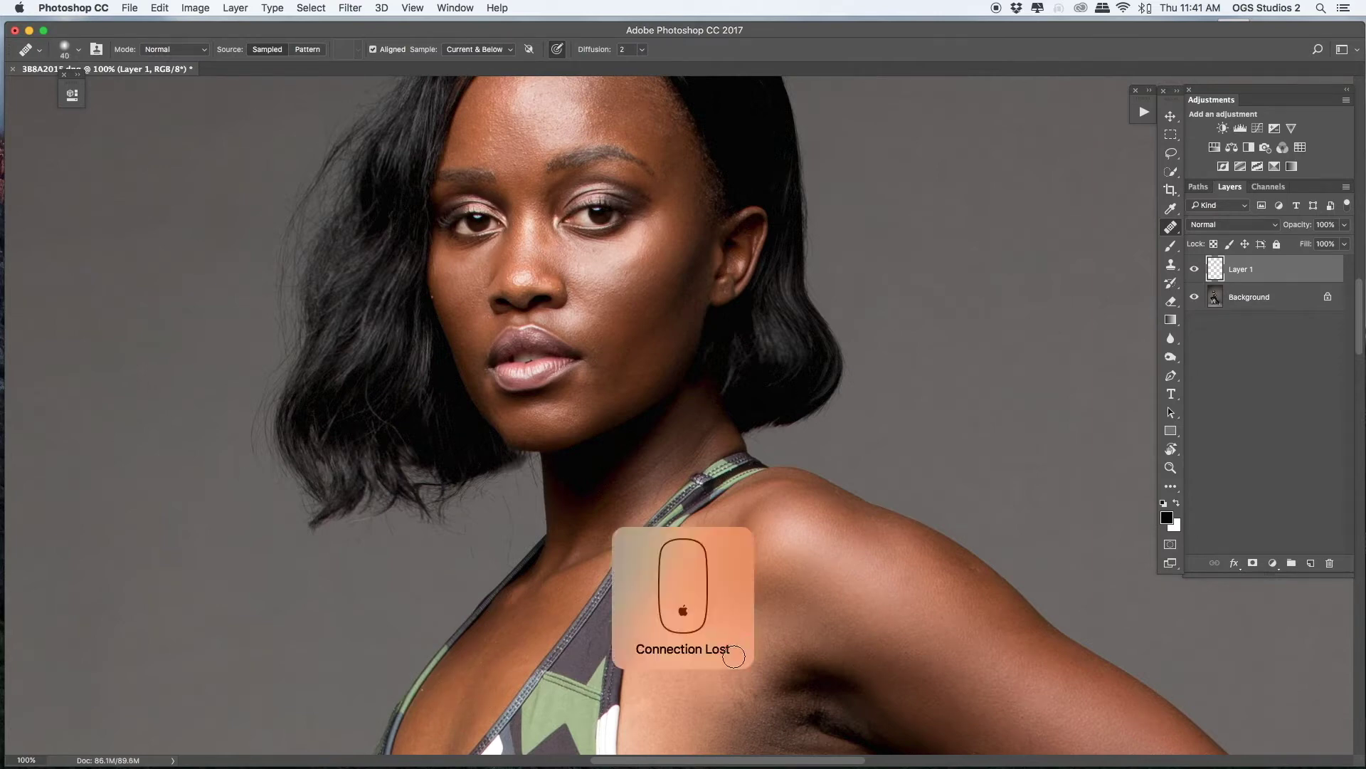
pyautogui.moveTo(775, 597); pyautogui.dragTo(721, 529)
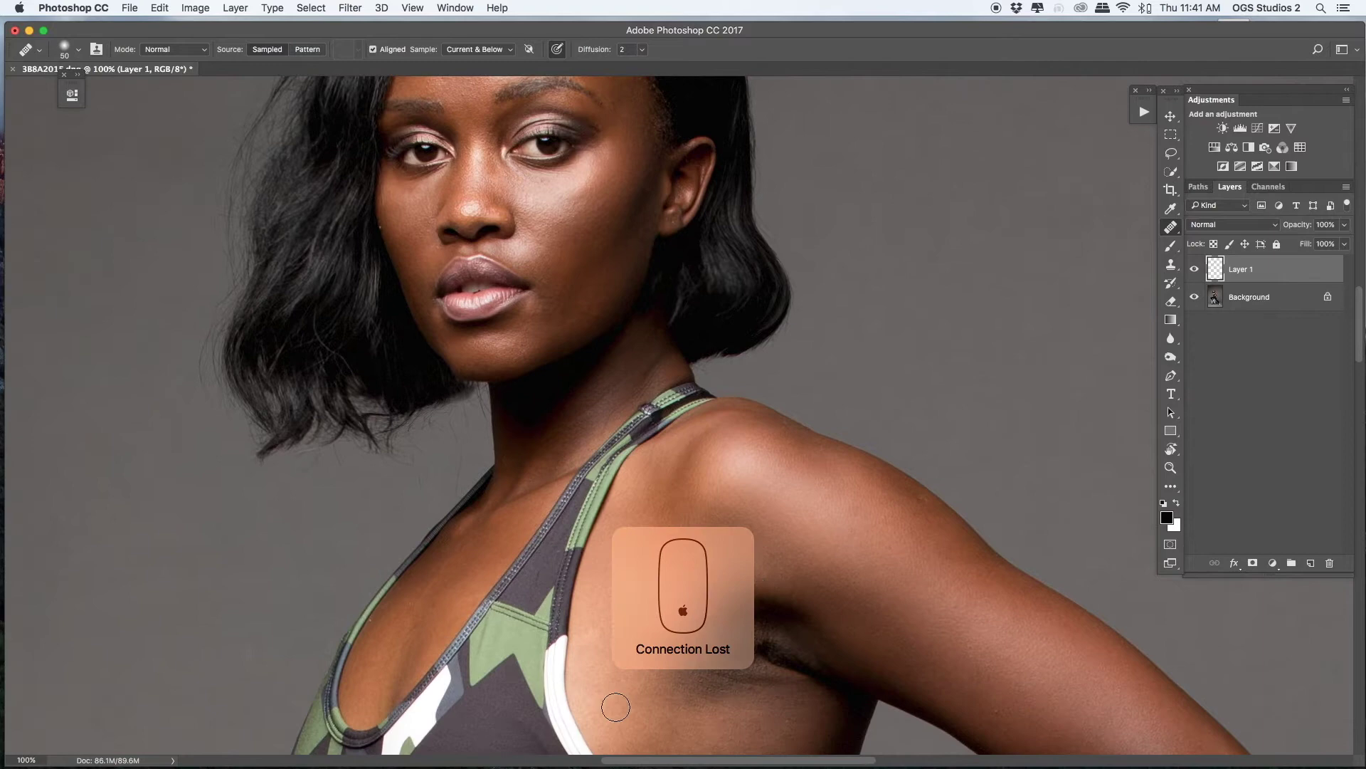
pyautogui.click(763, 574)
pyautogui.keyDown('alt'); pyautogui.click(720, 722); pyautogui.keyUp('alt')
pyautogui.click(708, 672)
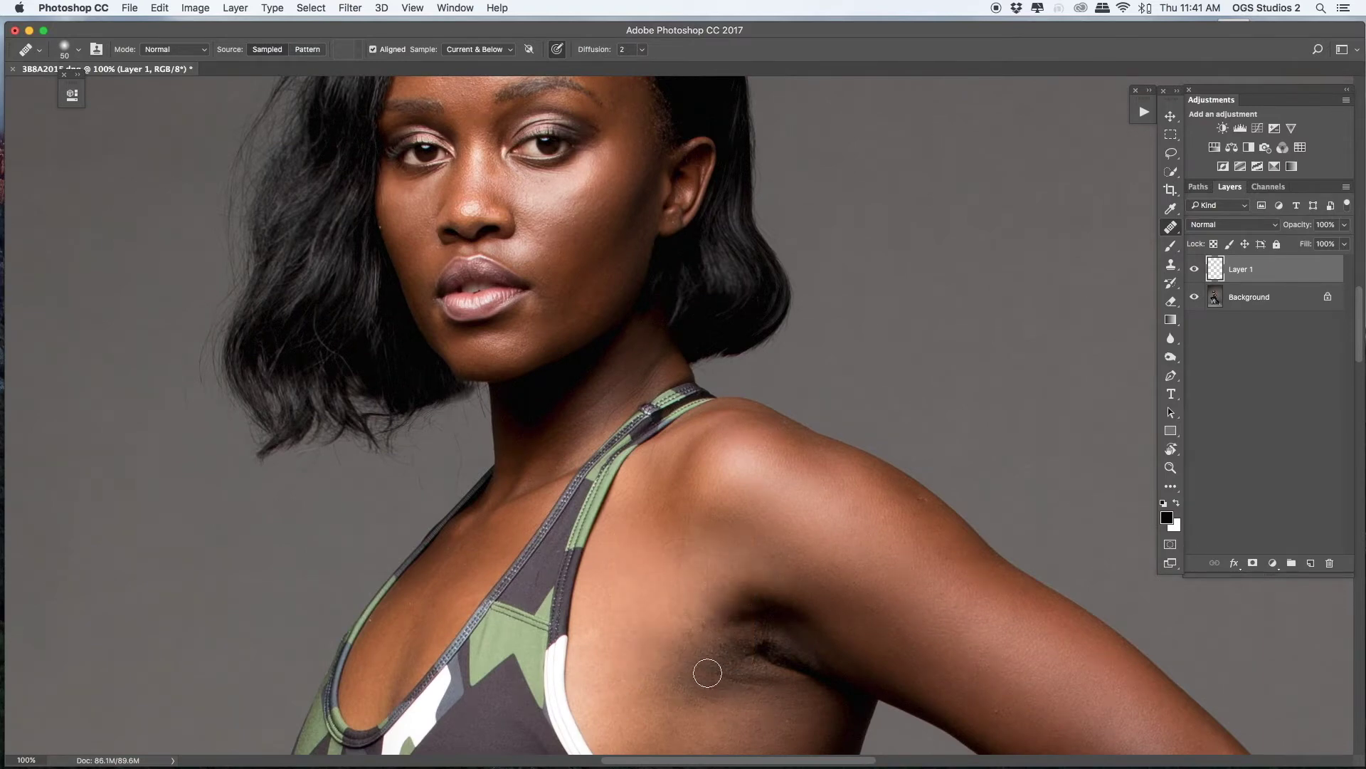
pyautogui.click(750, 686)
pyautogui.keyDown('alt'); pyautogui.click(717, 718); pyautogui.keyUp('alt')
# Heal the spot on the upper arm near the shoulder with the healing brush at 40 px
pyautogui.keyDown('alt'); pyautogui.click(877, 501); pyautogui.keyUp('alt')
pyautogui.press('[')
pyautogui.click(912, 496)
pyautogui.keyDown('alt'); pyautogui.click(880, 533); pyautogui.keyUp('alt')
# Reduce the healing brush to 25 px and heal the blemishes on the forehead with sampled forehead skin
pyautogui.moveTo(565, 476); pyautogui.dragTo(680, 613)
pyautogui.click(562, 176)
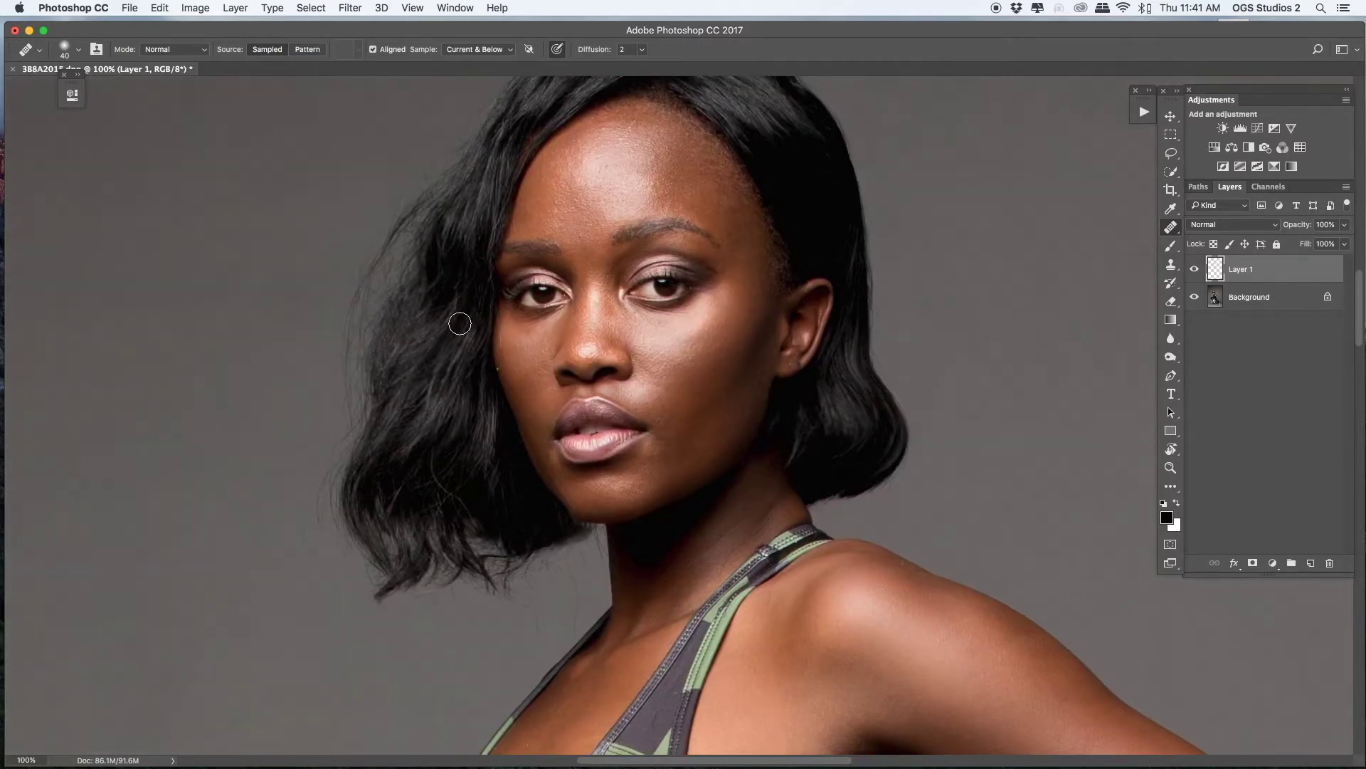
pyautogui.press('[')
pyautogui.press('[')
pyautogui.press('[')
pyautogui.keyDown('alt'); pyautogui.click(627, 175); pyautogui.keyUp('alt')
pyautogui.click(656, 187)
# Inspect the torso, arm, hands and leggings for remaining blemishes, ending with a 25% view of the figure
pyautogui.press('super+minus')
pyautogui.press('super+minus')
pyautogui.moveTo(758, 619); pyautogui.dragTo(662, 275)
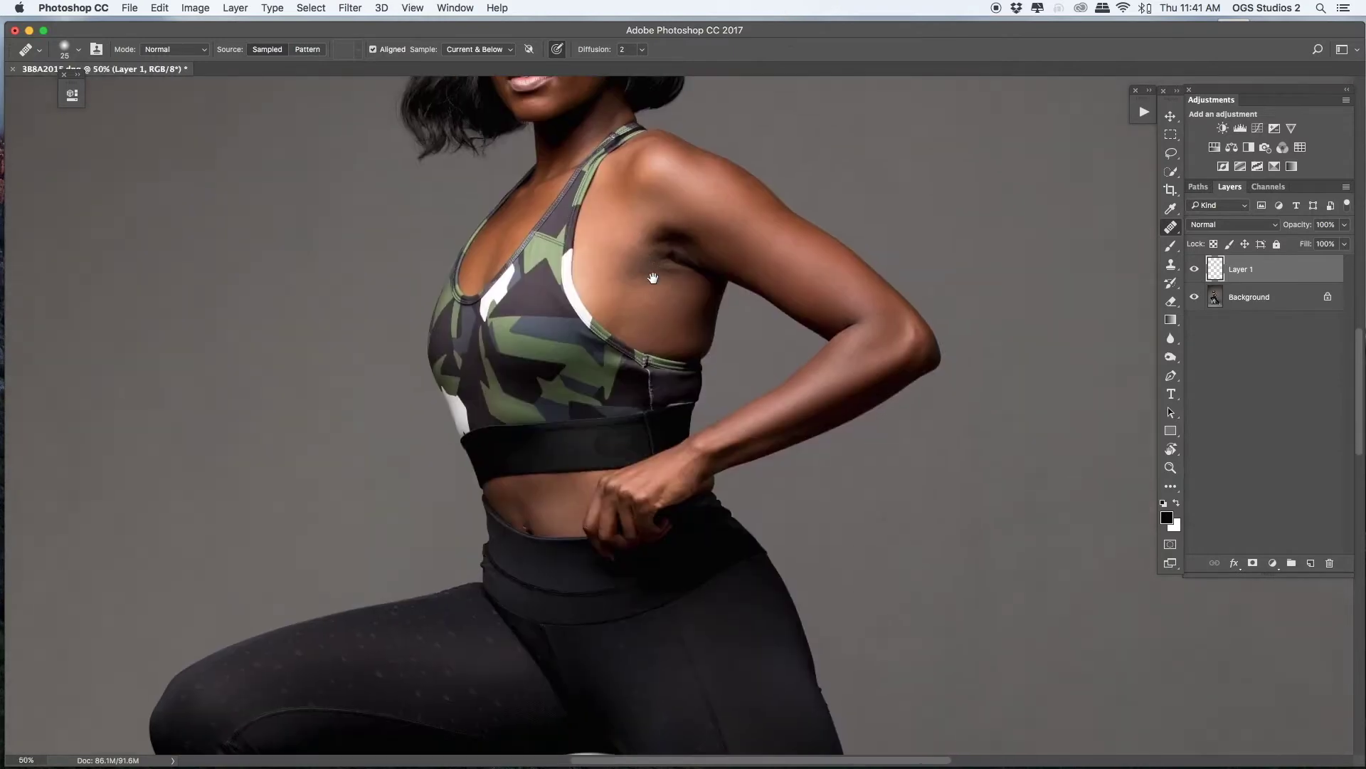
pyautogui.moveTo(711, 427); pyautogui.dragTo(665, 235)
pyautogui.moveTo(704, 479); pyautogui.dragTo(665, 178)
pyautogui.moveTo(740, 427); pyautogui.dragTo(854, 626)
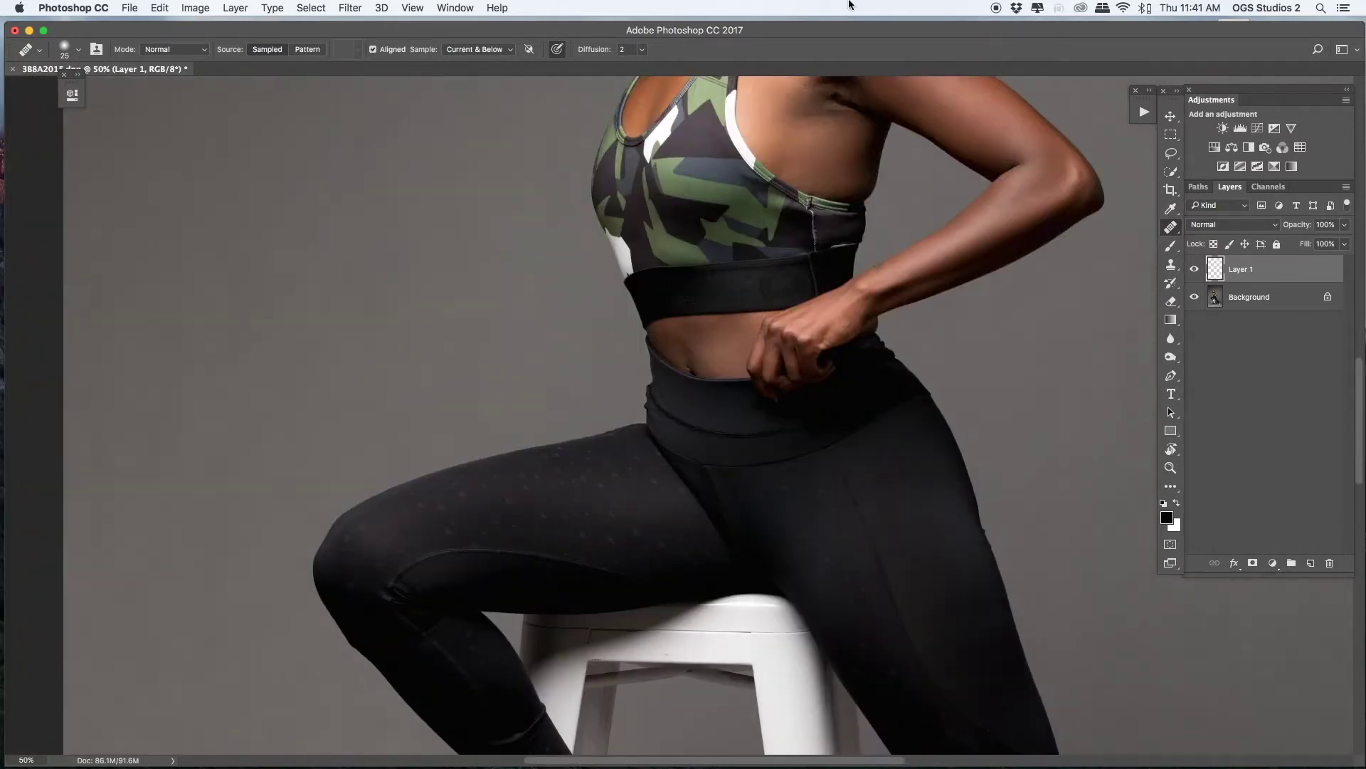
pyautogui.press('super+minus')
pyautogui.press('super+minus')
pyautogui.moveTo(846, 396); pyautogui.dragTo(844, 439)
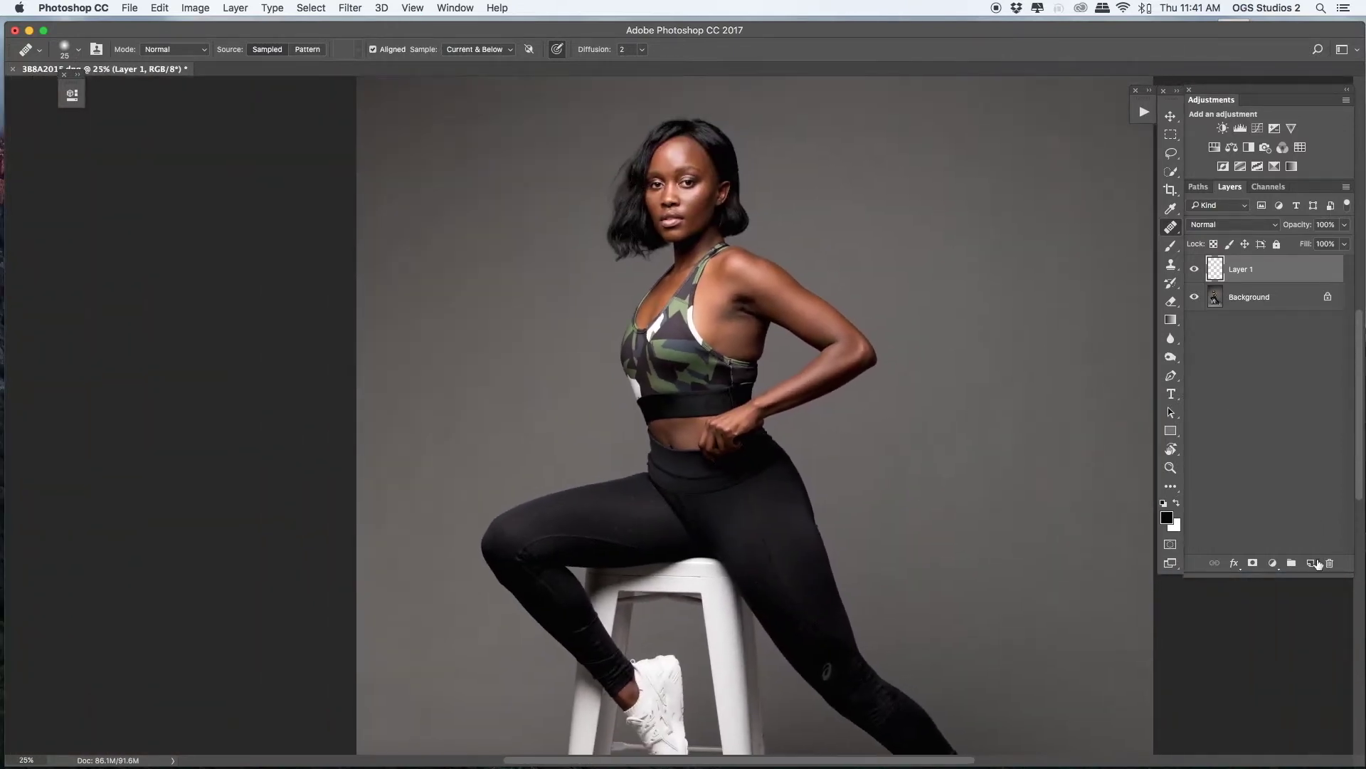
# Add a new layer filled with 50% Gray and set its blend mode to Soft Light
pyautogui.click(1312, 562)
pyautogui.hotkey('shift', 'BackSpace')
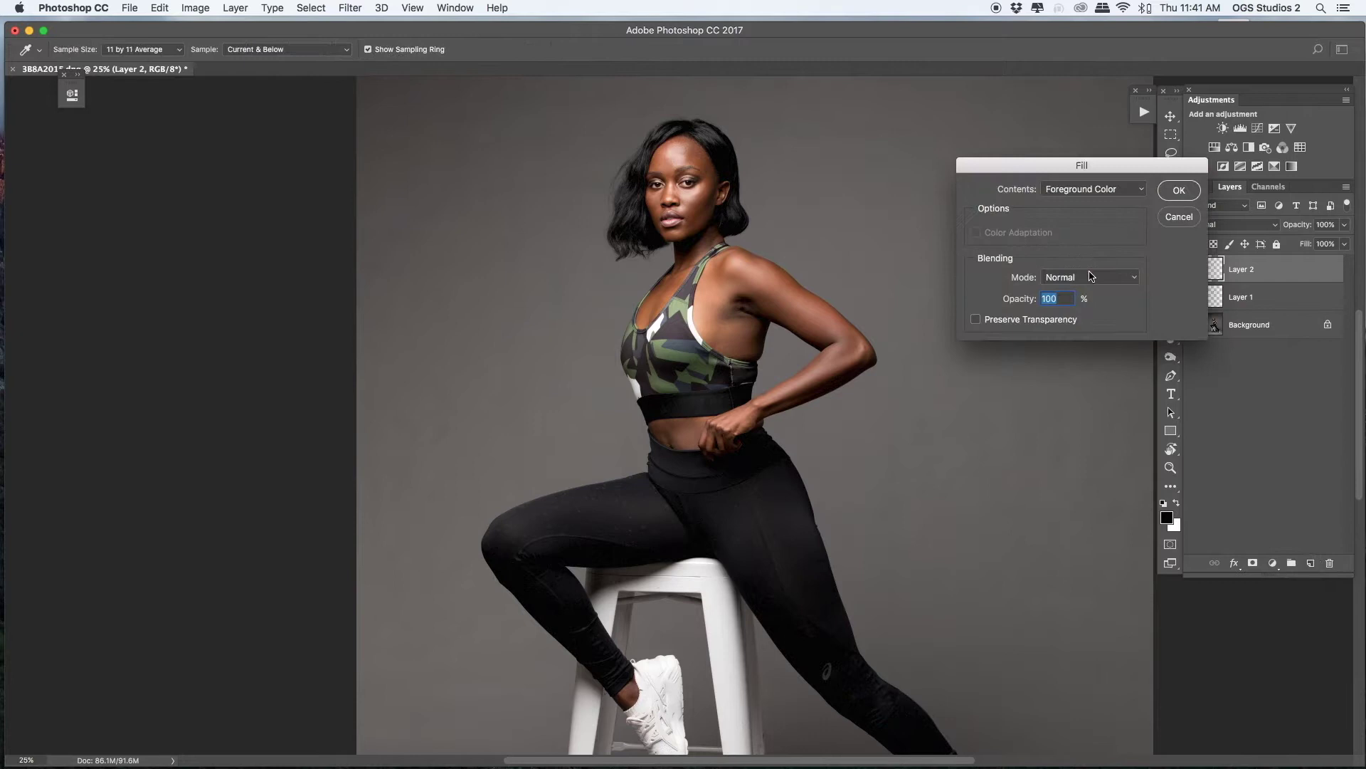
pyautogui.click(1105, 198)
pyautogui.click(1068, 290)
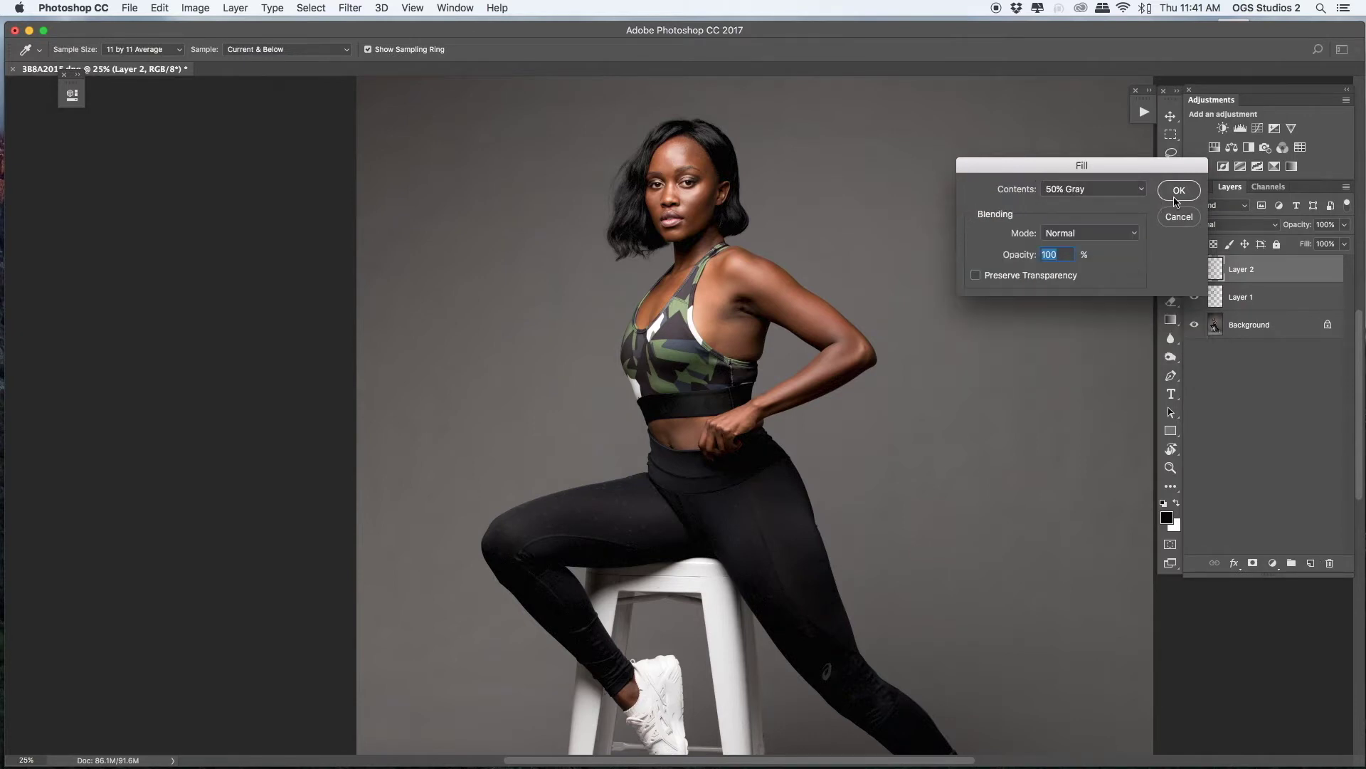
pyautogui.click(1175, 199)
pyautogui.click(1239, 224)
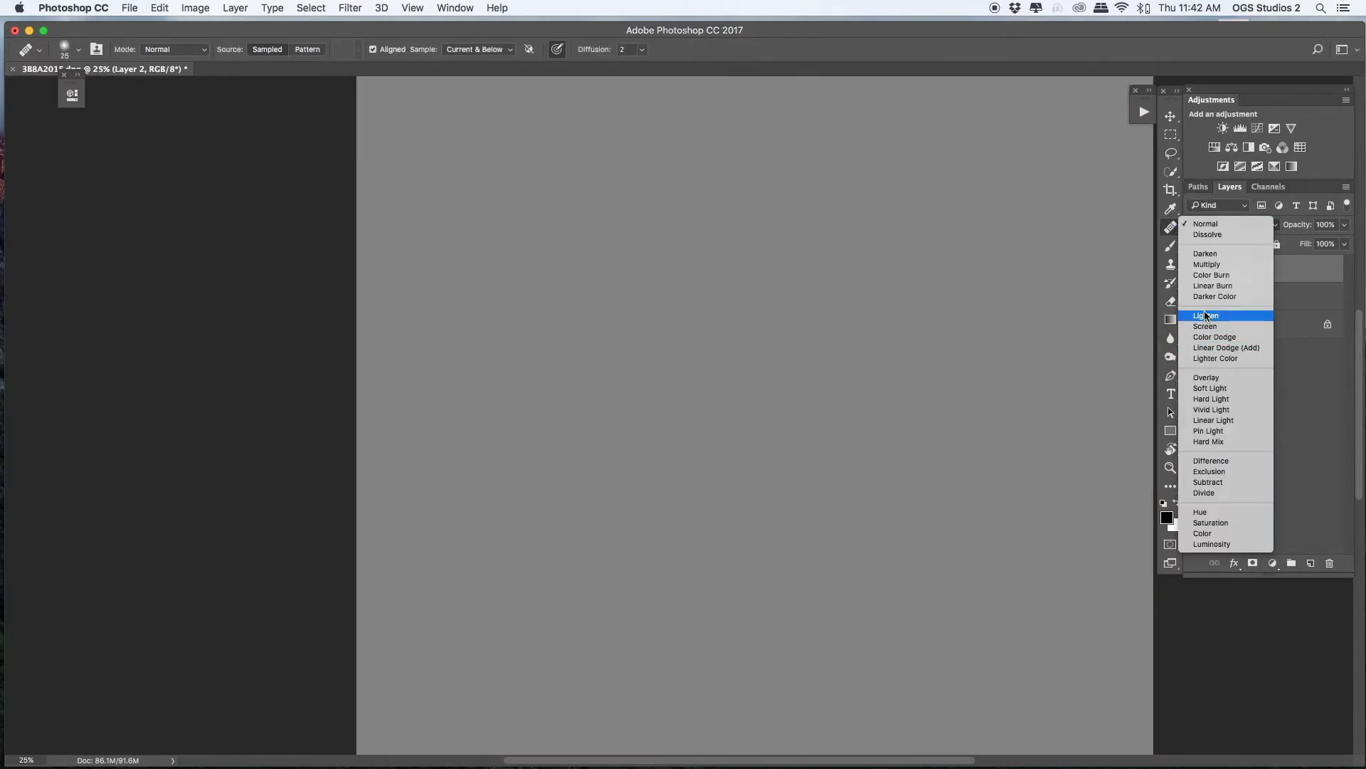
pyautogui.click(1209, 389)
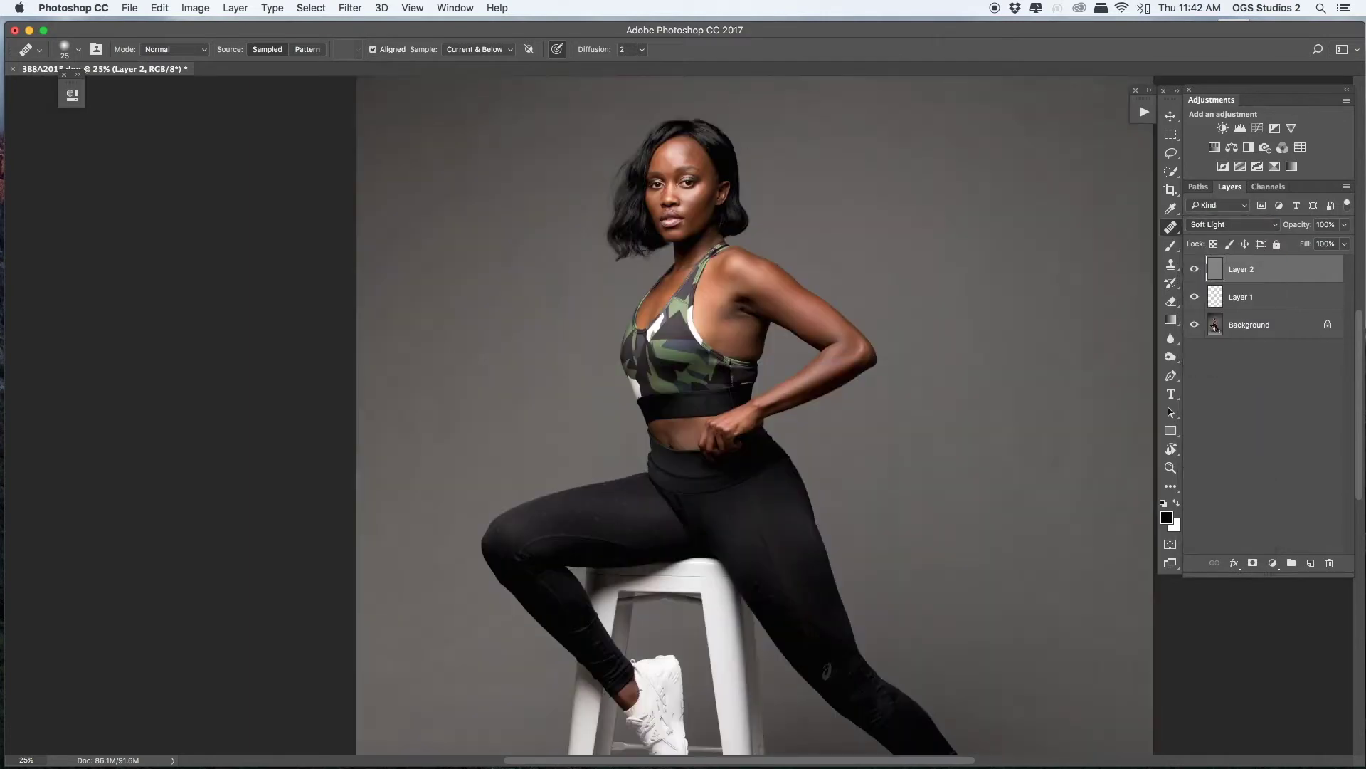
# Rename the gray Soft Light layer as d
pyautogui.doubleClick(1235, 274)
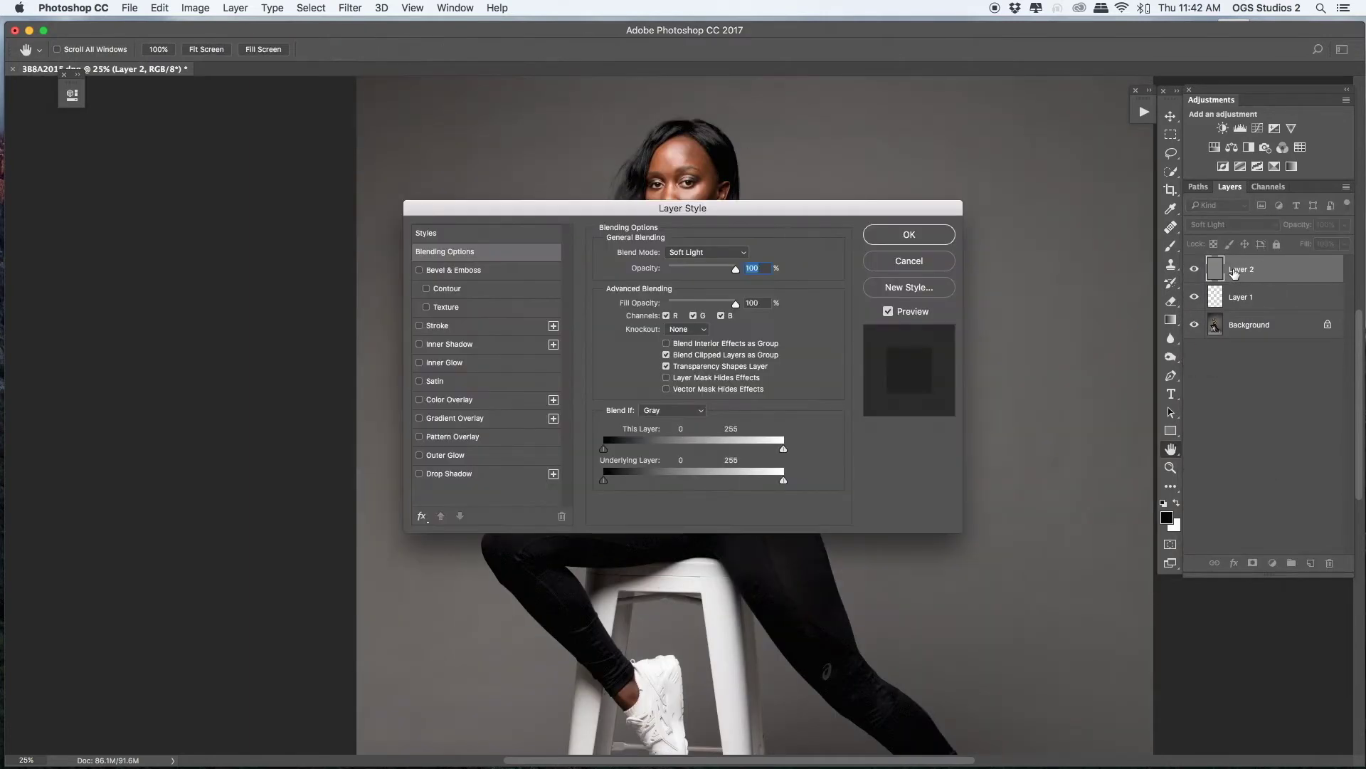
pyautogui.press('Escape')
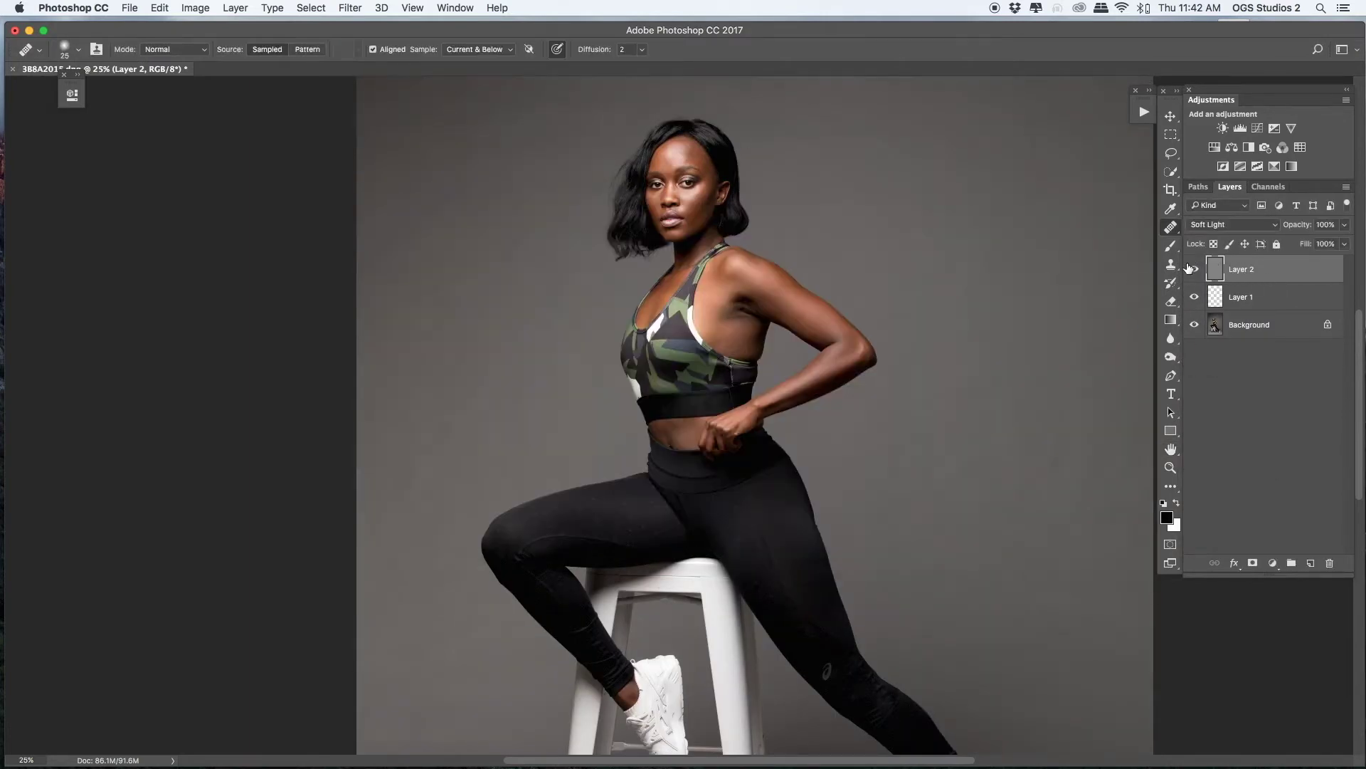
pyautogui.press('super+plus')
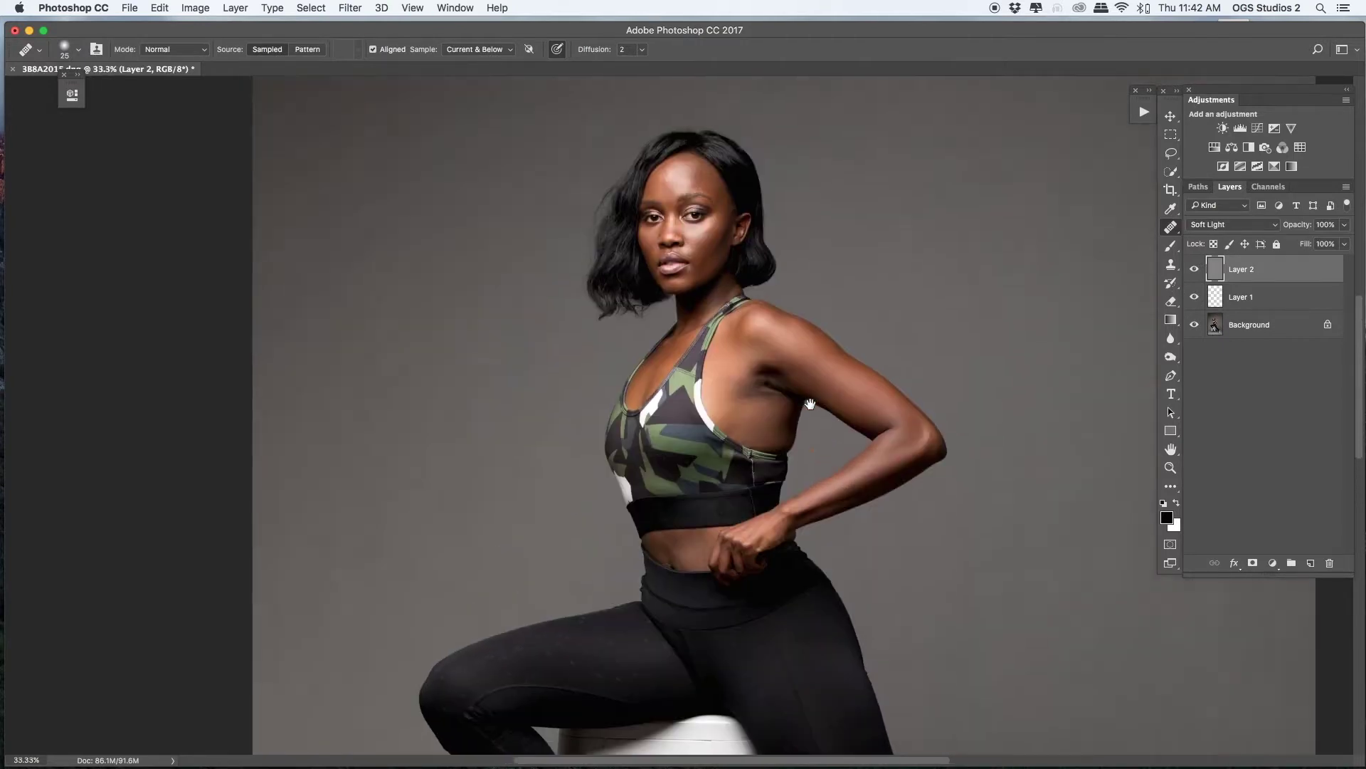
pyautogui.doubleClick(1242, 269)
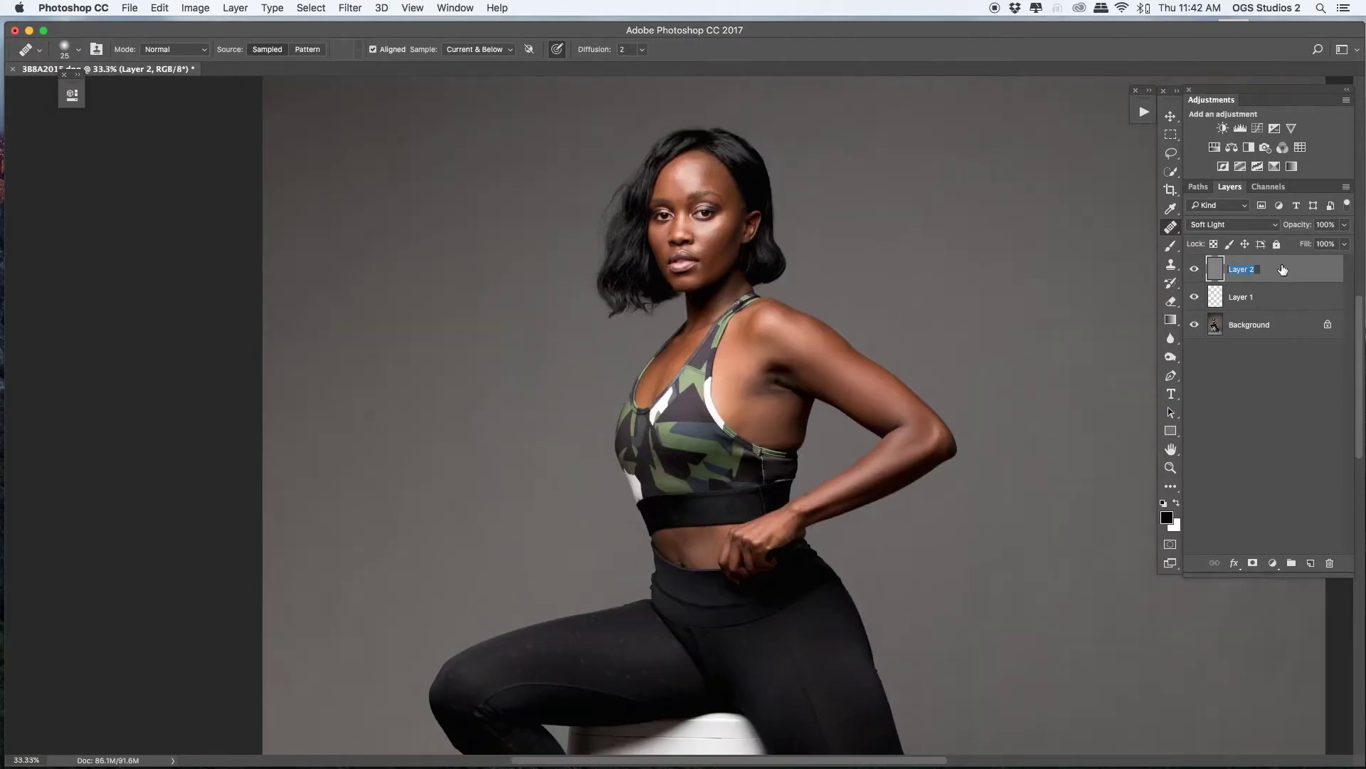
pyautogui.write('d')
pyautogui.press('Return')
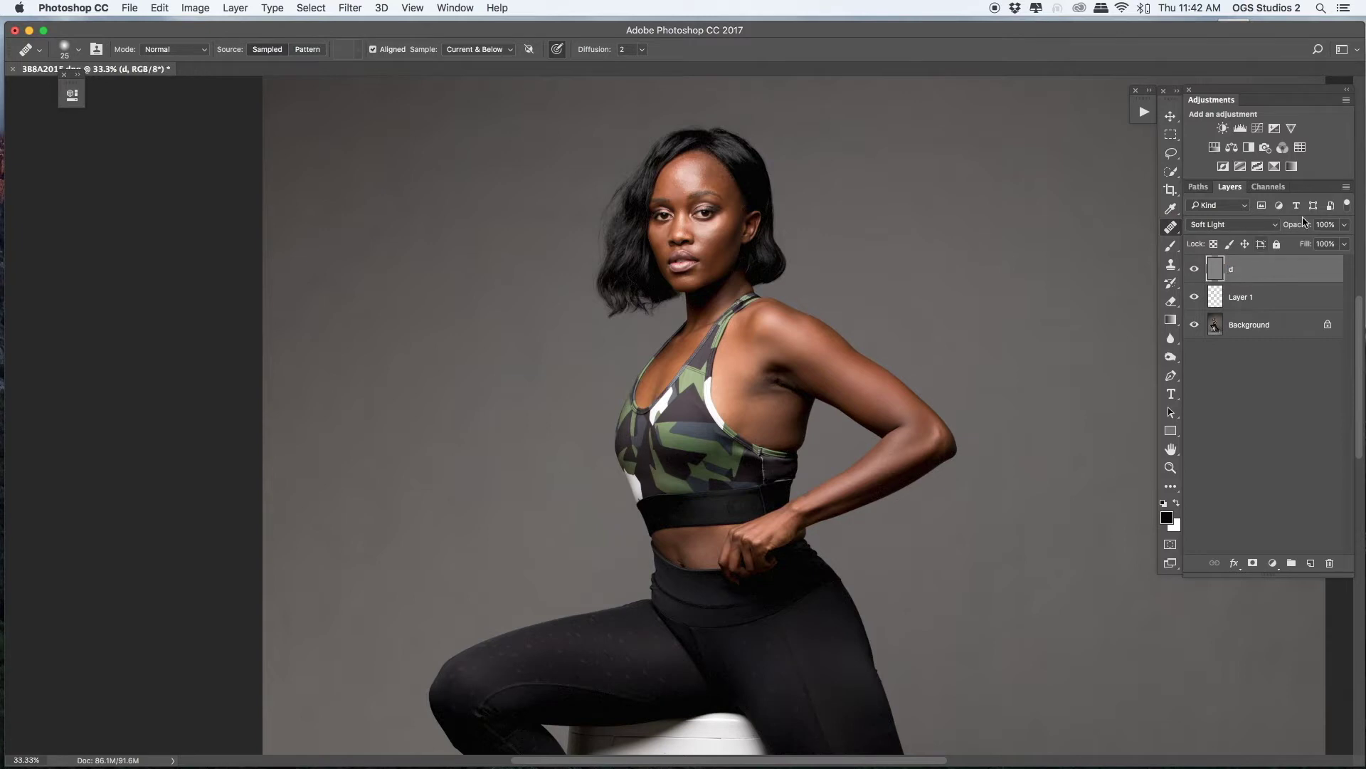
# Duplicate the d layer and rename the copy as b
pyautogui.press('super+j')
pyautogui.doubleClick(1240, 269)
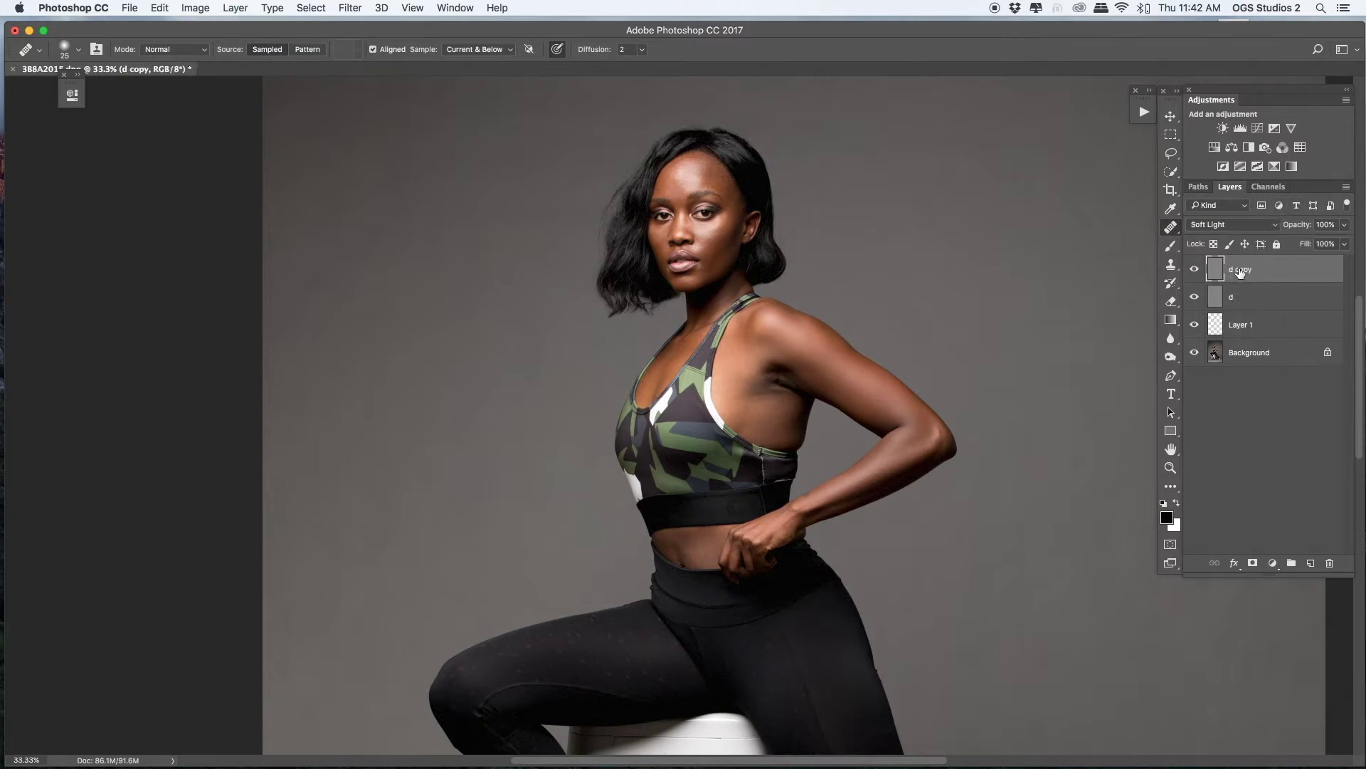
pyautogui.write('b')
pyautogui.press('Return')
# Group the b and d layers and rename the group as db
pyautogui.keyDown('shift'); pyautogui.click(1275, 296); pyautogui.keyUp('shift')
pyautogui.moveTo(1272, 272); pyautogui.dragTo(1290, 563)
pyautogui.doubleClick(1244, 268)
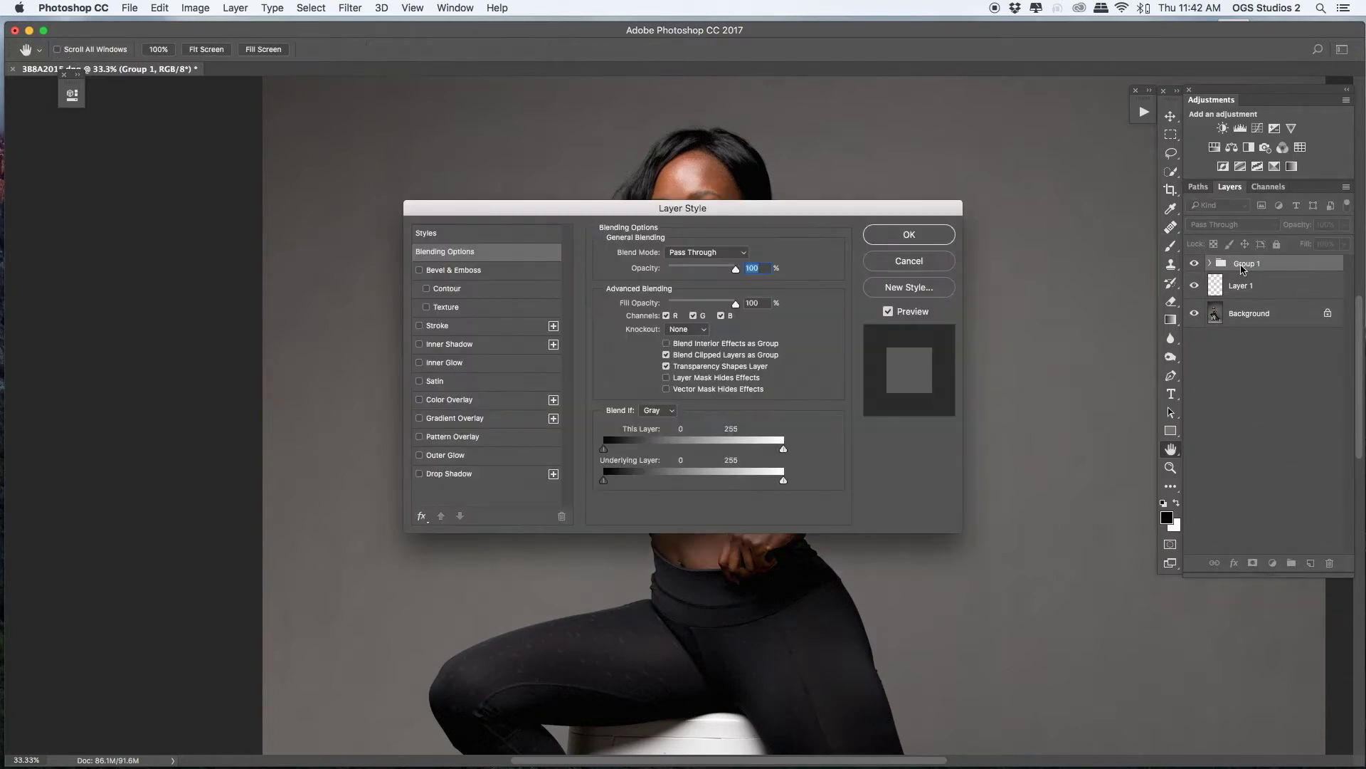
pyautogui.click(909, 261)
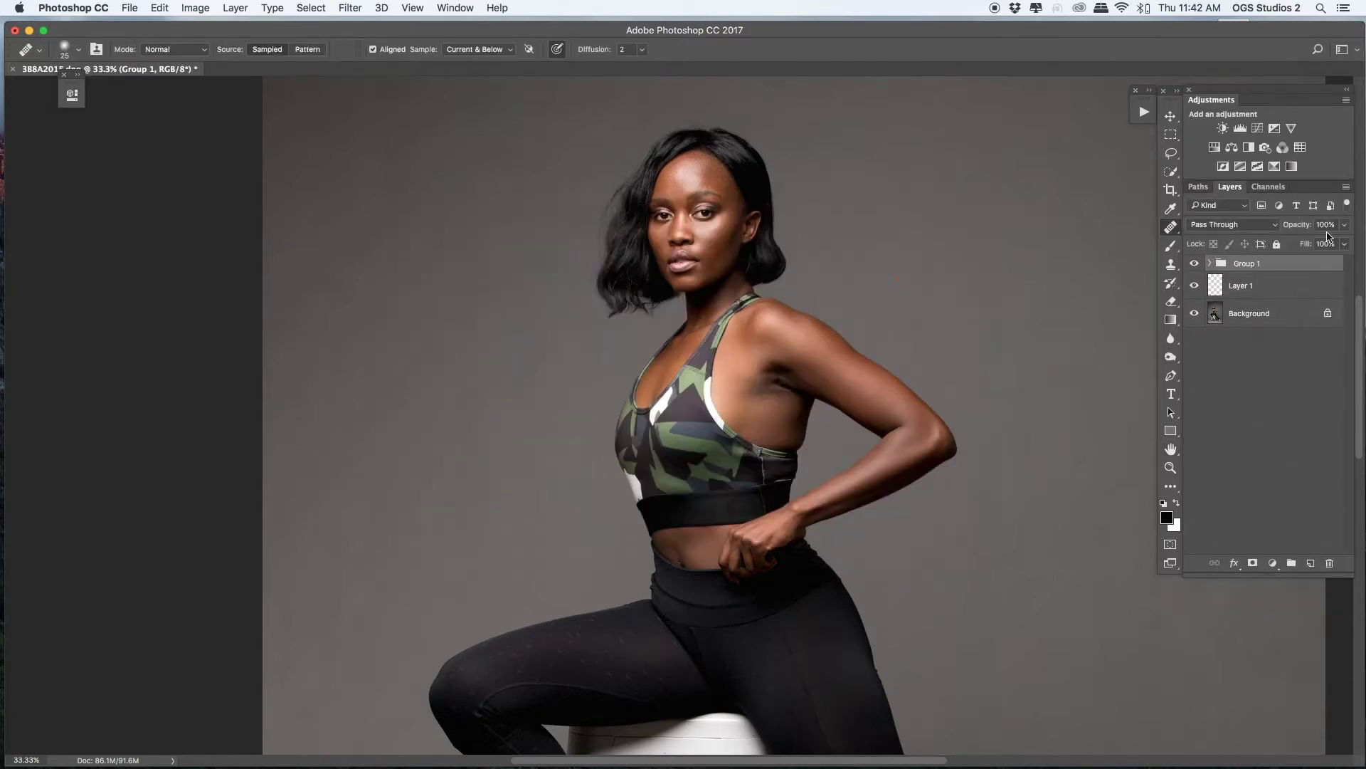
pyautogui.doubleClick(1246, 264)
pyautogui.write('db')
pyautogui.press('Return')
# Expand the db group to check its layers, and collapse it again with the group selected
pyautogui.click(1210, 263)
pyautogui.doubleClick(1259, 294)
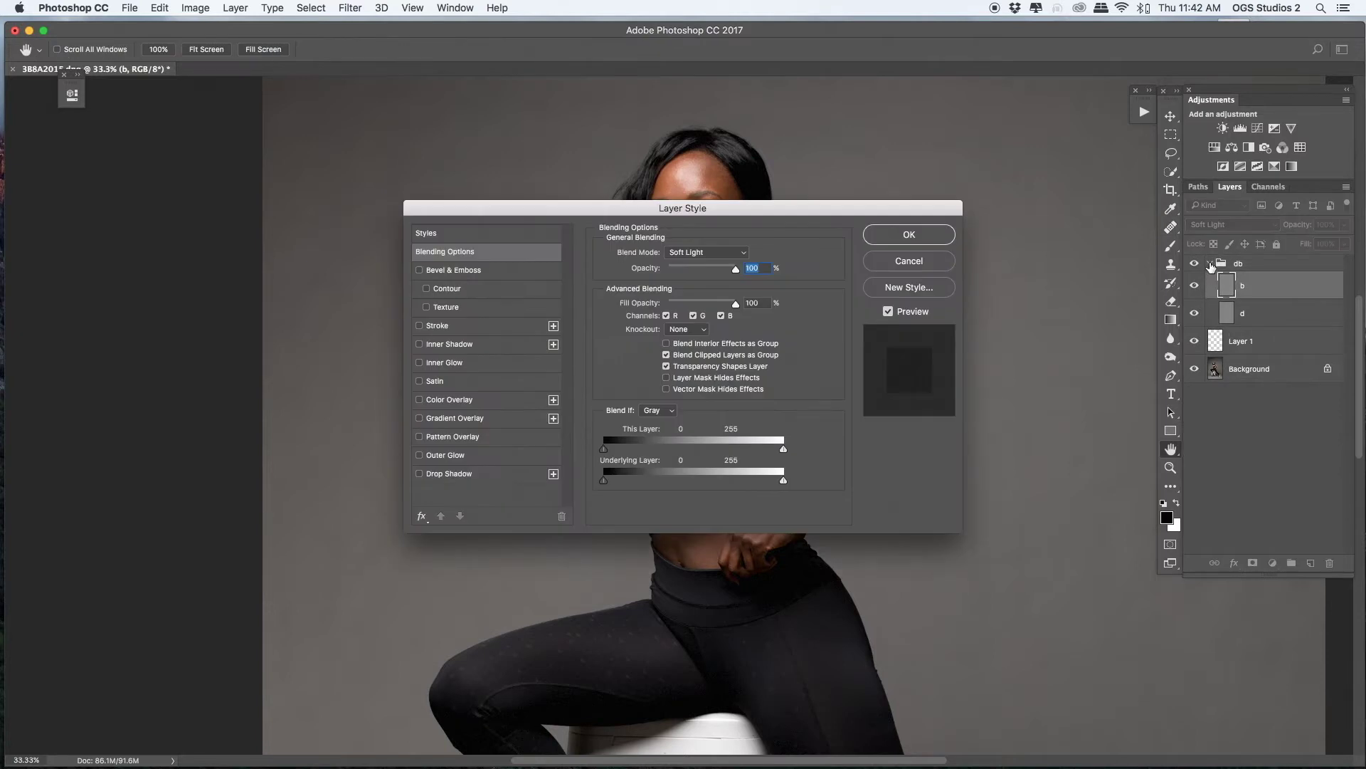
pyautogui.click(929, 262)
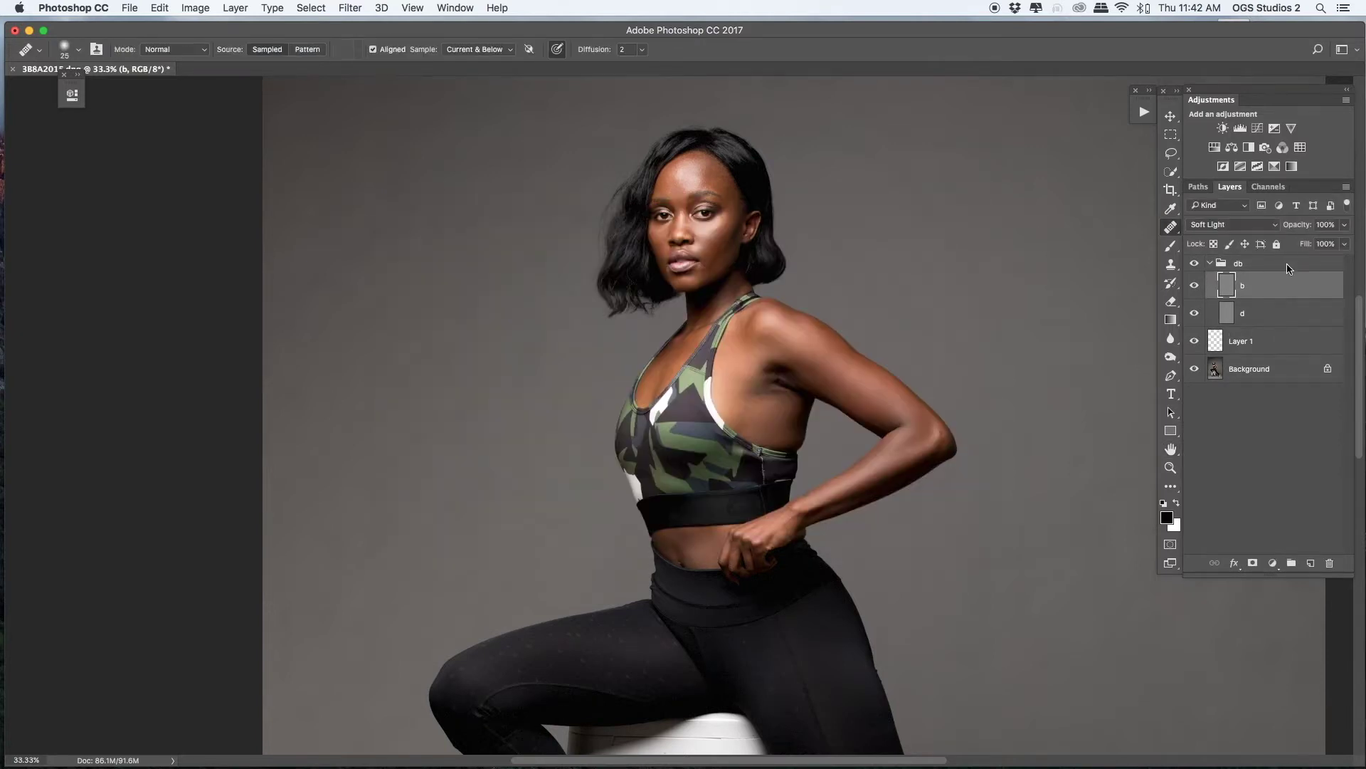
pyautogui.click(1219, 265)
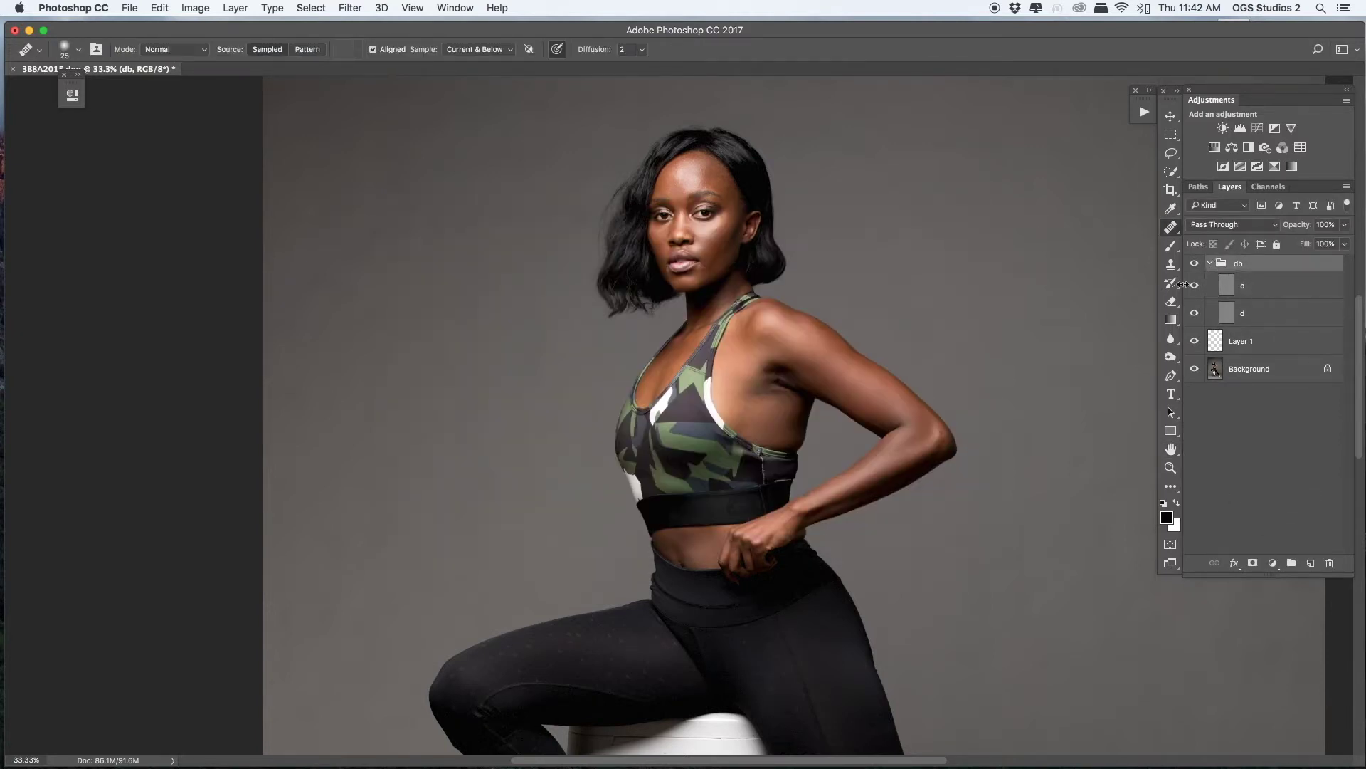
pyautogui.click(1209, 263)
# Add a Hue/Saturation adjustment layer above the db group with Saturation set to -100
pyautogui.click(1272, 563)
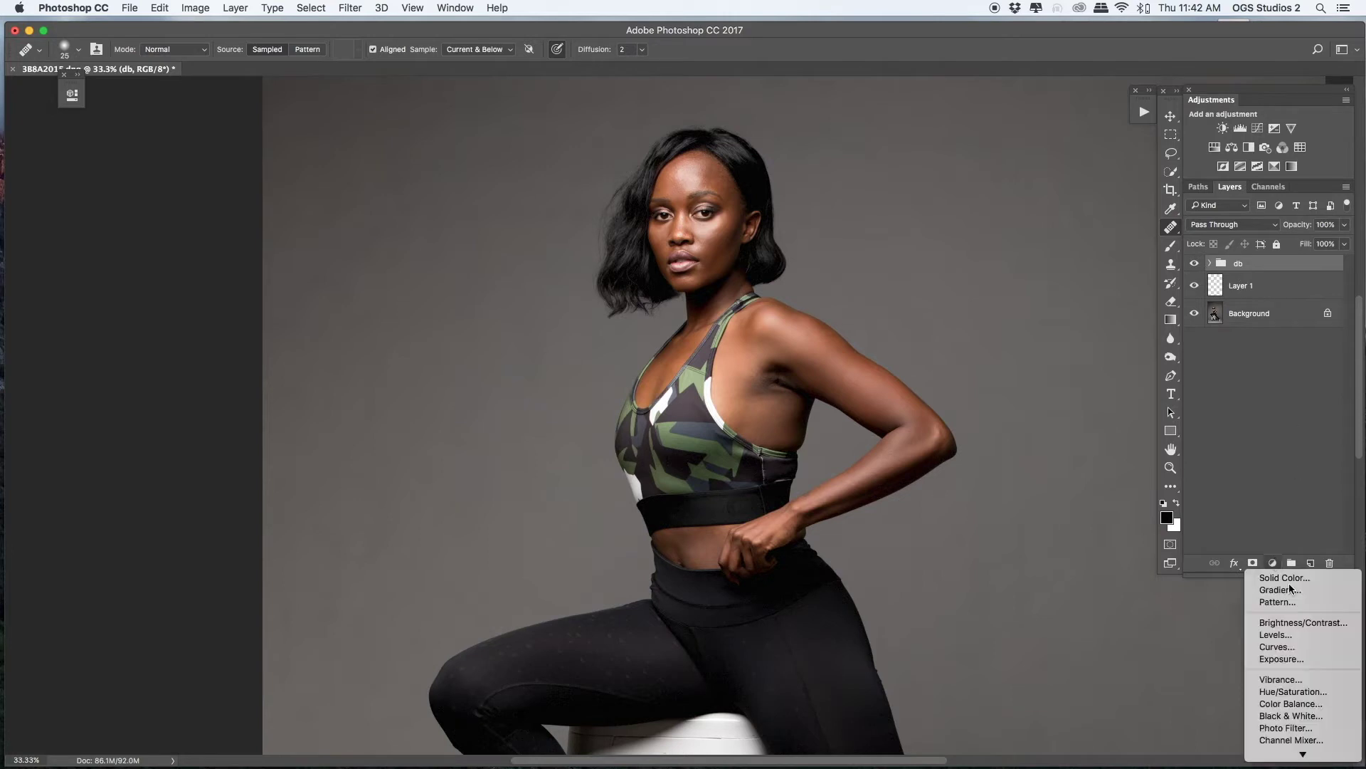
pyautogui.click(1279, 692)
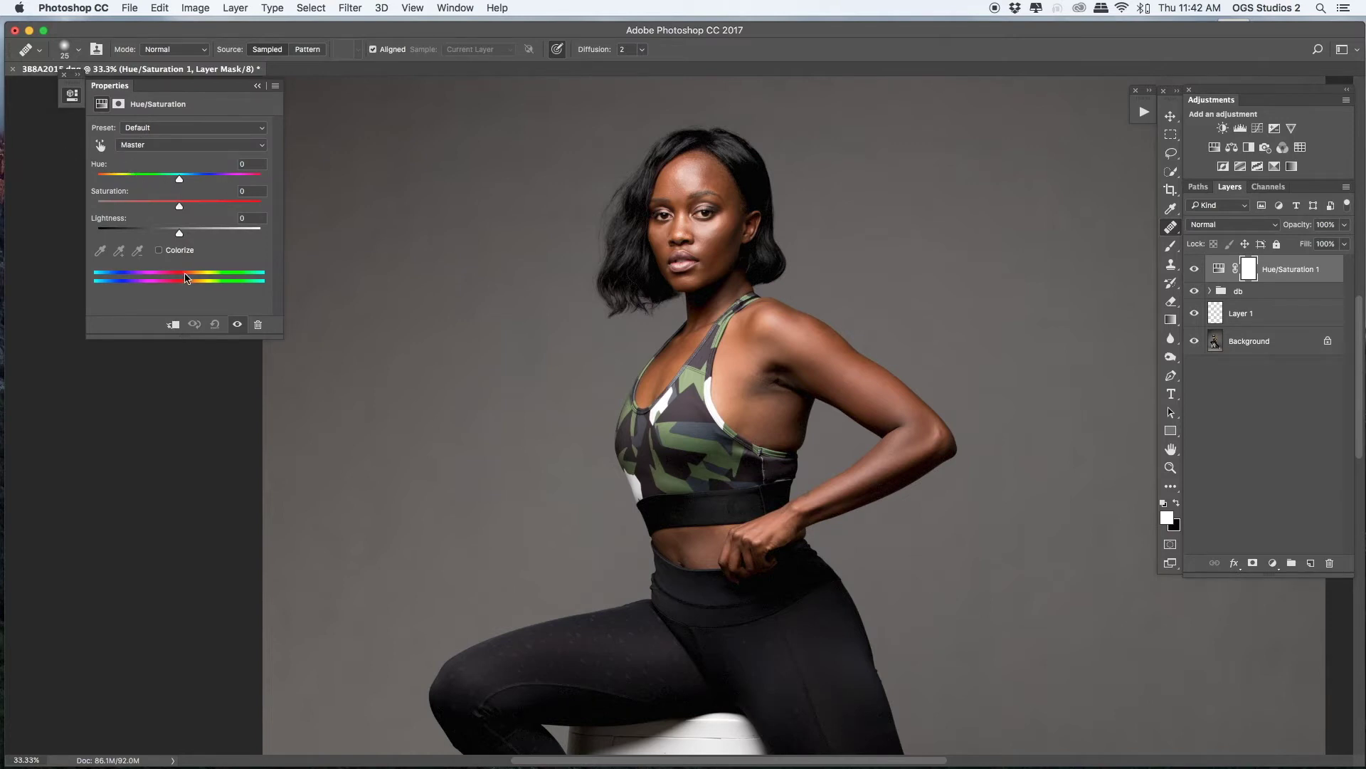
pyautogui.moveTo(179, 205); pyautogui.dragTo(96, 206)
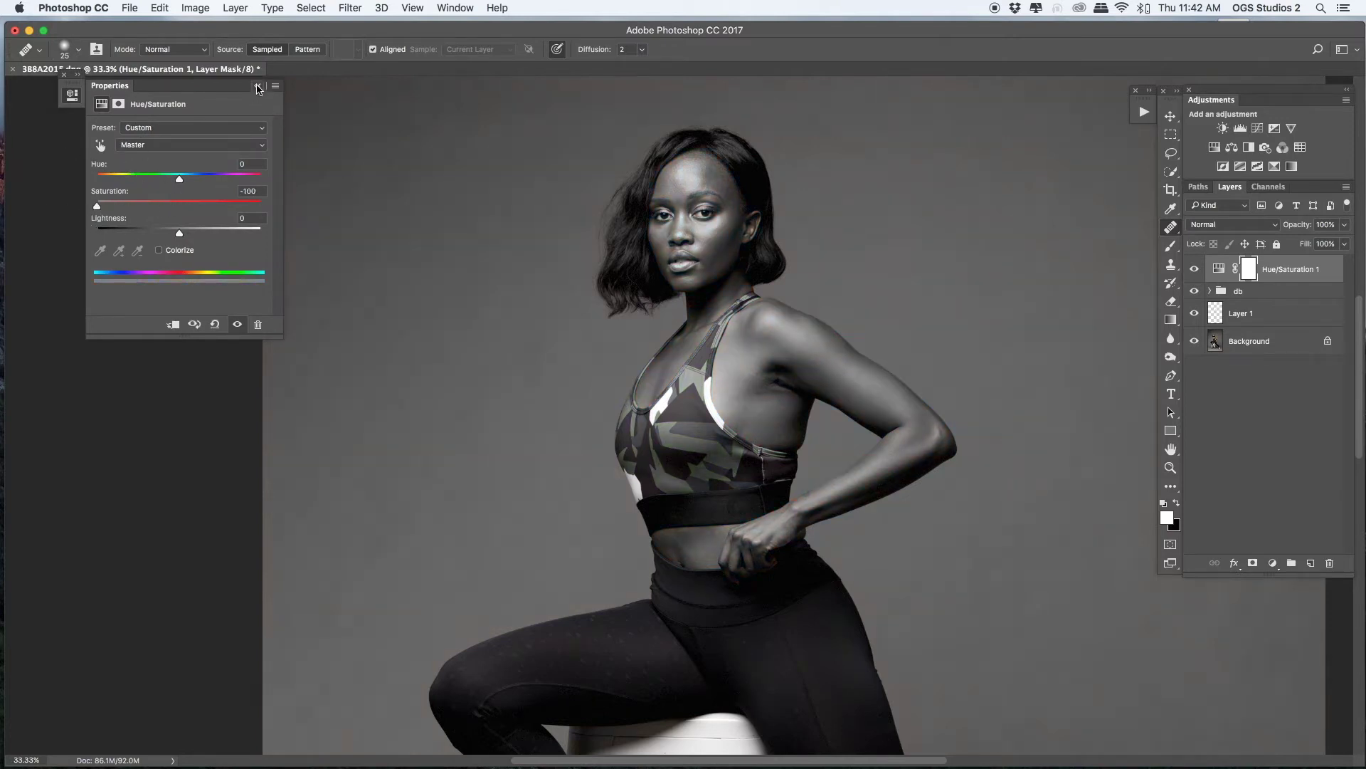
pyautogui.click(258, 86)
# Add a Curves adjustment layer above the Hue/Saturation layer
pyautogui.click(1272, 563)
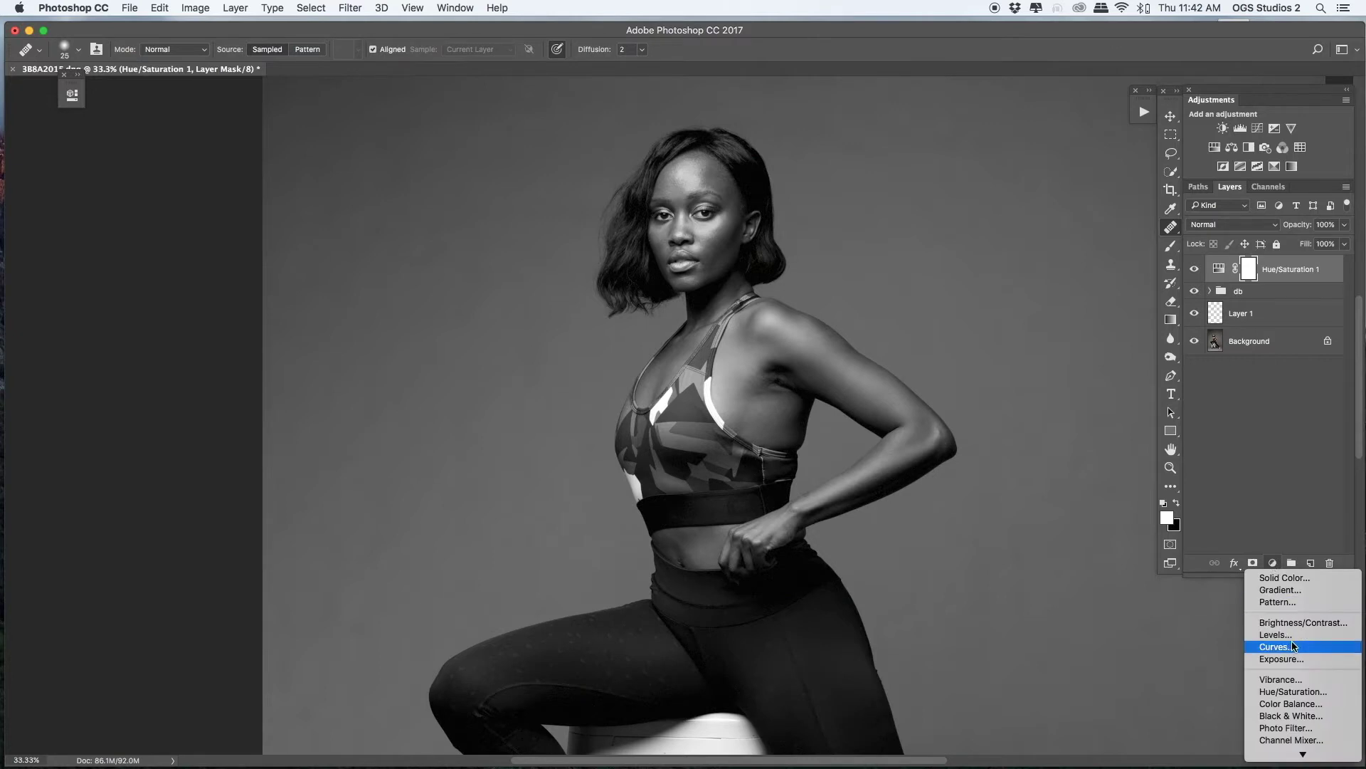
pyautogui.click(1281, 646)
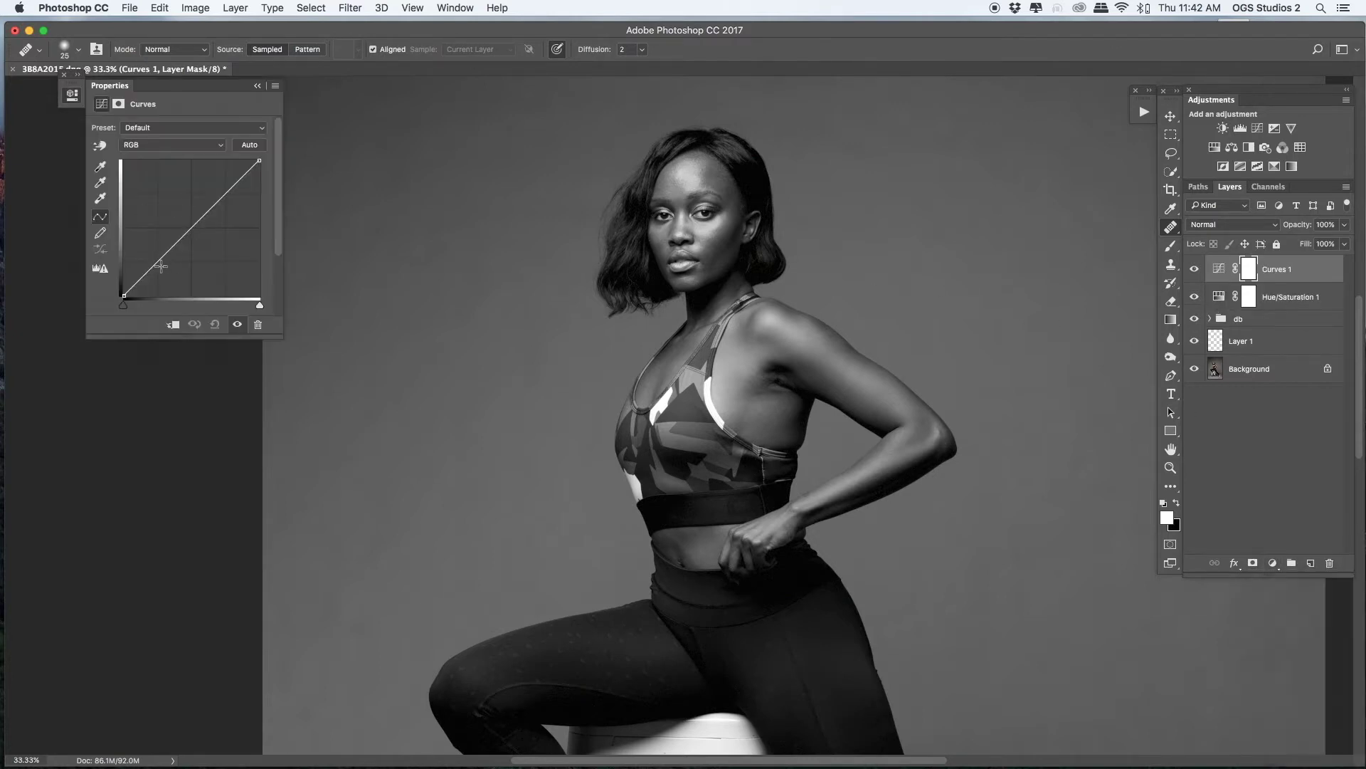
pyautogui.moveTo(159, 261); pyautogui.dragTo(163, 274)
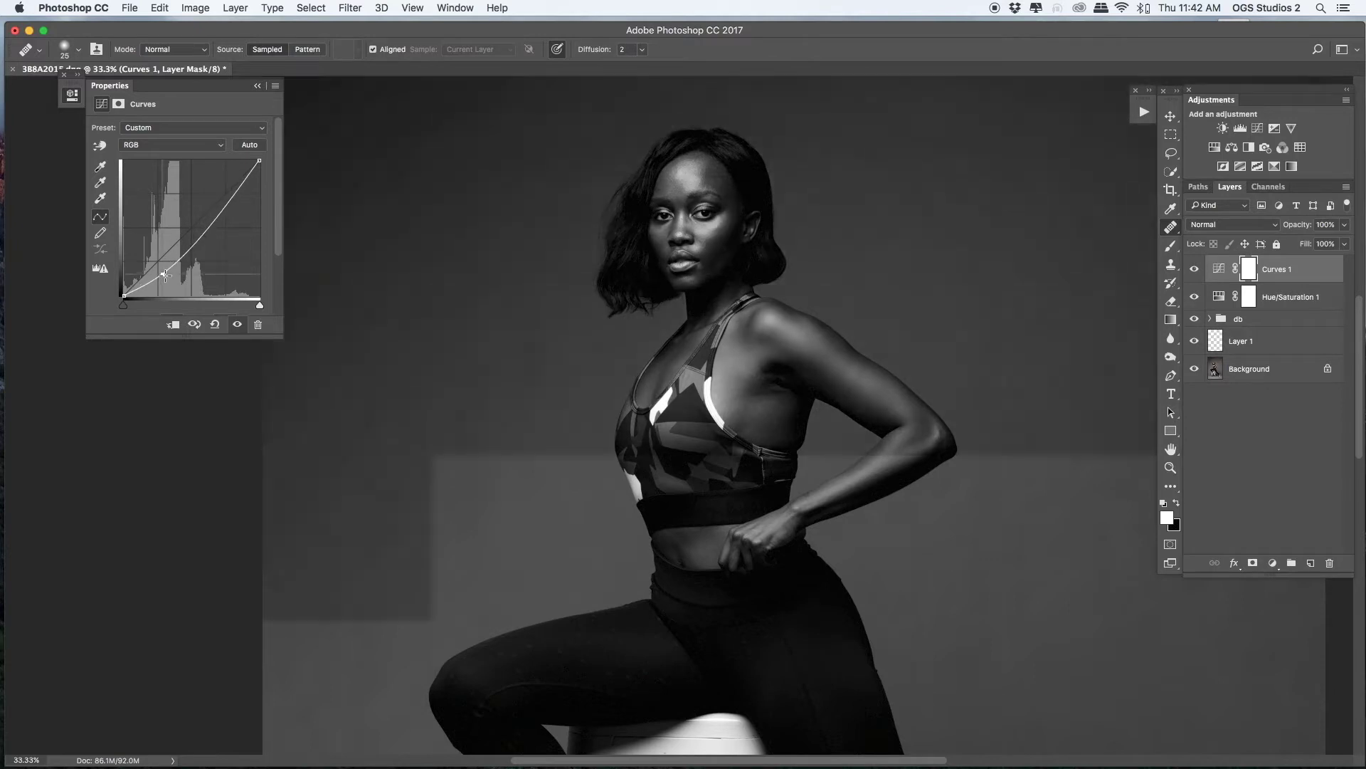
pyautogui.moveTo(232, 191); pyautogui.dragTo(233, 186)
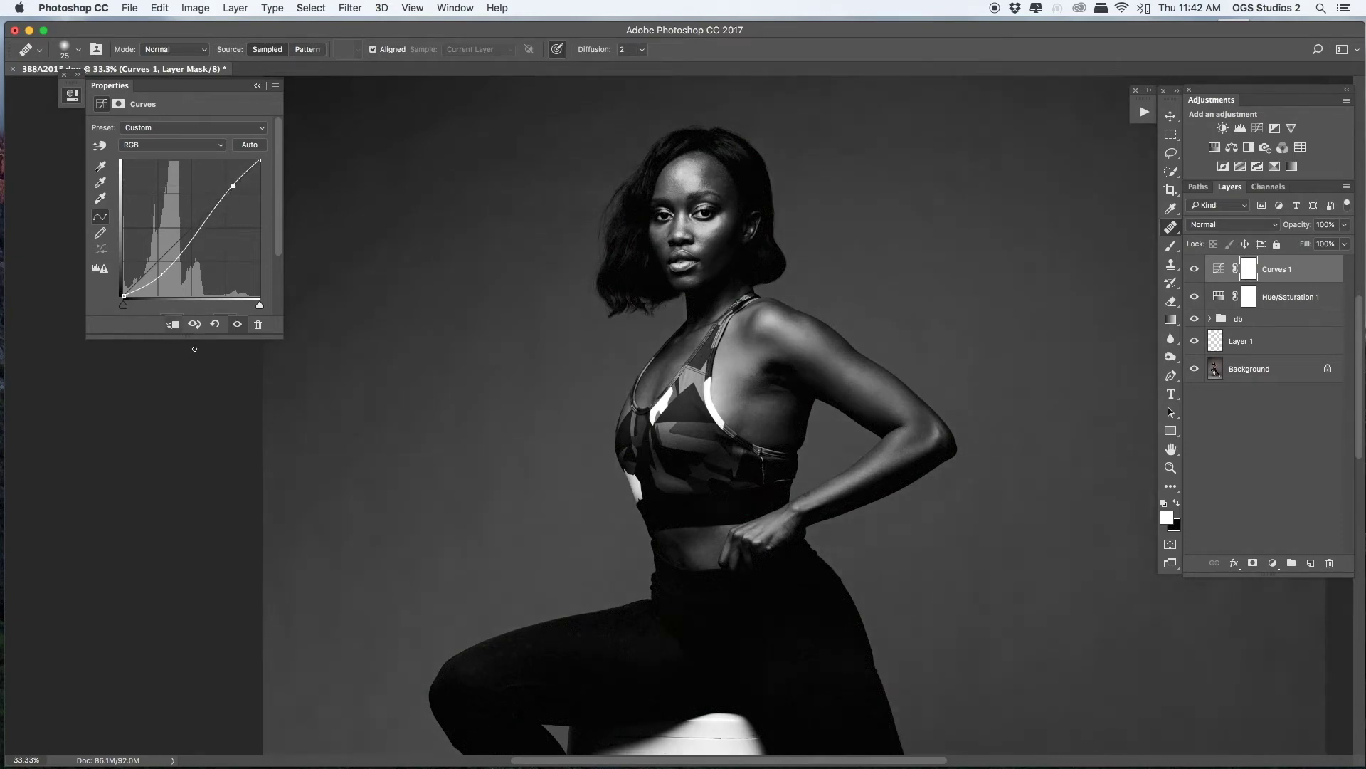
pyautogui.click(215, 324)
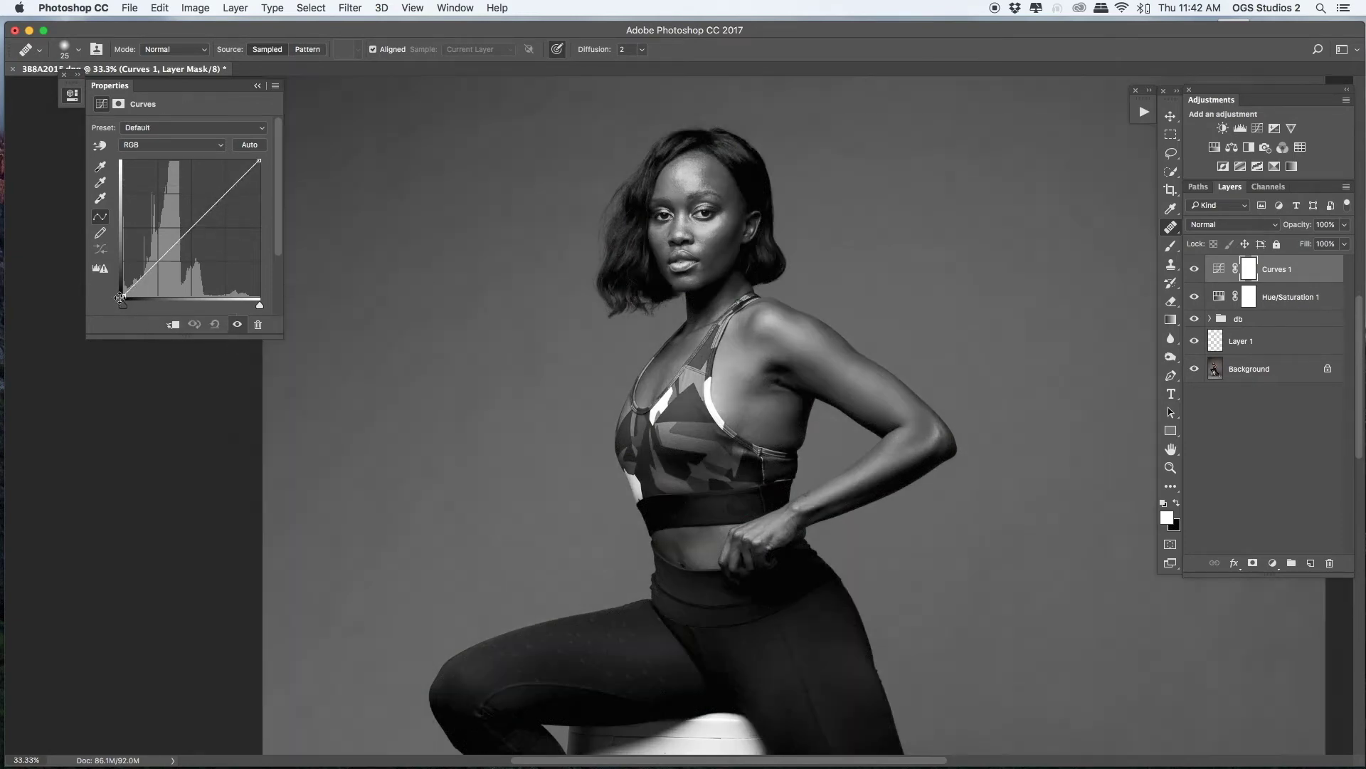
pyautogui.moveTo(124, 306); pyautogui.dragTo(147, 306)
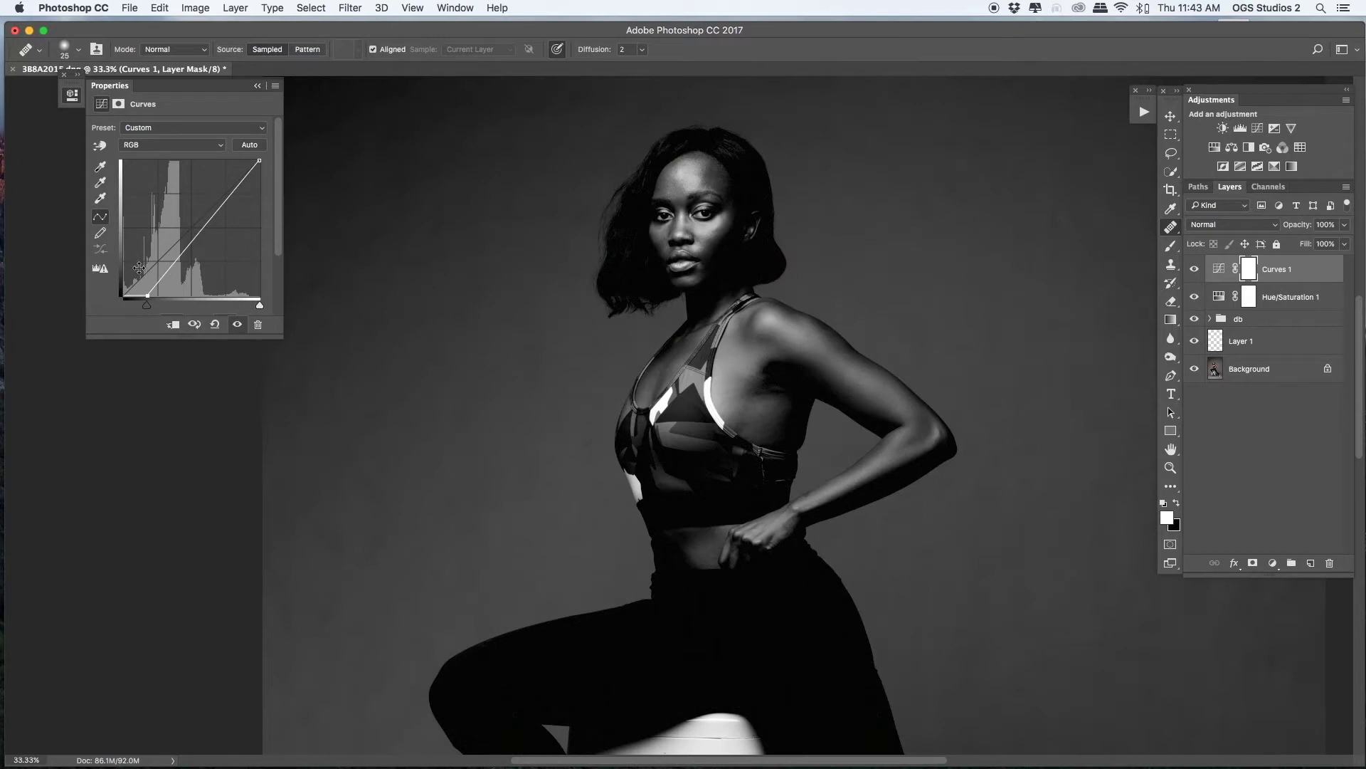
pyautogui.press('super+z')
# Shape the RGB curve into a strong S by pulling the shadows down and raising the highlights
pyautogui.moveTo(145, 274); pyautogui.dragTo(153, 283)
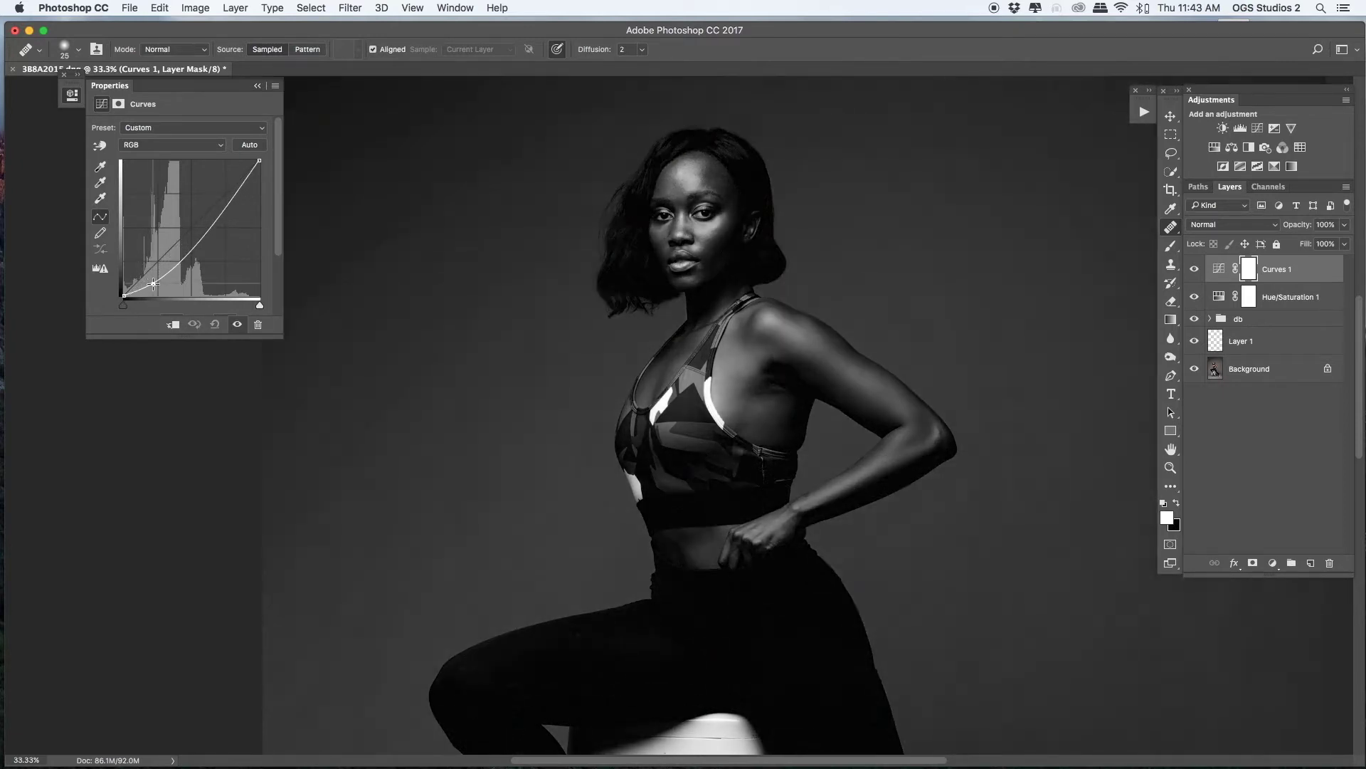
pyautogui.moveTo(243, 185); pyautogui.dragTo(232, 175)
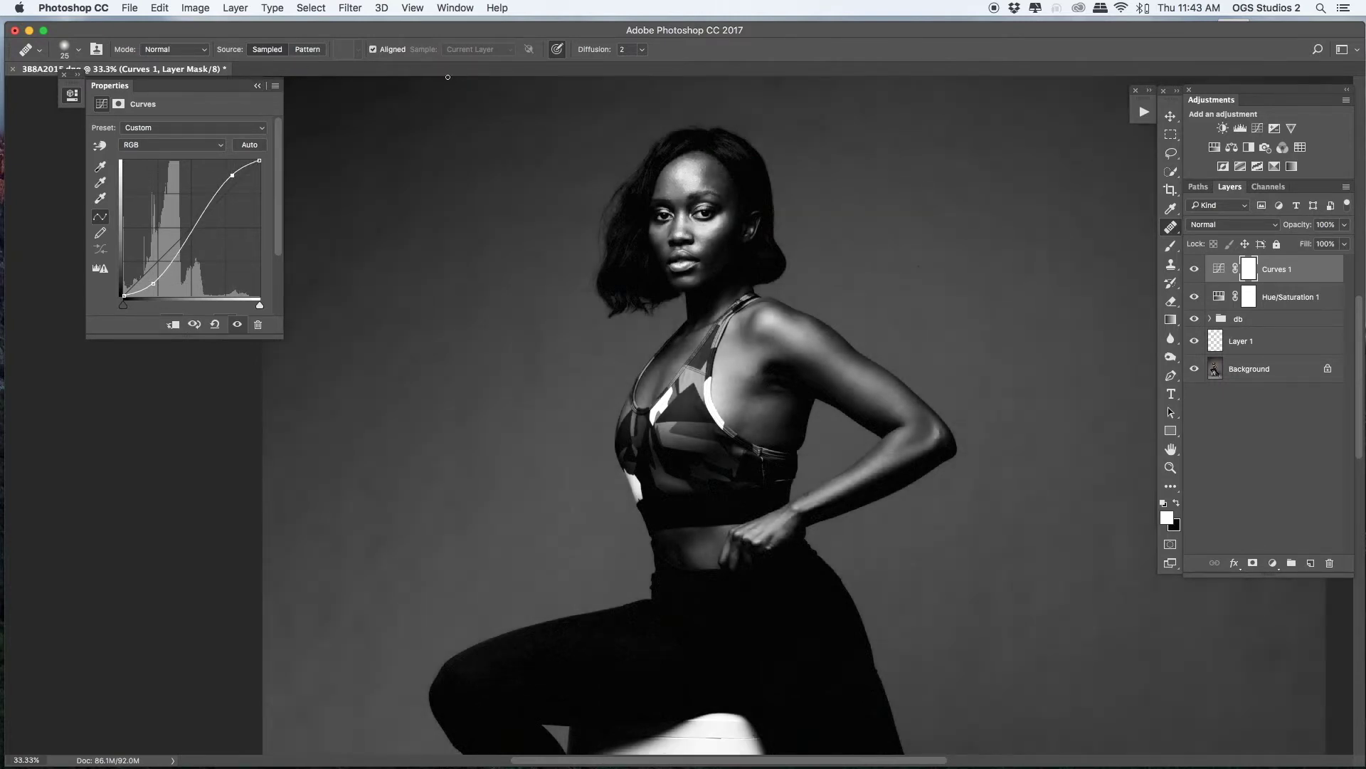
pyautogui.click(258, 86)
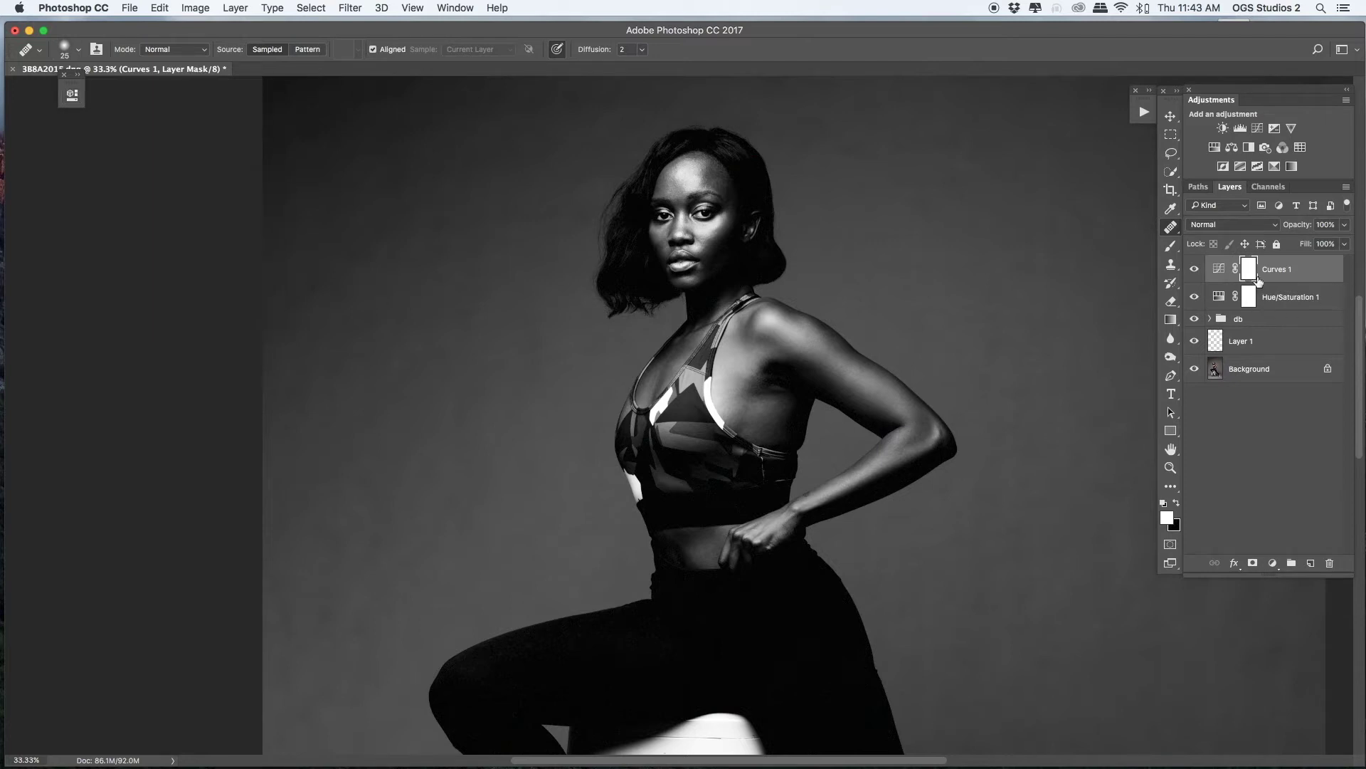
# Group the Curves 1 and Hue/Saturation 1 layers under the name h and hide the group
pyautogui.keyDown('shift'); pyautogui.click(1279, 304); pyautogui.keyUp('shift')
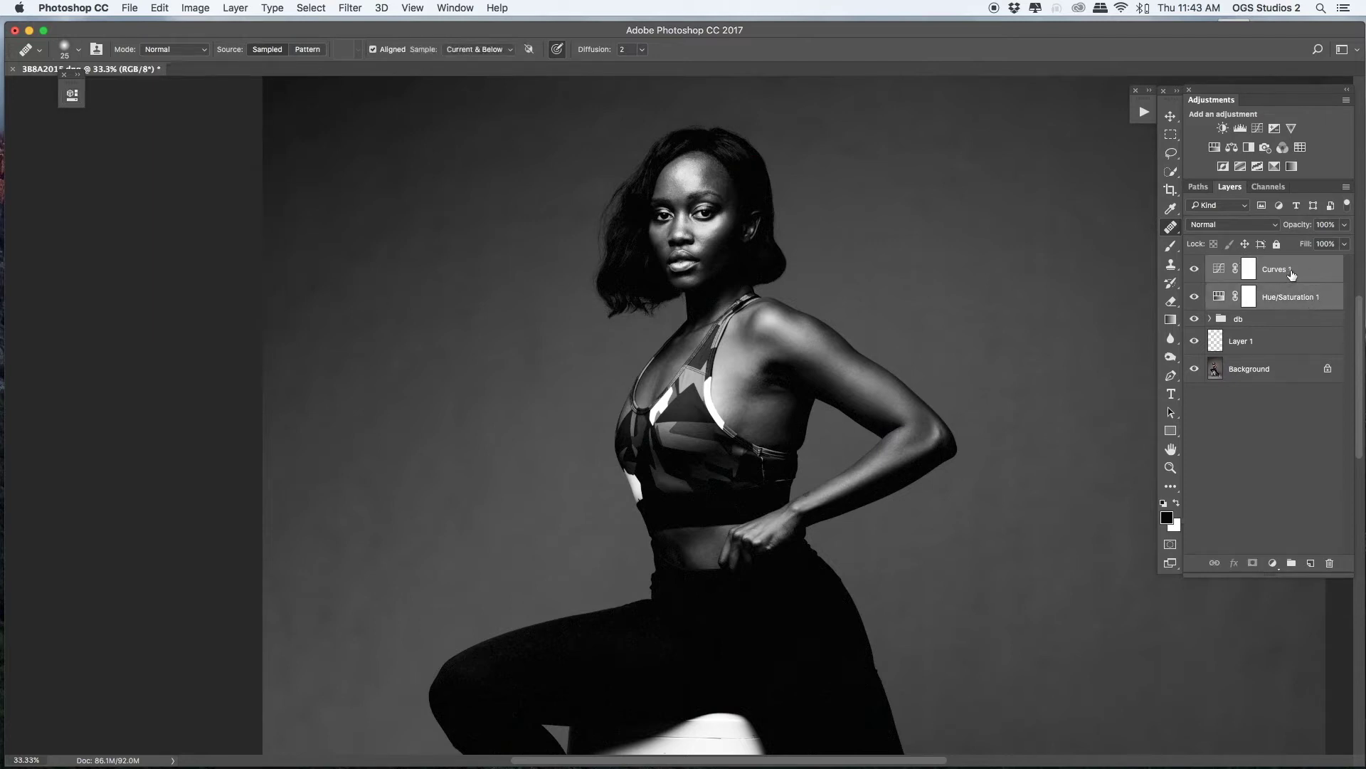
pyautogui.moveTo(1287, 275); pyautogui.dragTo(1292, 563)
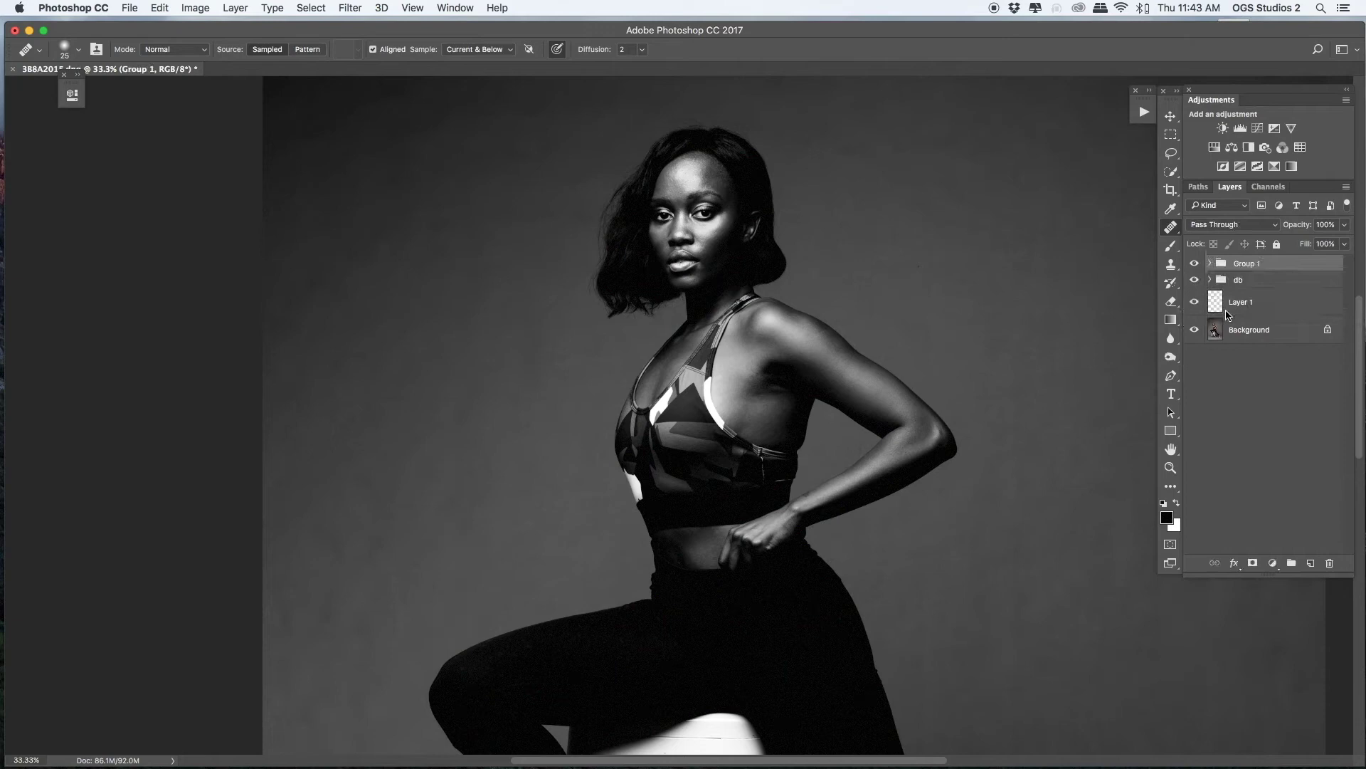
pyautogui.doubleClick(1249, 263)
pyautogui.write('h')
pyautogui.press('Return')
pyautogui.click(1194, 264)
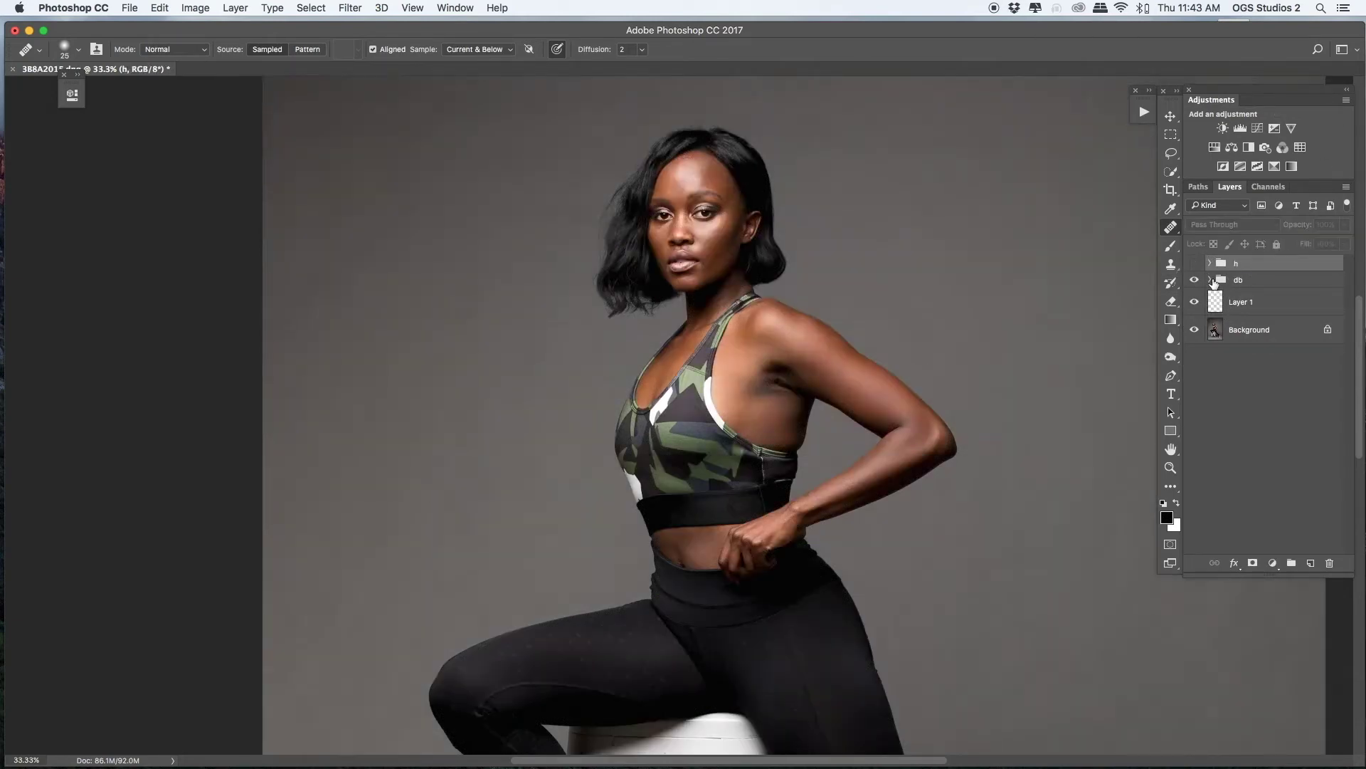
# Select layer b inside the db group and set the Brush tool's flow to 3%
pyautogui.click(1210, 279)
pyautogui.click(1234, 329)
pyautogui.click(1238, 303)
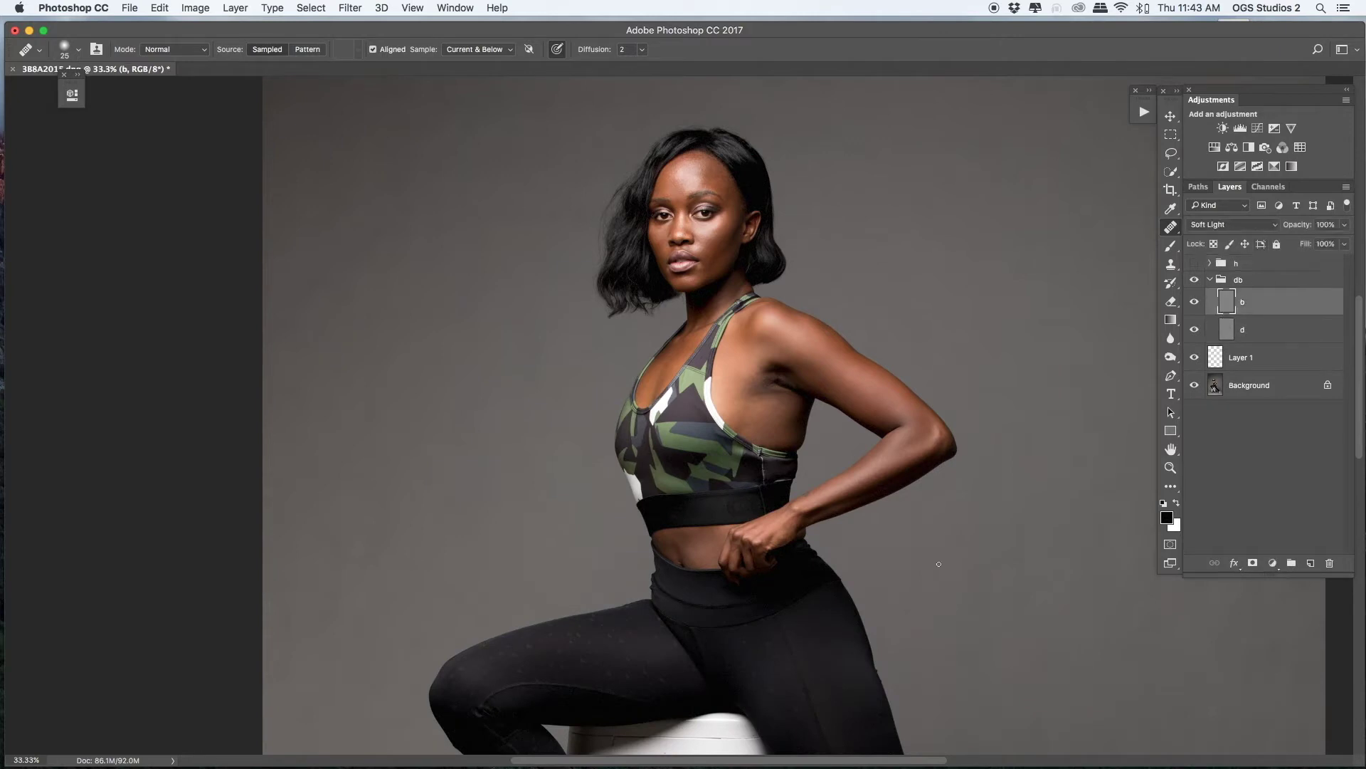
pyautogui.press('b')
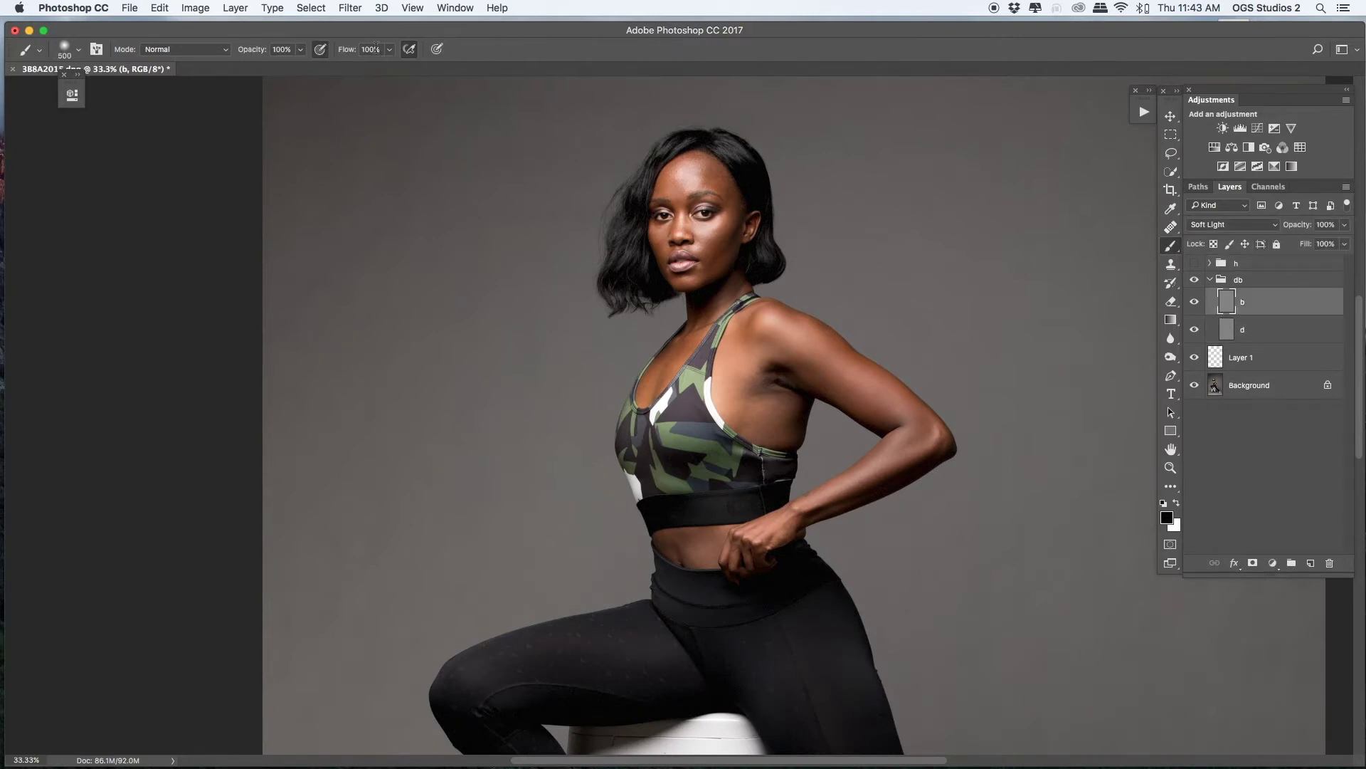
pyautogui.write('3')
pyautogui.press('Return')
# Frame the model's head and shoulders and reduce the brush size to 30
pyautogui.press('super+plus')
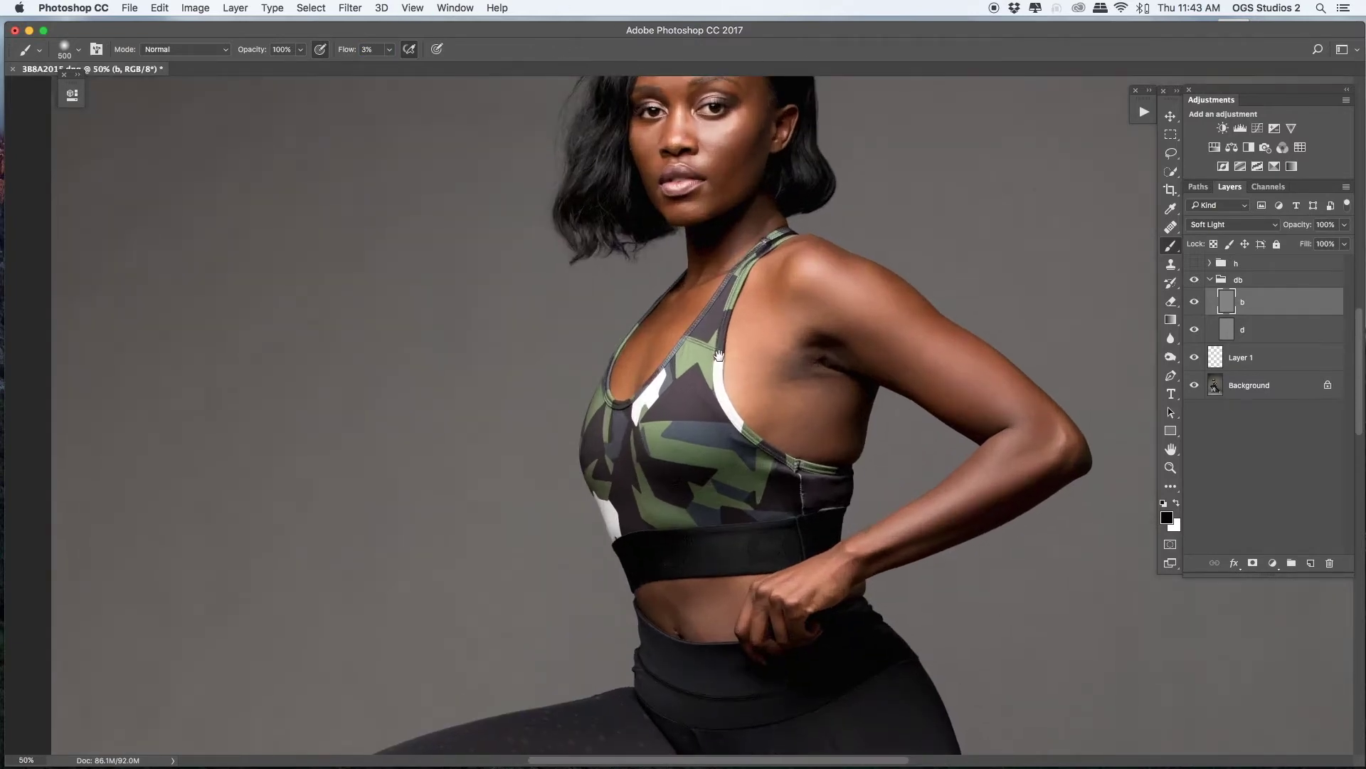
pyautogui.moveTo(692, 265); pyautogui.dragTo(702, 492)
pyautogui.press('[')
pyautogui.press('[')
pyautogui.press('[')
pyautogui.press('[')
pyautogui.press('[')
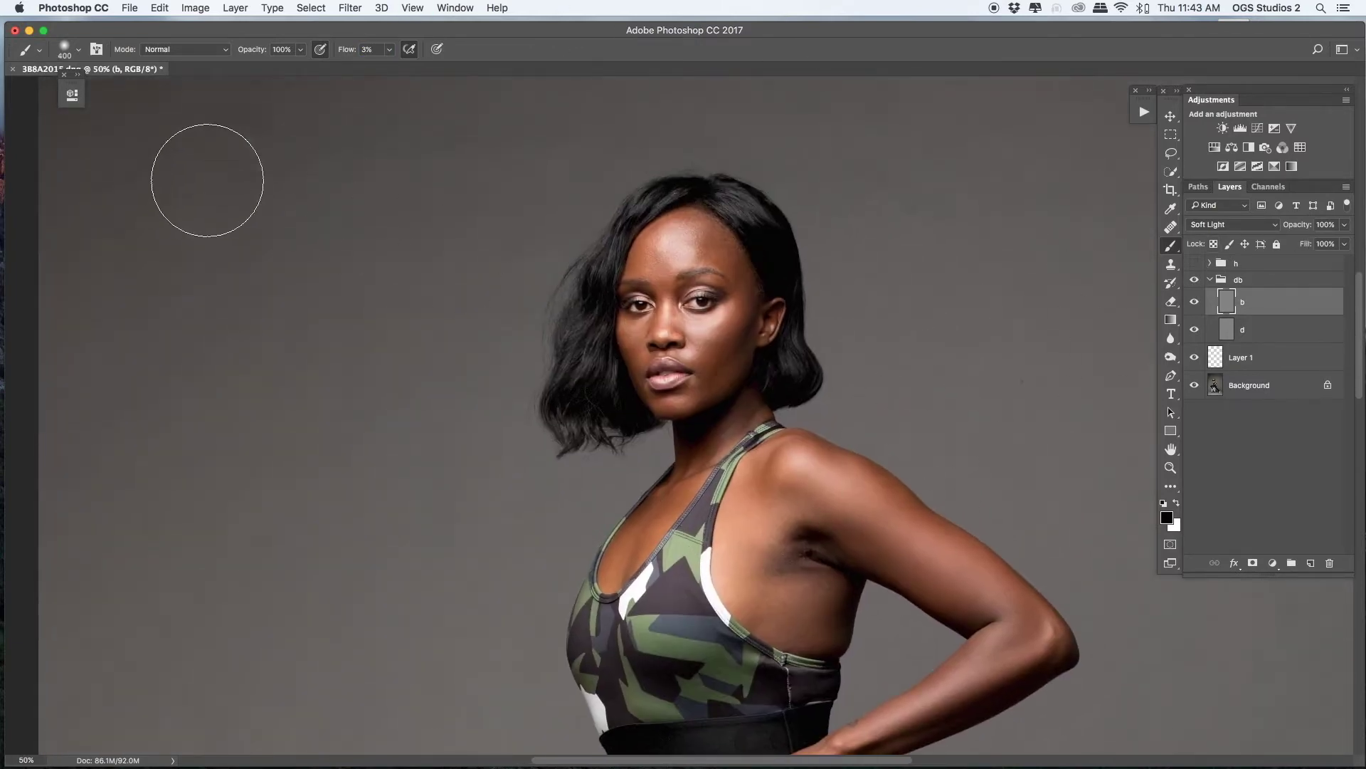
pyautogui.press('[')
pyautogui.press('[')
pyautogui.press('[')
pyautogui.press('[')
pyautogui.press('[')
pyautogui.press('[')
# Check the adjustment layers in Group 1 with the group shown, hide it again, and rename it he
pyautogui.click(1195, 263)
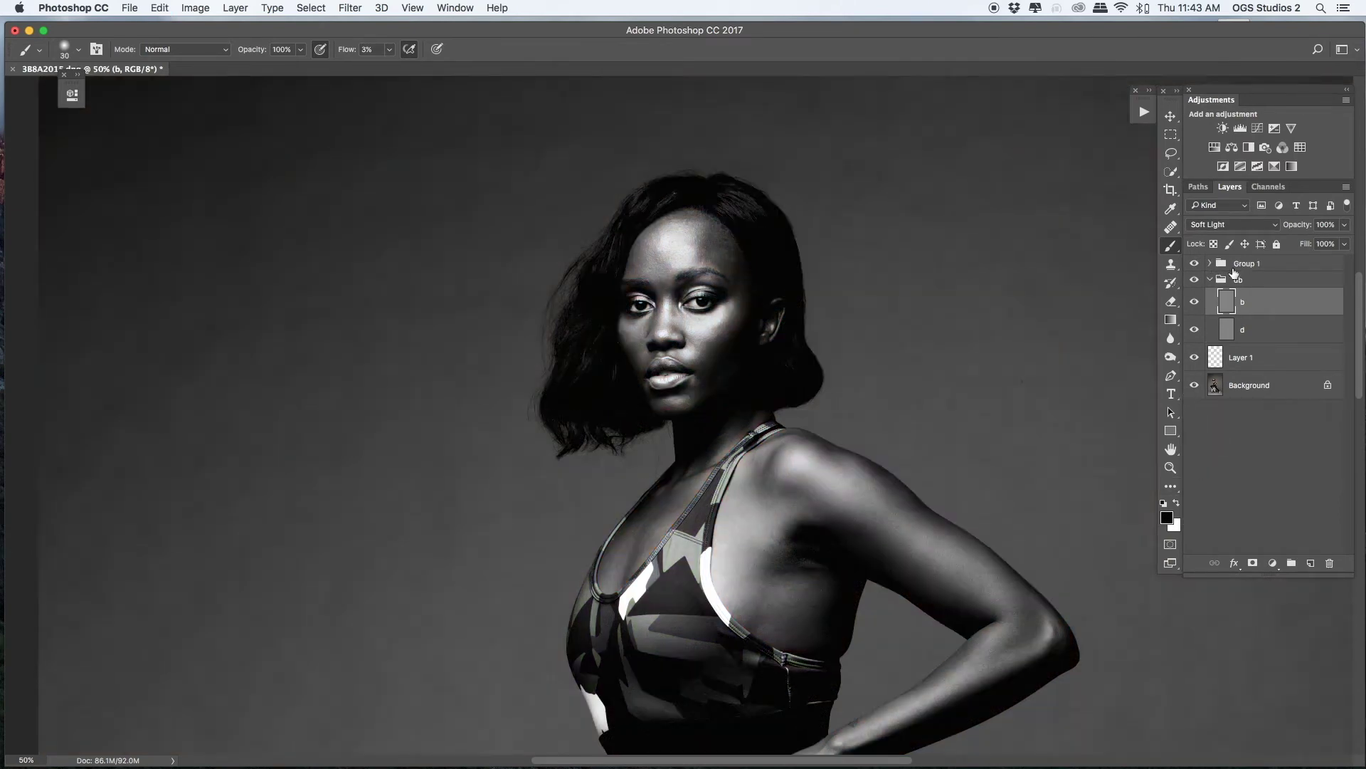
pyautogui.click(1233, 264)
pyautogui.click(1211, 263)
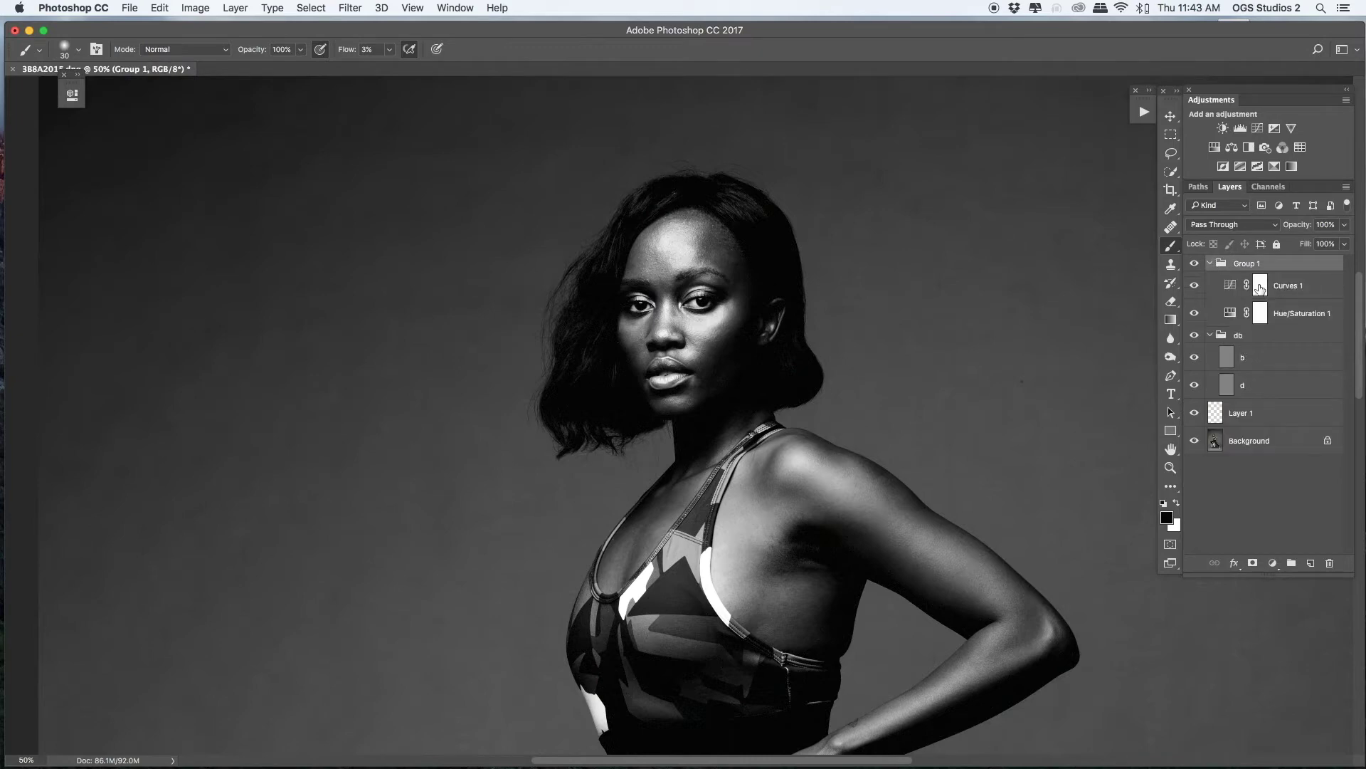
pyautogui.click(1194, 263)
pyautogui.doubleClick(1247, 263)
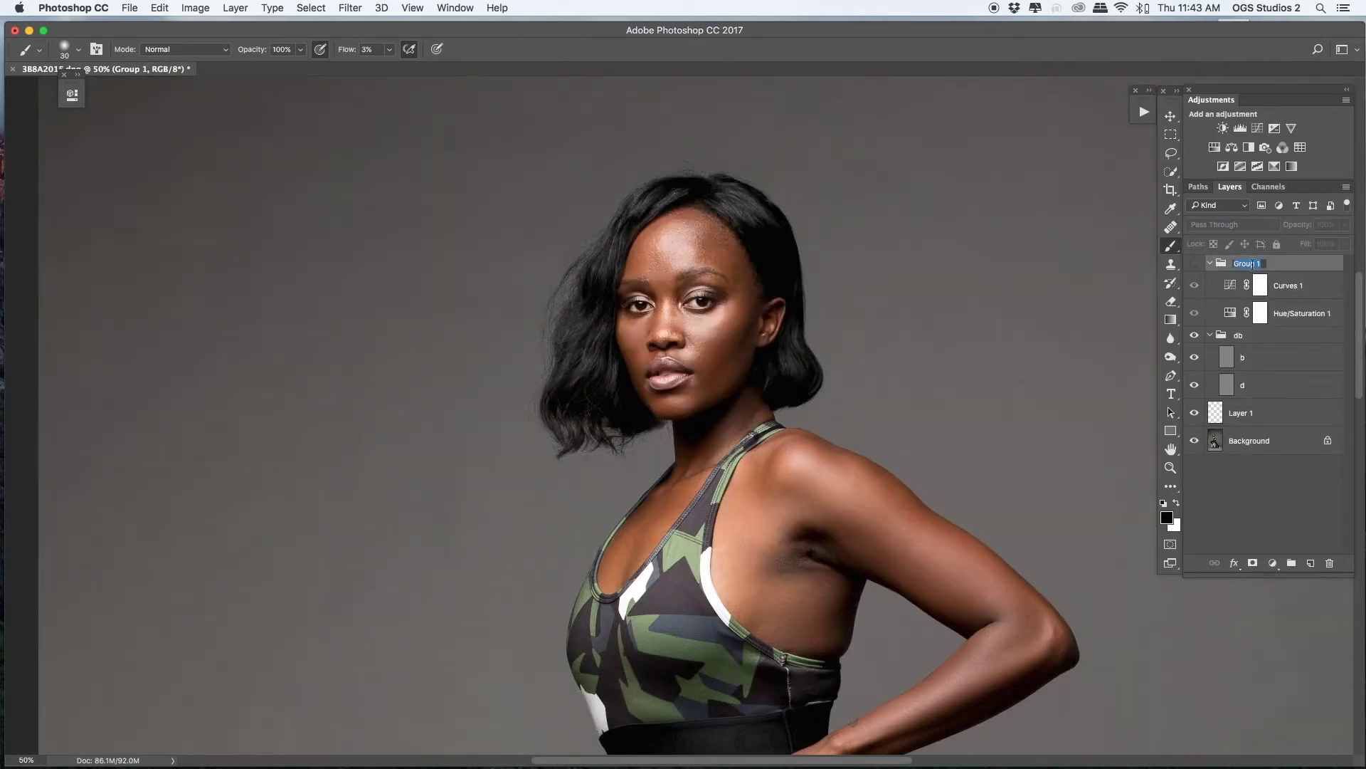
pyautogui.write('b')
pyautogui.press('Return')
pyautogui.click(1210, 264)
# Lighten the brow and forehead on layer d with a small white brush
pyautogui.click(1252, 334)
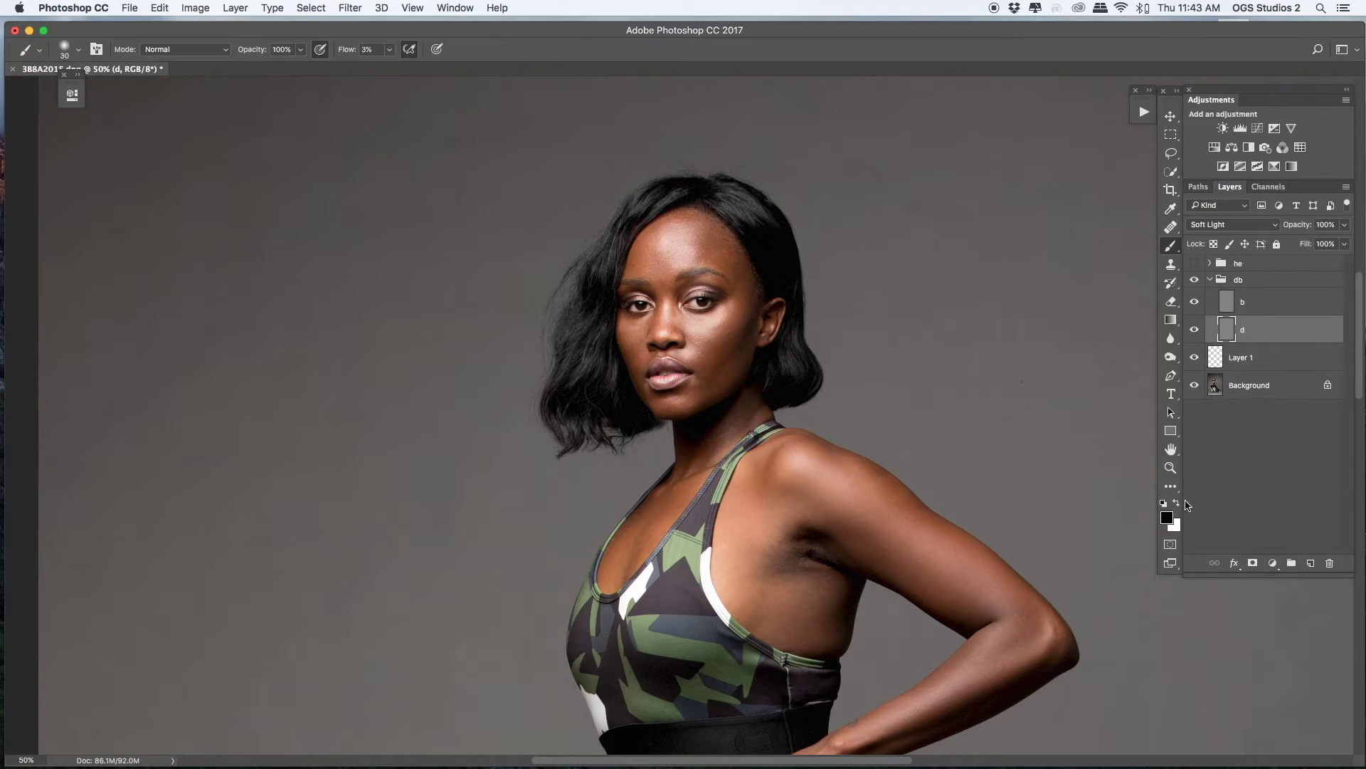
pyautogui.press('x')
pyautogui.moveTo(643, 278)
pyautogui.mouseDown()
pyautogui.moveTo(667, 239)
pyautogui.moveTo(649, 263)
pyautogui.moveTo(690, 239)
pyautogui.moveTo(712, 249)
pyautogui.mouseUp()
pyautogui.press(']')
pyautogui.press(']')
pyautogui.press('[')
pyautogui.press('[')
pyautogui.press('[')
pyautogui.press('[')
pyautogui.press('[')
pyautogui.press('super+equal')
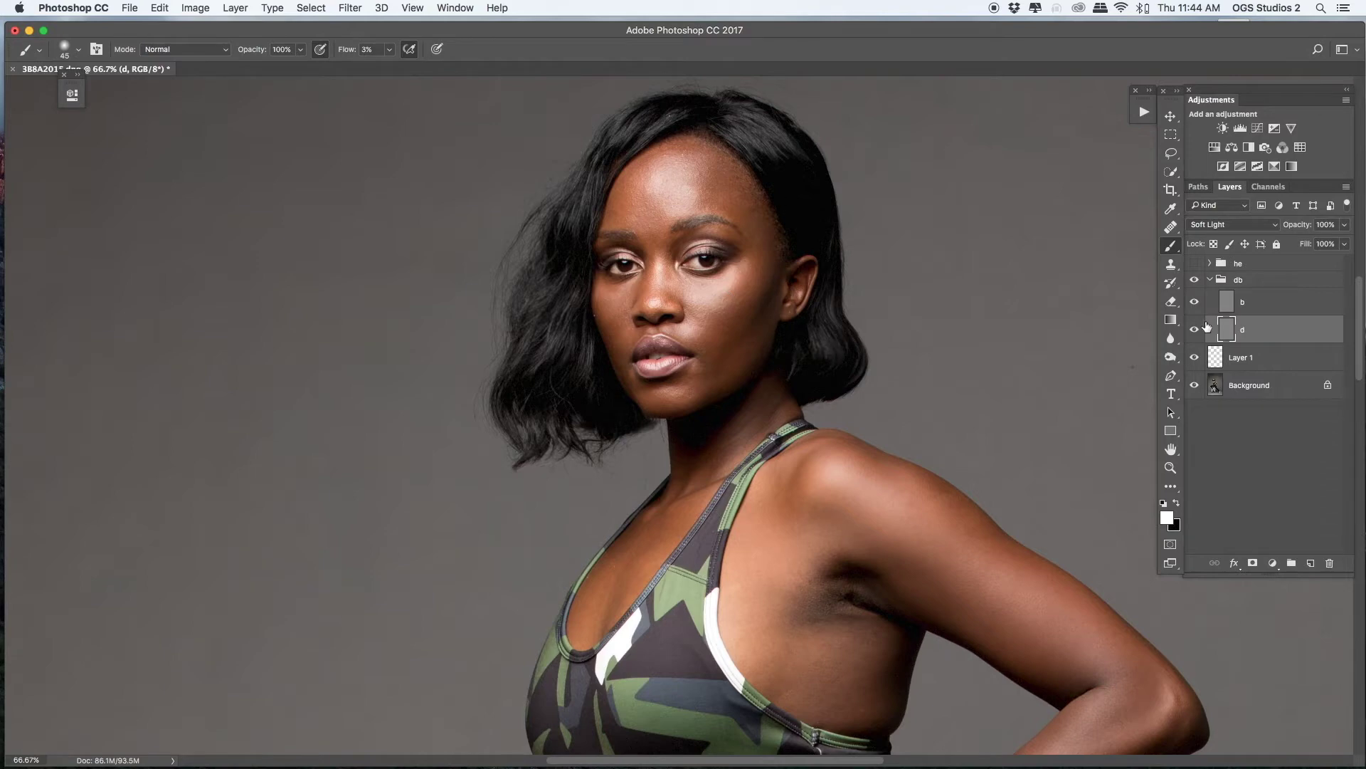
# Show the he group and dodge the nose and inner cheek on layer d with a white brush of about size 45
pyautogui.click(1195, 263)
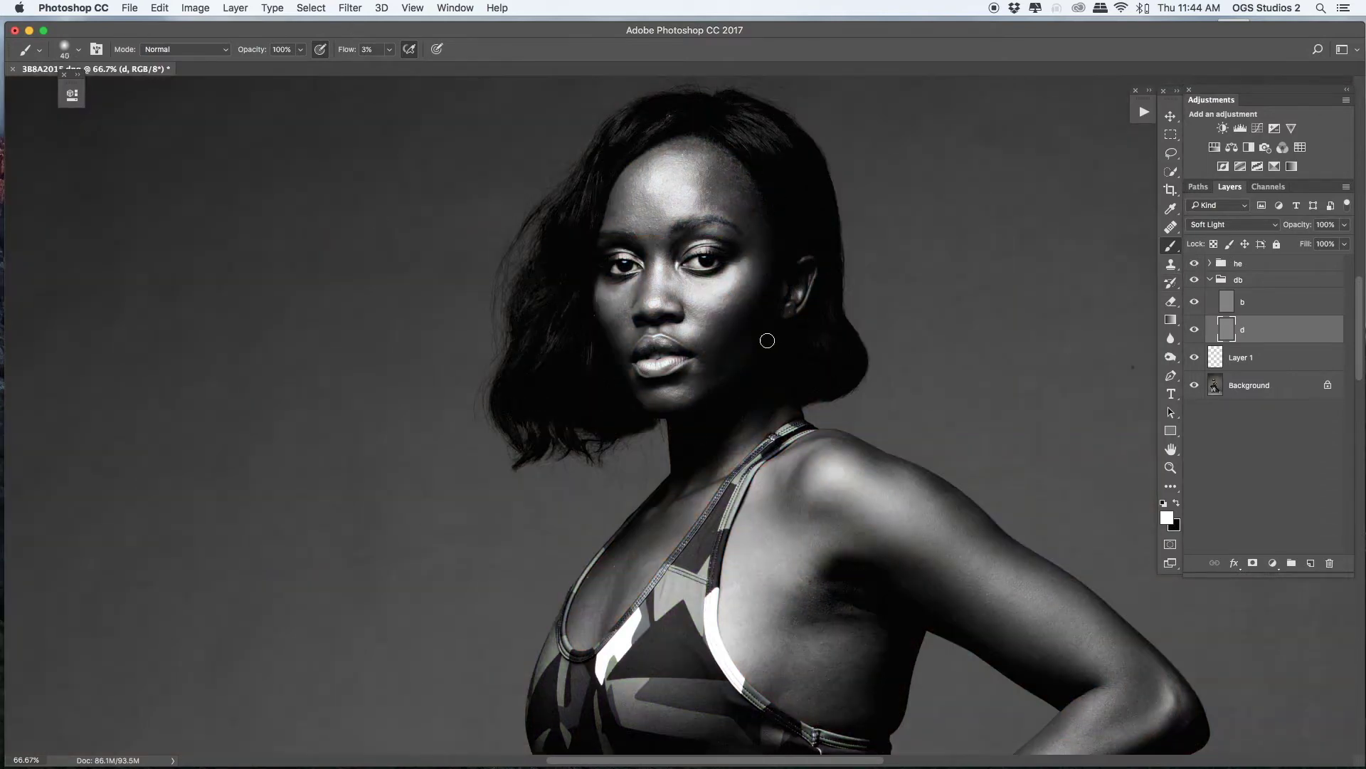
pyautogui.press('[')
pyautogui.press(']')
pyautogui.press(']')
pyautogui.press(']')
pyautogui.moveTo(664, 298); pyautogui.dragTo(682, 302)
pyautogui.press('[')
pyautogui.press(']')
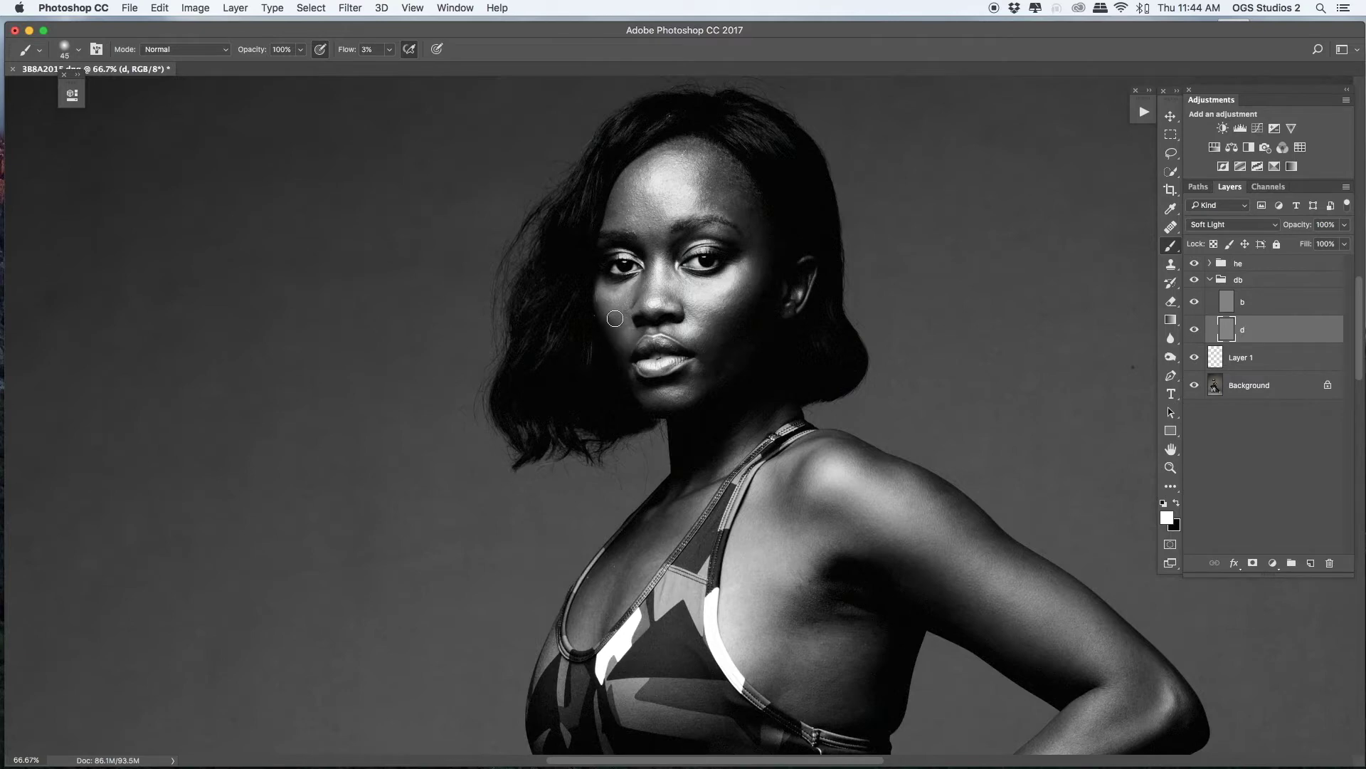
# Continue dodging uneven areas of the face on layer d with varying brush sizes, and hide the he group
pyautogui.press(']')
pyautogui.press(']')
pyautogui.press(']')
pyautogui.press('[')
pyautogui.press('[')
pyautogui.press('[')
pyautogui.press('[')
pyautogui.press(']')
pyautogui.press('[')
pyautogui.click(1196, 265)
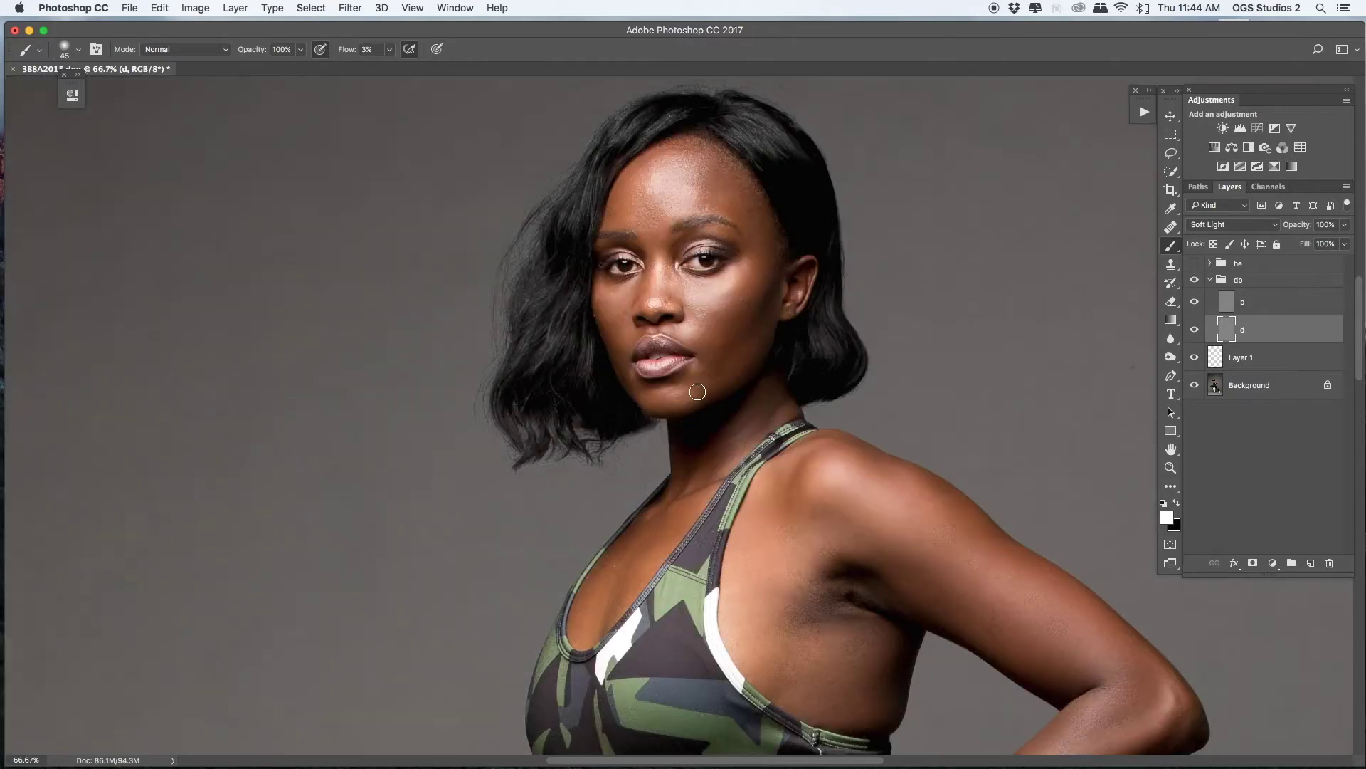
# Touch up the chin and lower face on layer d in color, enlarging the white brush to size 50
pyautogui.press(']')
pyautogui.press('[')
pyautogui.press(']')
pyautogui.press(']')
pyautogui.press(']')
pyautogui.press('super+minus')
# Burn the face around the nose bridge on layer b with a black brush at 2% flow
pyautogui.click(1265, 305)
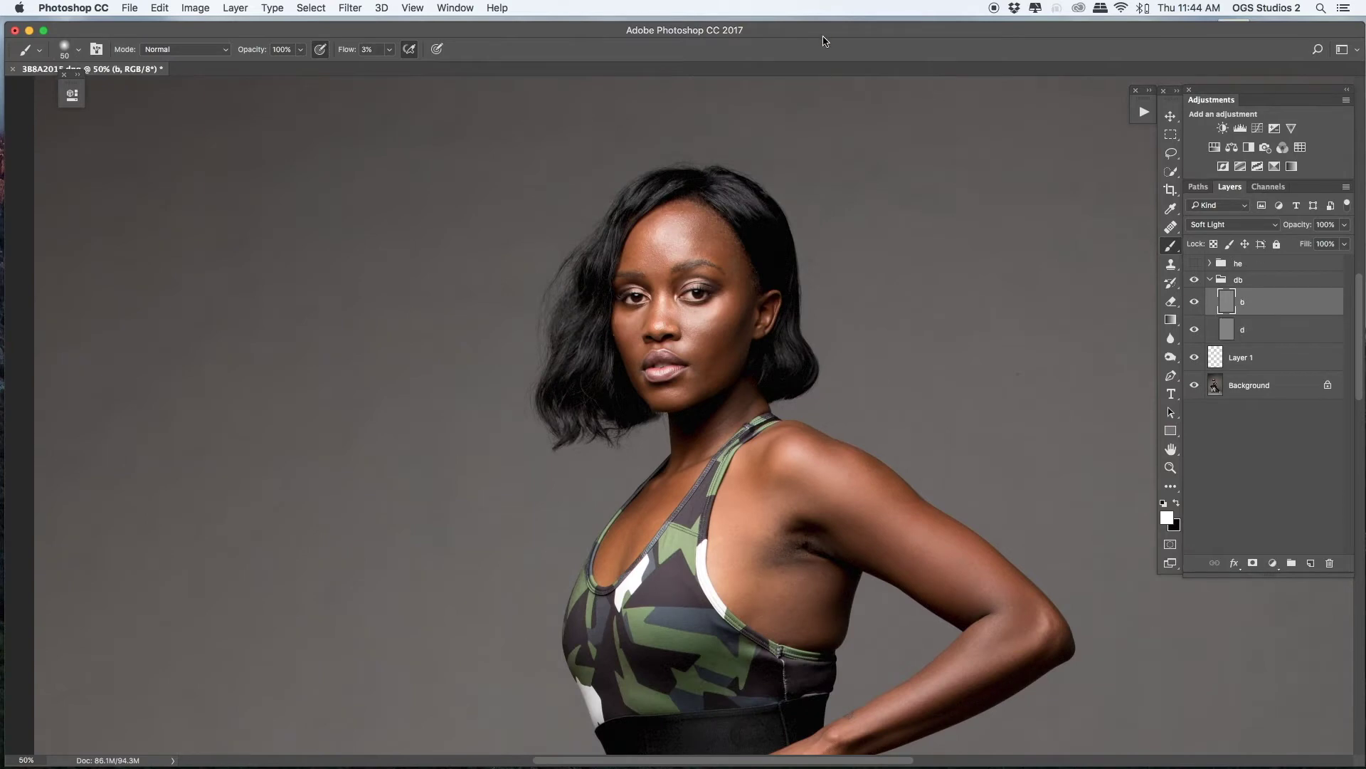
pyautogui.press('x')
pyautogui.hotkey('alt', '[')
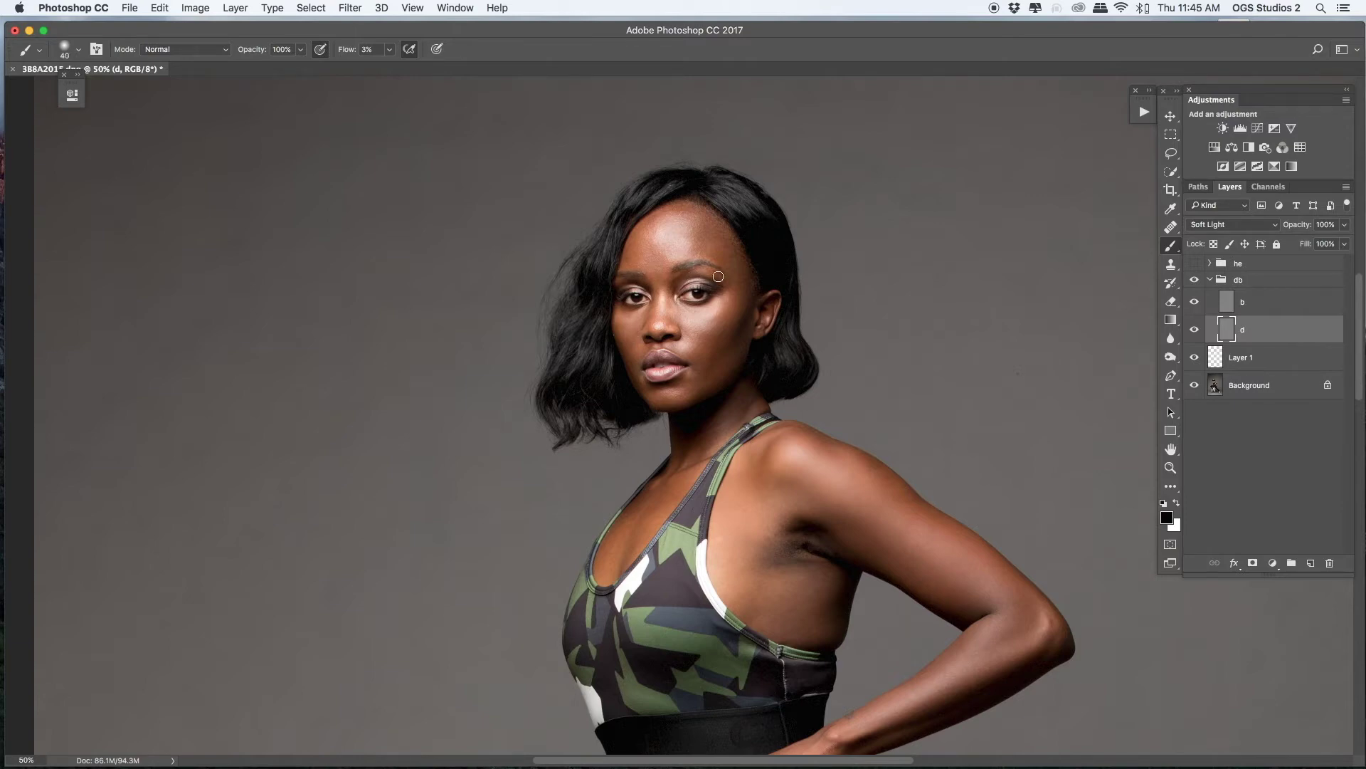
pyautogui.press('super+minus')
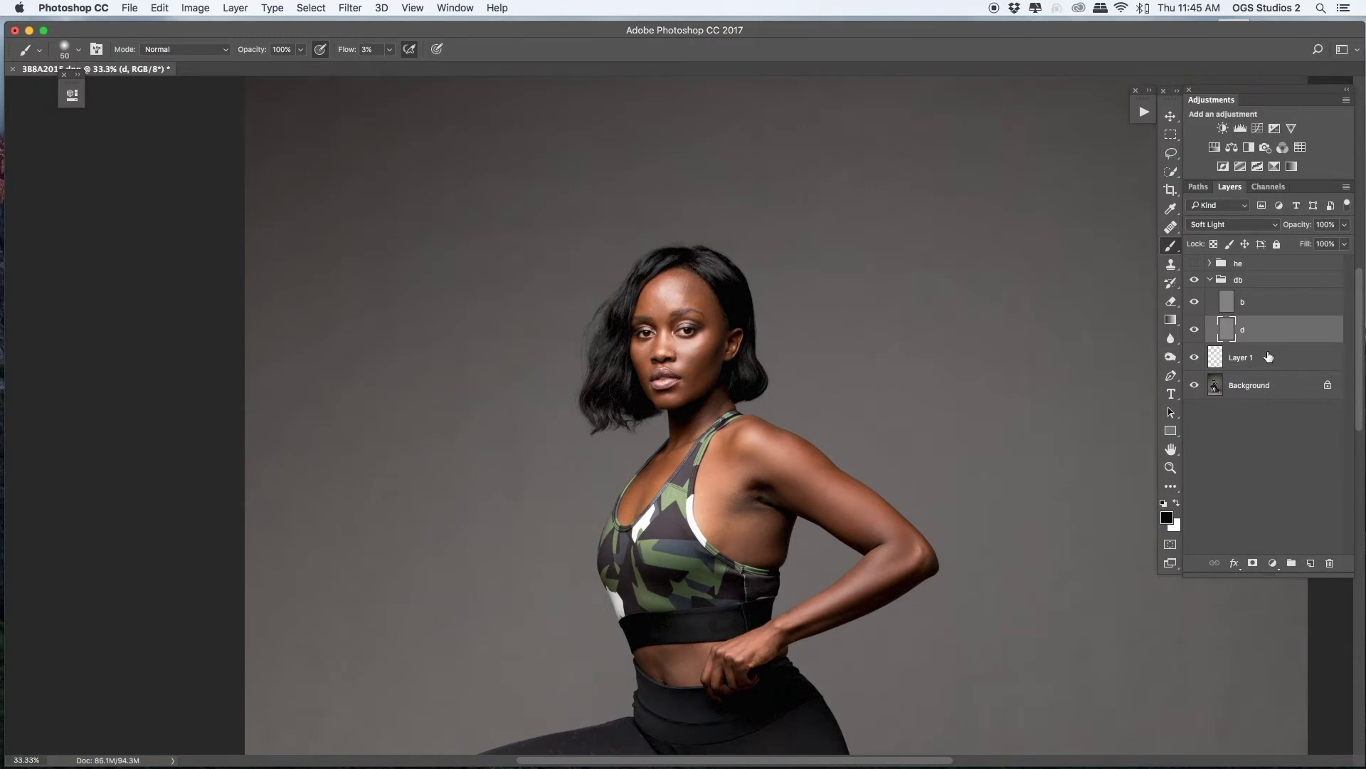
pyautogui.click(1235, 303)
pyautogui.press('super+z')
pyautogui.press('super+z')
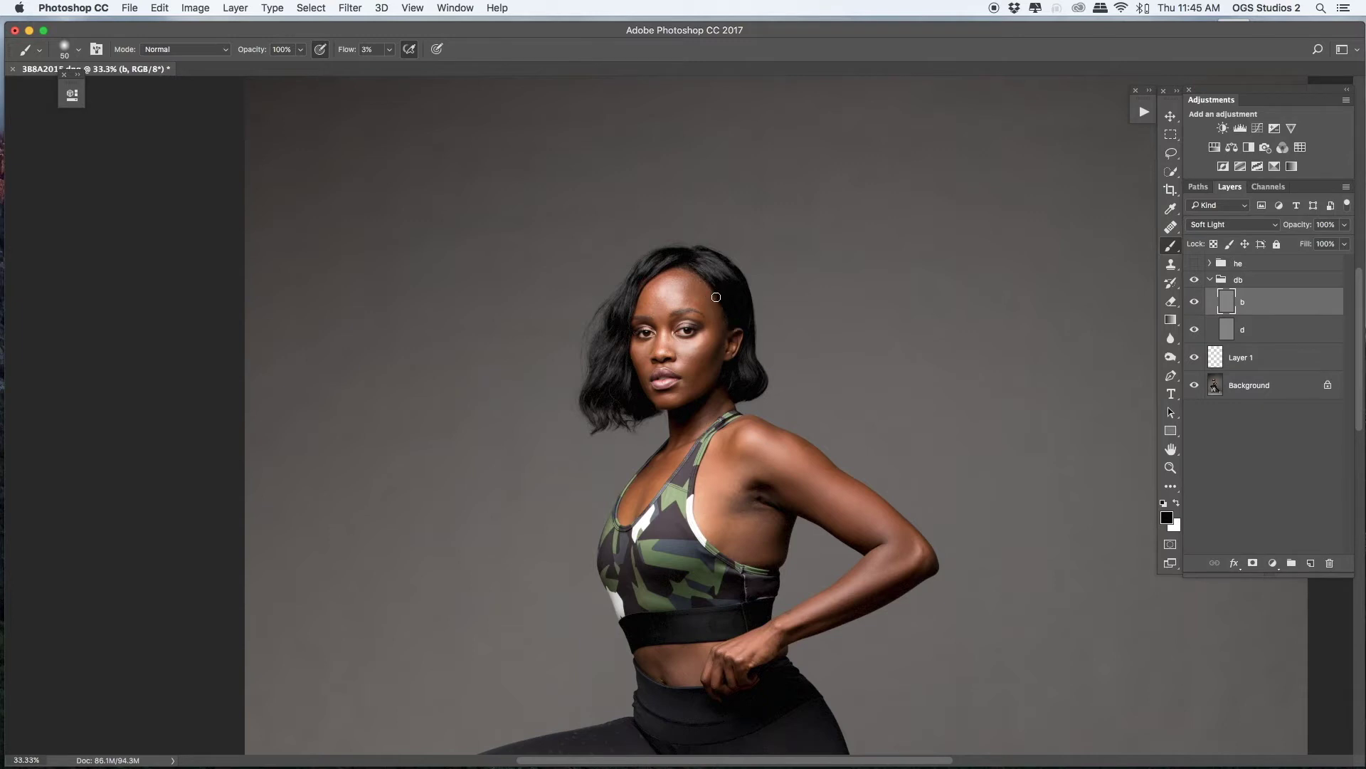
pyautogui.click(365, 49)
pyautogui.write('2')
pyautogui.moveTo(671, 321); pyautogui.dragTo(674, 324)
pyautogui.press('super+equal')
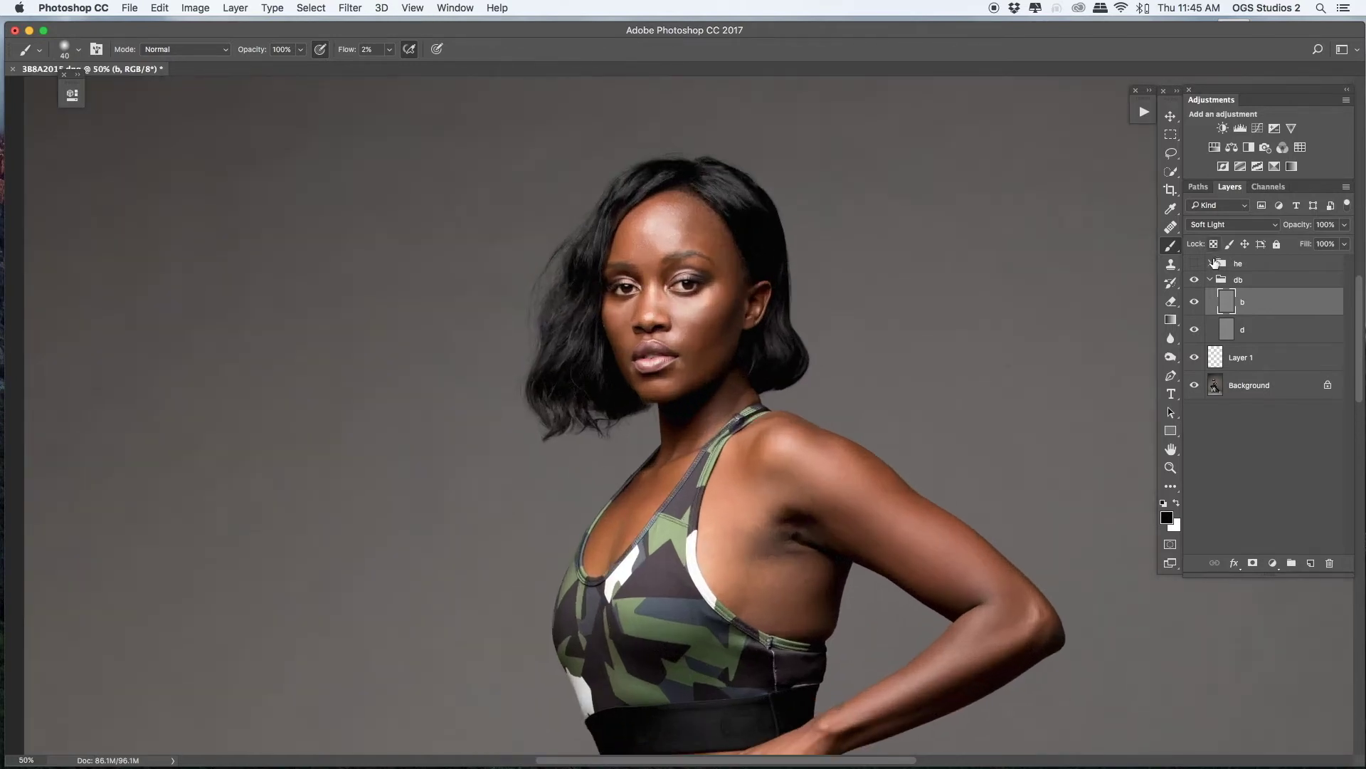
# Dodge the skin of the side below the armpit on layer d with an enlarged white brush
pyautogui.click(1227, 330)
pyautogui.press('x')
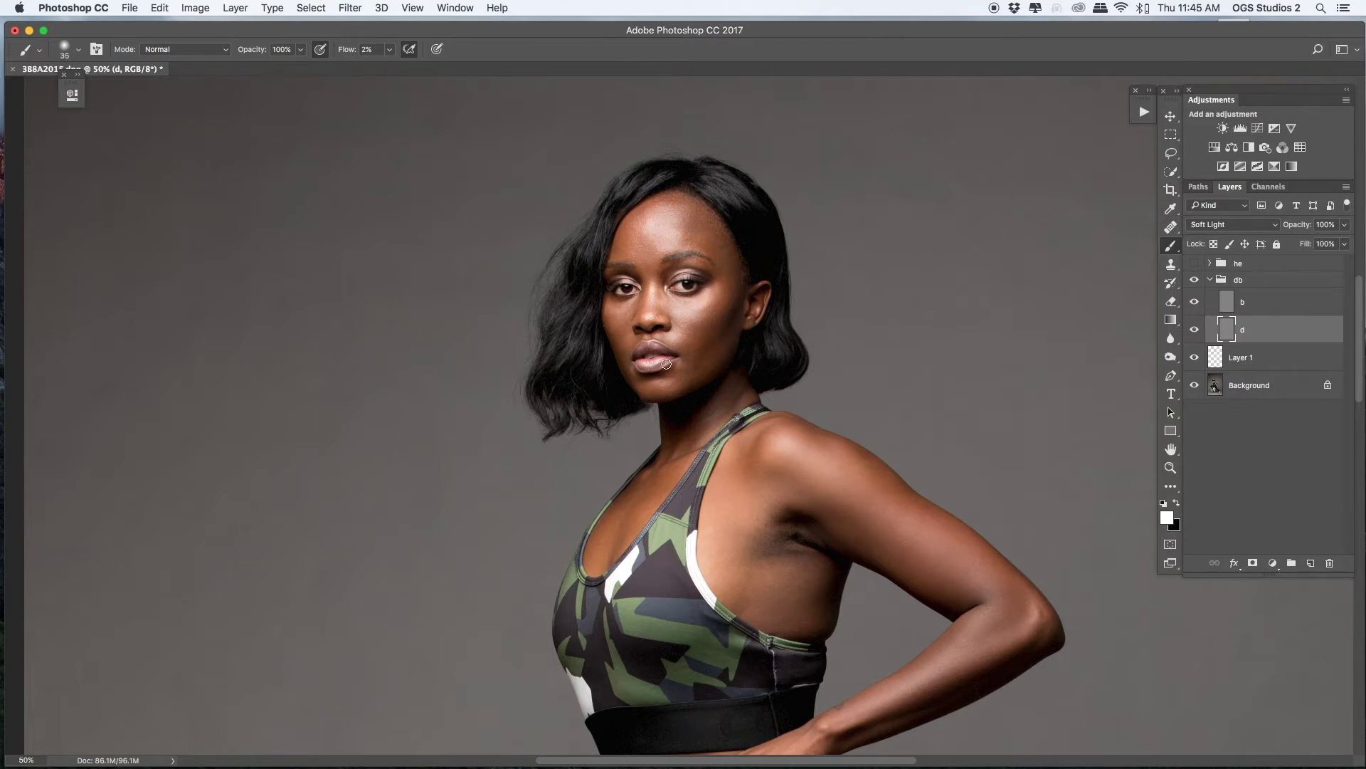
pyautogui.press(']')
pyautogui.press(']')
pyautogui.press(']')
pyautogui.press(']')
pyautogui.press(']')
pyautogui.press(']')
pyautogui.press(']')
pyautogui.moveTo(770, 565); pyautogui.dragTo(767, 564)
# Enlarge the white brush to about size 150 and dodge from the shoulder along the upper arm on layer d
pyautogui.press('super+minus')
pyautogui.press(']')
pyautogui.press(']')
pyautogui.press(']')
pyautogui.press(']')
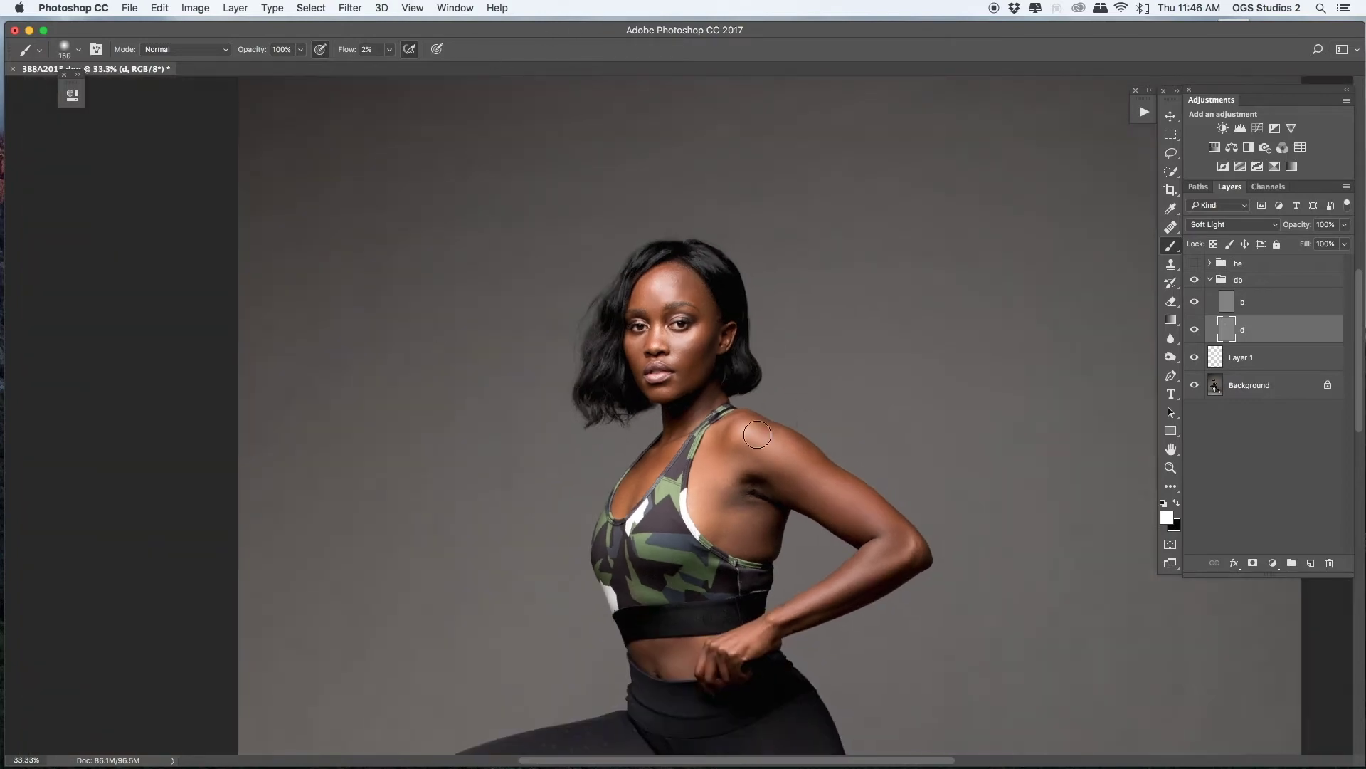
pyautogui.press('[')
pyautogui.press('[')
pyautogui.moveTo(747, 444)
pyautogui.mouseDown()
pyautogui.moveTo(776, 457)
pyautogui.moveTo(736, 431)
pyautogui.moveTo(908, 530)
pyautogui.mouseUp()
# Dodge the forearm and hand on layer d with a progressively smaller white brush
pyautogui.press(']')
pyautogui.press('[')
pyautogui.press('[')
pyautogui.moveTo(820, 583)
pyautogui.mouseDown()
pyautogui.moveTo(854, 578)
pyautogui.moveTo(851, 591)
pyautogui.mouseUp()
pyautogui.press('[')
pyautogui.press('[')
pyautogui.press('[')
pyautogui.moveTo(773, 629); pyautogui.dragTo(775, 636)
# Dodge the midriff, the side and the back on layer d, finishing with brush size 100
pyautogui.press(']')
pyautogui.moveTo(671, 665); pyautogui.dragTo(658, 650)
pyautogui.press(']')
pyautogui.moveTo(755, 544)
pyautogui.mouseDown()
pyautogui.moveTo(751, 534)
pyautogui.moveTo(771, 540)
pyautogui.mouseUp()
pyautogui.press(']')
pyautogui.moveTo(727, 506); pyautogui.dragTo(757, 499)
pyautogui.press('[')
pyautogui.press('[')
pyautogui.press('[')
pyautogui.press('[')
pyautogui.press(']')
pyautogui.press(']')
# Examine the whole figure and the face, comparing the image with the db group hidden and shown
pyautogui.moveTo(671, 547); pyautogui.dragTo(612, 326)
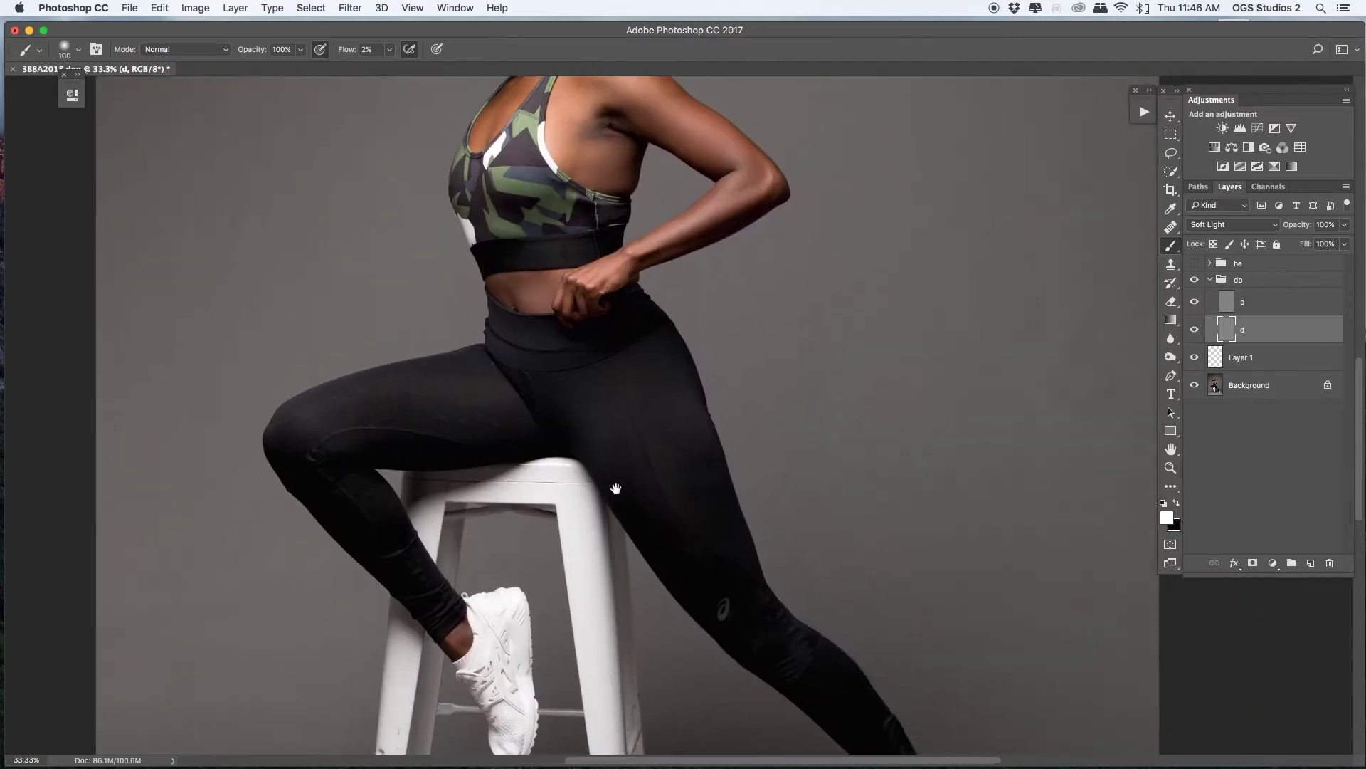
pyautogui.moveTo(545, 412); pyautogui.dragTo(558, 484)
pyautogui.press('super+minus')
pyautogui.press('super+minus')
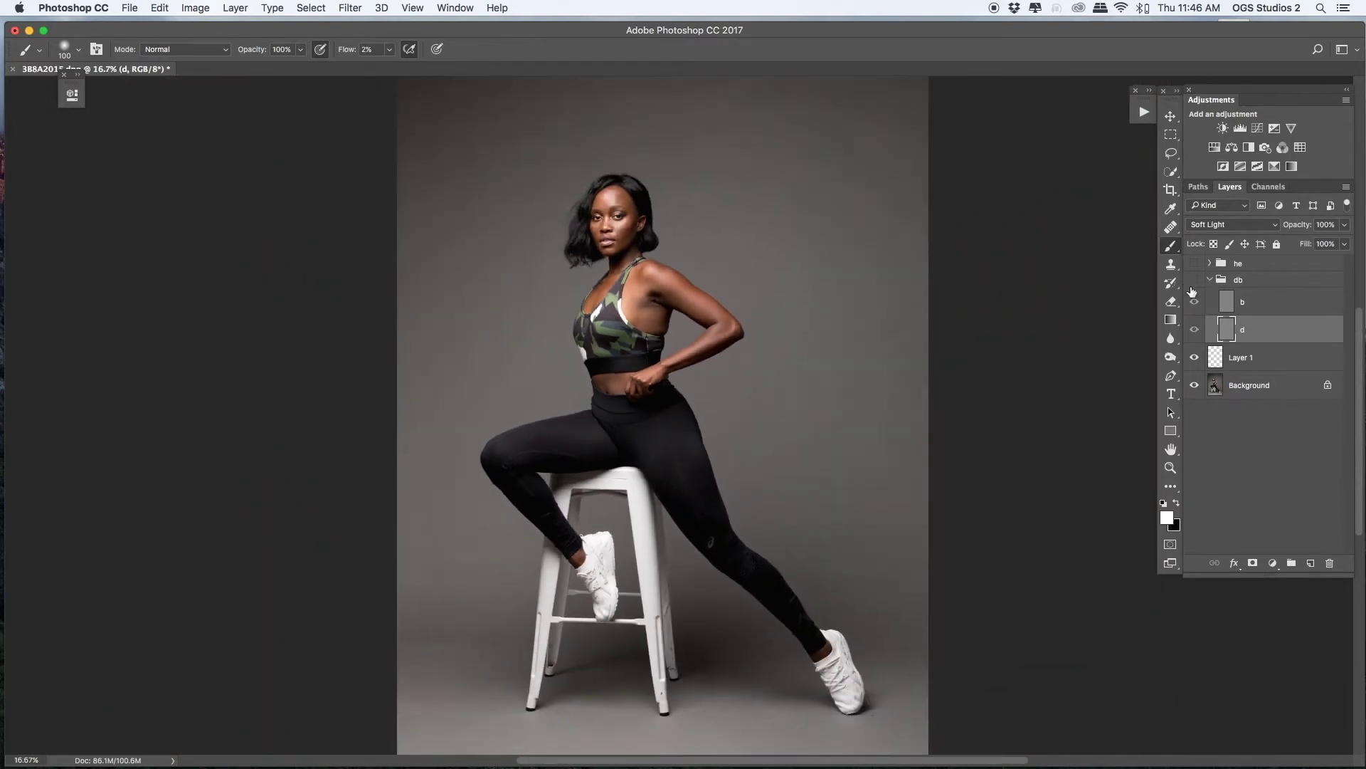
pyautogui.press('super+plus')
pyautogui.press('super+plus')
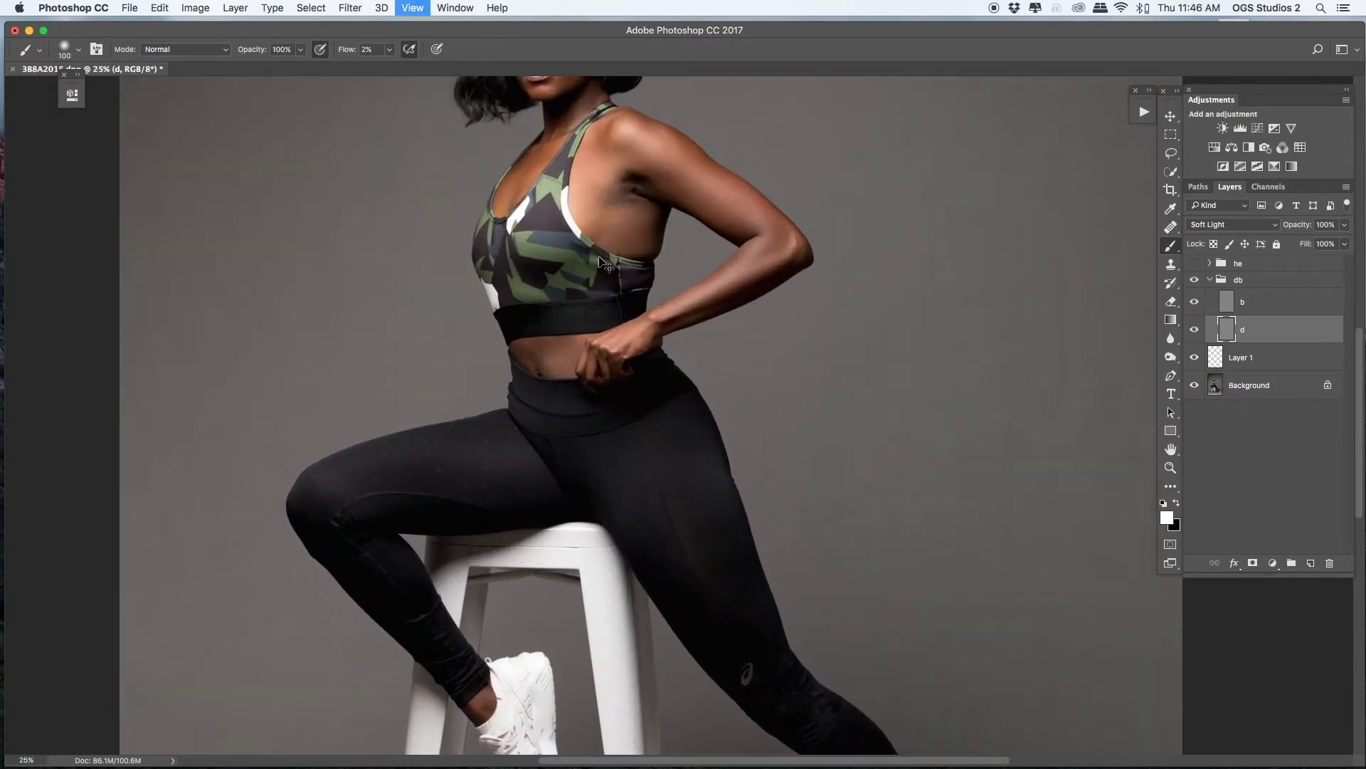
pyautogui.press('super+plus')
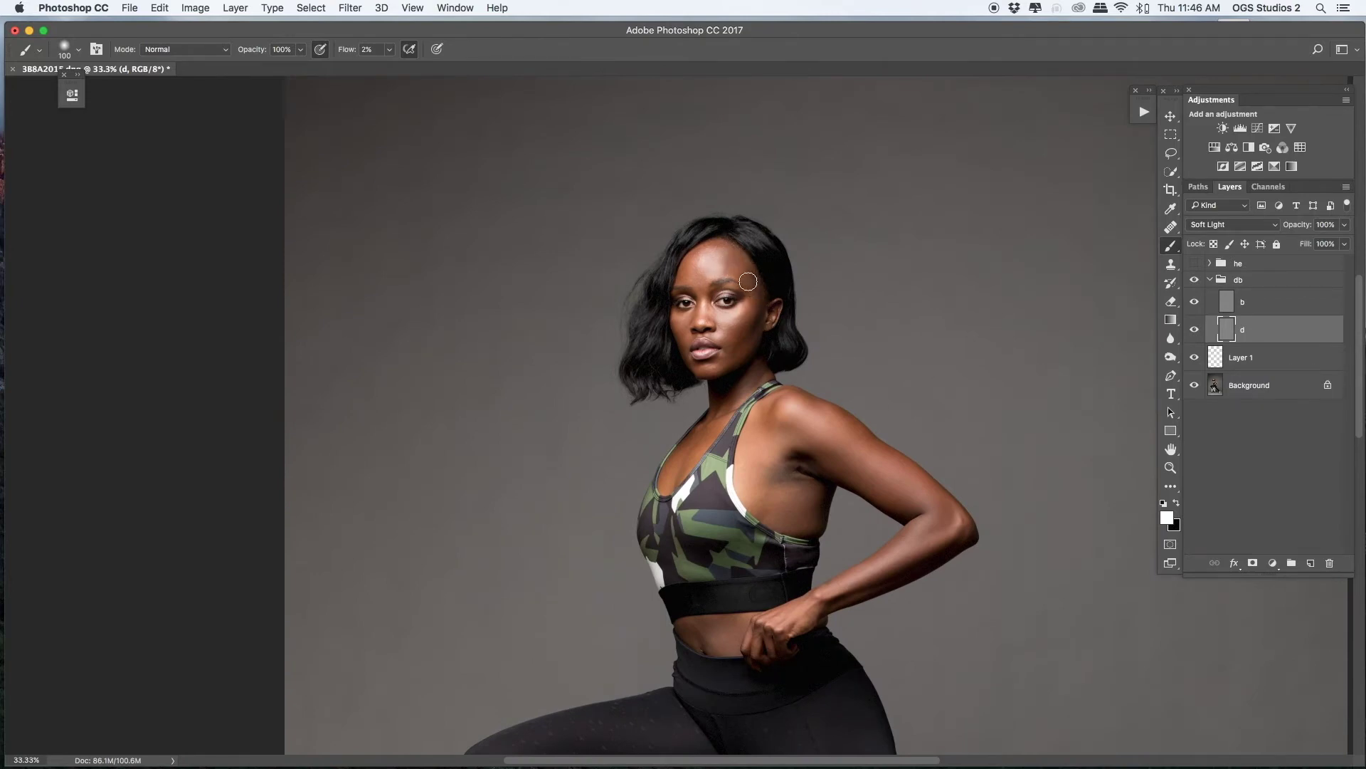
pyautogui.press('super+plus')
pyautogui.press('super+plus')
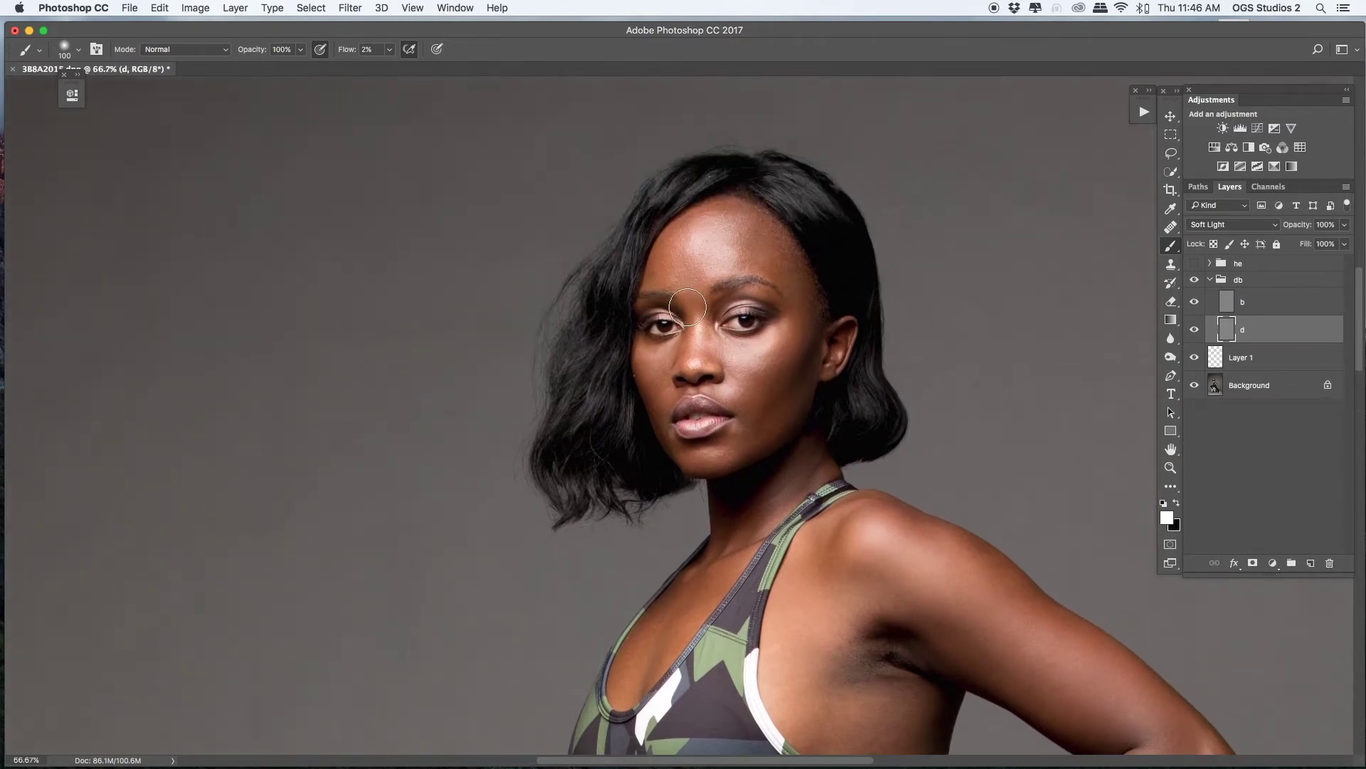
# Heal the skin texture beneath the eye on Layer 1 with a small Healing Brush
pyautogui.press('[')
pyautogui.press('[')
pyautogui.press(']')
pyautogui.press('super+plus')
pyautogui.press('super+plus')
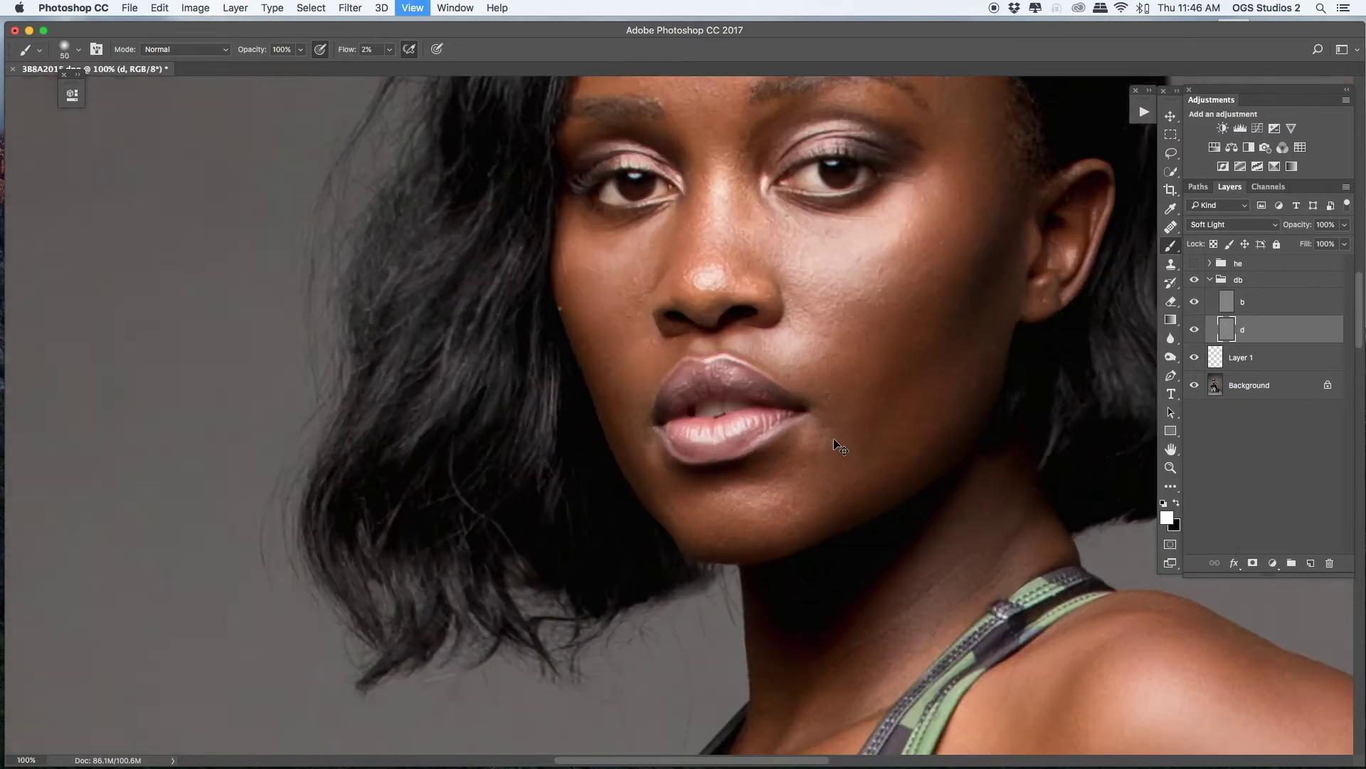
pyautogui.moveTo(833, 446); pyautogui.dragTo(788, 579)
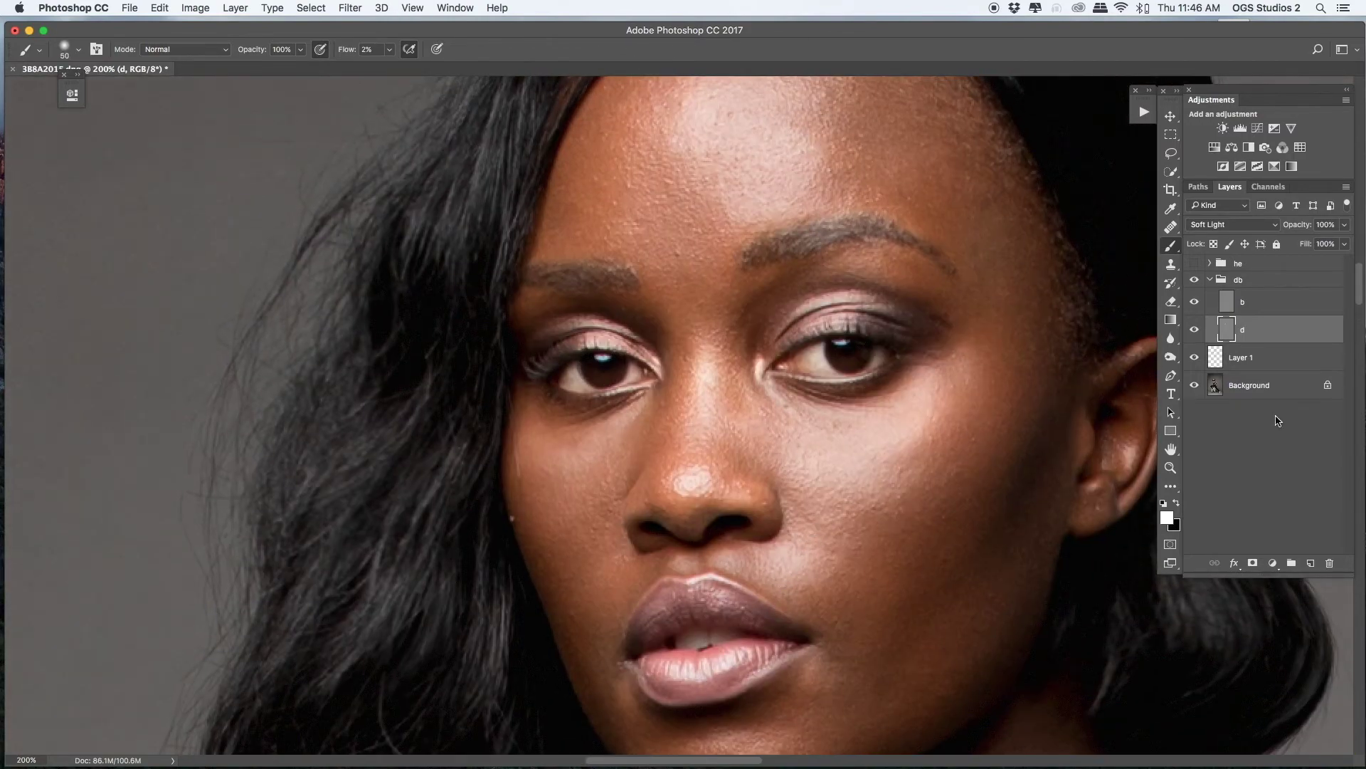
pyautogui.click(1245, 367)
pyautogui.press('j')
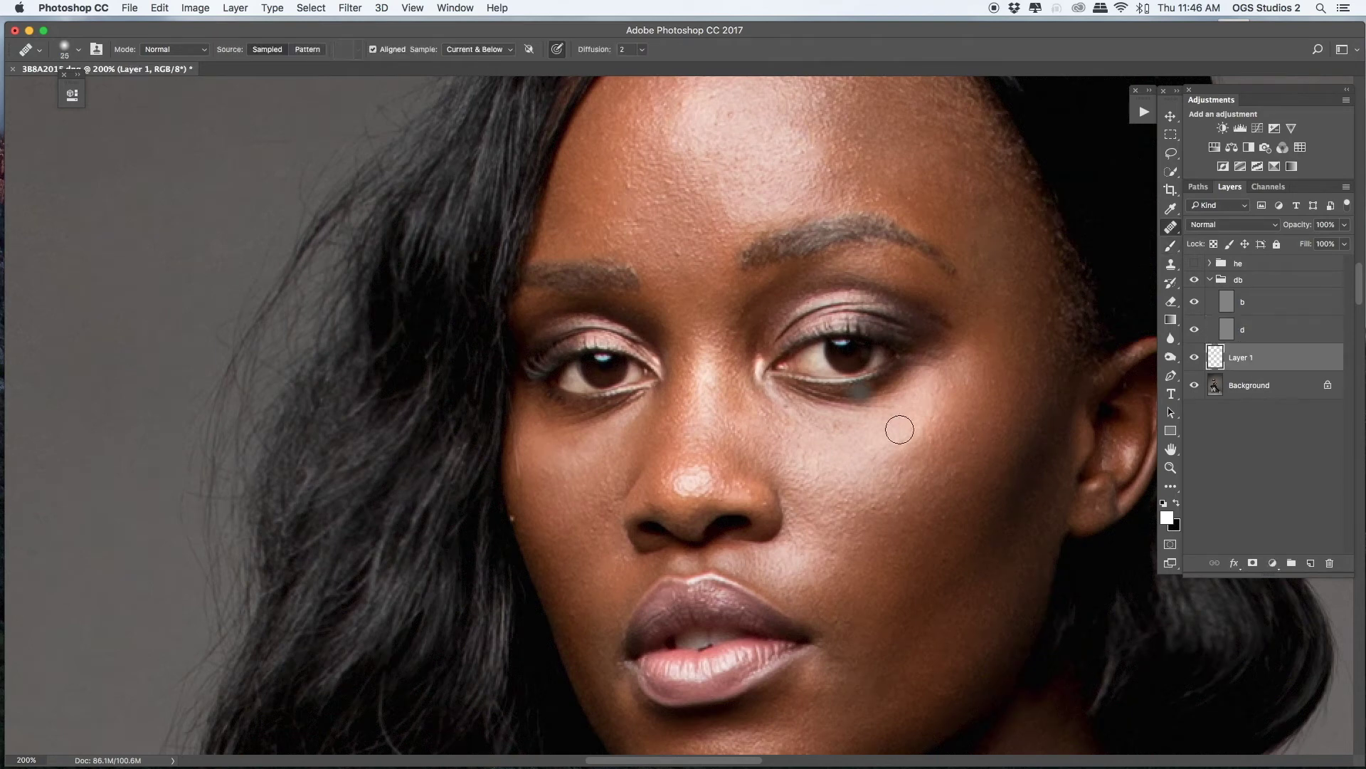
pyautogui.press('[')
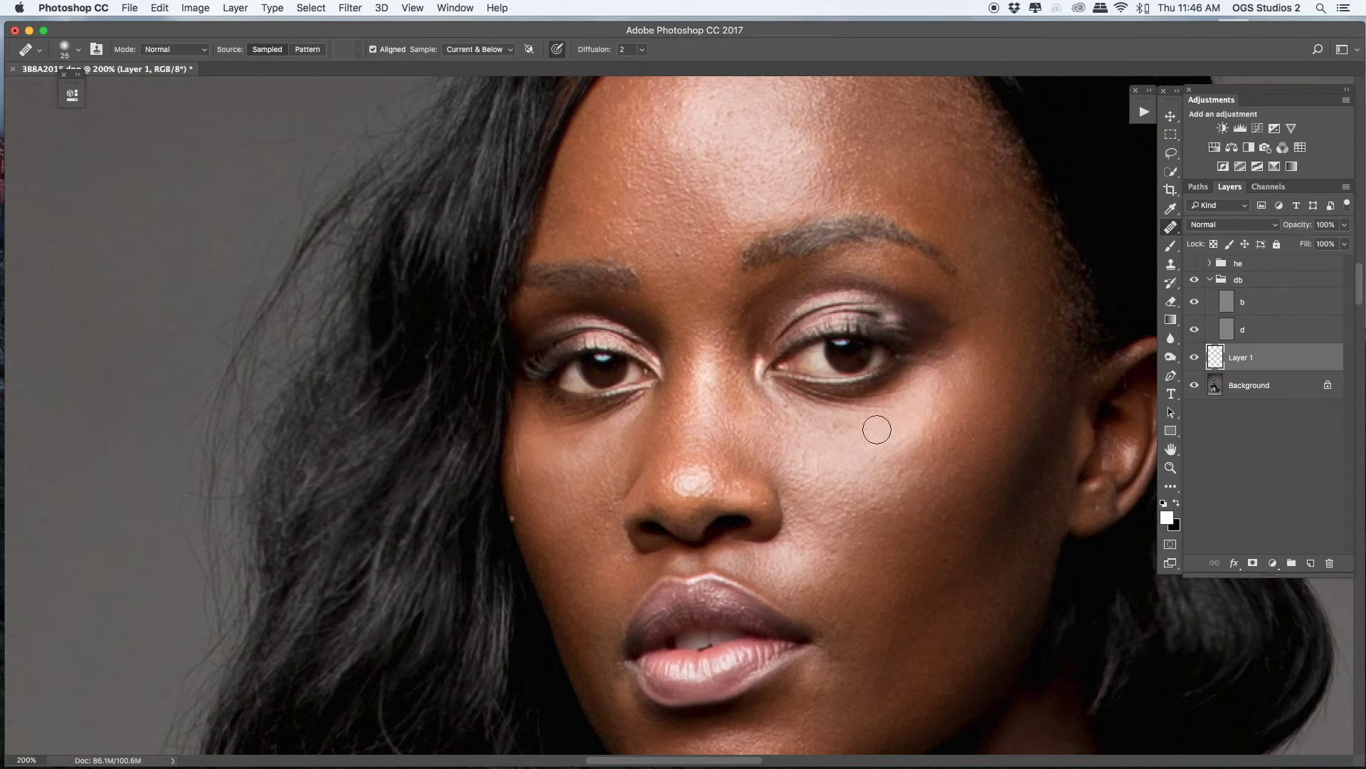
pyautogui.press(']')
pyautogui.press(']')
pyautogui.press('[')
pyautogui.press('[')
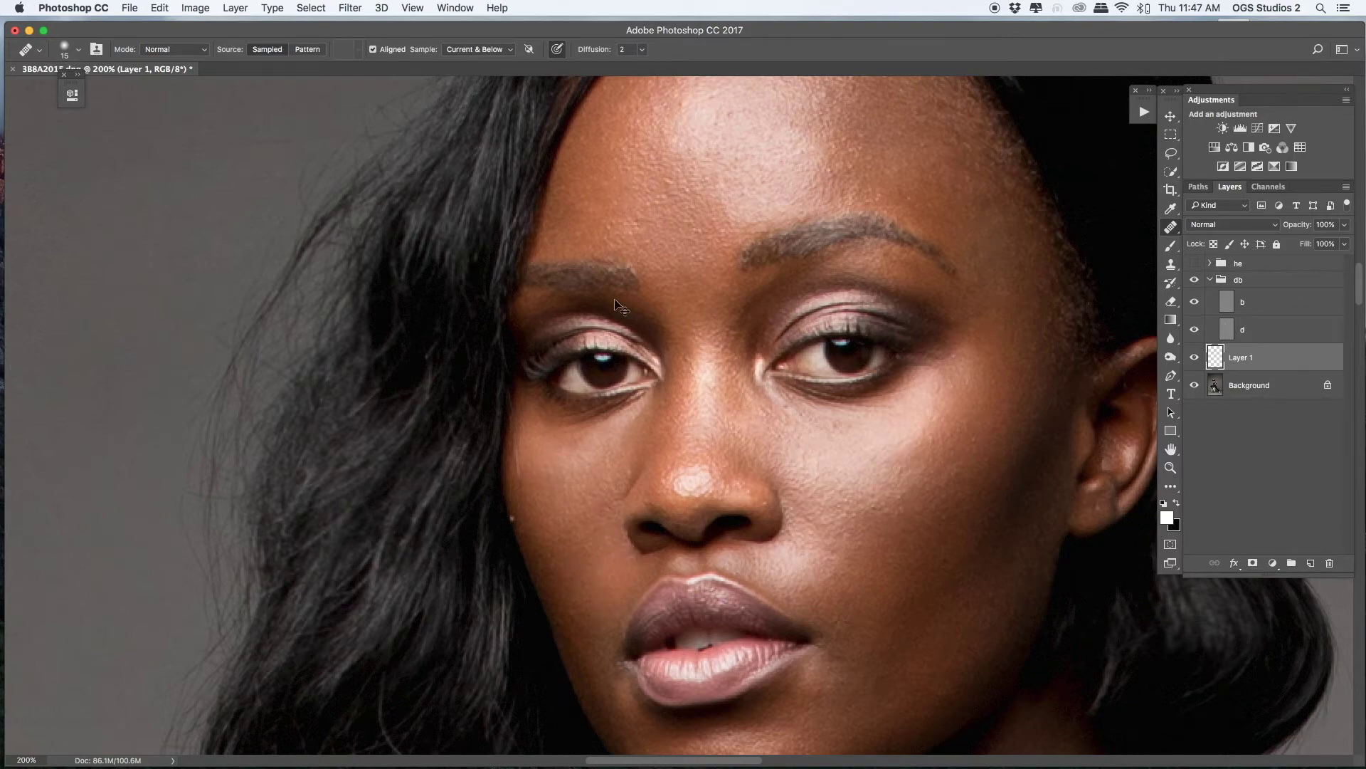
# Heal remaining spots on the lower face on Layer 1 with the Healing Brush at about size 30
pyautogui.press('super+minus')
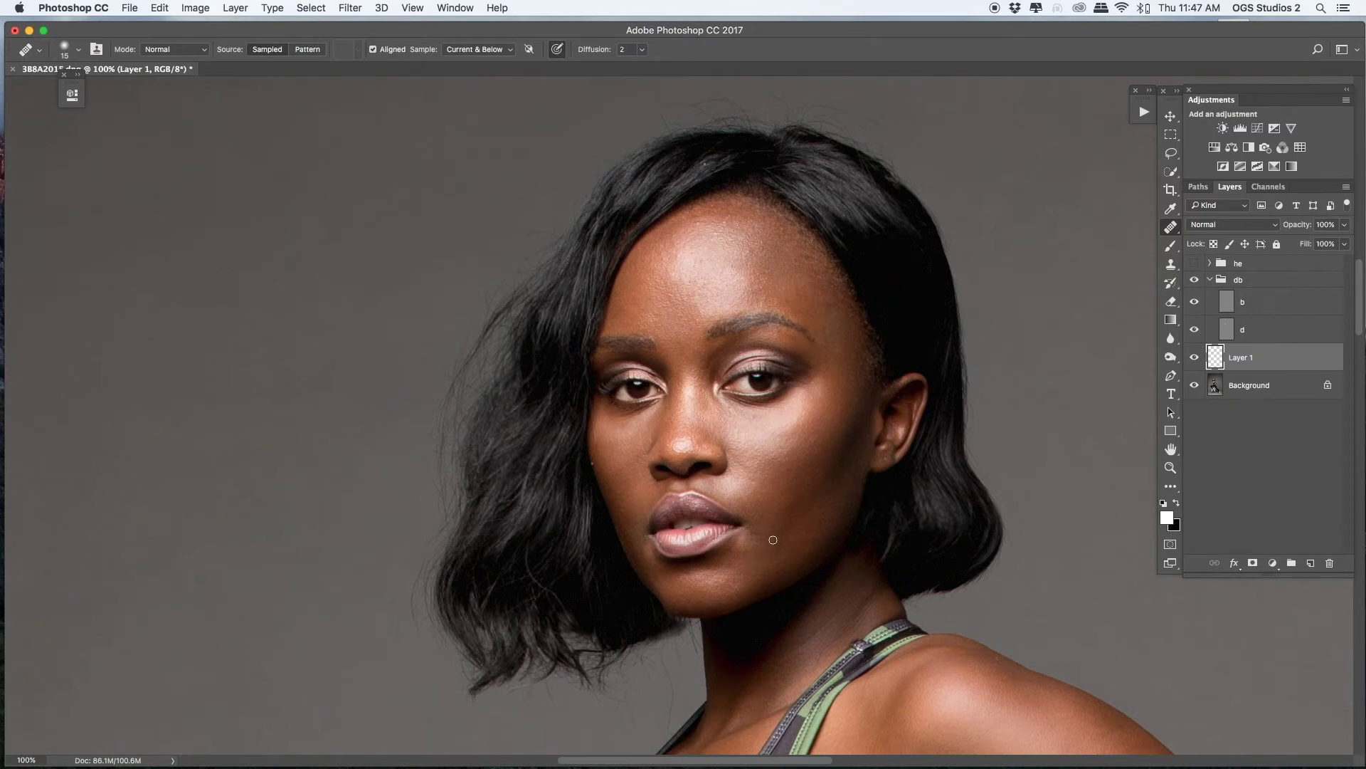
pyautogui.press(']')
pyautogui.press(']')
pyautogui.press('[')
pyautogui.press('super+minus')
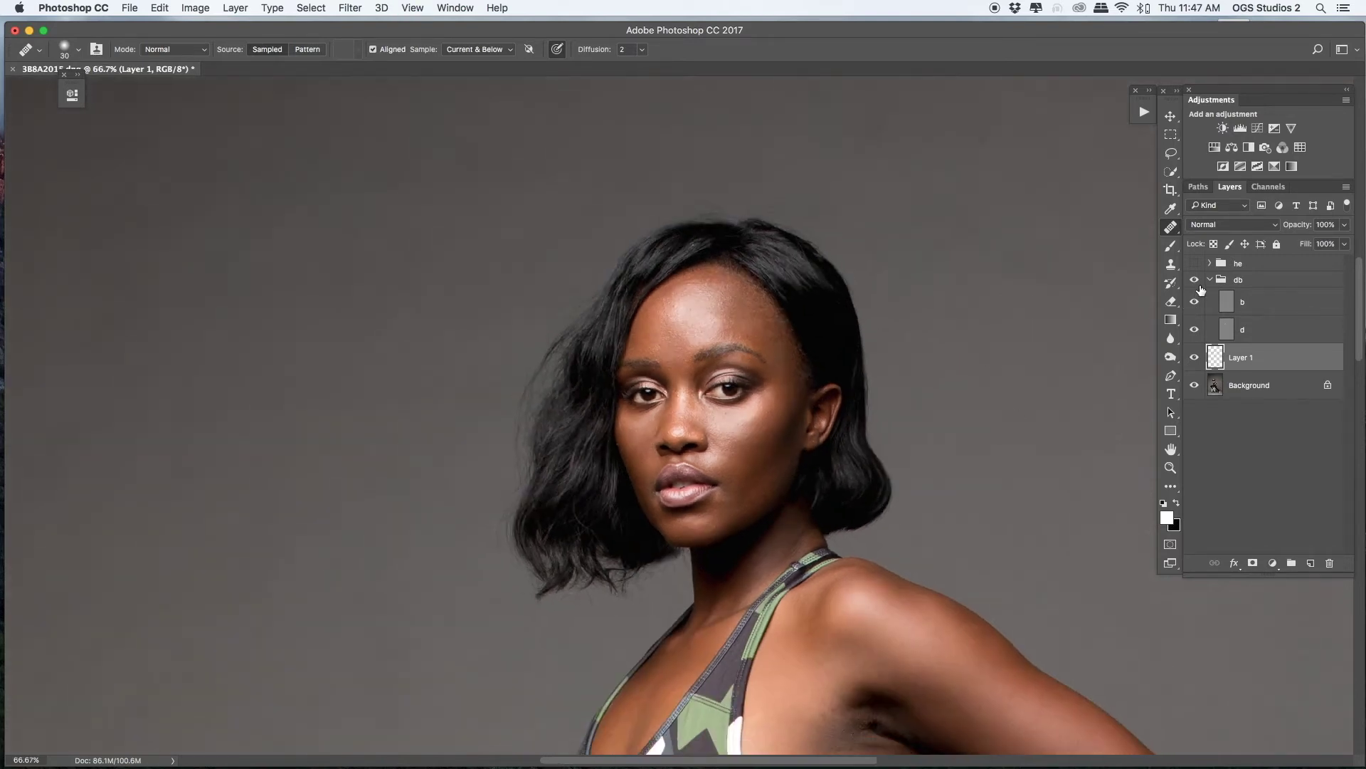
# Compare the portrait with the db group hidden and shown, and select layer b
pyautogui.click(1195, 280)
pyautogui.click(1279, 294)
pyautogui.press('super+minus')
pyautogui.press('super+minus')
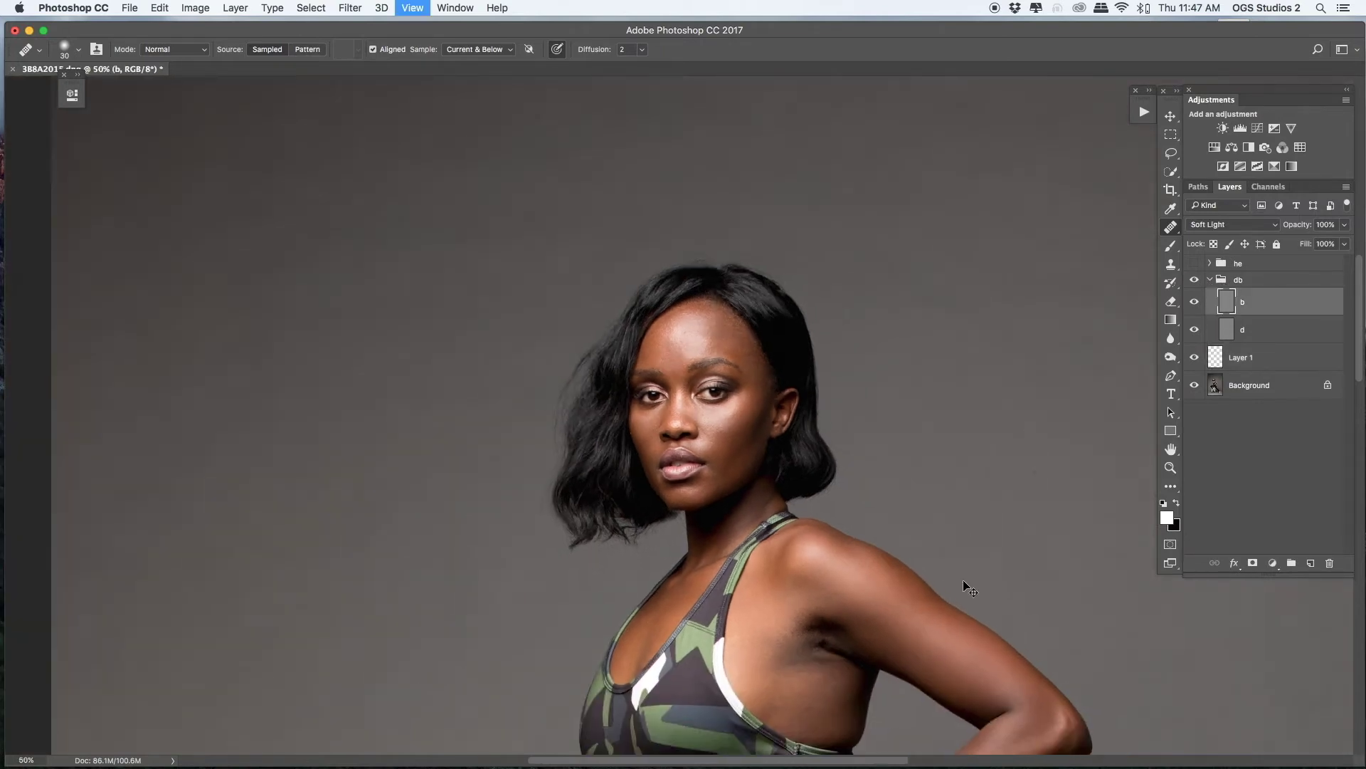
# Collapse the db group and stamp the visible image into a new layer above it
pyautogui.press('super+minus')
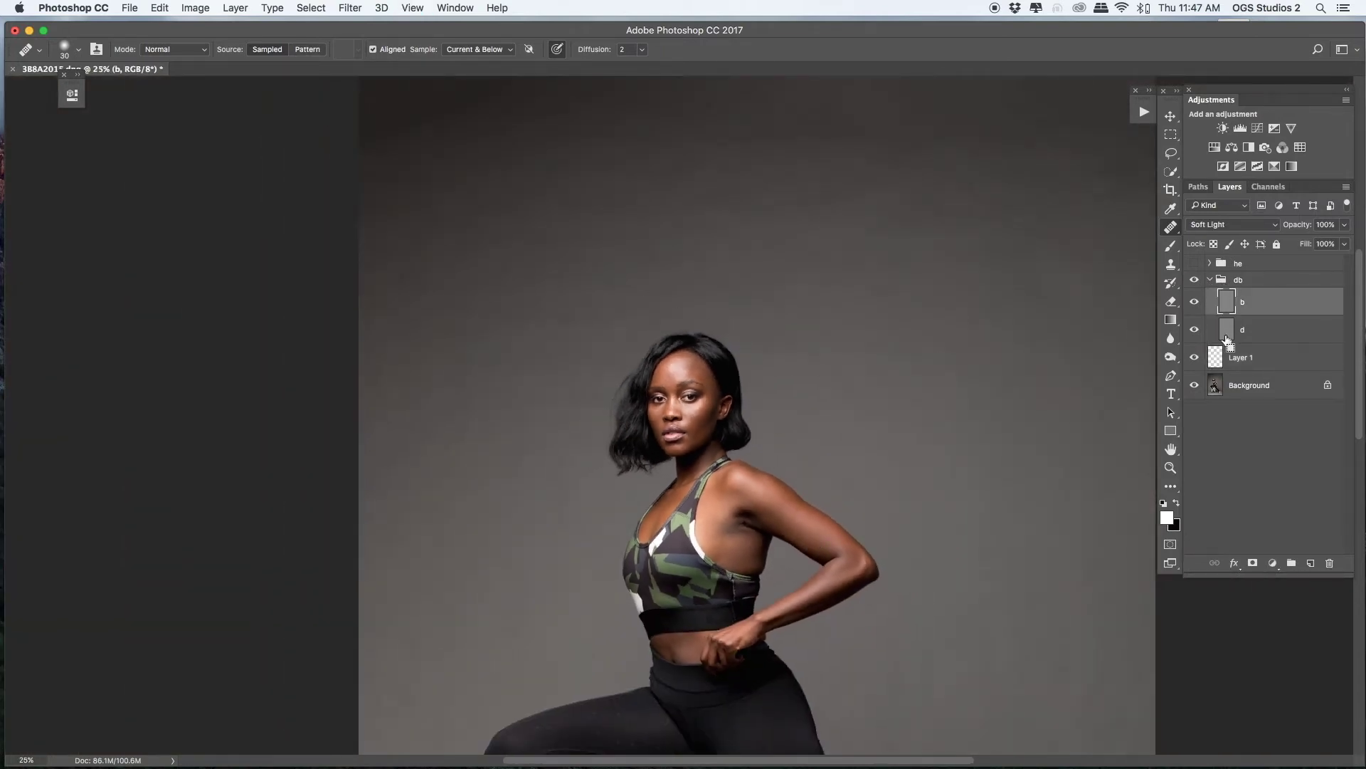
pyautogui.press('super+plus')
pyautogui.click(1195, 279)
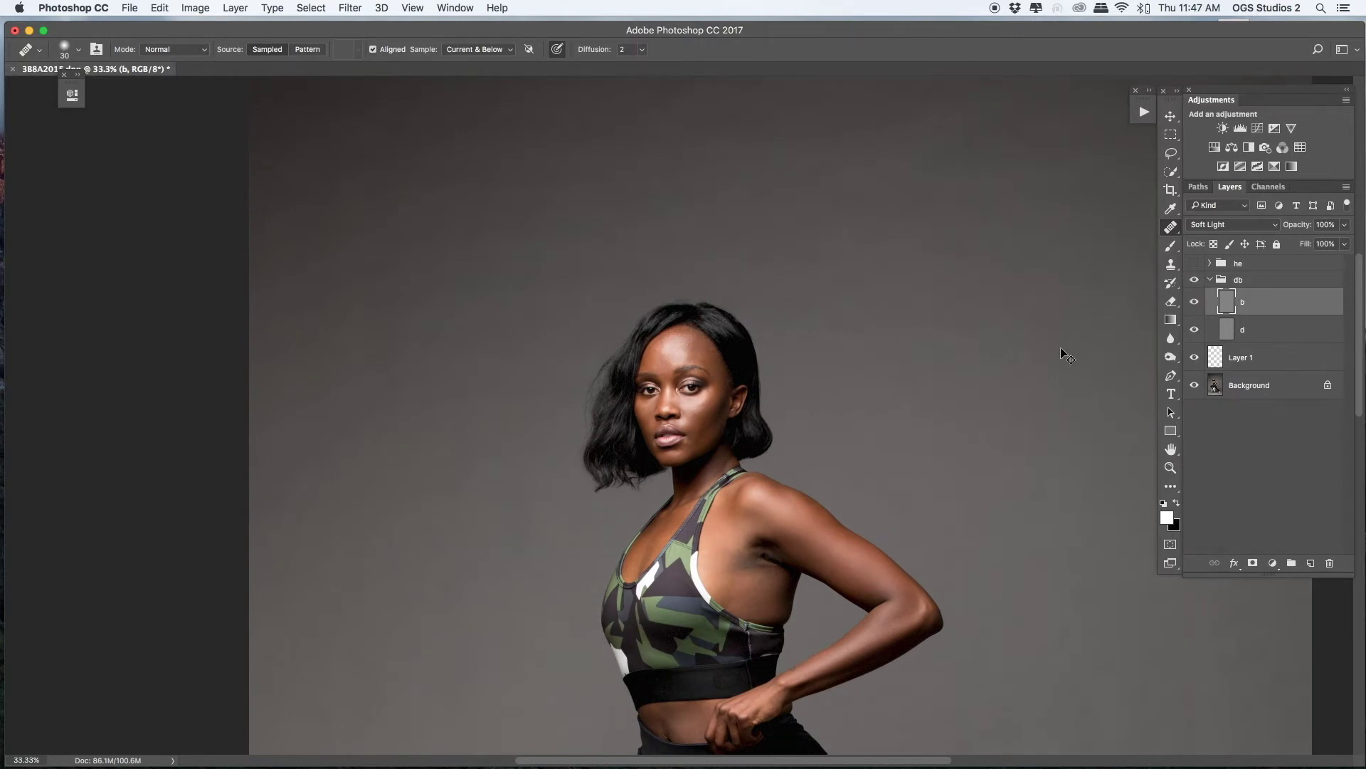
pyautogui.press('super+0')
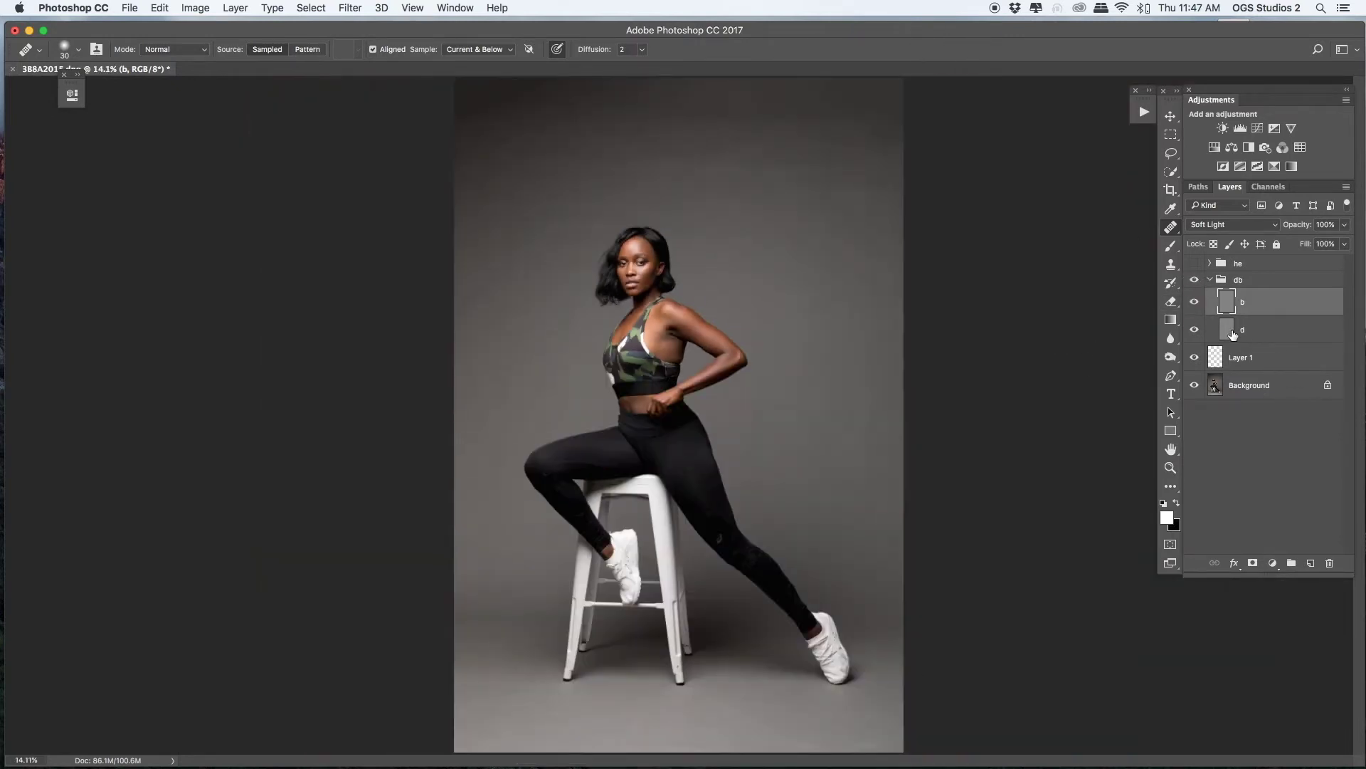
pyautogui.click(1216, 279)
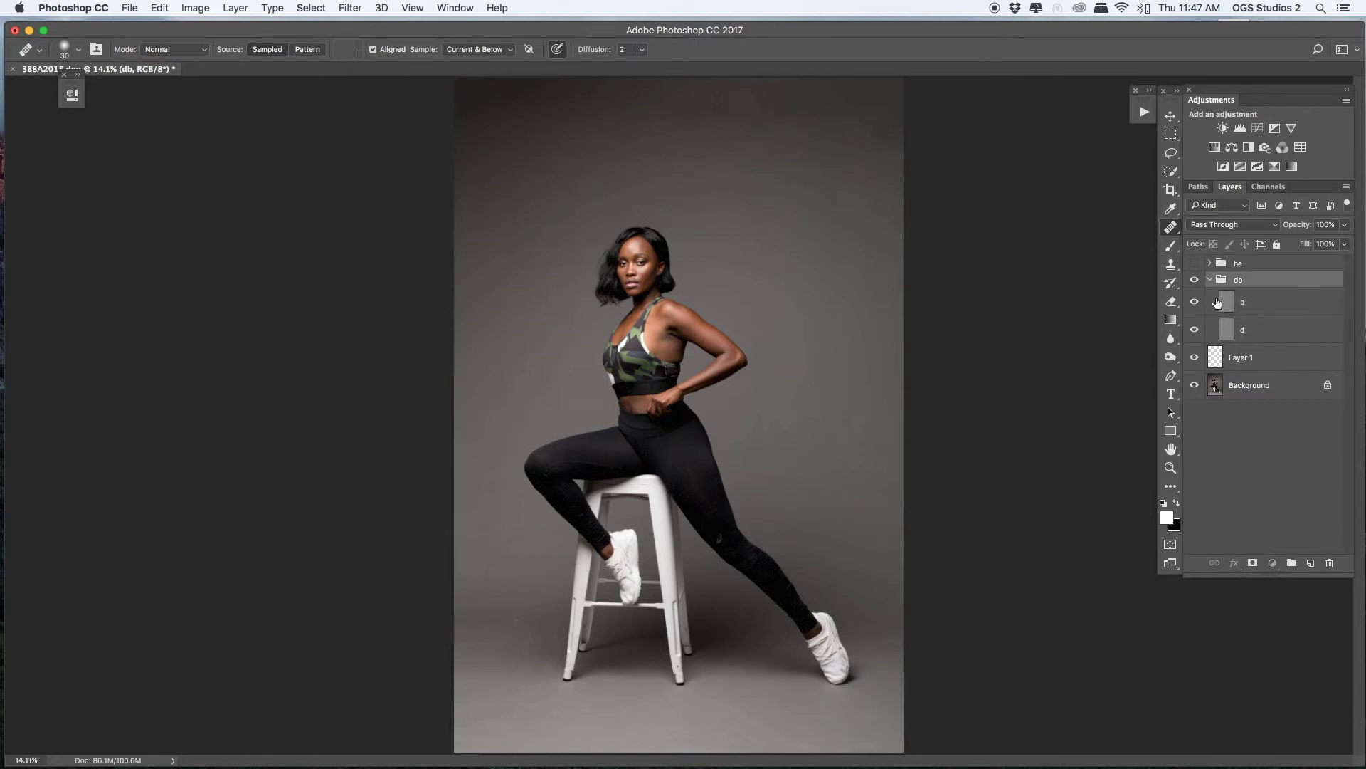
pyautogui.click(1209, 280)
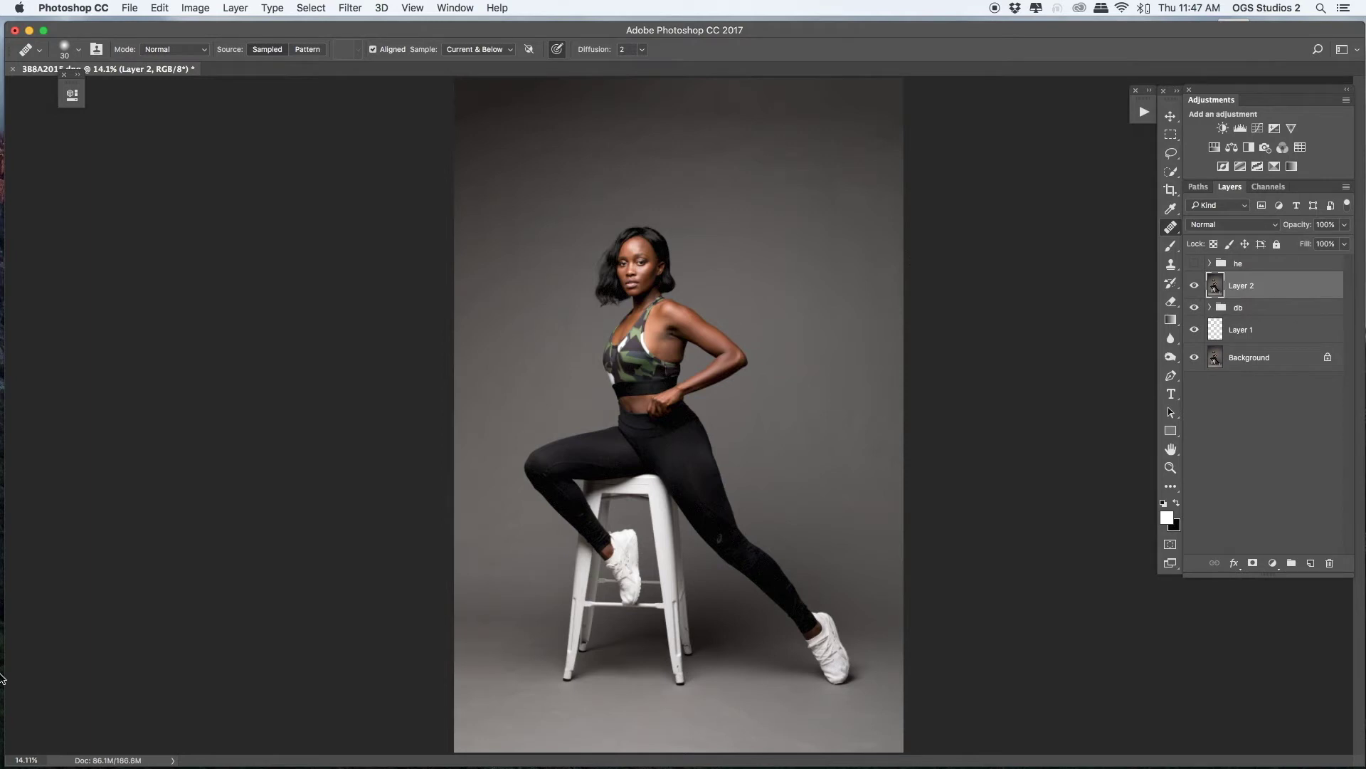
# Run the "Skin | Semi-Portrait 8bit" action on the stamped layer and rename the resulting Skin Edits group to c
pyautogui.click(1143, 113)
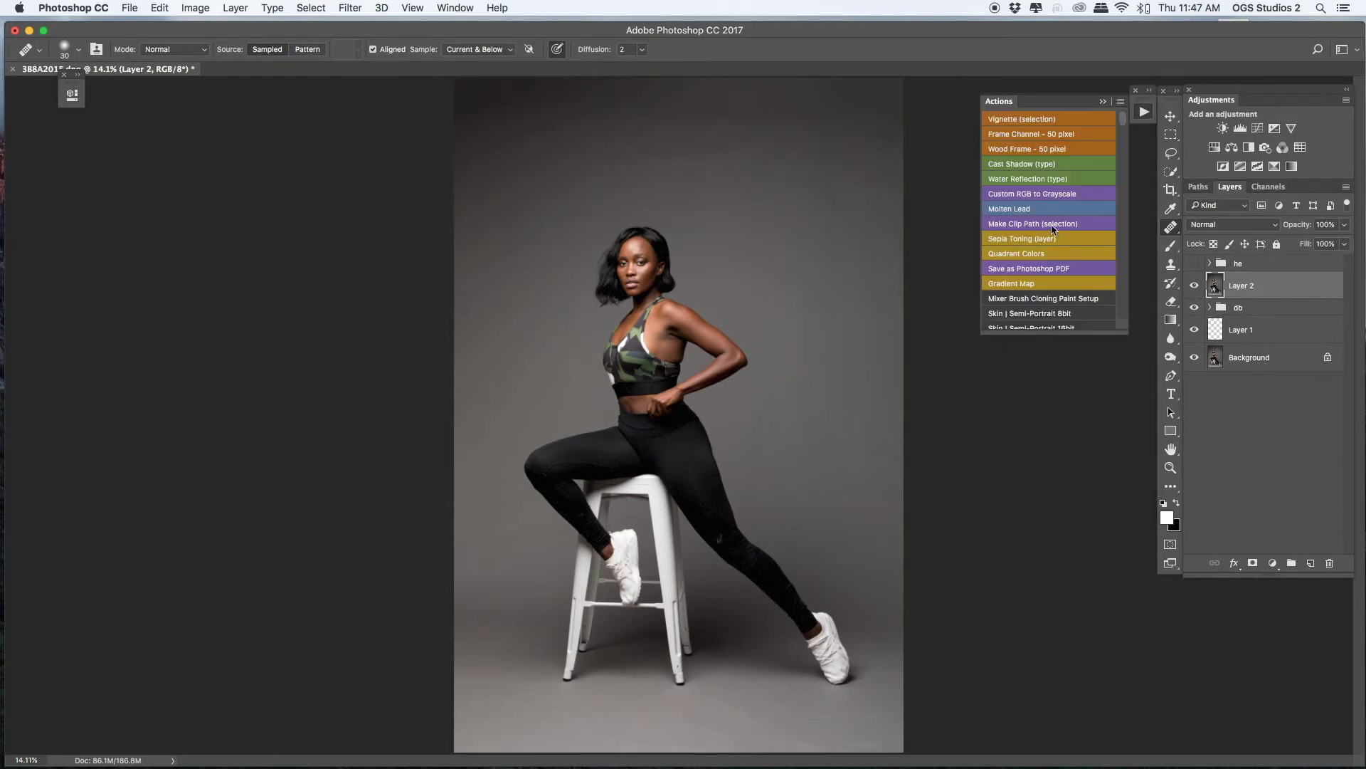
pyautogui.scroll(-10, 1122, 124)
pyautogui.scroll(3, 1100, 173)
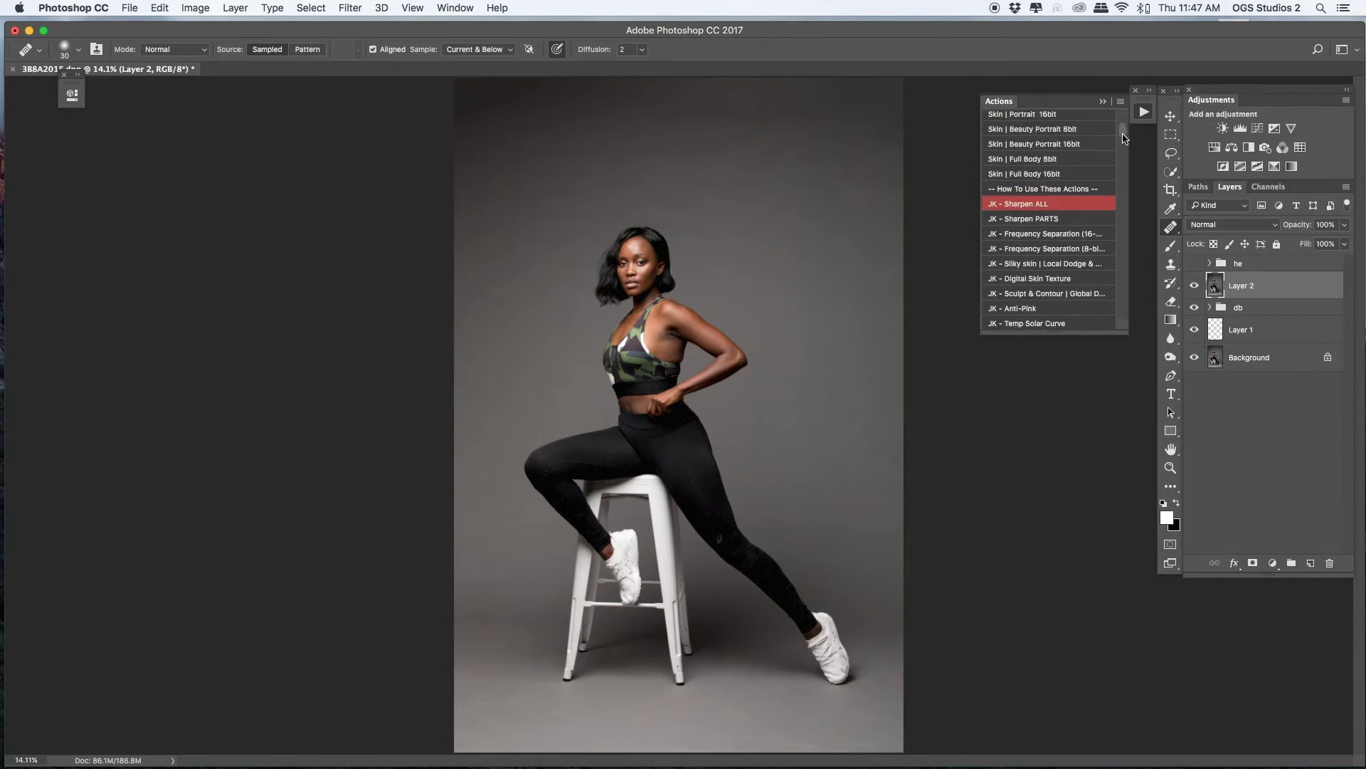
pyautogui.scroll(5, 1127, 126)
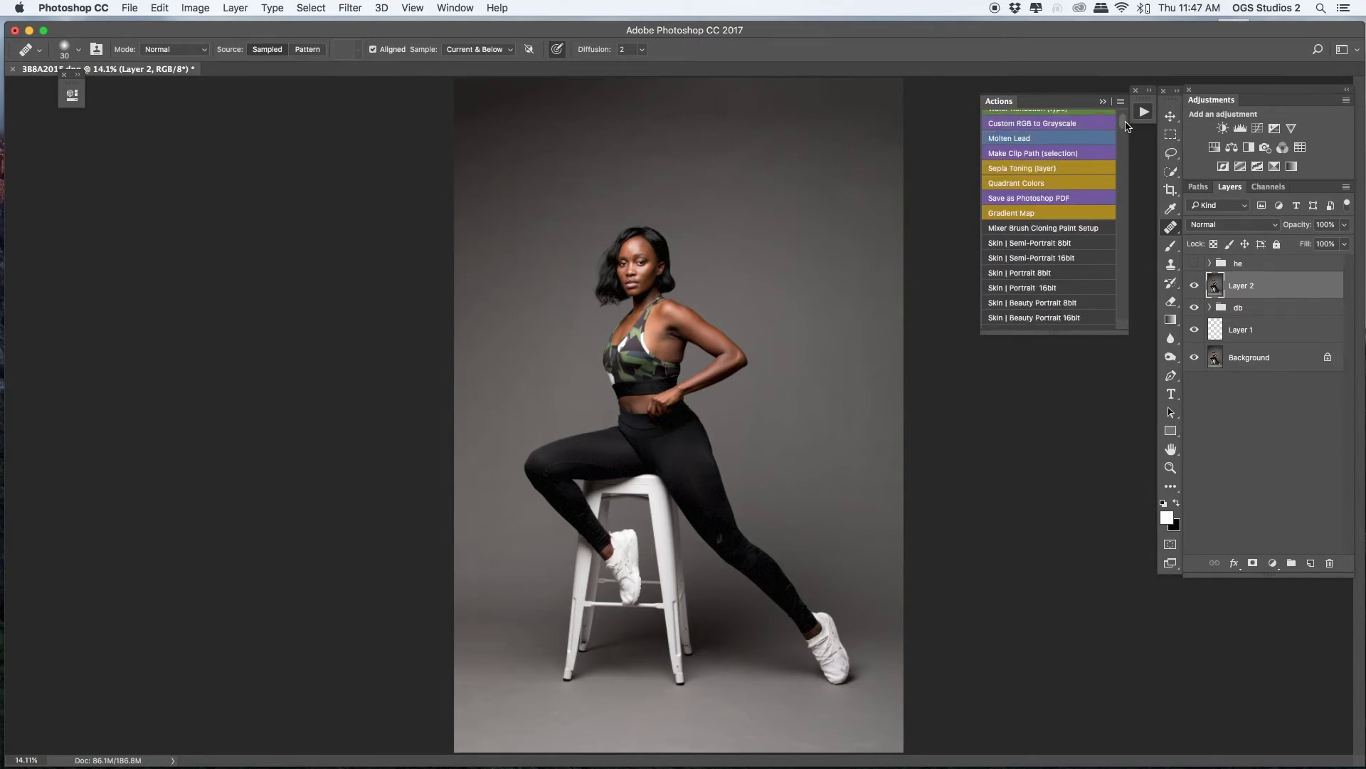
pyautogui.click(1070, 245)
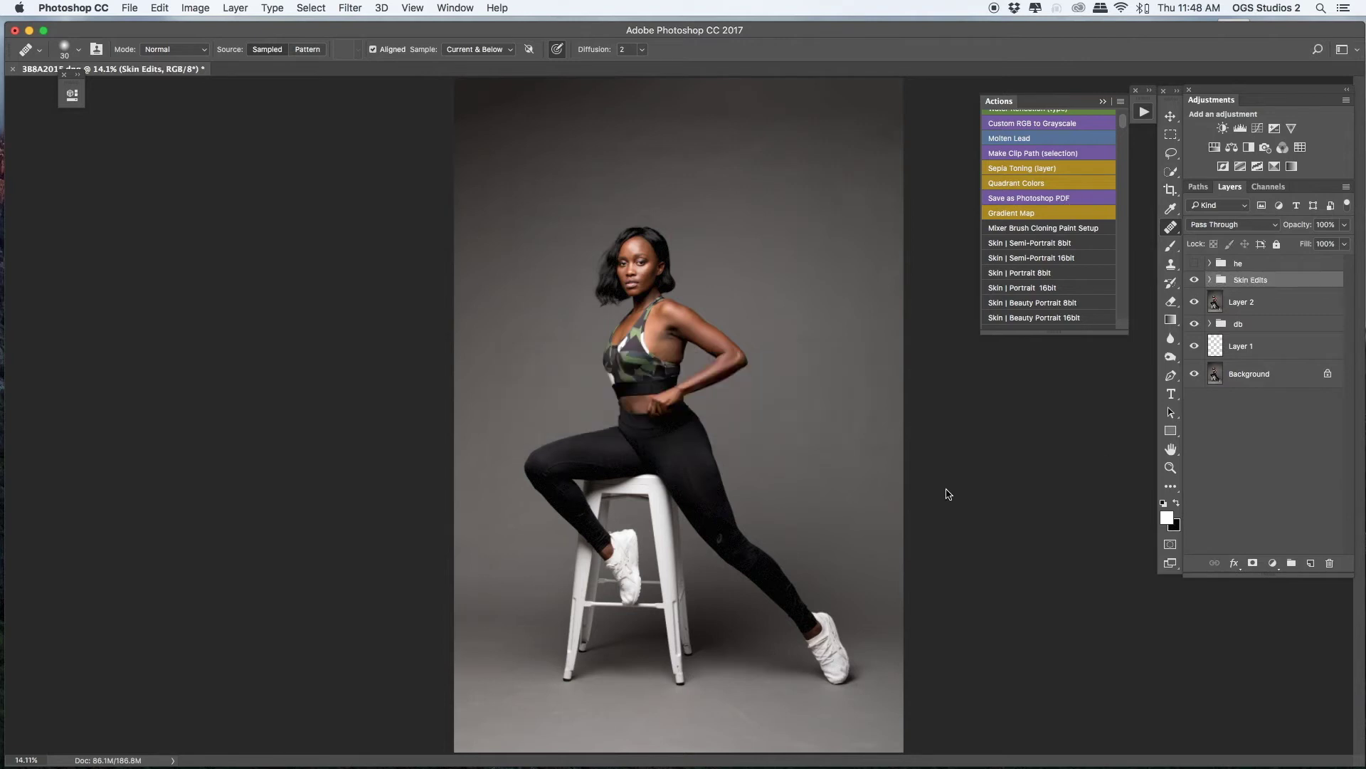
pyautogui.click(1143, 114)
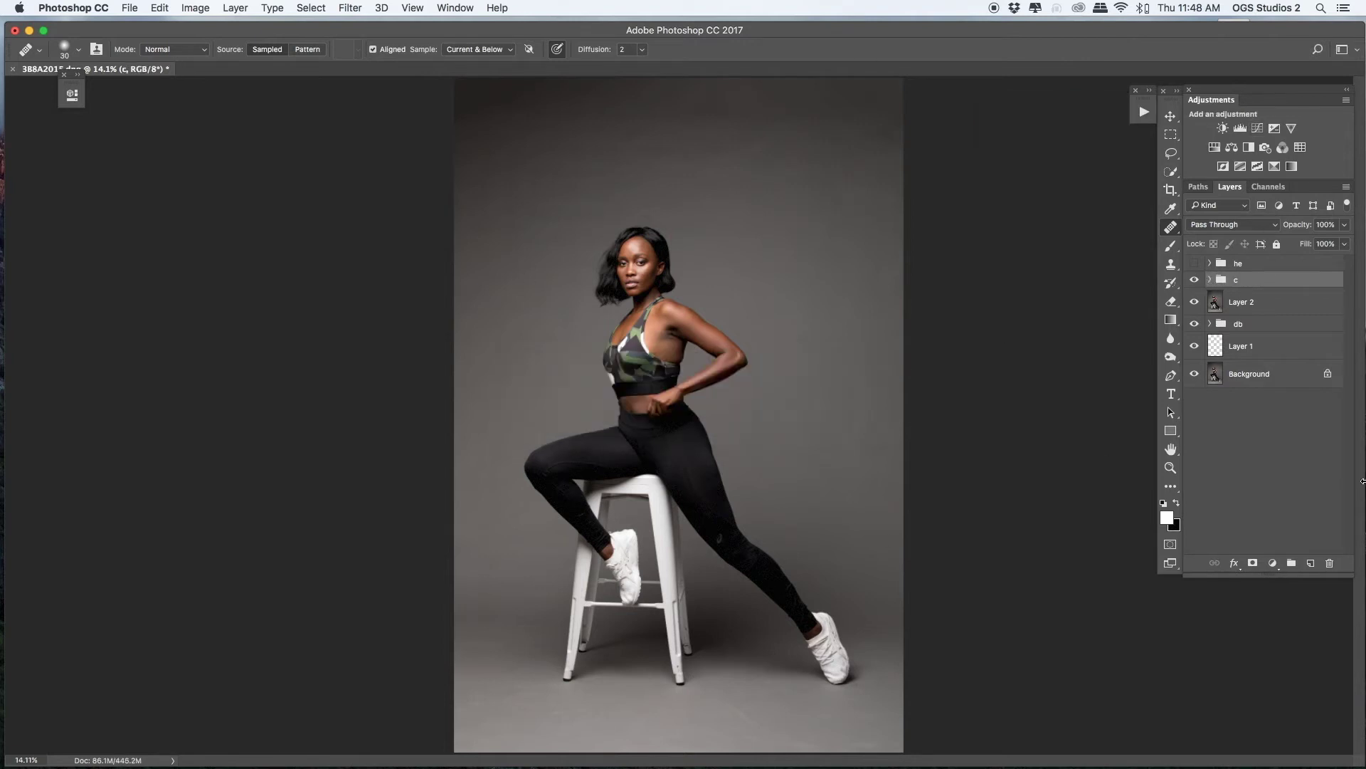
# Expand group c, reduce its contents to the Detail and Color layers, and choose the Mixer Brush for the Color layer
pyautogui.click(1209, 280)
pyautogui.rightClick(1287, 331)
pyautogui.click(1129, 568)
pyautogui.rightClick(1170, 245)
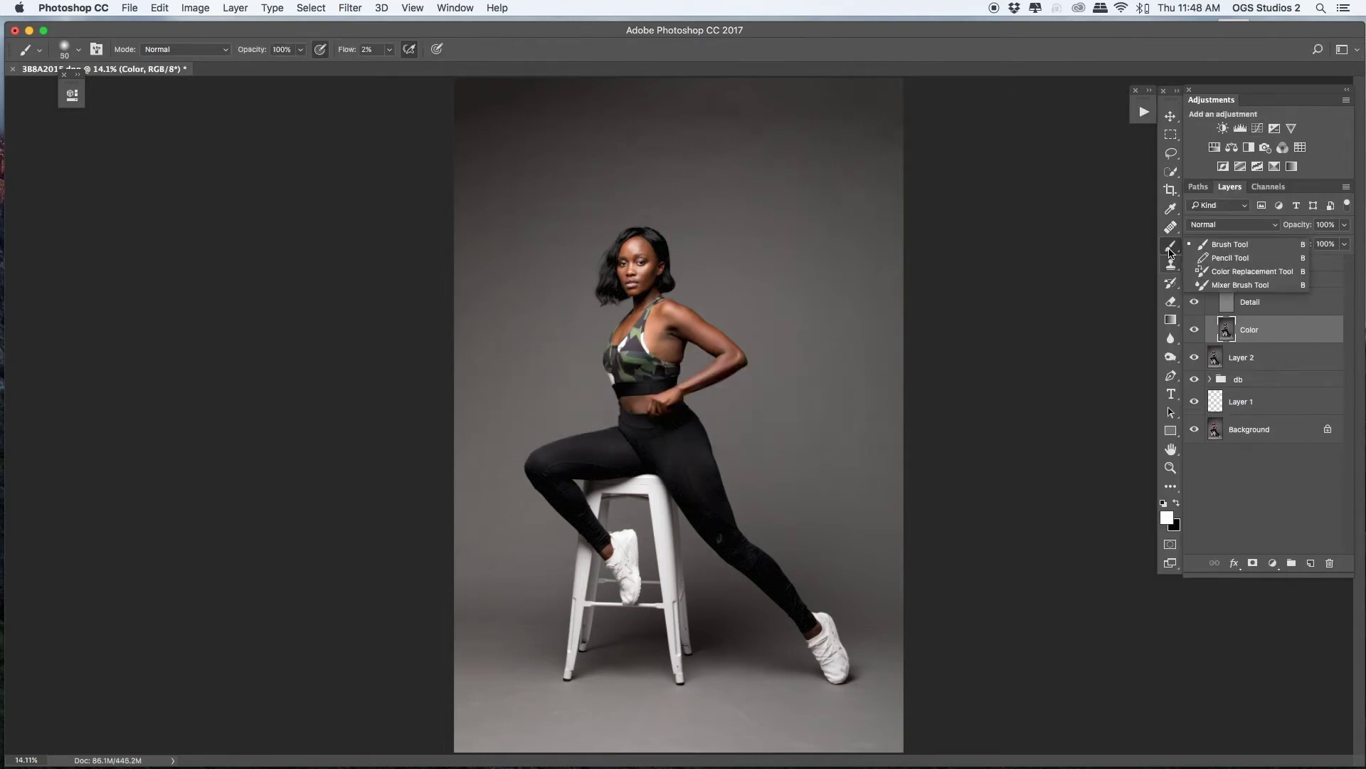
pyautogui.click(1219, 285)
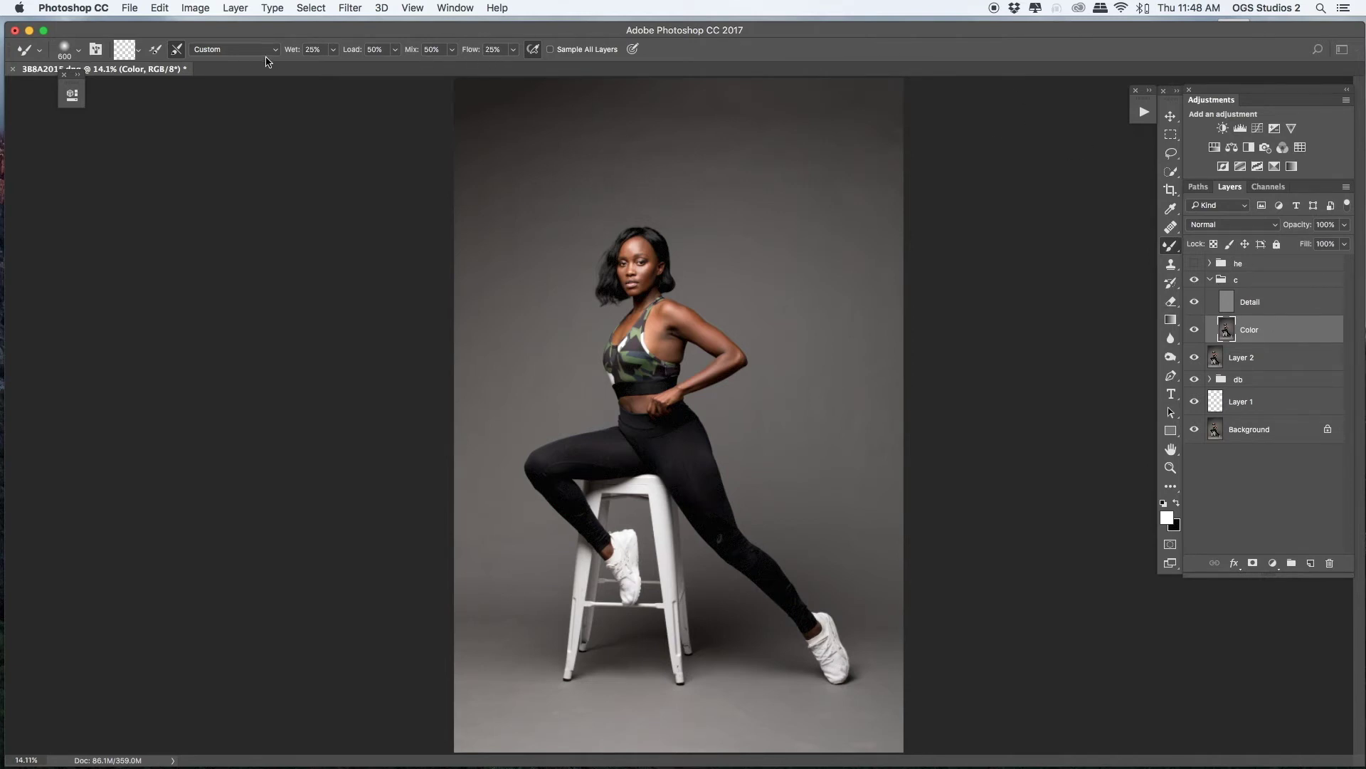
# Blend the facial skin tones below the eye on the Color layer with the Mixer Brush at size 70
pyautogui.press('super+plus')
pyautogui.press('super+plus')
pyautogui.press('super+plus')
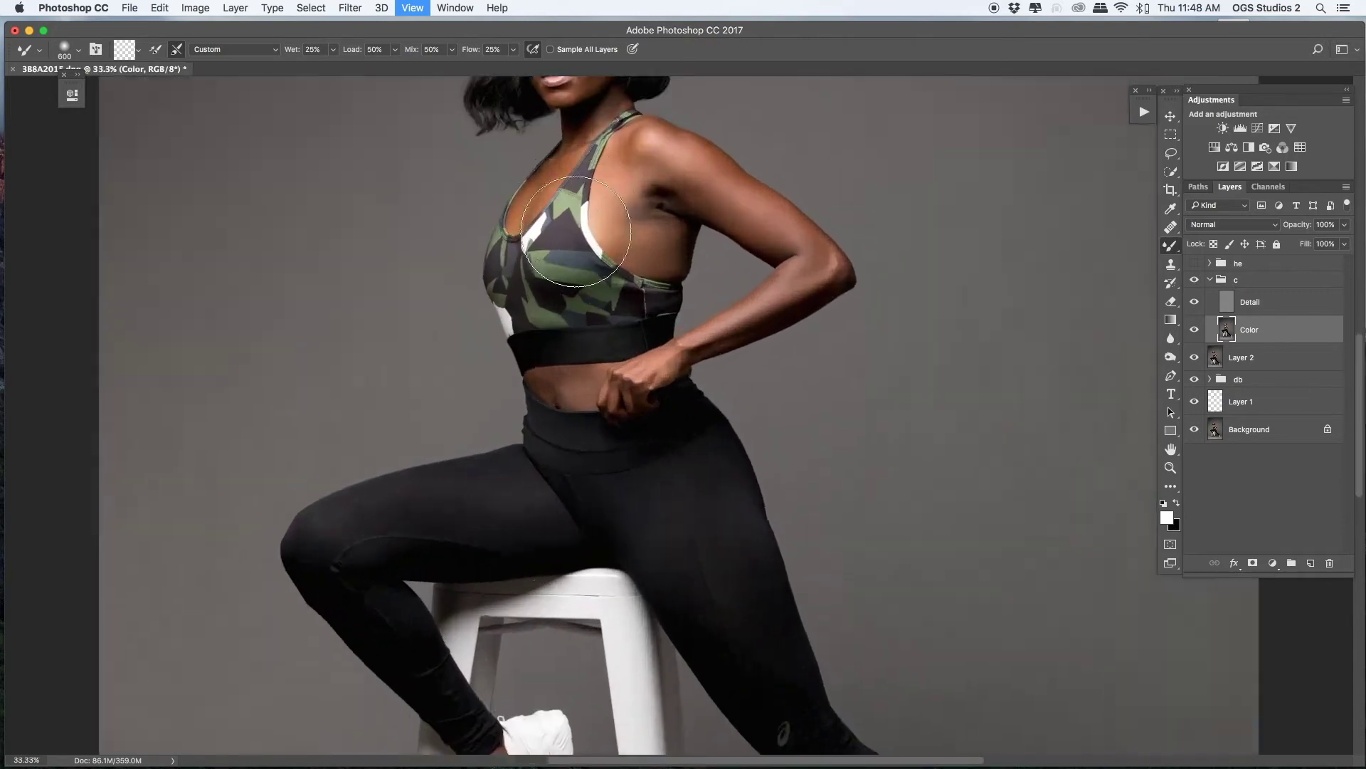
pyautogui.moveTo(574, 249); pyautogui.dragTo(792, 674)
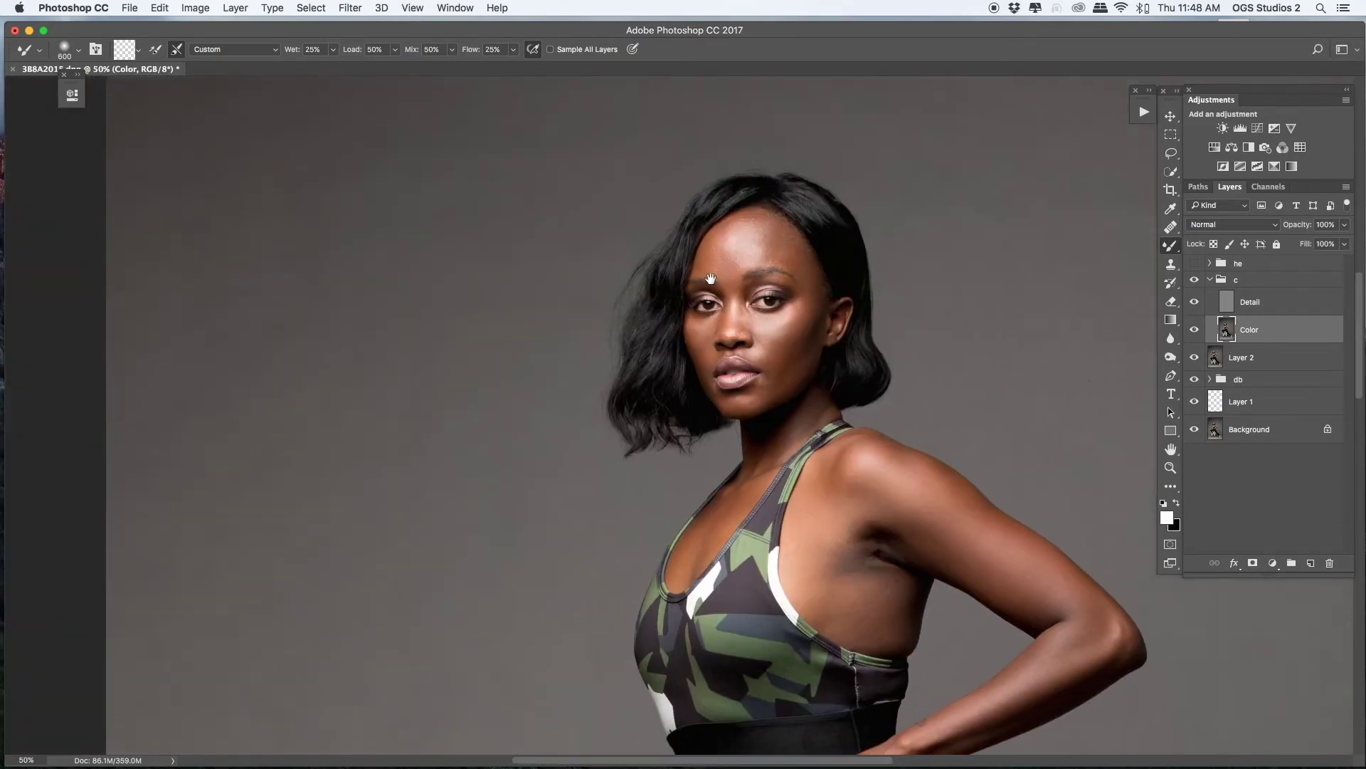
pyautogui.press('[')
pyautogui.press('[')
pyautogui.press('[')
pyautogui.press('[')
pyautogui.press('[')
pyautogui.press('[')
pyautogui.press('[')
pyautogui.press('[')
pyautogui.press('[')
pyautogui.press('[')
pyautogui.press('[')
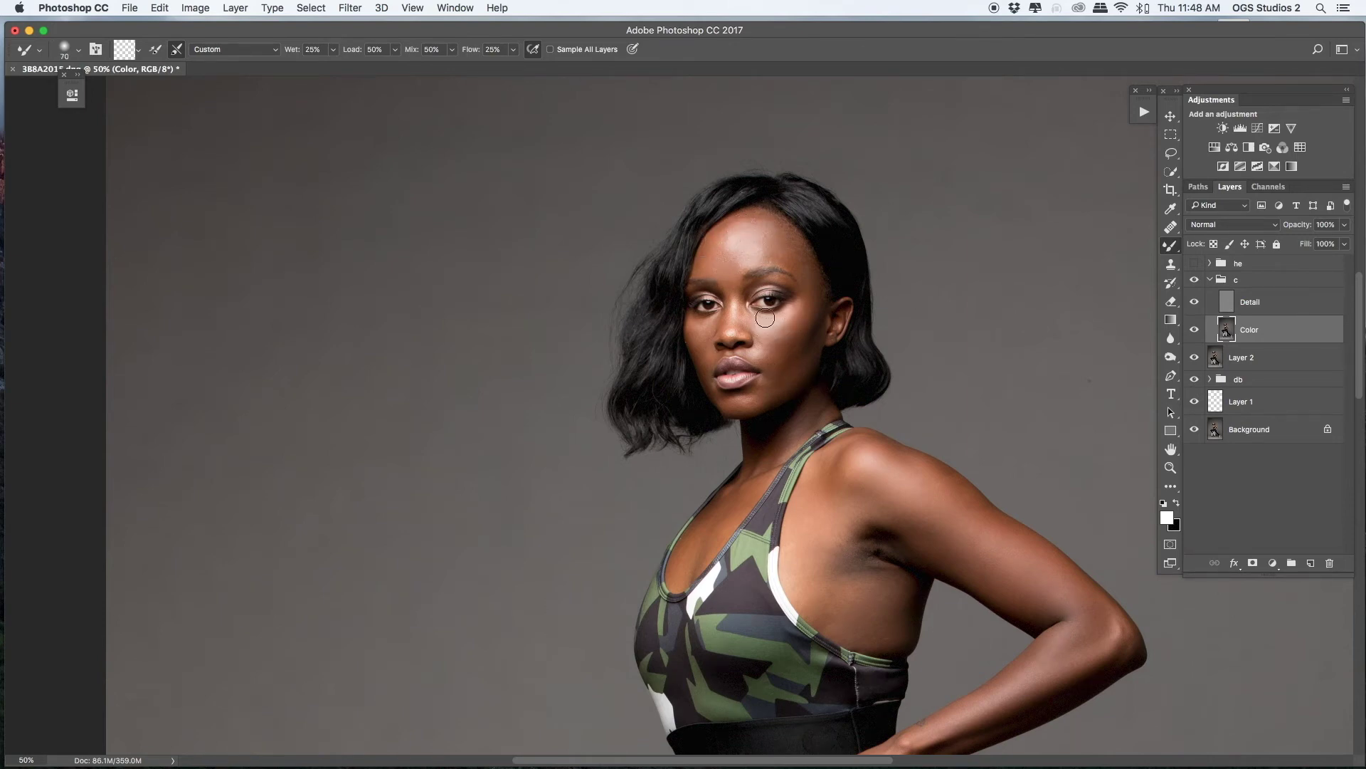
# Blend the skin tones around the eyes on the Color layer with the Mixer Brush at about size 40 to 45
pyautogui.press('super+equal')
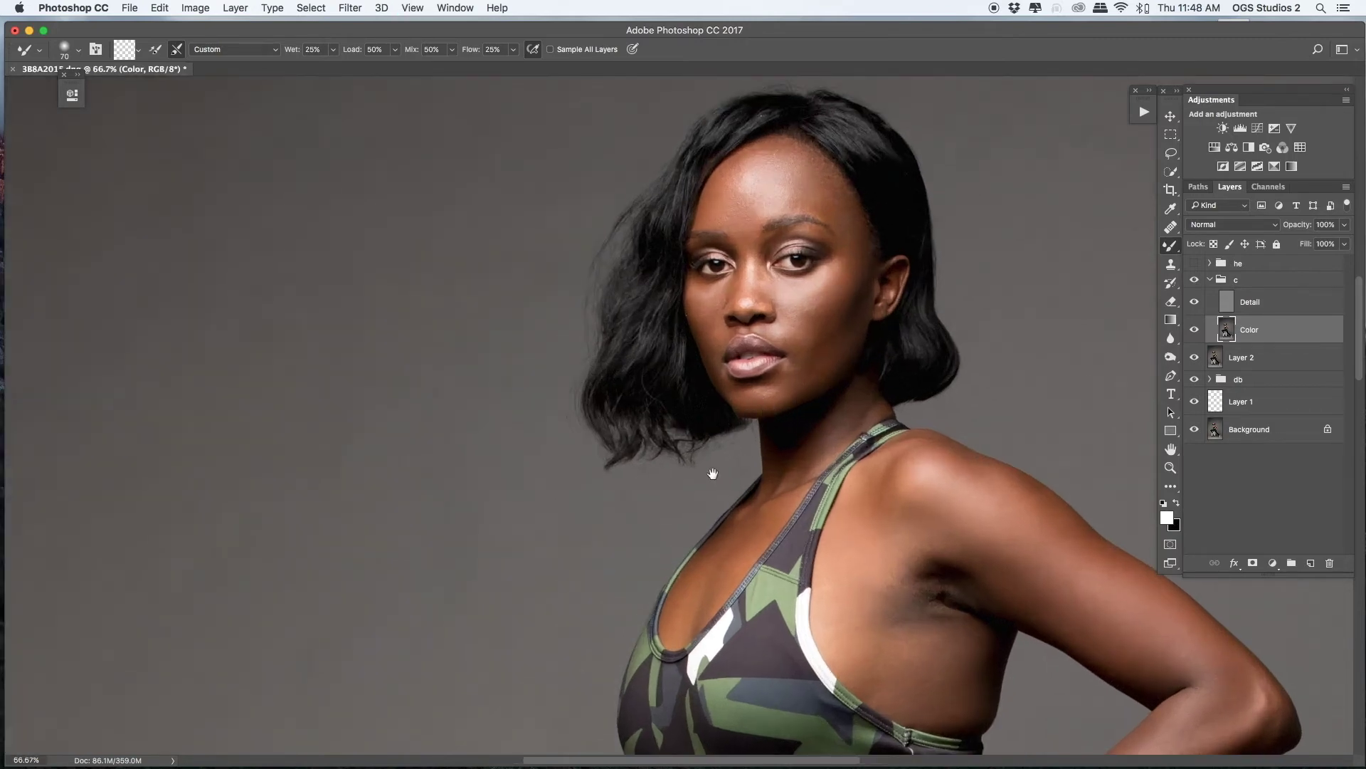
pyautogui.scroll(2, 482, 414)
pyautogui.press('super+equal')
pyautogui.press('[')
pyautogui.press('[')
pyautogui.press('[')
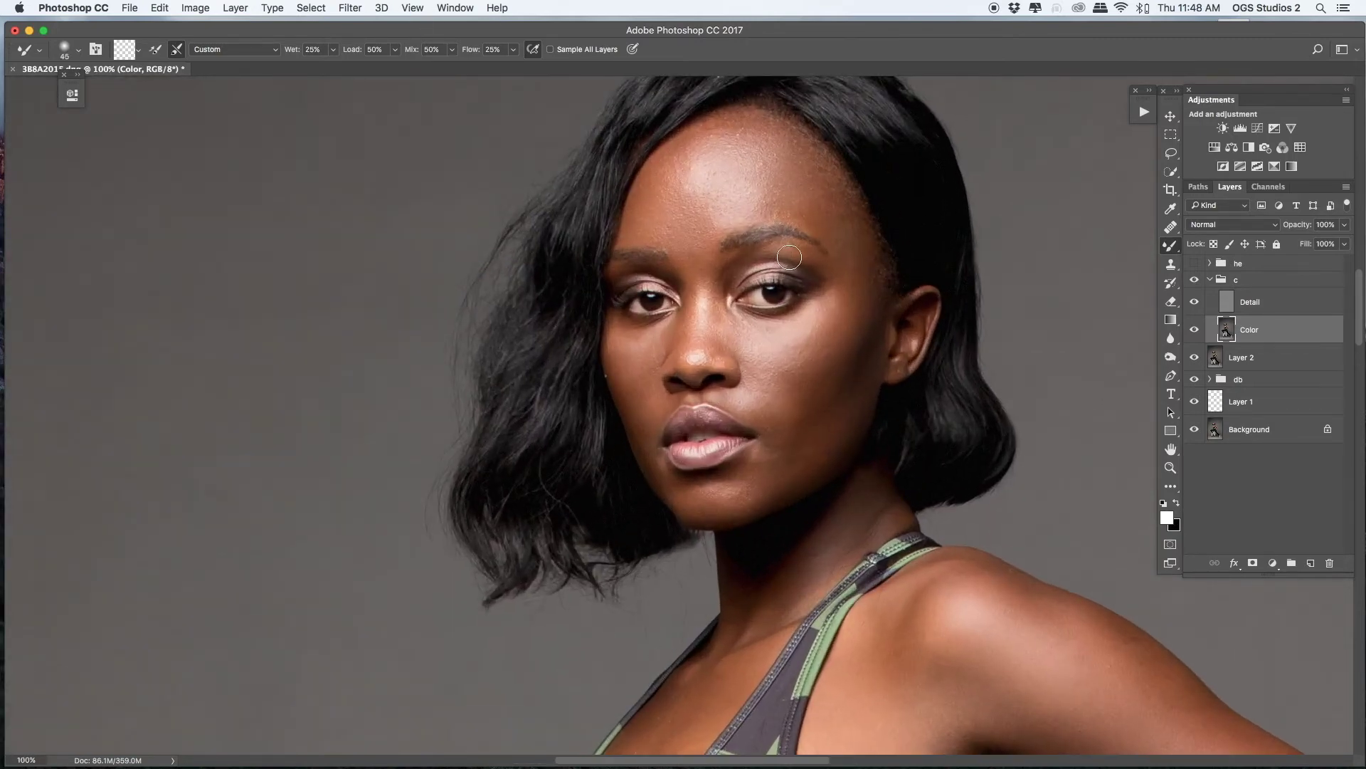
pyautogui.press('[')
pyautogui.press('[')
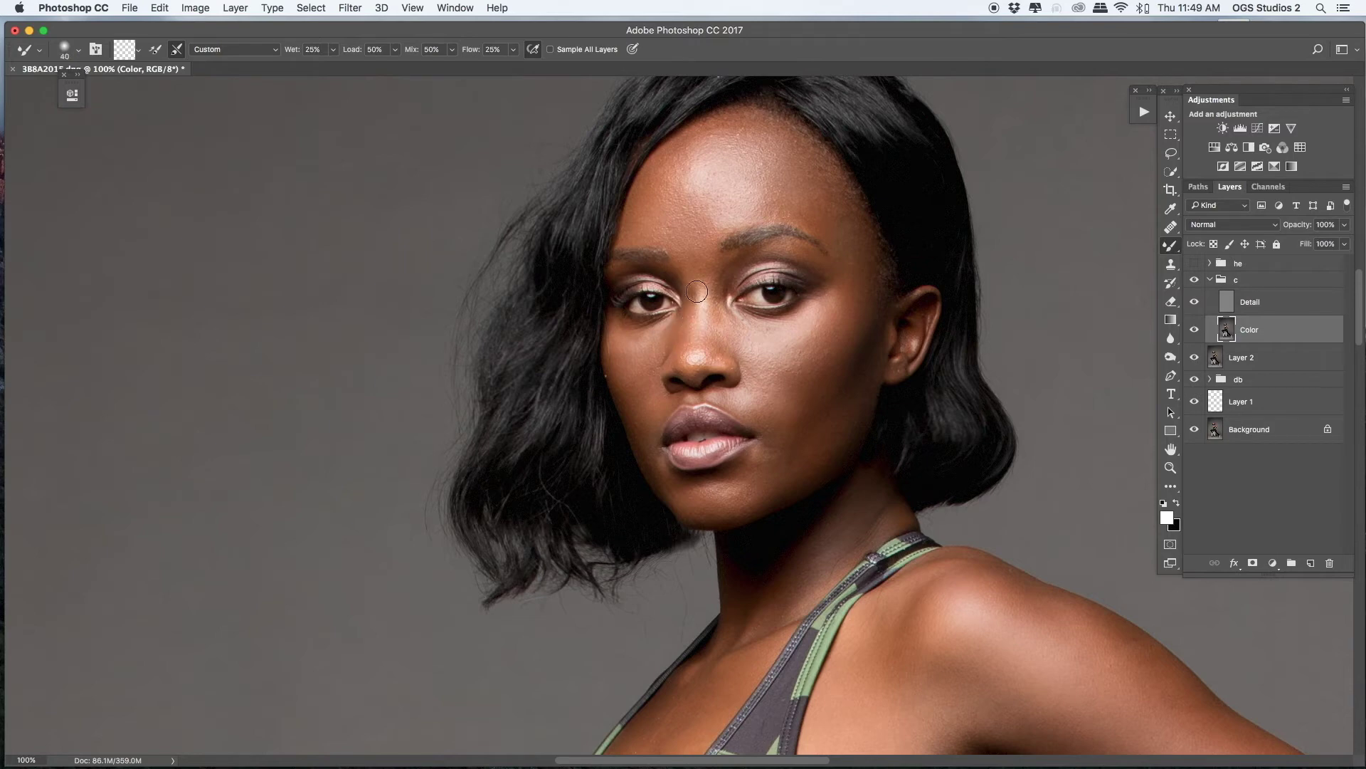
# Blend the skin between the eyes and across the face on the Color layer with the Mixer Brush, enlarging it to 60
pyautogui.press('[')
pyautogui.press(']')
pyautogui.press(']')
pyautogui.press(']')
pyautogui.press(']')
pyautogui.press(']')
pyautogui.press('super+minus')
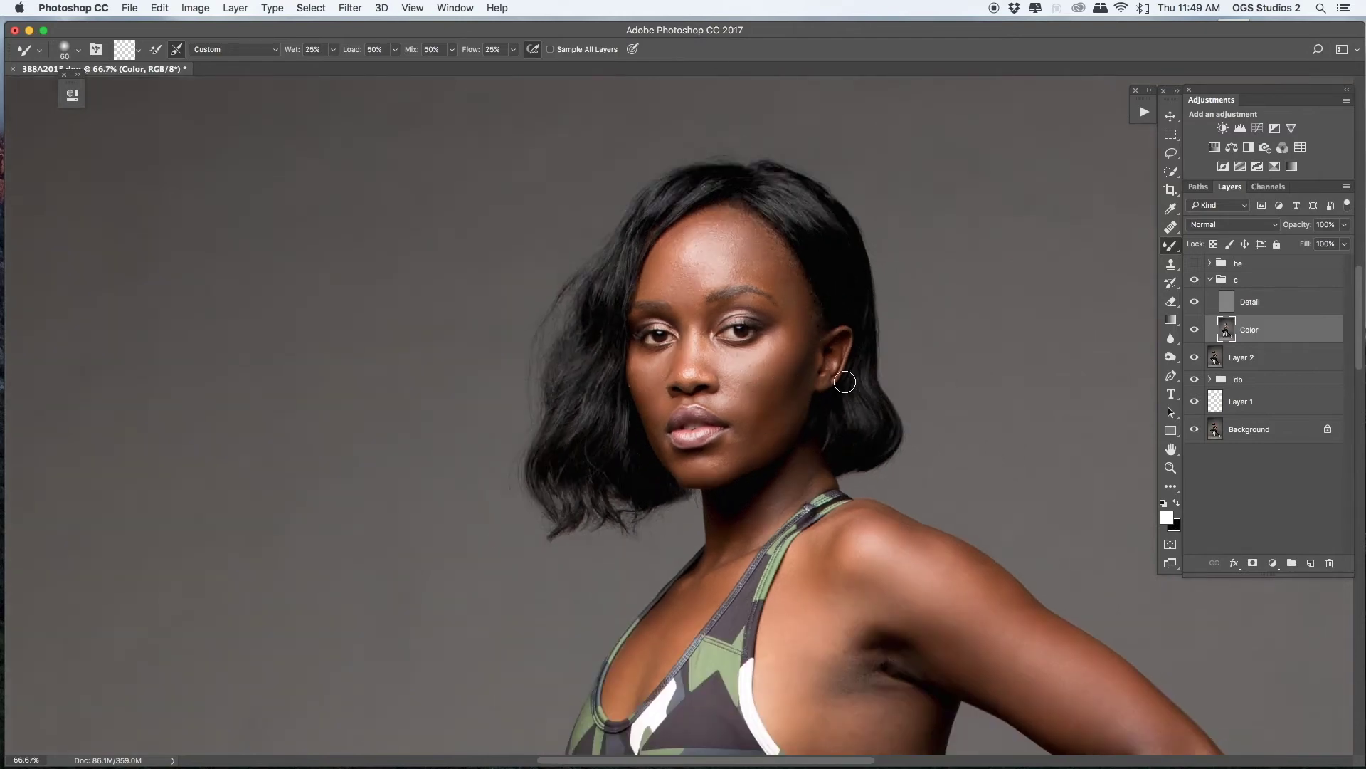
# Show the he helper group and even out the face's light and dark transitions on the Color layer with the Mixer Brush
pyautogui.click(1195, 264)
pyautogui.press(']')
pyautogui.press(']')
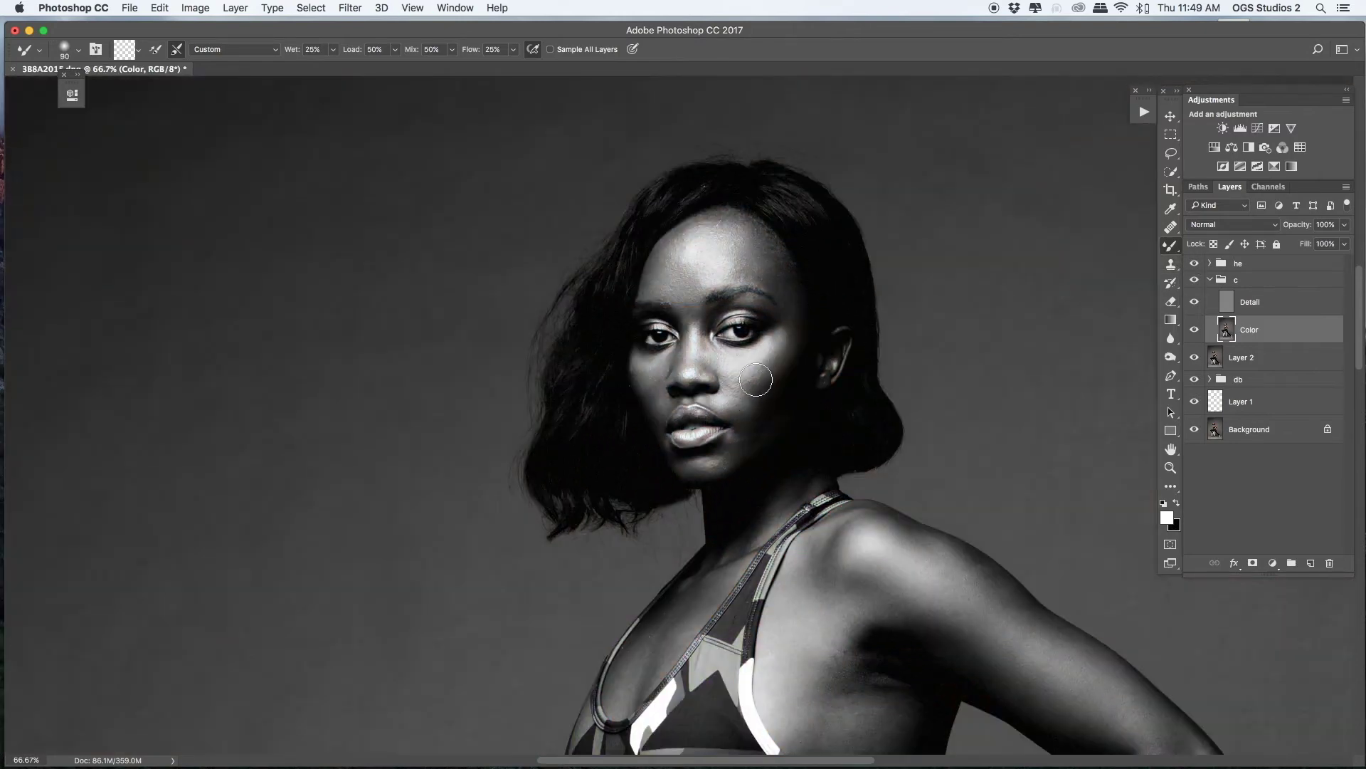
pyautogui.press('[')
pyautogui.press('[')
pyautogui.press('[')
pyautogui.press(']')
pyautogui.press(']')
pyautogui.press(']')
pyautogui.press('super+plus')
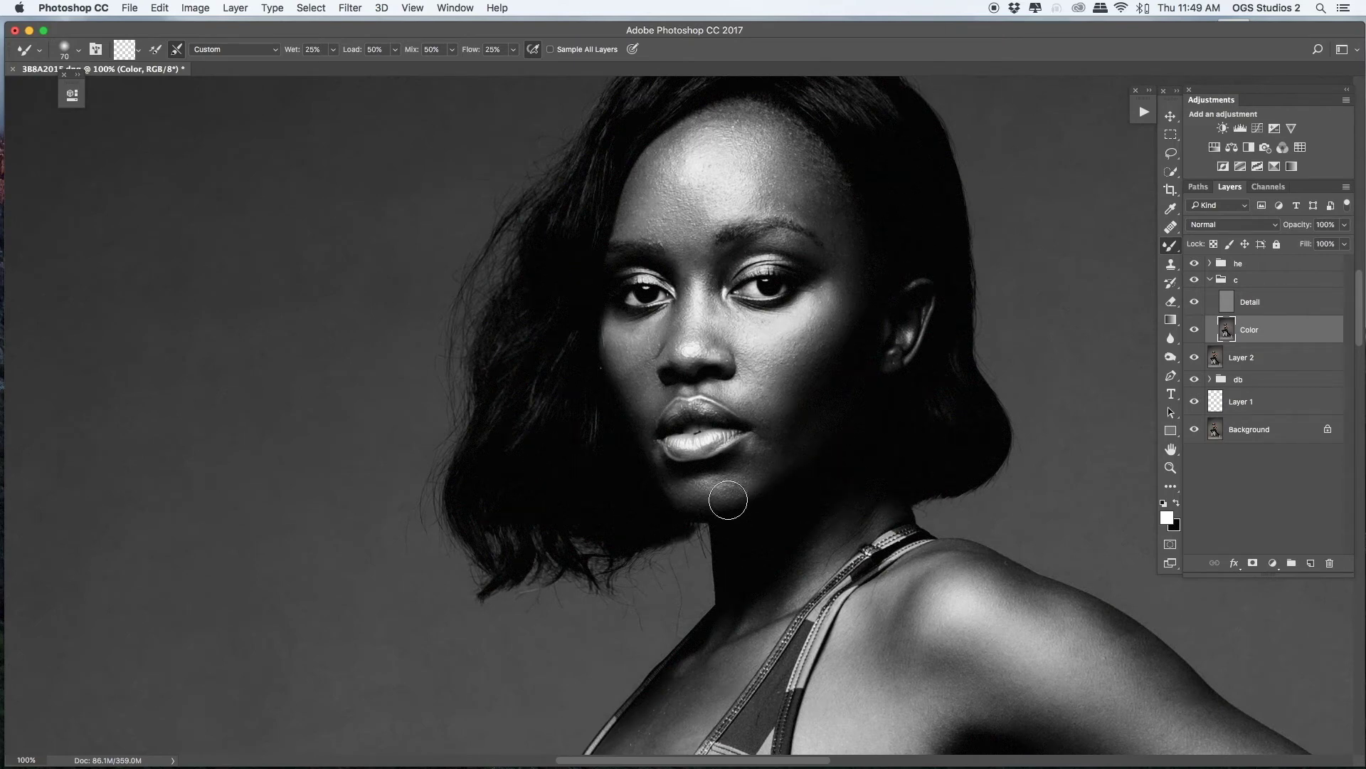
# Refine the chin area on the Color layer with the Mixer Brush at size 40 and hide the he group
pyautogui.press('[')
pyautogui.press('super+minus')
pyautogui.click(1194, 265)
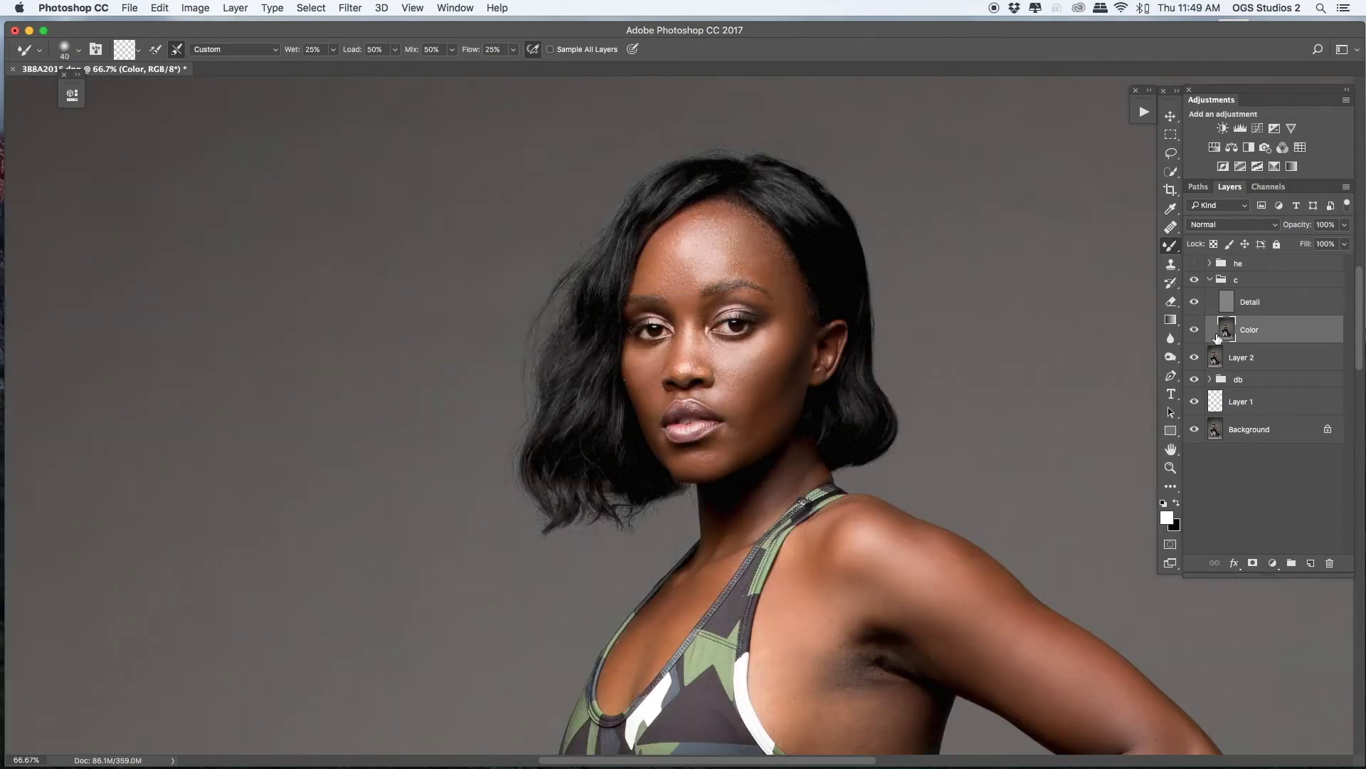
# Heal the skin texture on the Detail layer with the Healing Brush at size 25, sampling from Current Layer
pyautogui.press('super+plus')
pyautogui.click(1224, 295)
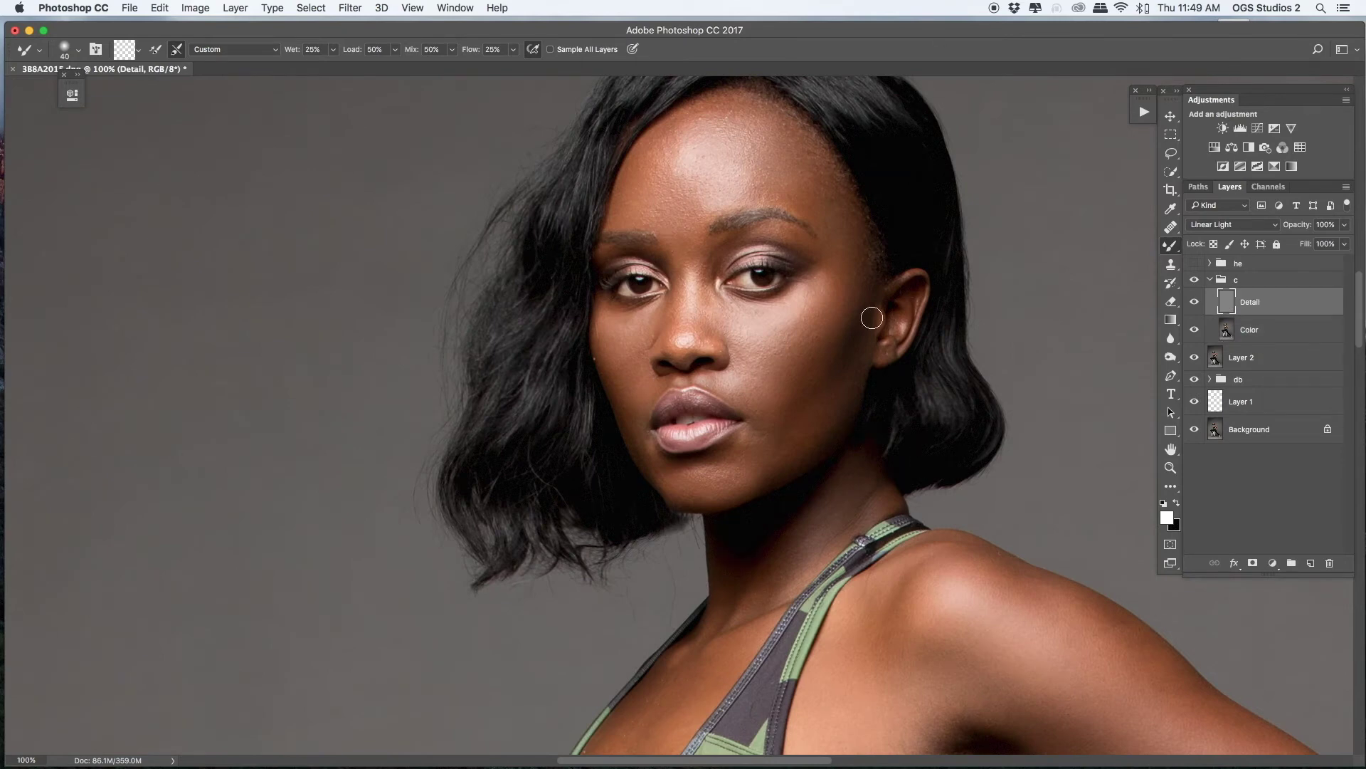
pyautogui.press('j')
pyautogui.press(']')
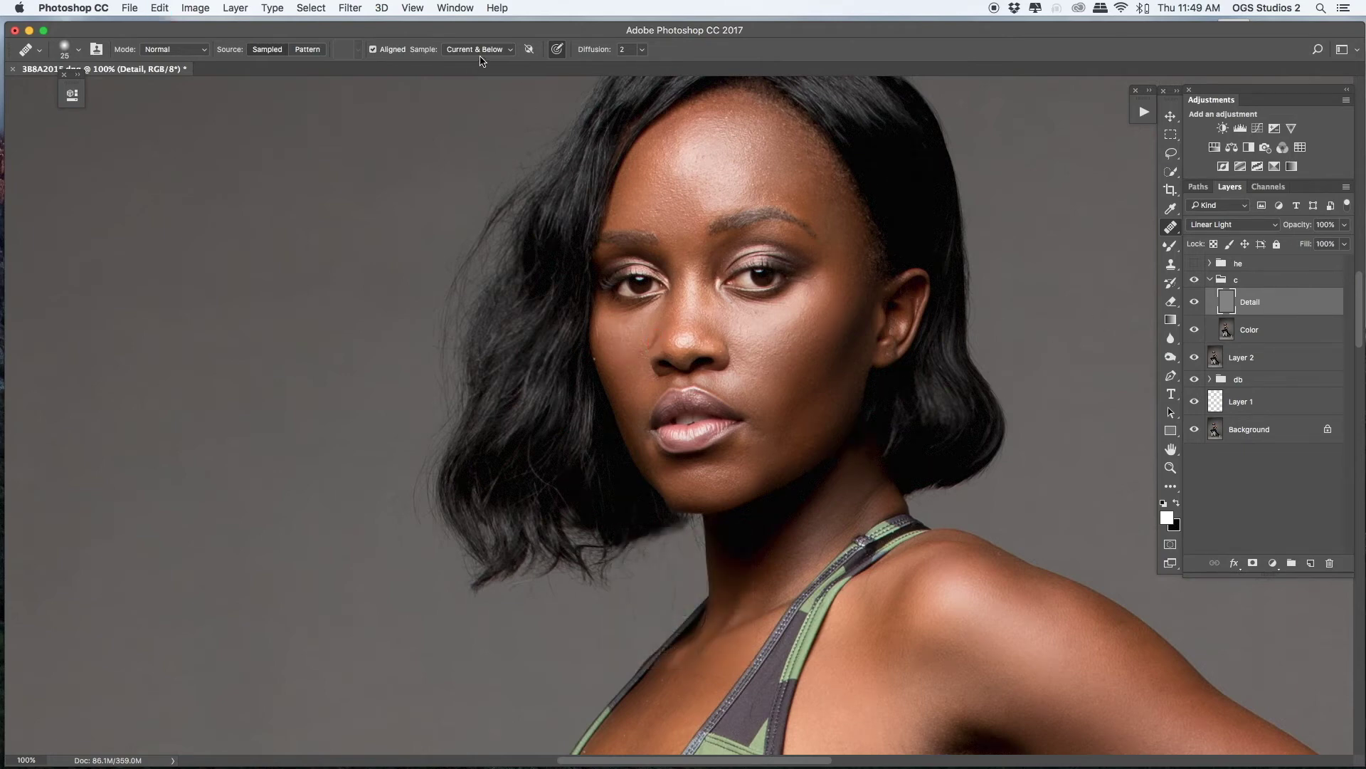
pyautogui.click(481, 50)
pyautogui.click(500, 39)
pyautogui.moveTo(813, 536); pyautogui.dragTo(635, 340)
pyautogui.press('super+minus')
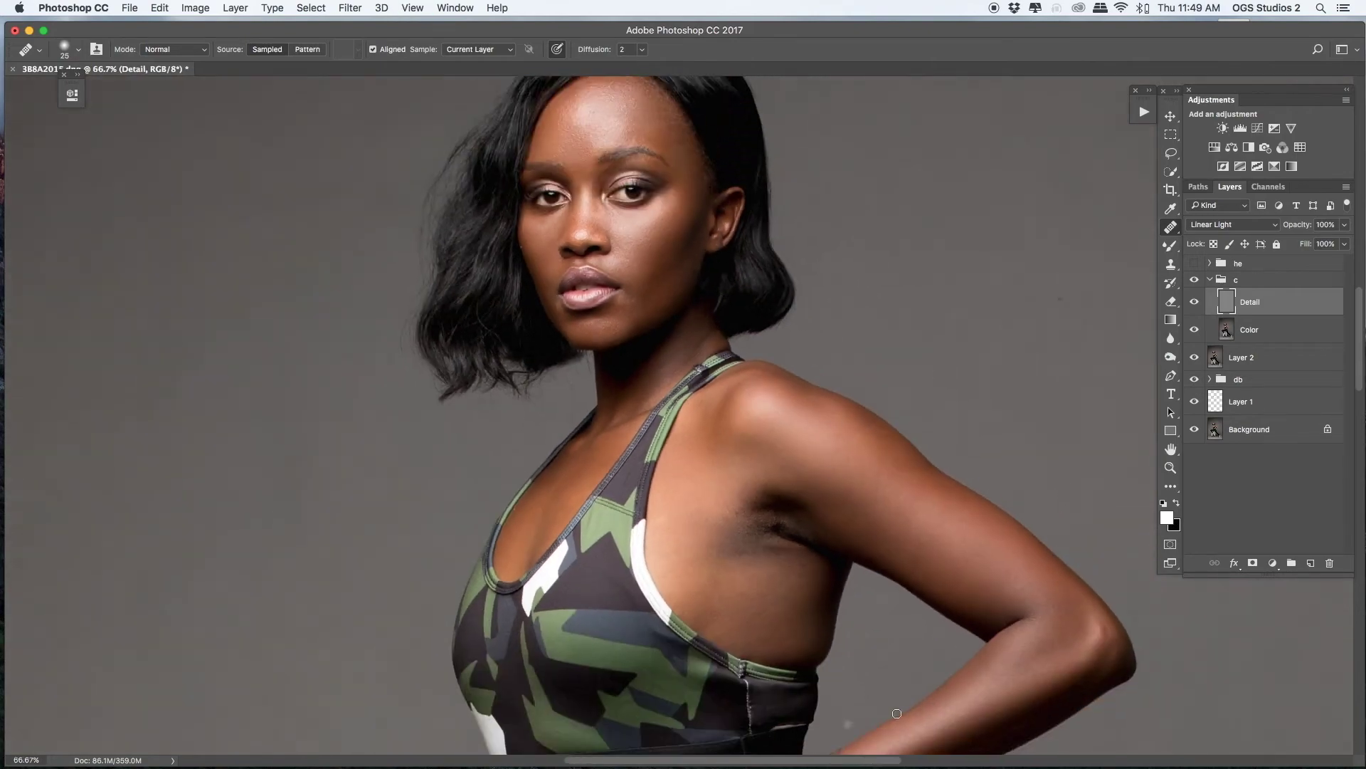
# Blend the dark underarm patch on the Color layer with the Mixer Brush at size 125 to 150
pyautogui.press('b')
pyautogui.click(1238, 333)
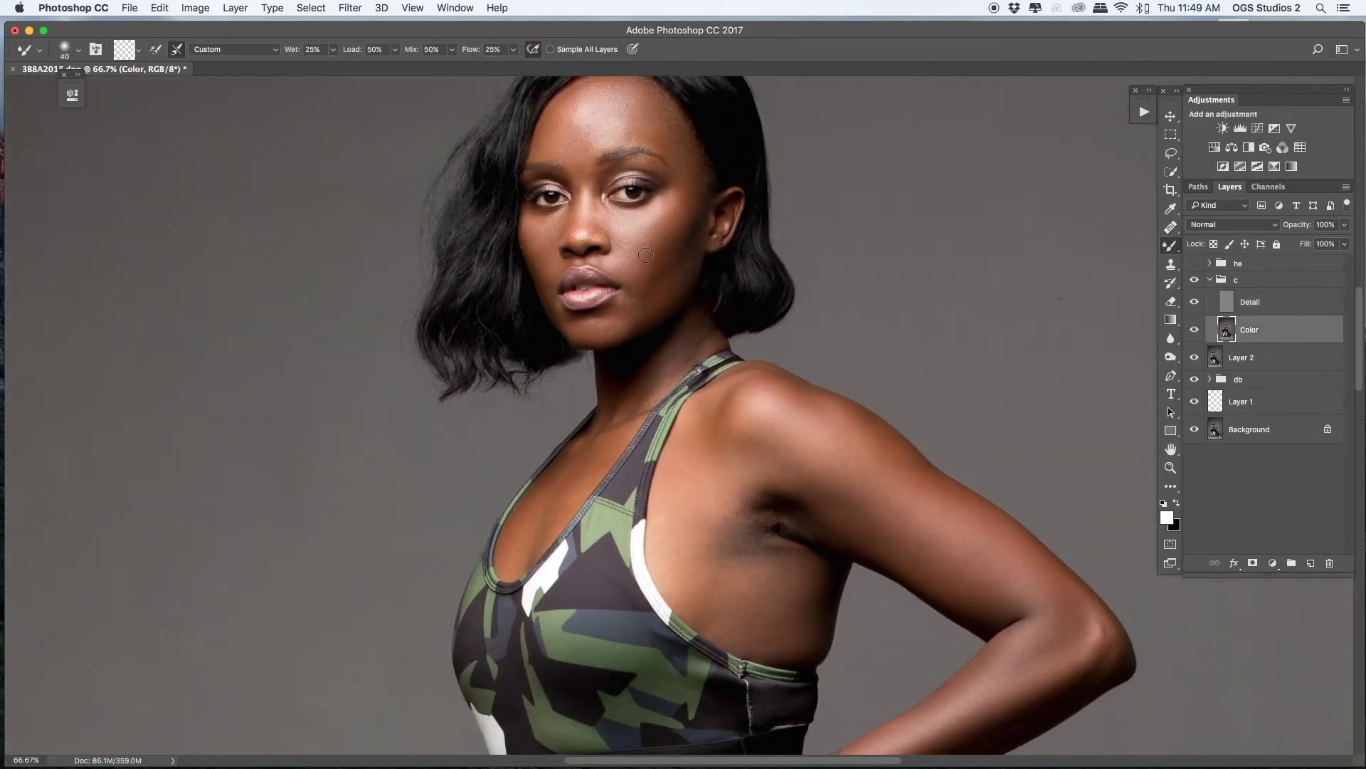
pyautogui.press(']')
pyautogui.press(']')
pyautogui.press(']')
pyautogui.press(']')
pyautogui.press(']')
pyautogui.press(']')
pyautogui.press(']')
pyautogui.moveTo(740, 508); pyautogui.dragTo(765, 501)
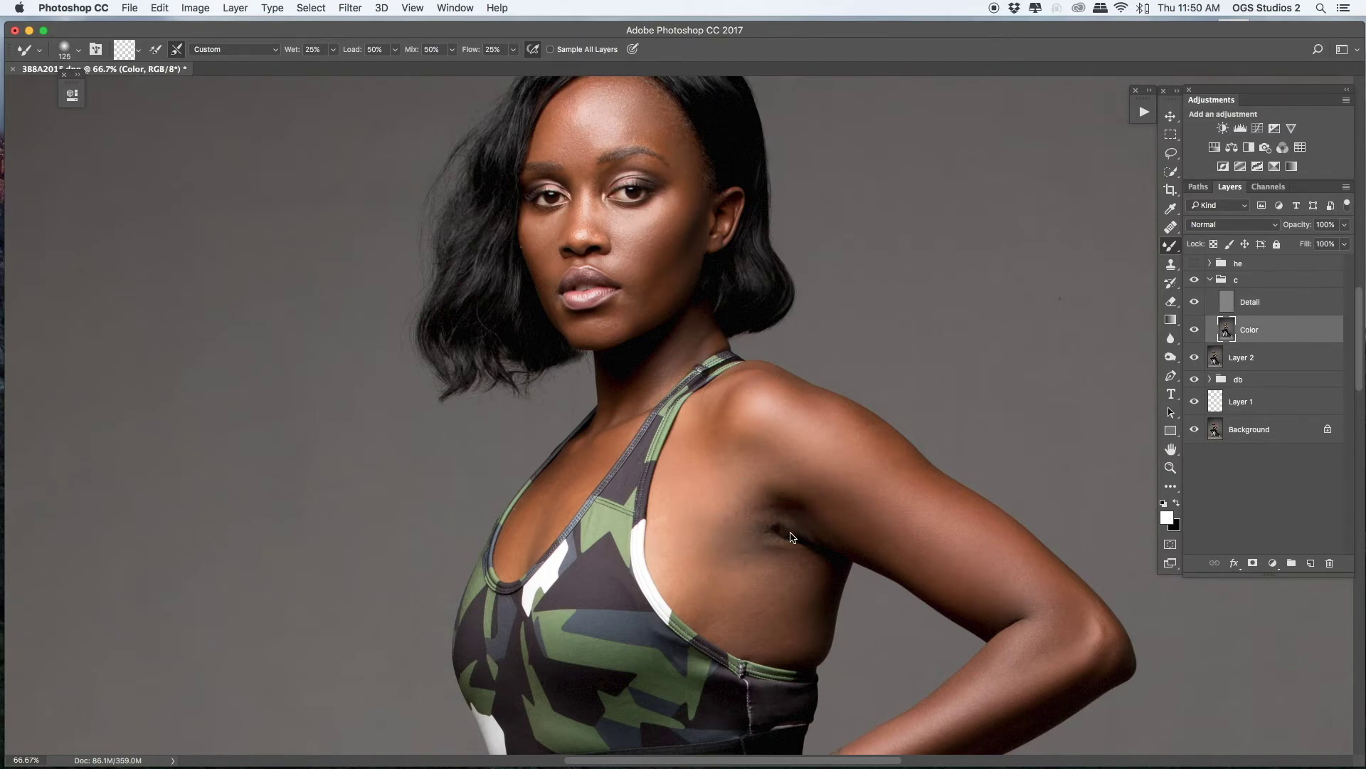
pyautogui.press(']')
pyautogui.moveTo(767, 605); pyautogui.dragTo(778, 570)
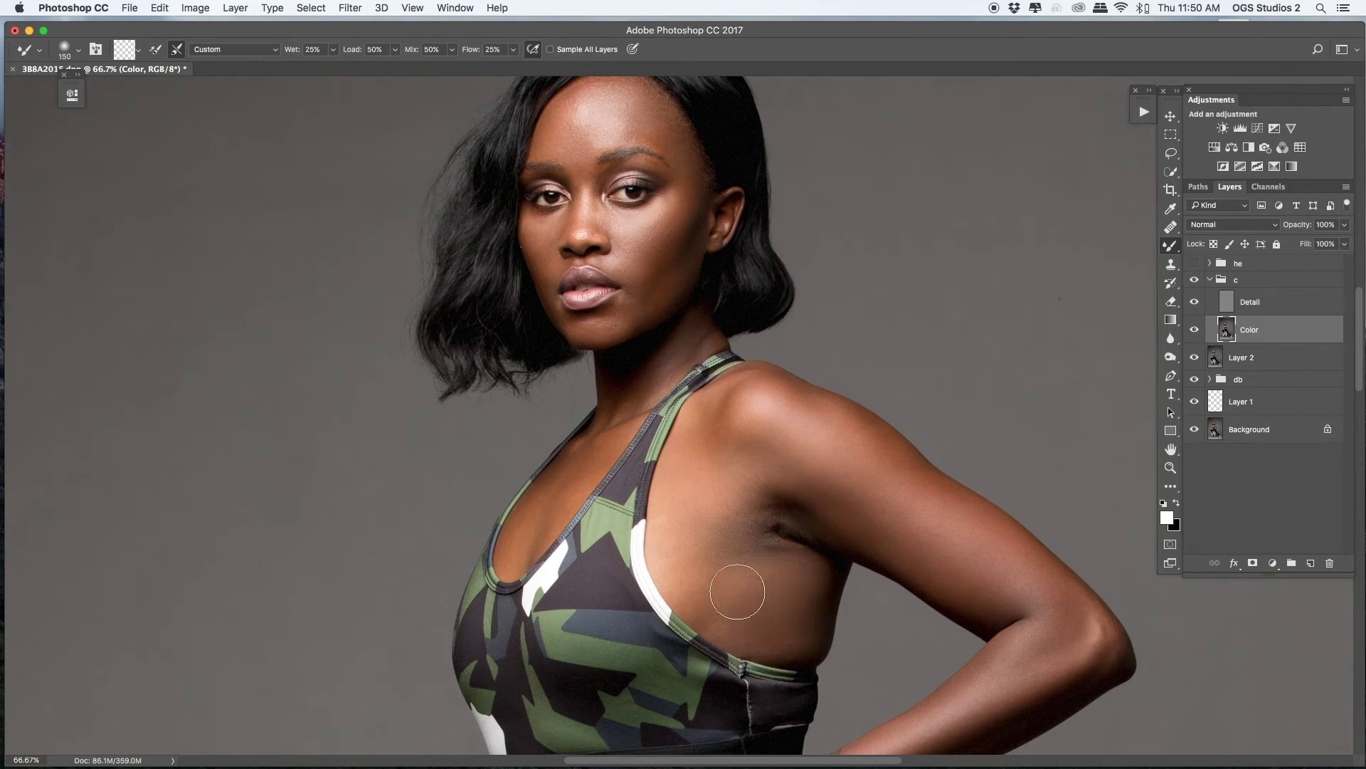
# Smooth the tones on the side of the torso and upper arm on the Color layer with the Mixer Brush
pyautogui.press('[')
pyautogui.press(']')
pyautogui.press('[')
pyautogui.press('[')
pyautogui.press('[')
pyautogui.press(']')
pyautogui.press(']')
pyautogui.press(']')
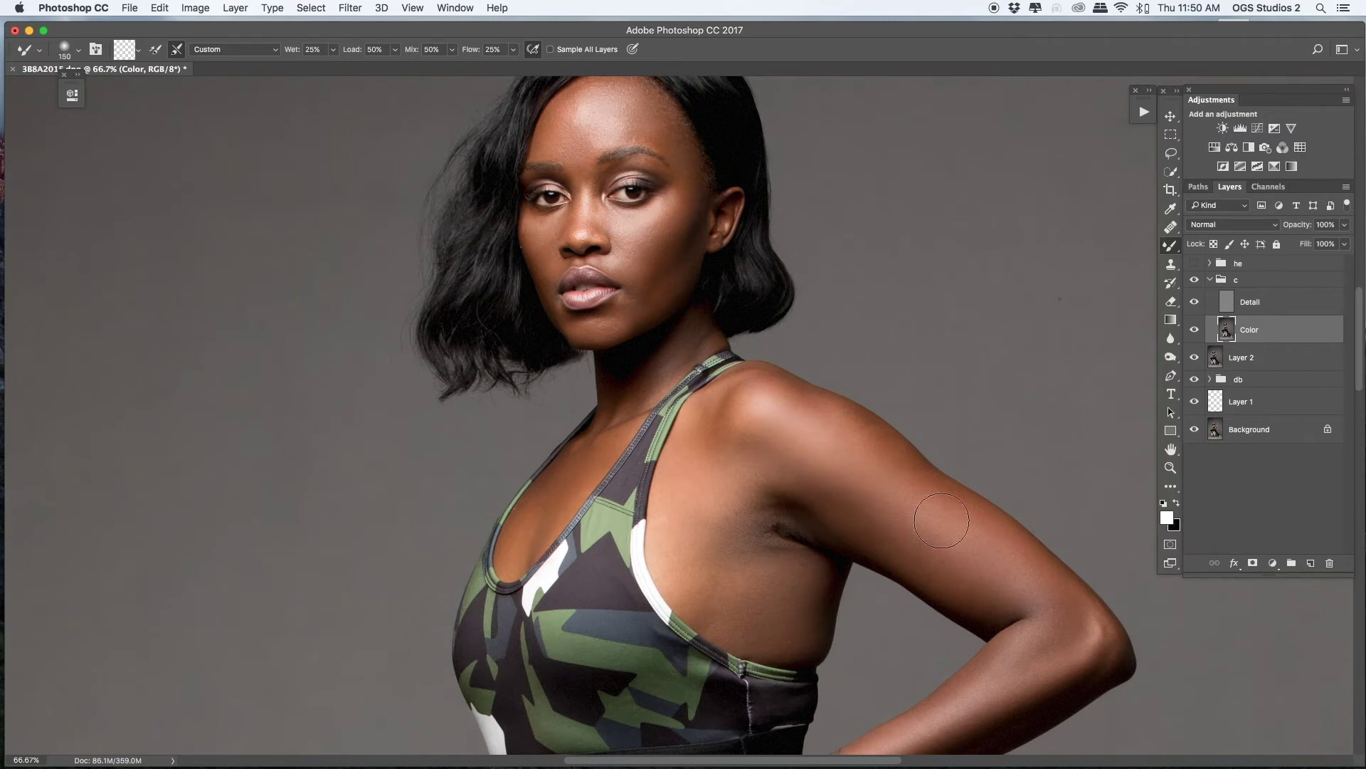
pyautogui.press('[')
pyautogui.press(']')
pyautogui.press('super+minus')
pyautogui.press('super+minus')
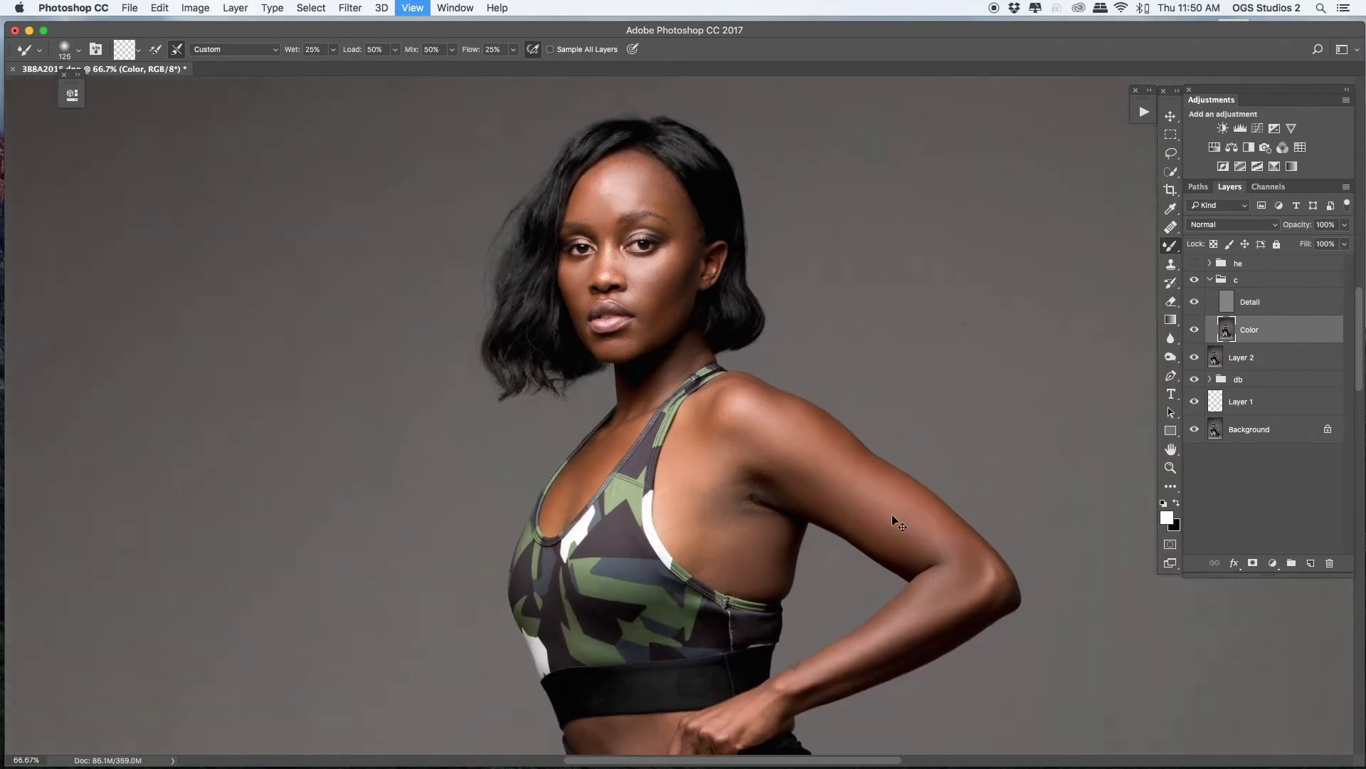
# Blend the forehead tones on the Color layer with the Mixer Brush at size 90
pyautogui.press(']')
pyautogui.press(']')
pyautogui.press('super+minus')
pyautogui.press('super+minus')
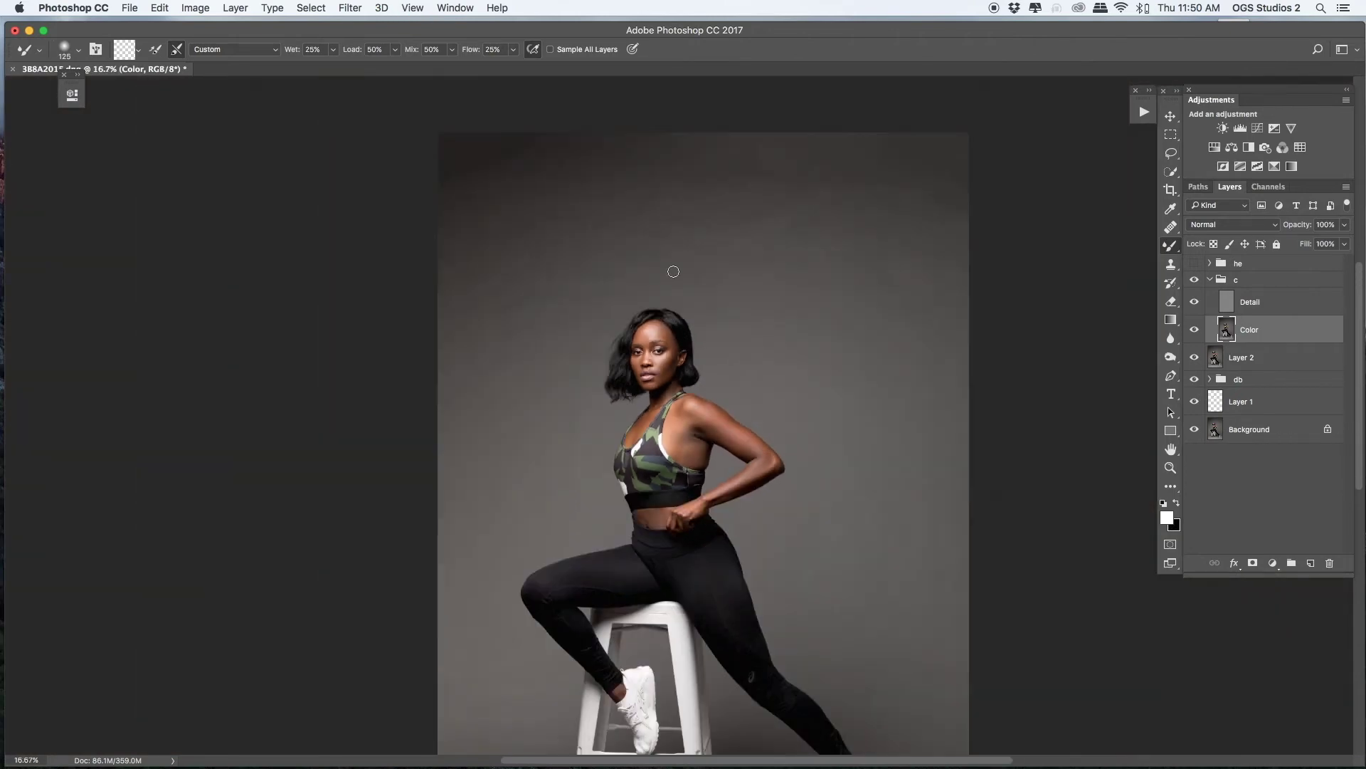
pyautogui.press('super+plus')
pyautogui.press('super+plus')
pyautogui.press('super+plus')
pyautogui.press('super+plus')
pyautogui.moveTo(686, 525); pyautogui.dragTo(838, 661)
pyautogui.press('[')
pyautogui.press('[')
pyautogui.press('[')
pyautogui.press('[')
pyautogui.press('[')
pyautogui.press('[')
pyautogui.press('[')
pyautogui.press('[')
pyautogui.press('[')
pyautogui.press('[')
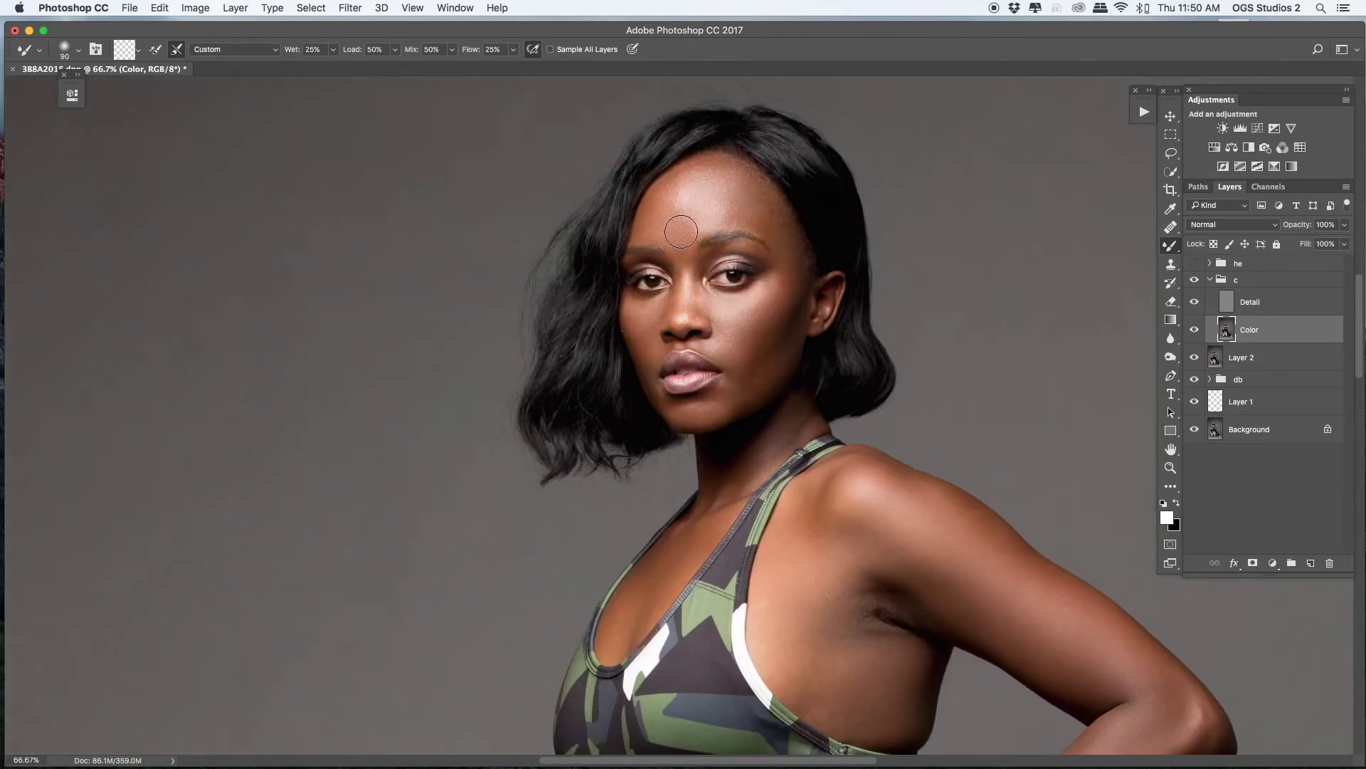
# Smooth the tones around the hips and leggings on the Color layer with the Mixer Brush at sizes from 175 to 300
pyautogui.press('super+minus')
pyautogui.press('super+minus')
pyautogui.press('super+minus')
pyautogui.press('super+minus')
pyautogui.press('super+minus')
pyautogui.press('super+plus')
pyautogui.press('super+plus')
pyautogui.moveTo(757, 687)
pyautogui.mouseDown()
pyautogui.moveTo(723, 561)
pyautogui.moveTo(657, 459)
pyautogui.mouseUp()
pyautogui.press('super+plus')
pyautogui.press(']')
pyautogui.press(']')
pyautogui.press(']')
pyautogui.press(']')
pyautogui.press(']')
pyautogui.press(']')
pyautogui.press(']')
pyautogui.press(']')
pyautogui.press(']')
pyautogui.press(']')
pyautogui.press('super+minus')
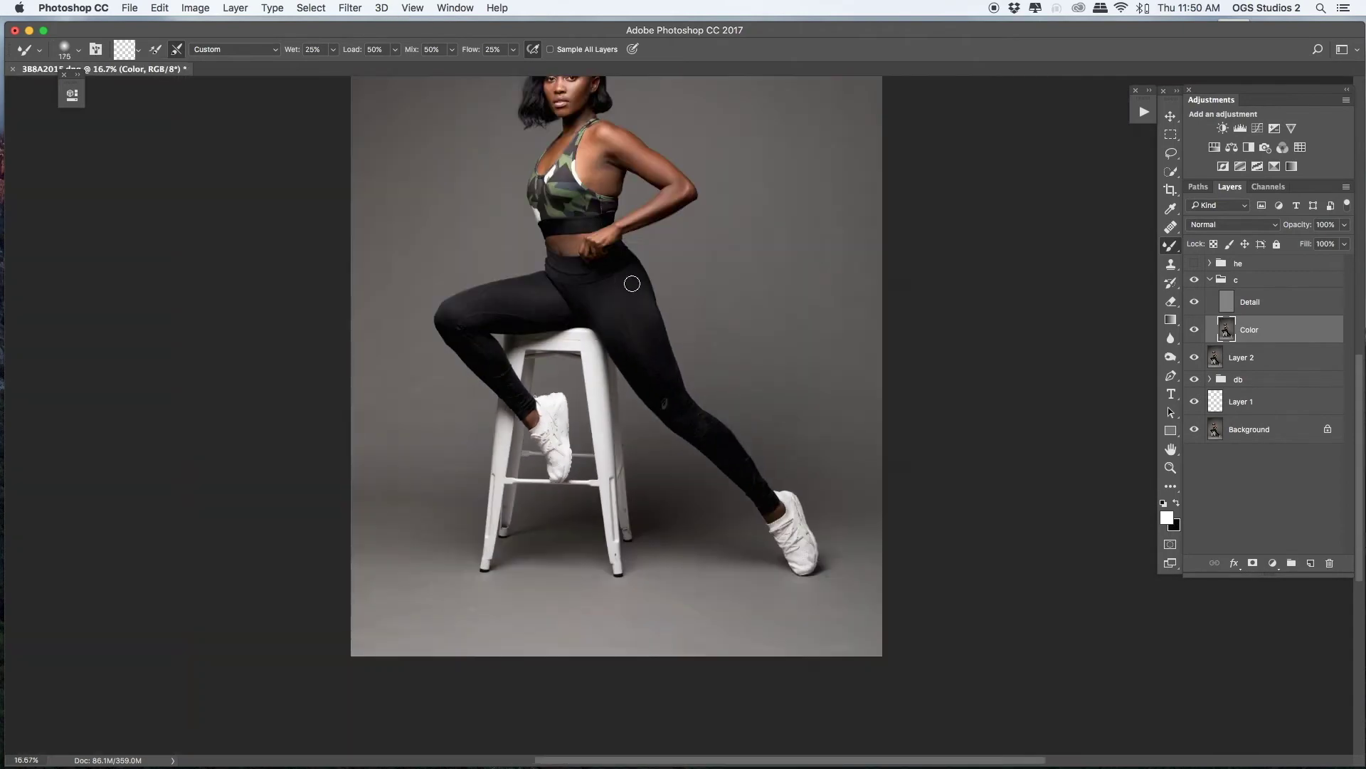
pyautogui.press('super+minus')
pyautogui.press('super+plus')
pyautogui.press(']')
pyautogui.press(']')
# Duplicate the Detail layer and set the copy's opacity to 13%
pyautogui.click(1250, 302)
pyautogui.press('super+j')
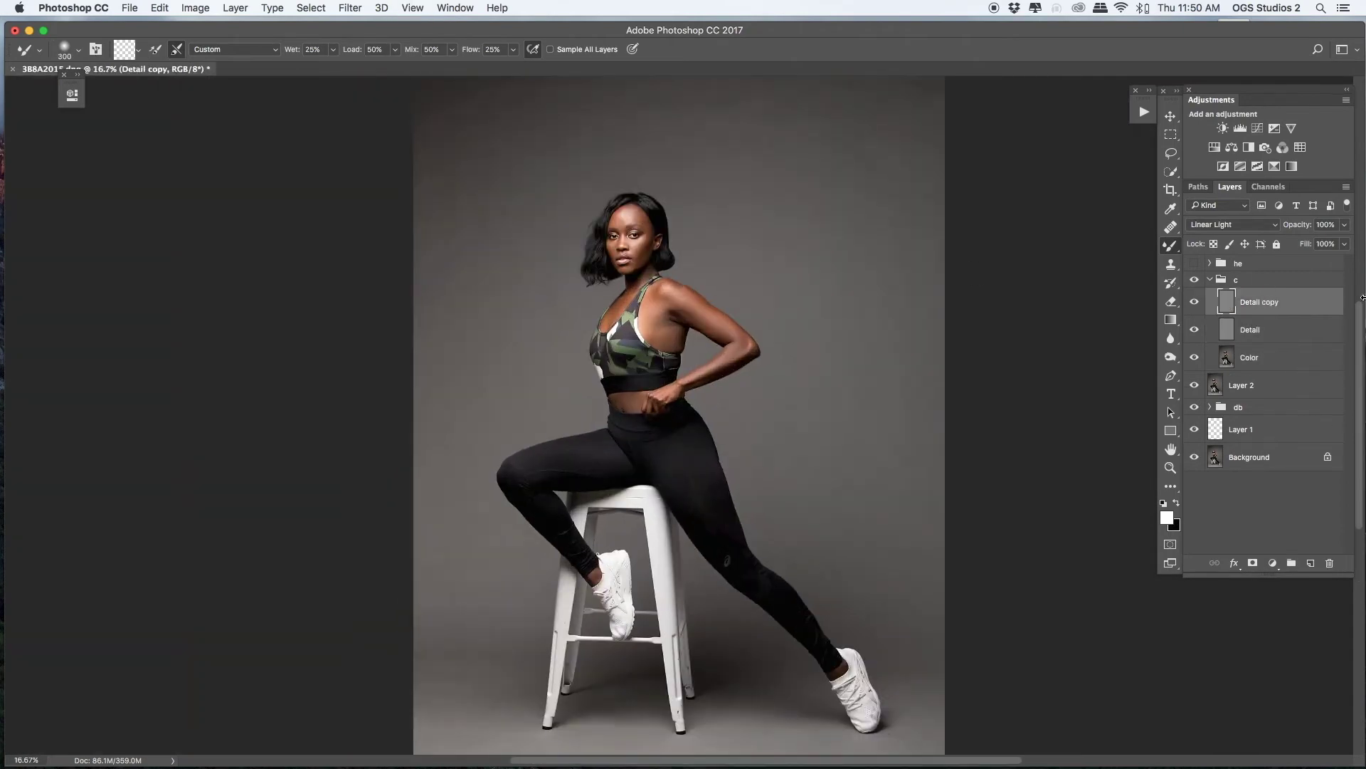
pyautogui.click(1344, 224)
pyautogui.click(1287, 242)
# Flatten the image, discarding the hidden layers
pyautogui.rightClick(1251, 301)
pyautogui.click(1110, 589)
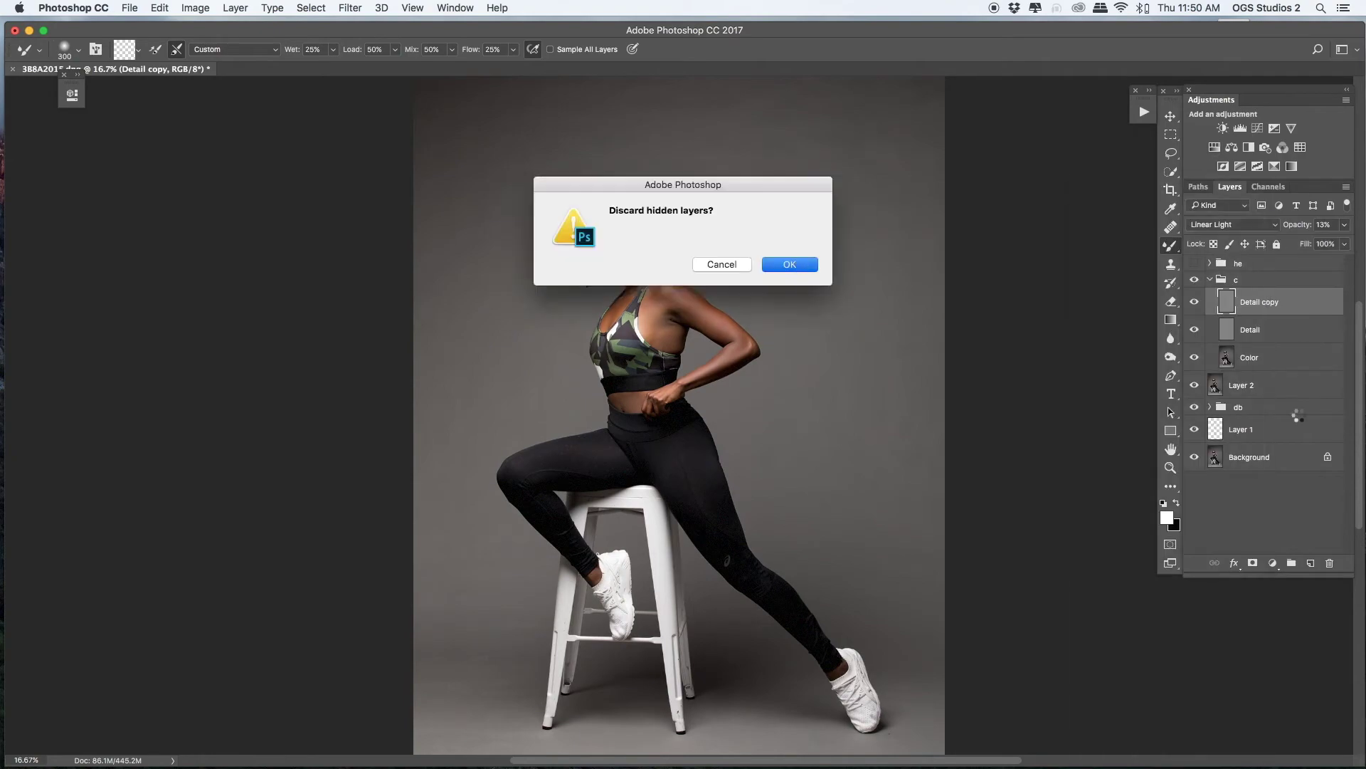
pyautogui.press('Return')
pyautogui.click(1311, 563)
pyautogui.press('super+z')
# Run the "JK - Silky skin" local dodge and burn action on the flattened image
pyautogui.click(1144, 112)
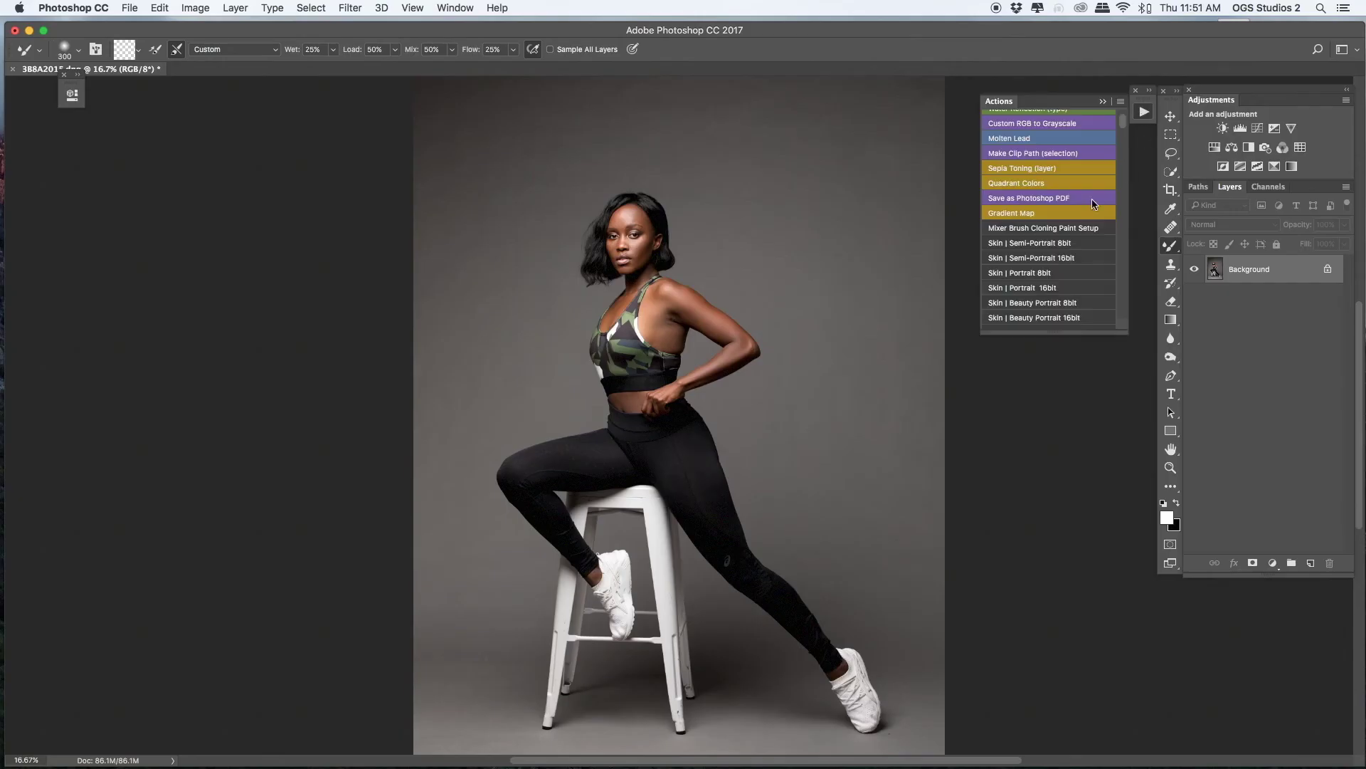
pyautogui.scroll(-5, 1125, 134)
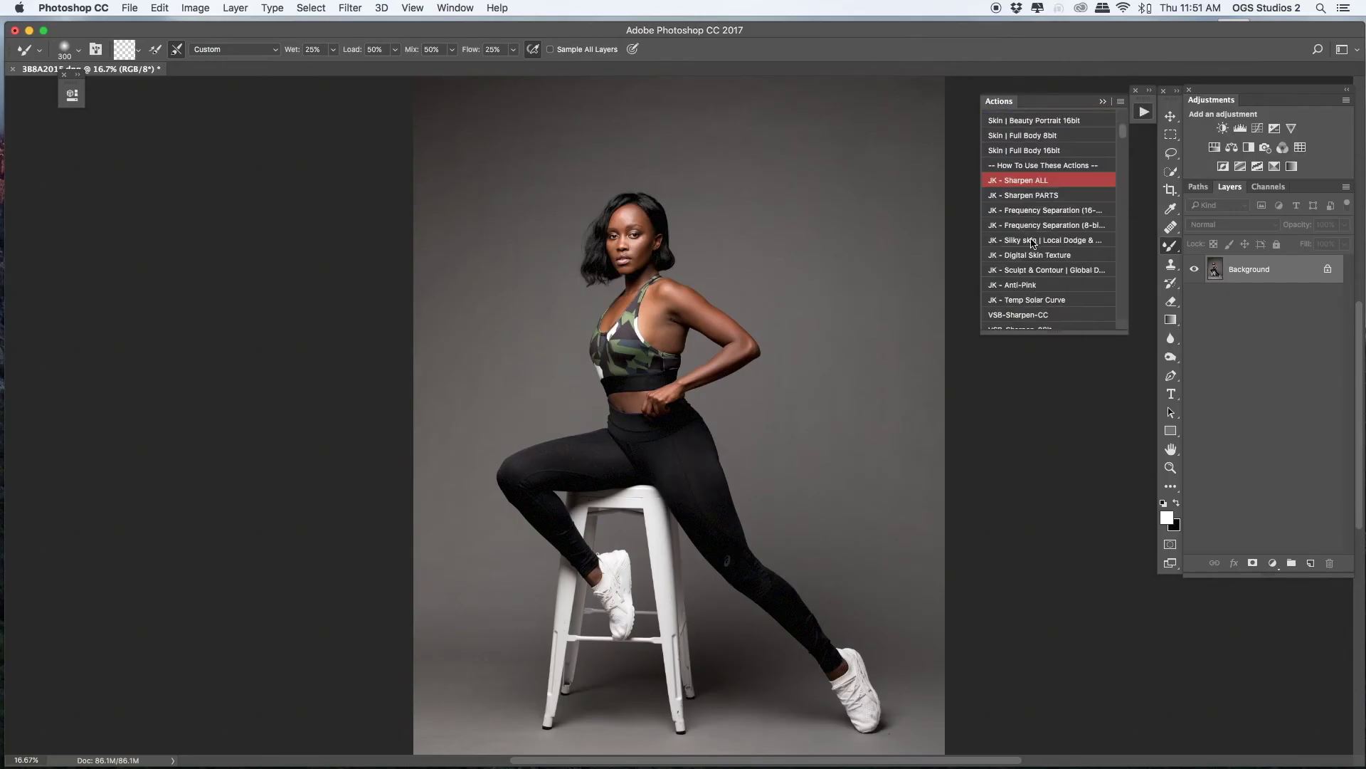
pyautogui.click(1033, 242)
pyautogui.click(1143, 113)
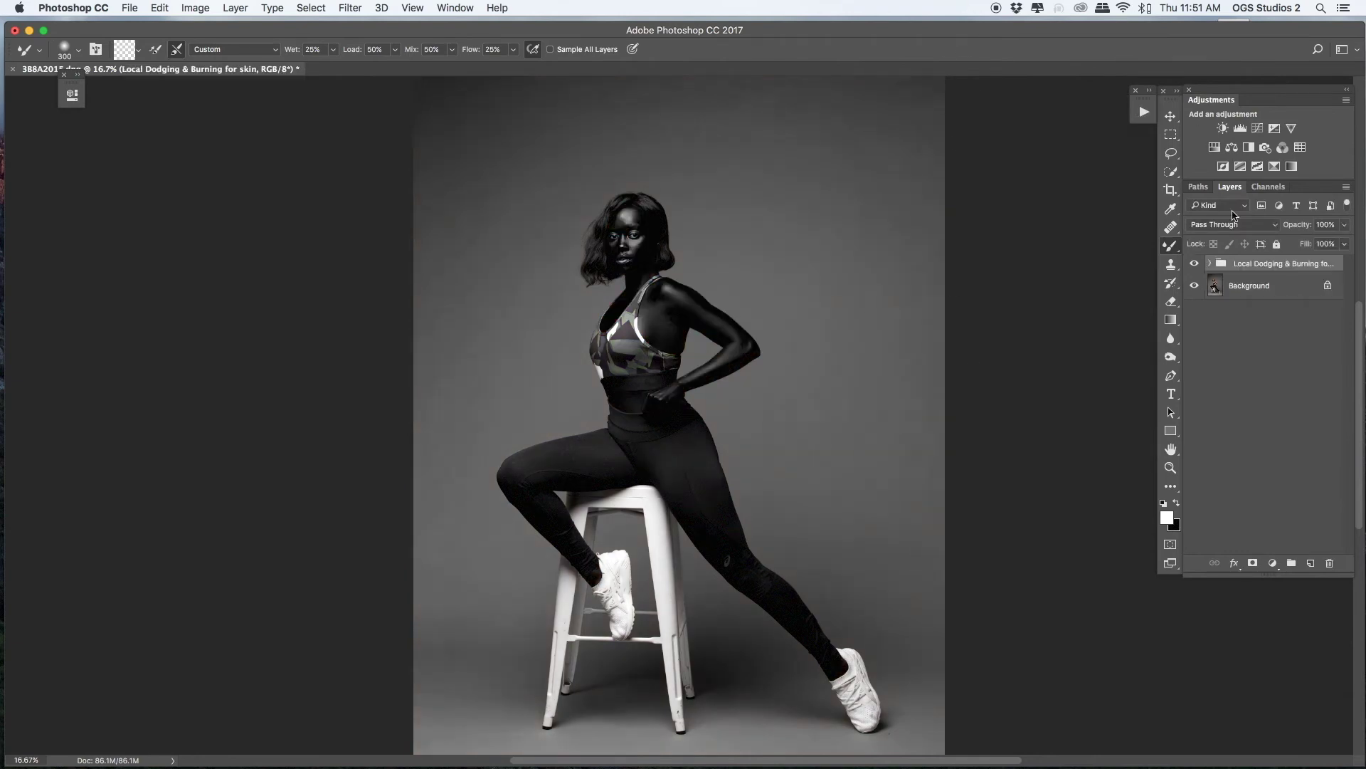
# Target the Brighten layer mask with the Brush tool at 7% opacity and 100% flow, and hide the Temporary Layer
pyautogui.click(1209, 264)
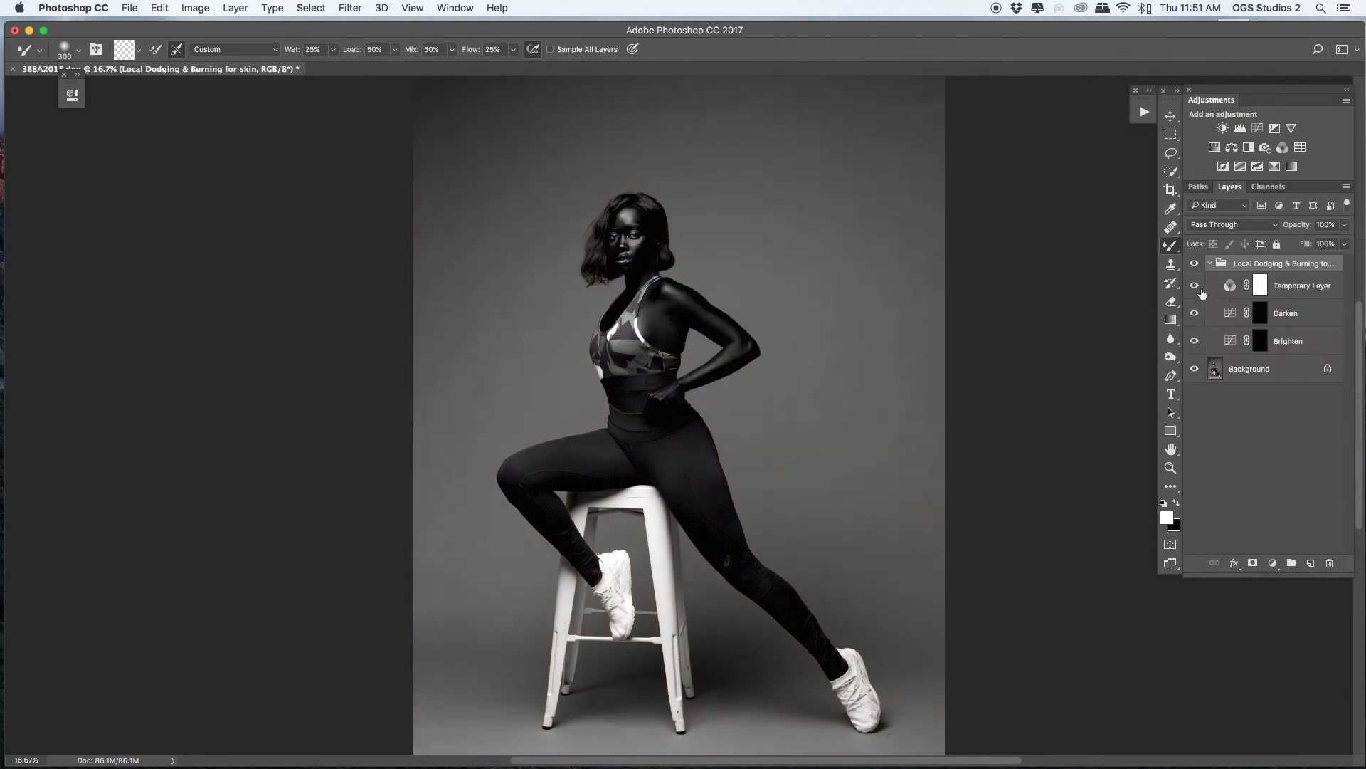
pyautogui.click(1227, 288)
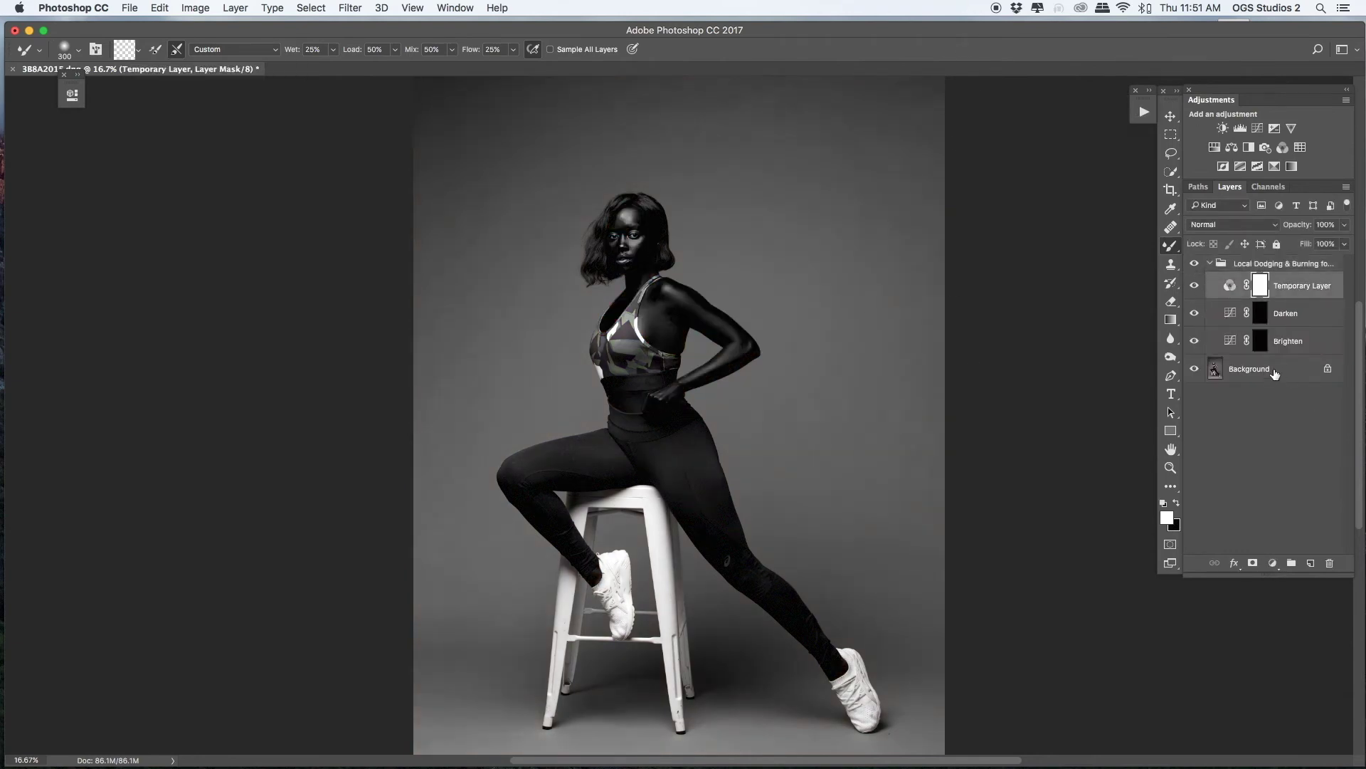
pyautogui.click(1261, 340)
pyautogui.rightClick(1170, 246)
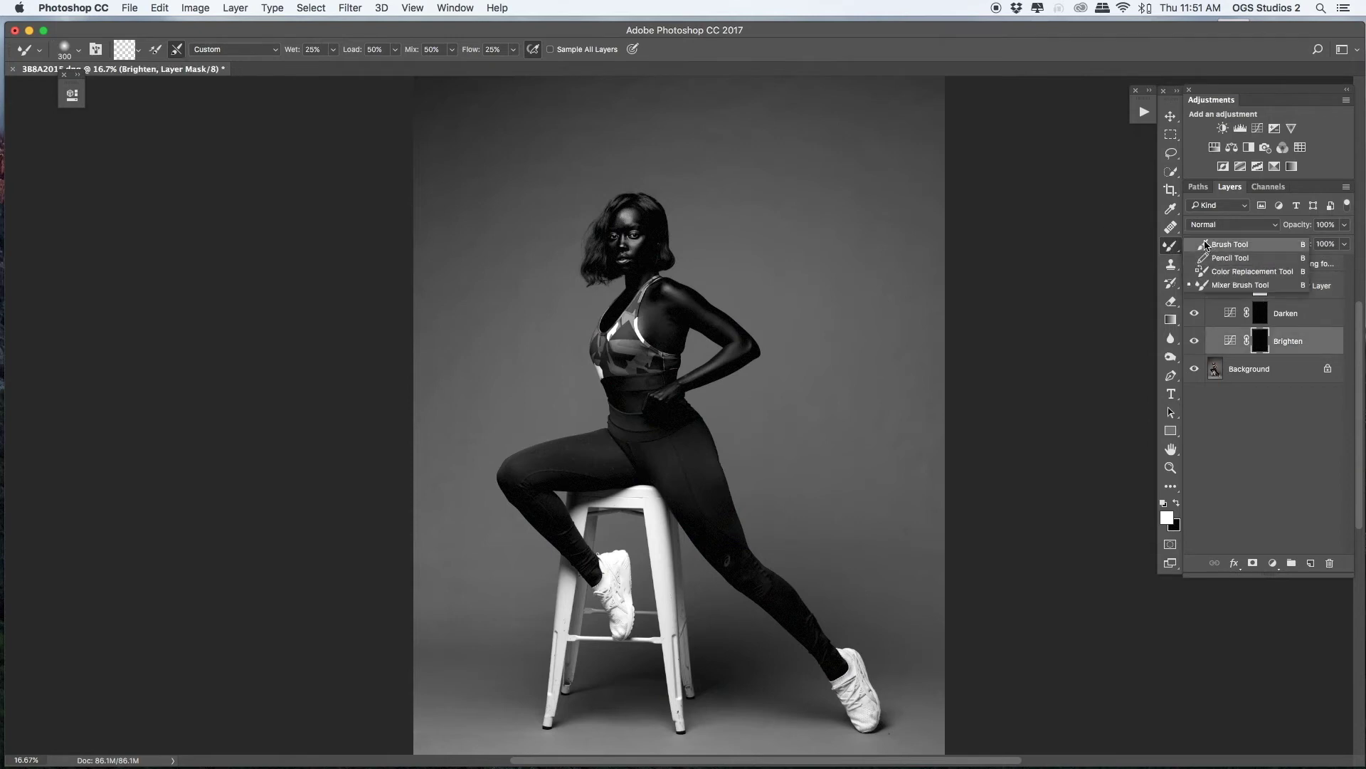
pyautogui.click(1229, 245)
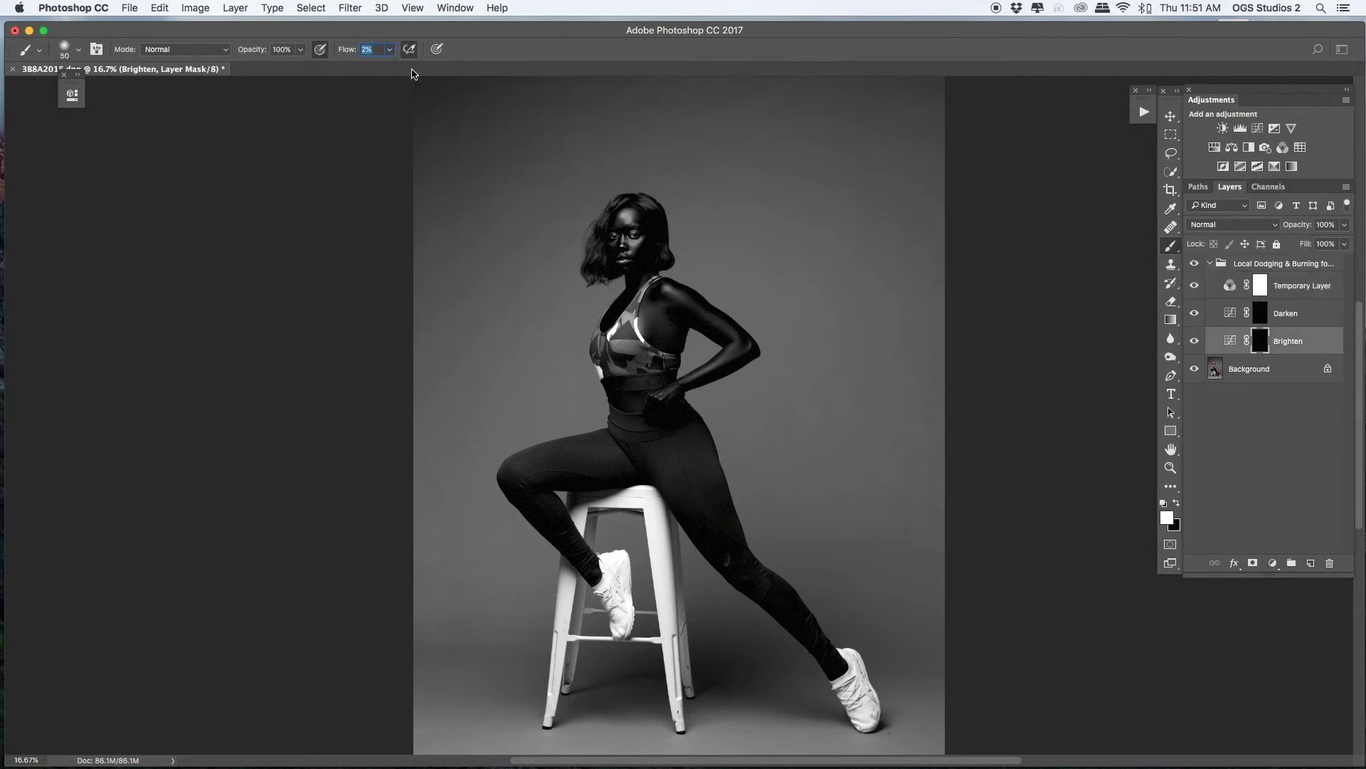
pyautogui.write('1')
pyautogui.write('7')
pyautogui.click(1195, 286)
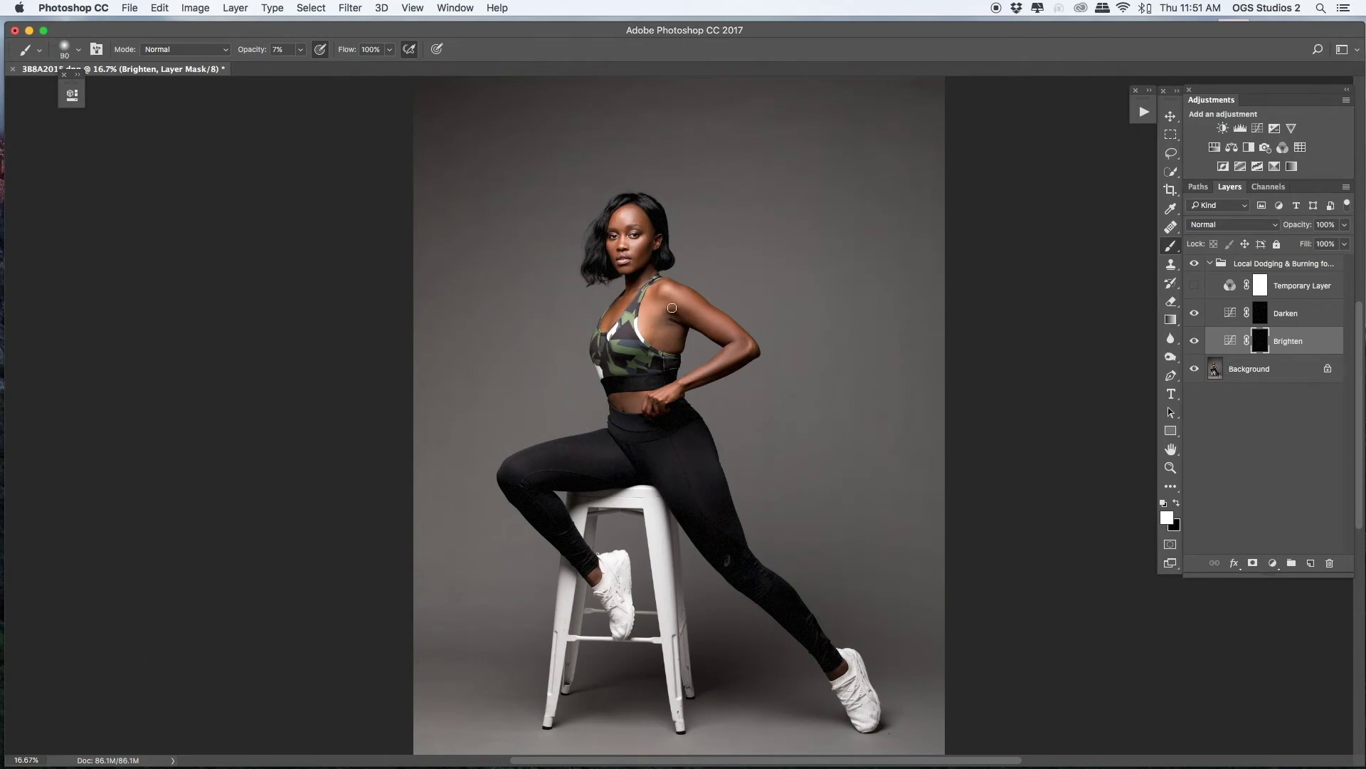
# Brighten the side of the torso below the shoulder on the Brighten mask, using the Temporary Layer as a black-and-white guide
pyautogui.moveTo(656, 297); pyautogui.dragTo(670, 301)
pyautogui.press('[')
pyautogui.press('[')
pyautogui.press('[')
pyautogui.press(']')
pyautogui.press('super+equal')
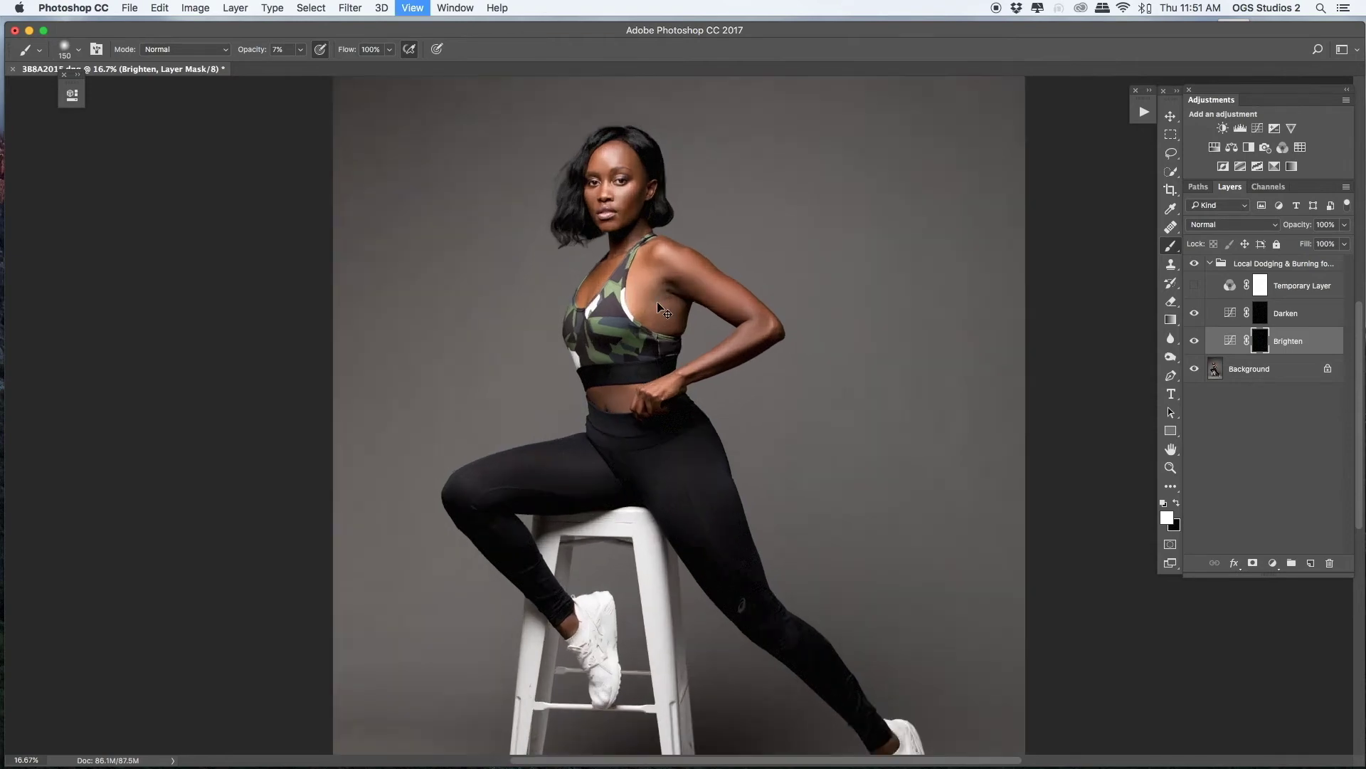
pyautogui.moveTo(643, 256); pyautogui.dragTo(646, 276)
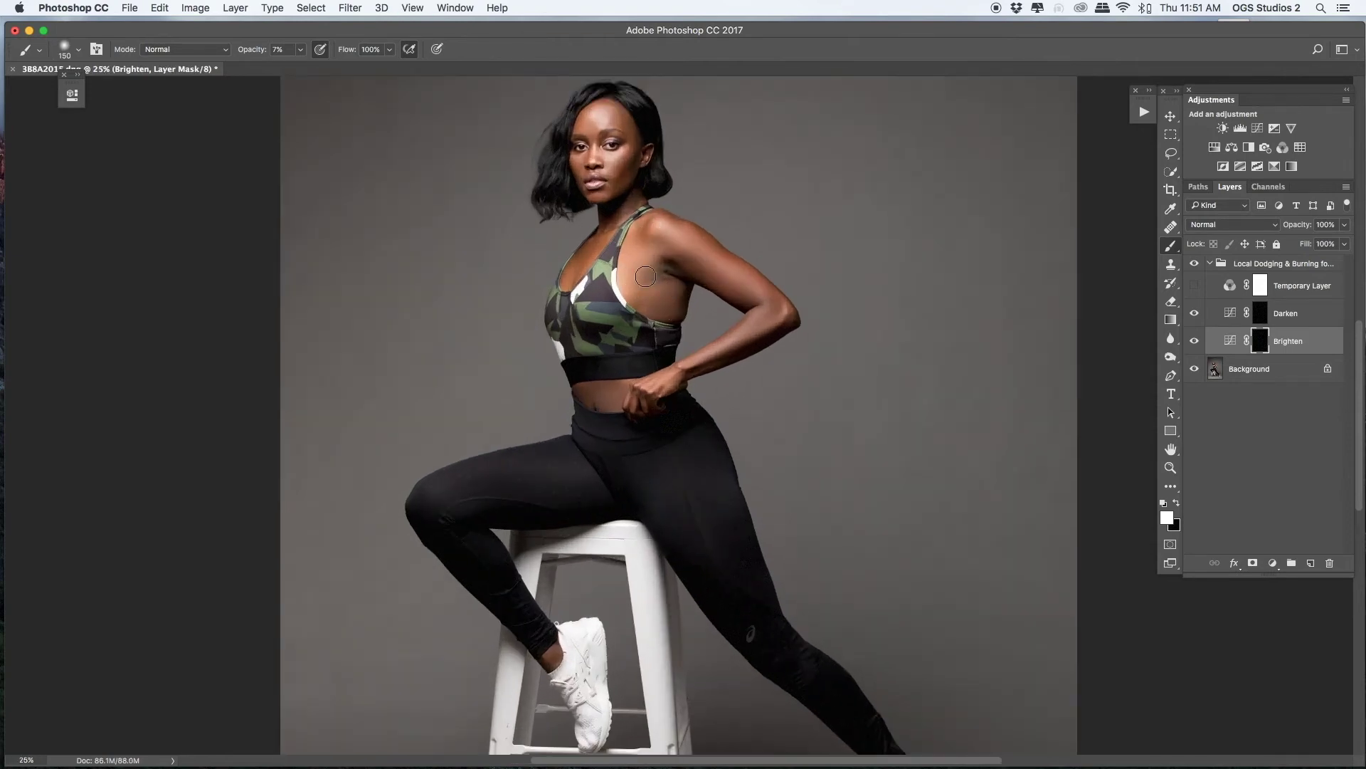
pyautogui.click(1195, 285)
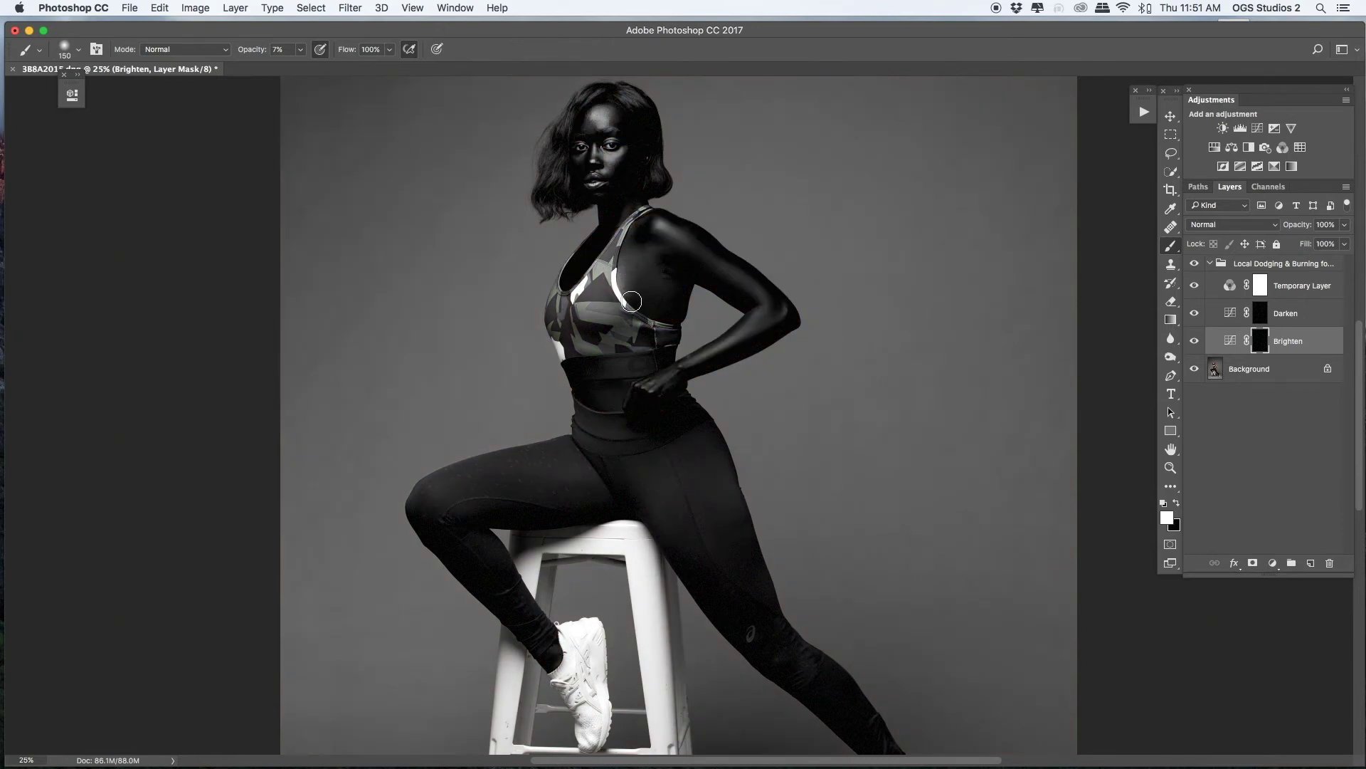
pyautogui.moveTo(641, 249); pyautogui.dragTo(630, 256)
pyautogui.click(1194, 286)
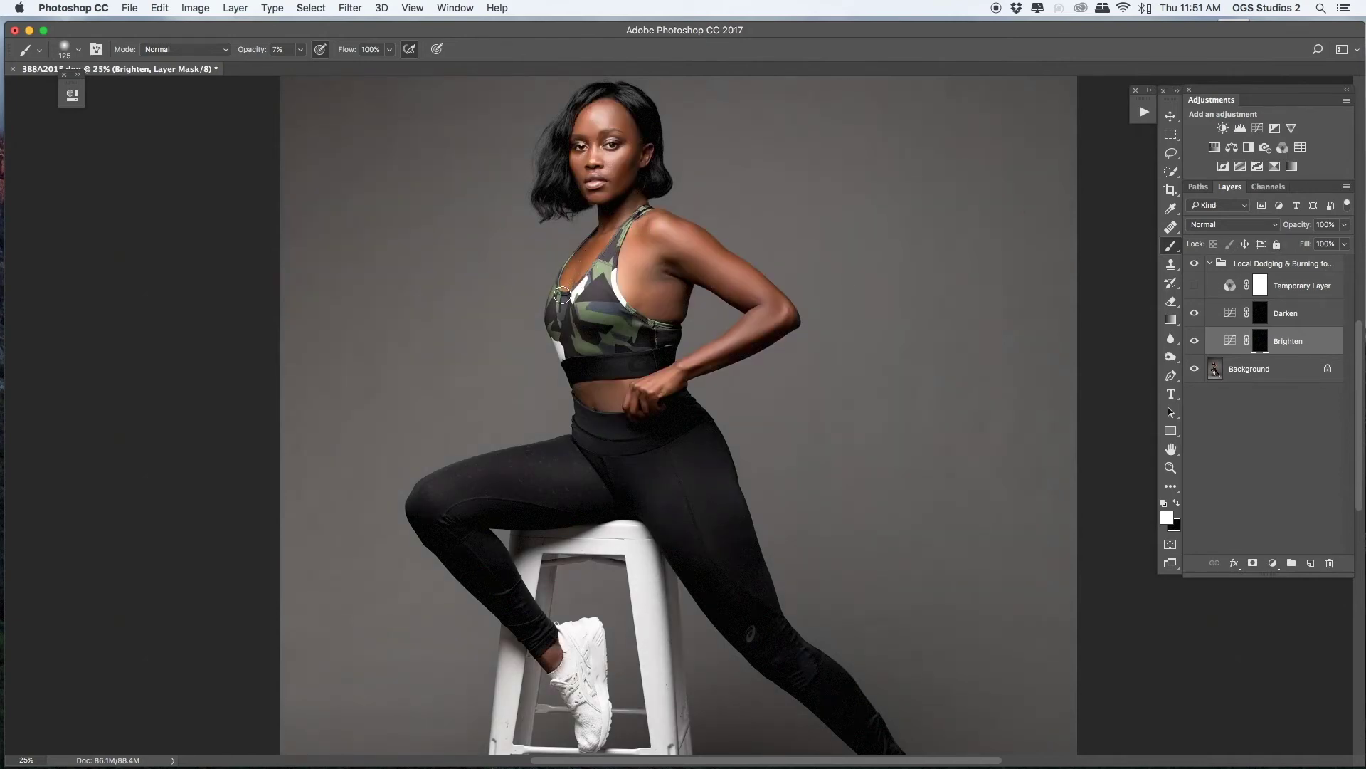
# Brighten uneven areas of the forehead and face on the Brighten mask with brush sizes down to 35, guided by the Temporary Layer
pyautogui.moveTo(570, 470); pyautogui.dragTo(564, 443)
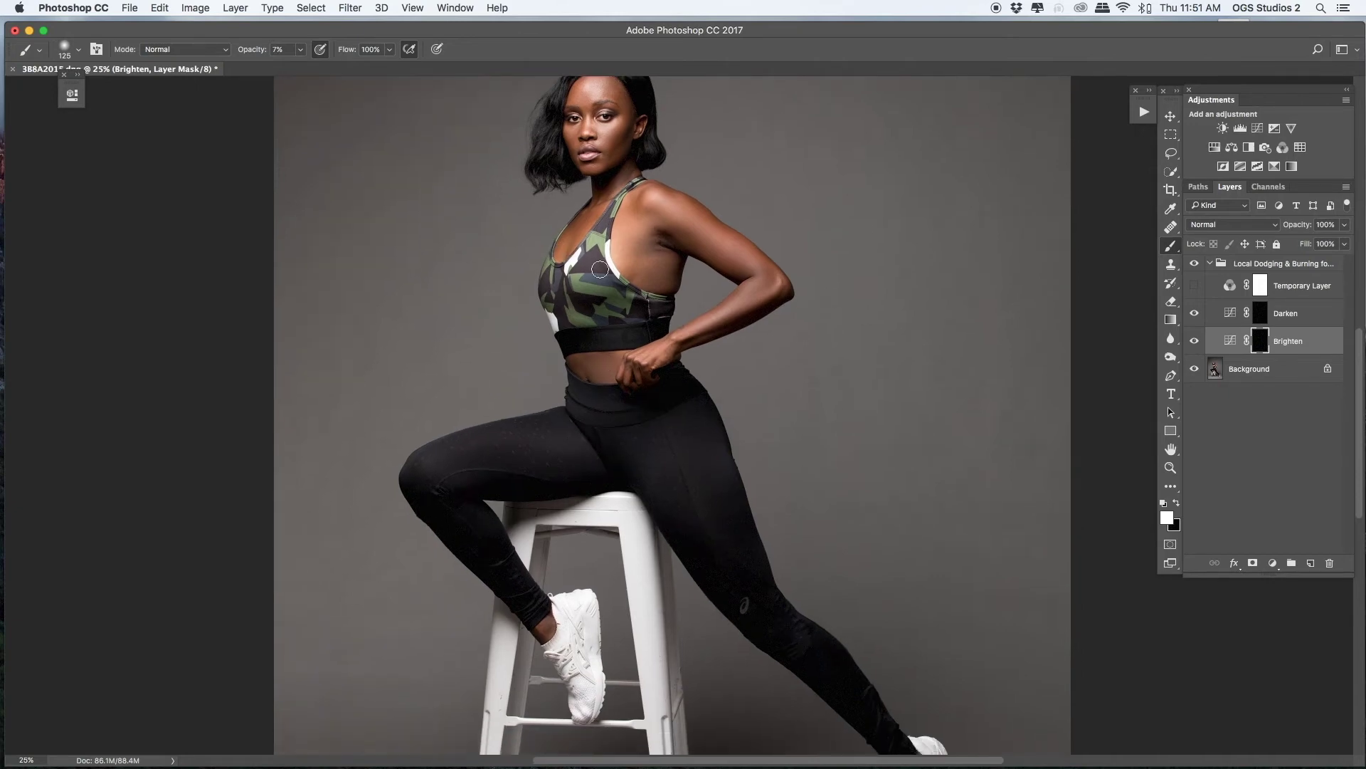
pyautogui.press('super+plus')
pyautogui.press('super+plus')
pyautogui.press('[')
pyautogui.press('[')
pyautogui.press('[')
pyautogui.press('[')
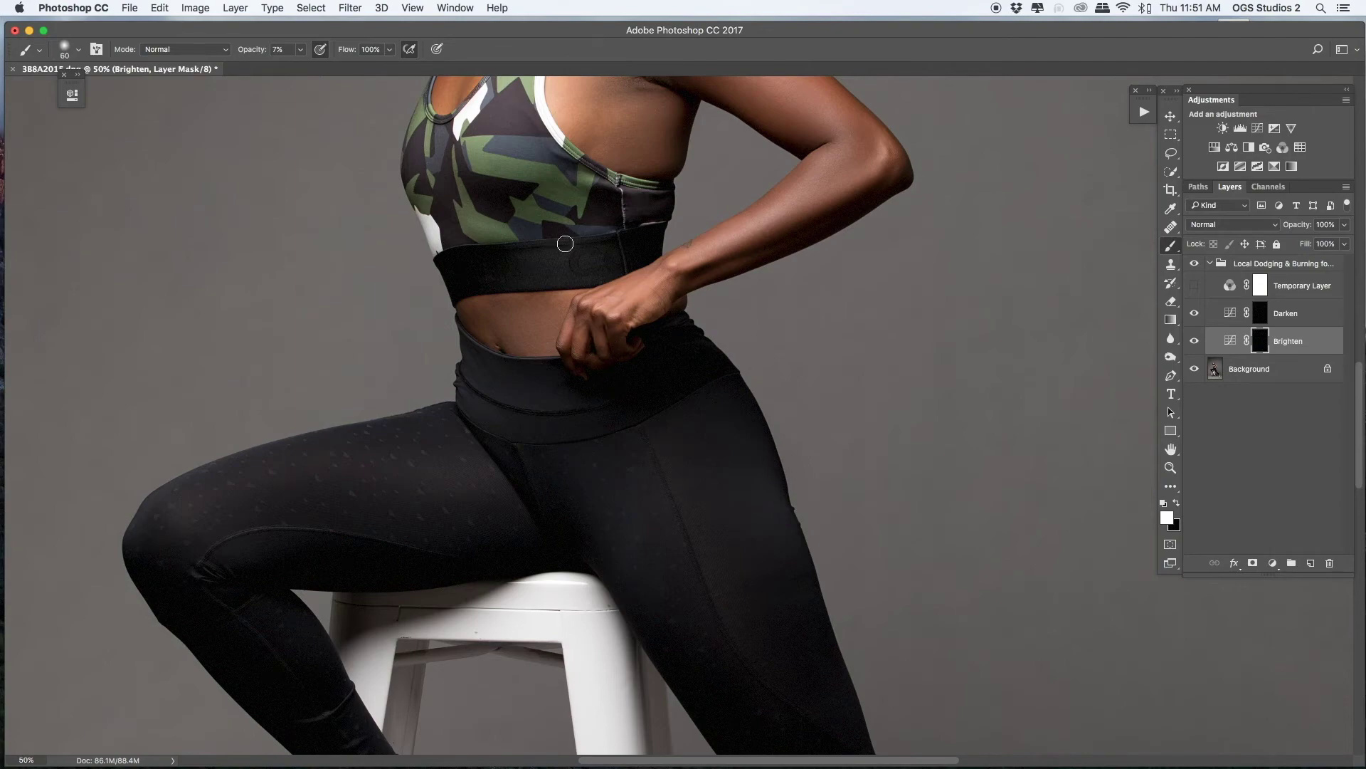
pyautogui.moveTo(565, 244); pyautogui.dragTo(641, 371)
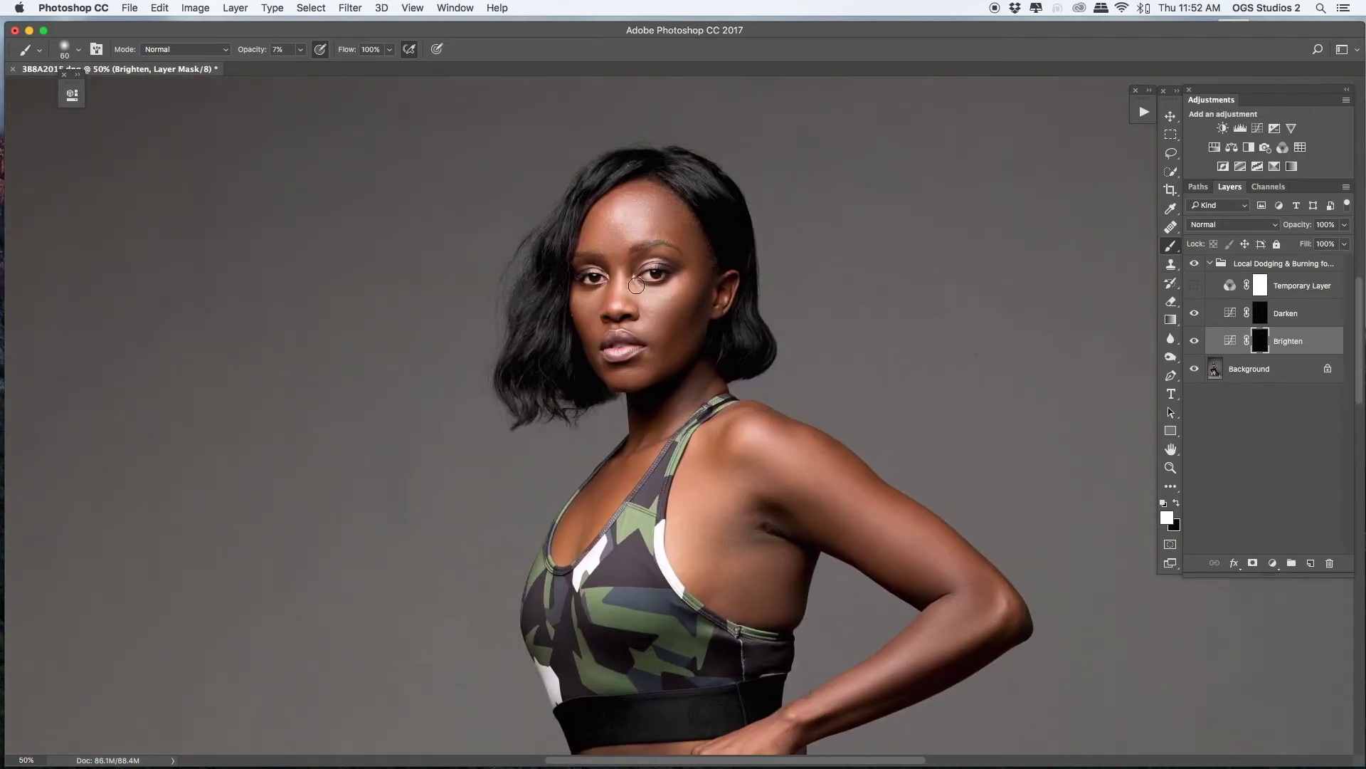
pyautogui.click(1195, 286)
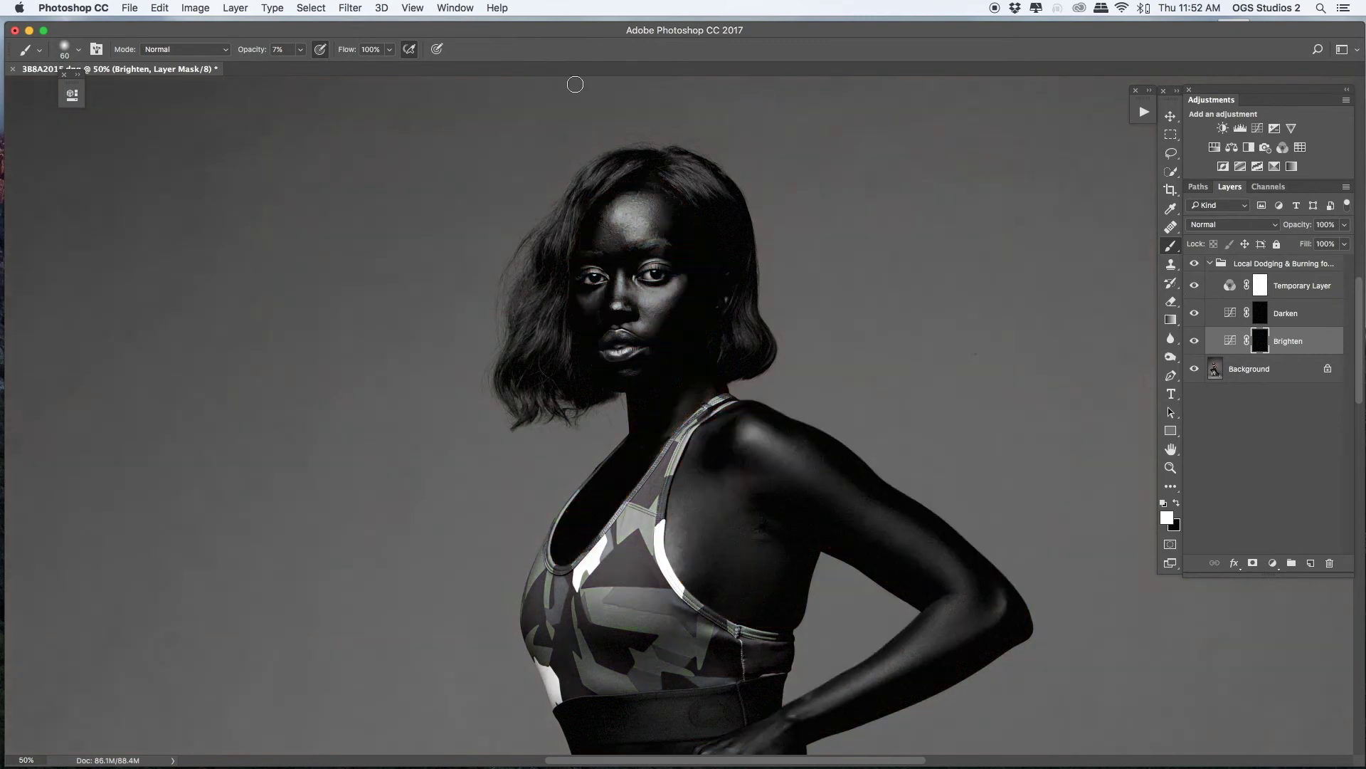
pyautogui.press(']')
pyautogui.moveTo(621, 224)
pyautogui.mouseDown()
pyautogui.moveTo(613, 239)
pyautogui.moveTo(647, 203)
pyautogui.moveTo(633, 219)
pyautogui.moveTo(679, 235)
pyautogui.mouseUp()
pyautogui.press('[')
pyautogui.press('[')
pyautogui.press('[')
pyautogui.press('[')
pyautogui.press('[')
pyautogui.click(1194, 285)
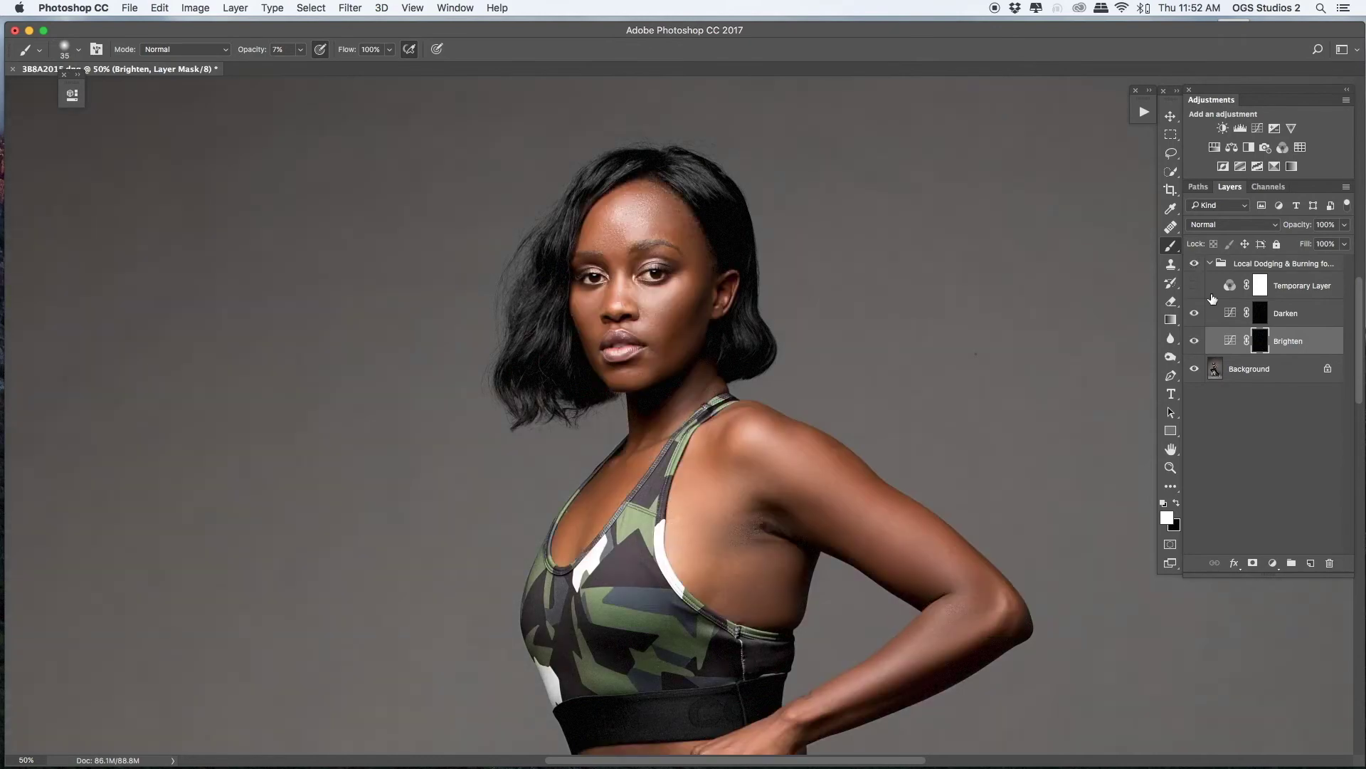
# Convert the locked Background into a regular layer
pyautogui.press('super+minus')
pyautogui.press('super+minus')
pyautogui.click(1327, 370)
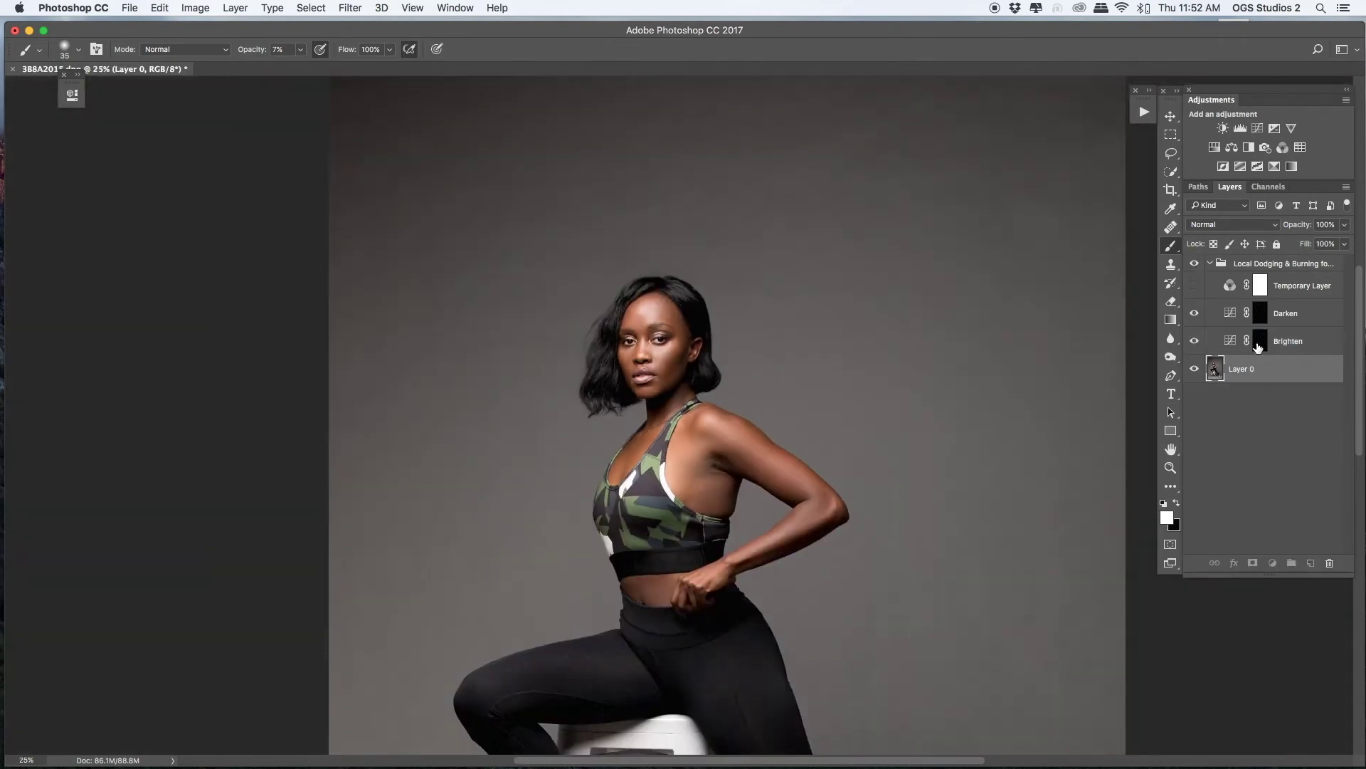
# Brighten the highlights on the shoulder on the Brighten mask with brush sizes from 175 down to 50
pyautogui.click(1257, 343)
pyautogui.click(1190, 281)
pyautogui.press('super+plus')
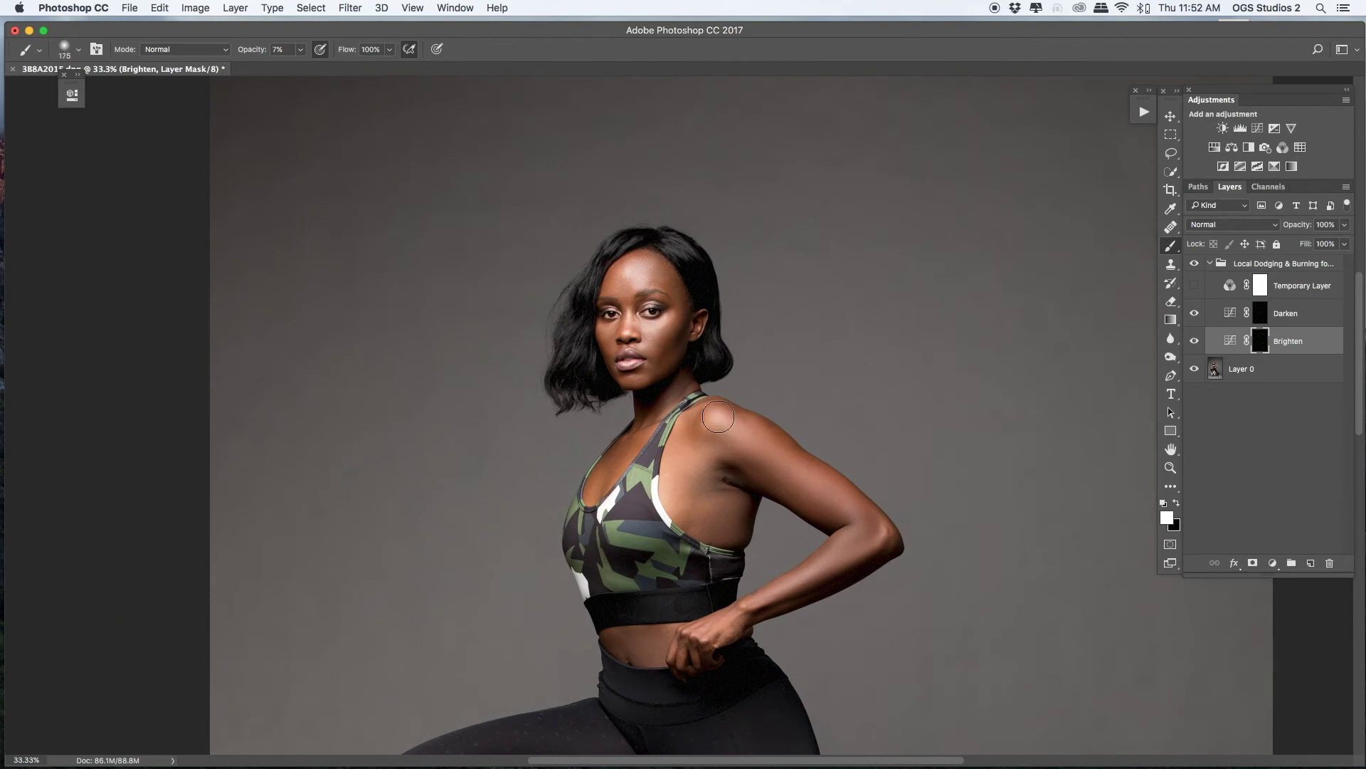
pyautogui.press(']')
pyautogui.press('[')
pyautogui.press('[')
pyautogui.press('[')
pyautogui.press('[')
pyautogui.press('[')
pyautogui.press('[')
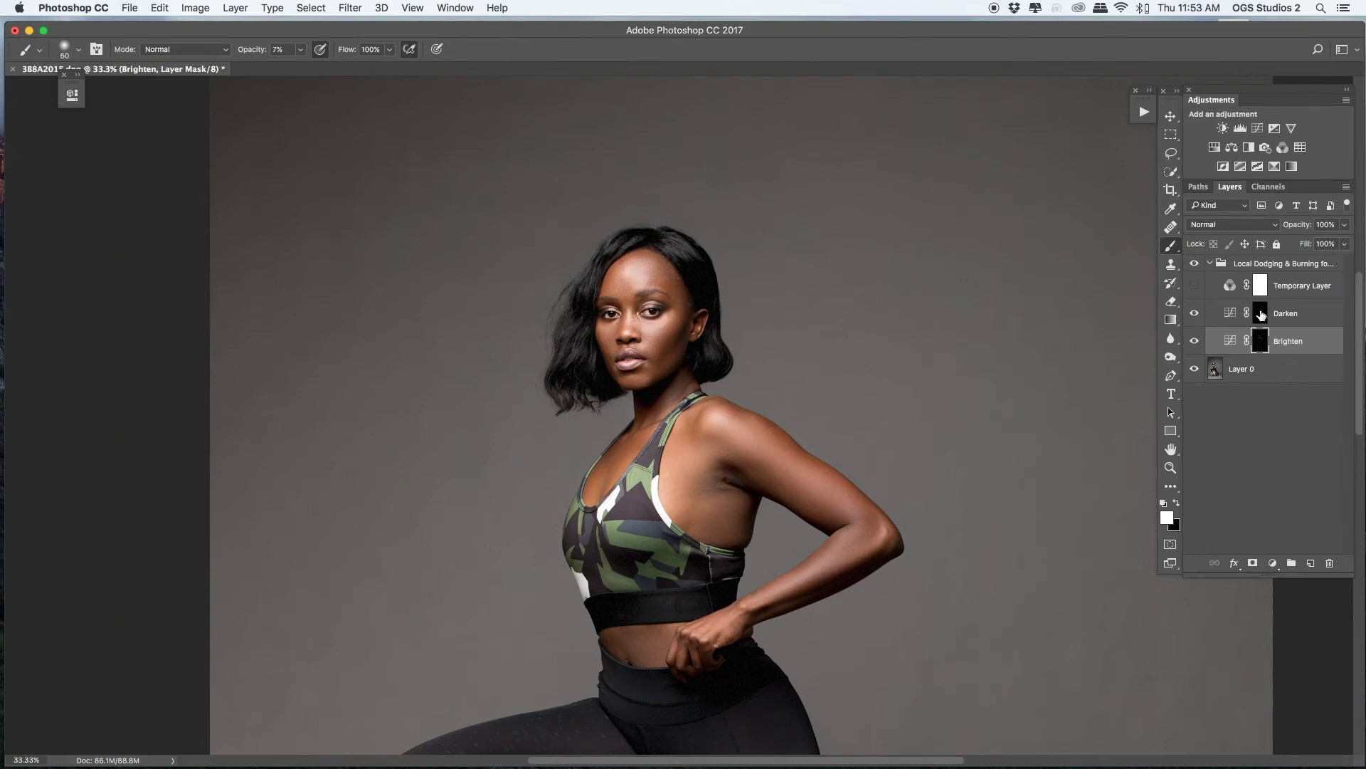
# Darken the side of the torso on the Darken mask, using the Temporary Layer as a guide and hiding it when done
pyautogui.click(1260, 315)
pyautogui.press(']')
pyautogui.press('super+minus')
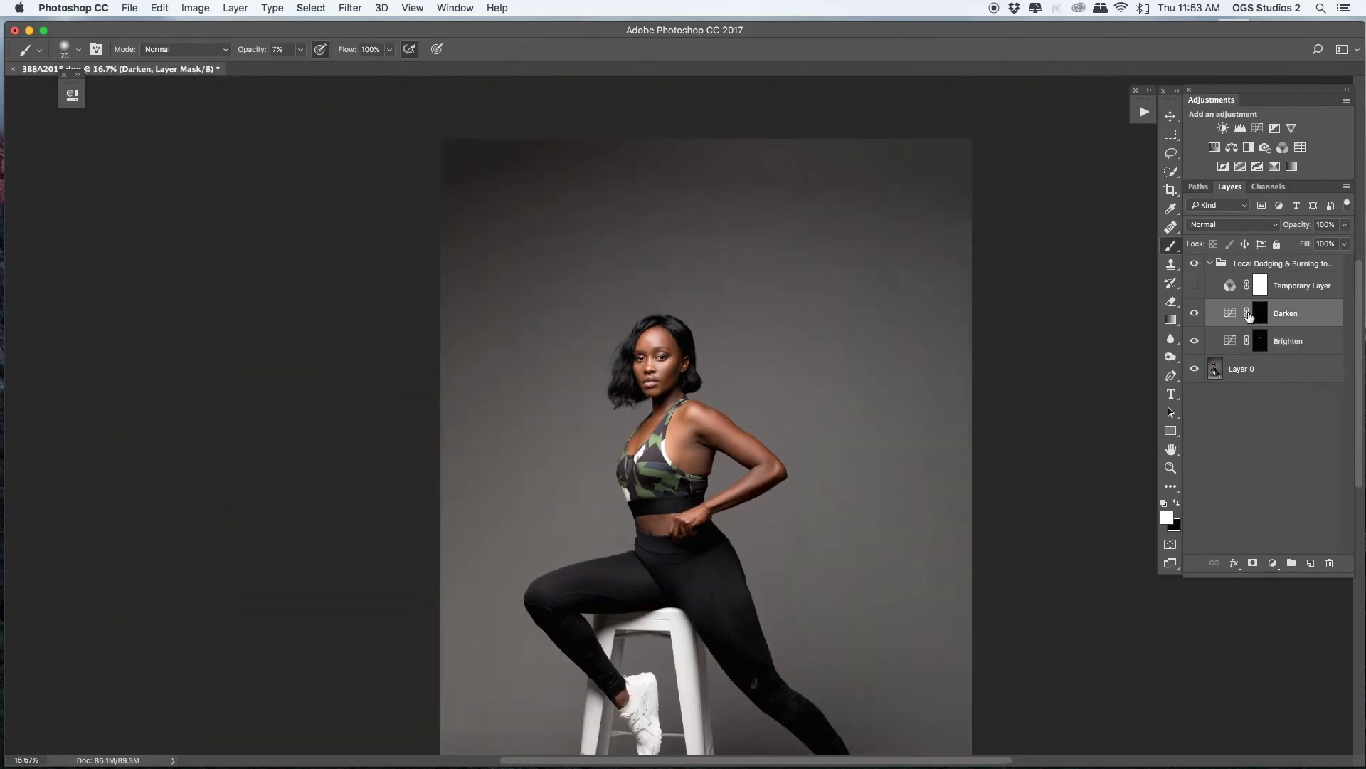
pyautogui.click(1194, 286)
pyautogui.press(']')
pyautogui.moveTo(673, 470); pyautogui.dragTo(678, 446)
pyautogui.click(1194, 285)
# Examine the dodging and burning on the face, torso and arm up close and at full view
pyautogui.press('super+plus')
pyautogui.press('super+plus')
pyautogui.press('super+plus')
pyautogui.press('super+plus')
pyautogui.press('super+plus')
pyautogui.press('super+minus')
pyautogui.press('super+minus')
pyautogui.press('super+minus')
pyautogui.press('super+minus')
pyautogui.press('super+minus')
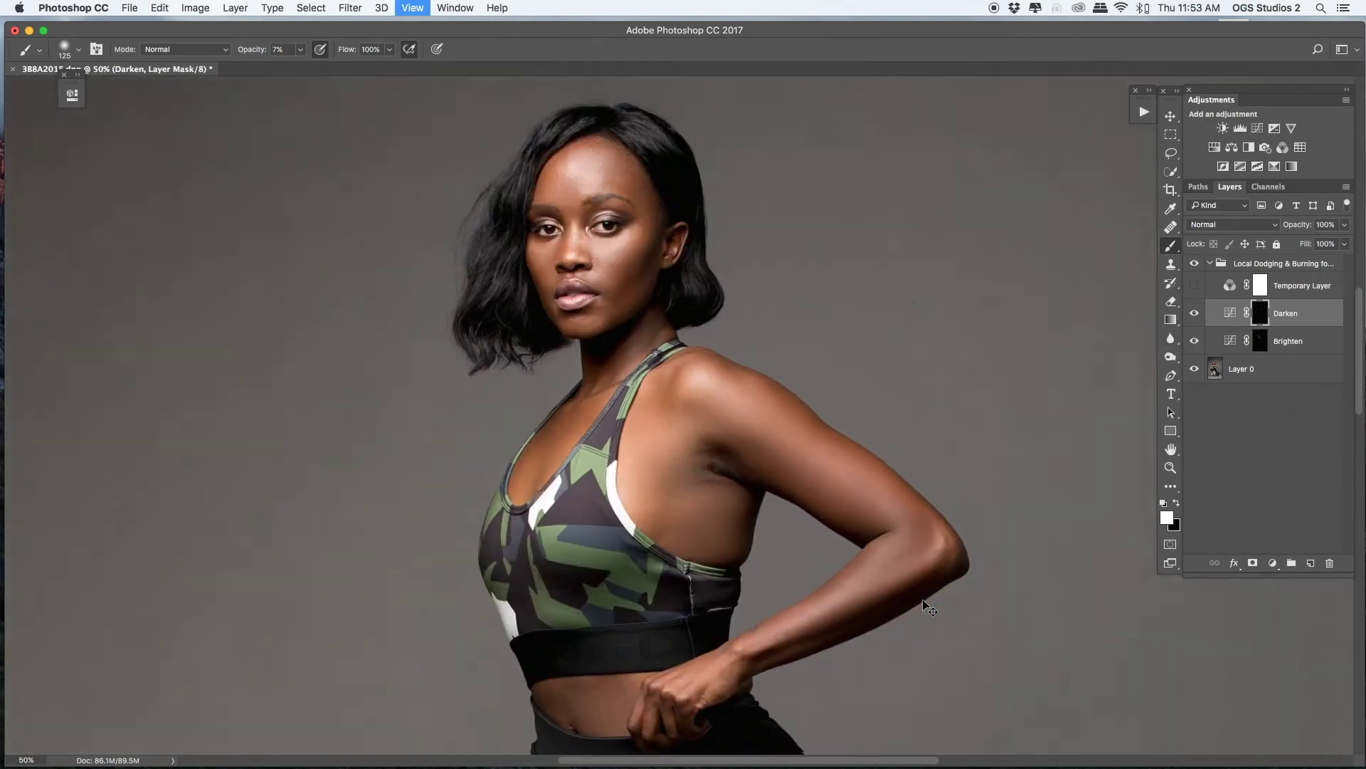
pyautogui.rightClick(1285, 313)
pyautogui.click(1140, 591)
pyautogui.click(720, 263)
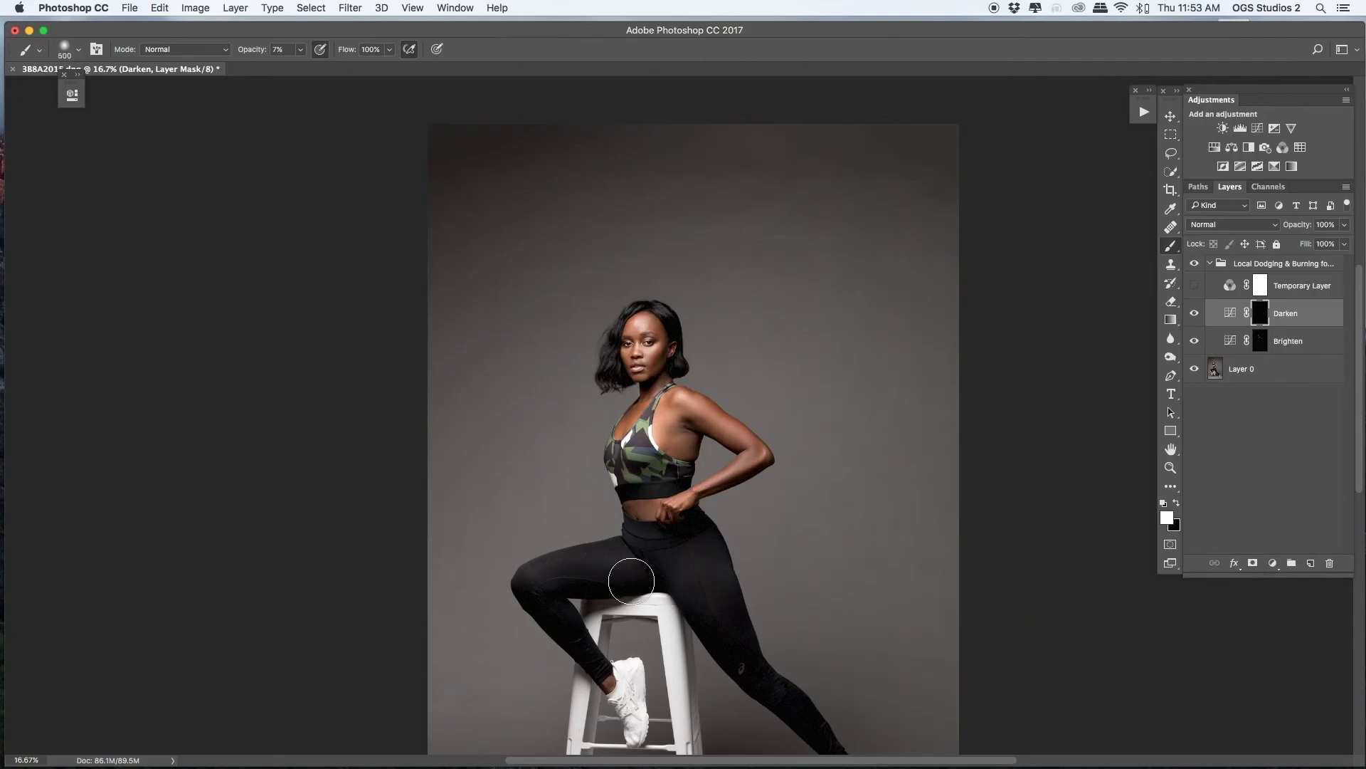
# Darken the leggings along the thighs and lower legs on the Darken mask with brush sizes from 500 down to 250 or smaller
pyautogui.moveTo(612, 569)
pyautogui.mouseDown()
pyautogui.moveTo(703, 573)
pyautogui.moveTo(687, 552)
pyautogui.mouseUp()
pyautogui.press('[')
pyautogui.press('[')
pyautogui.moveTo(733, 645)
pyautogui.mouseDown()
pyautogui.moveTo(779, 681)
pyautogui.moveTo(720, 679)
pyautogui.mouseUp()
pyautogui.scroll(-3, 715, 676)
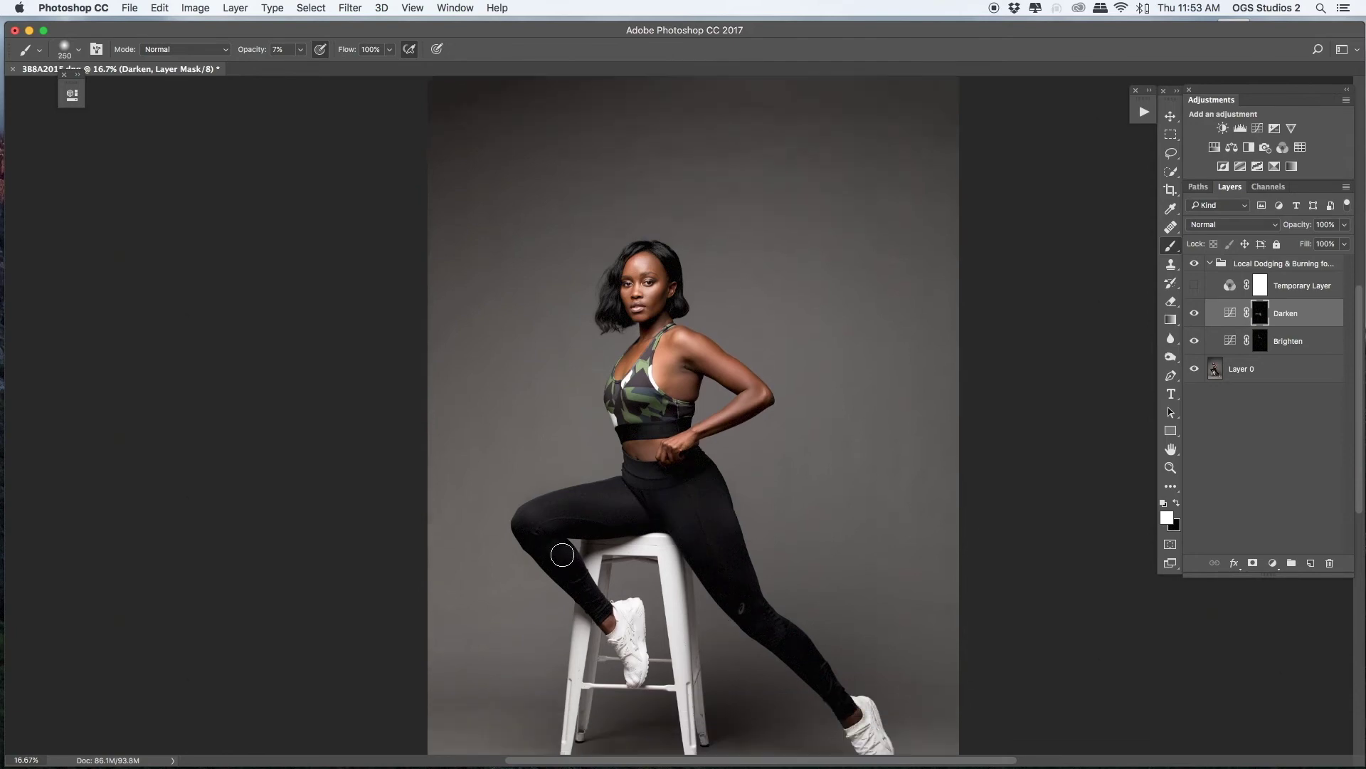
pyautogui.press('[')
pyautogui.moveTo(585, 607); pyautogui.dragTo(636, 649)
pyautogui.moveTo(798, 641)
pyautogui.mouseDown()
pyautogui.moveTo(760, 611)
pyautogui.moveTo(837, 707)
pyautogui.mouseUp()
pyautogui.press(']')
# Collapse the Local Dodging & Burning group and compare the image with and without it
pyautogui.click(1214, 263)
pyautogui.click(1209, 263)
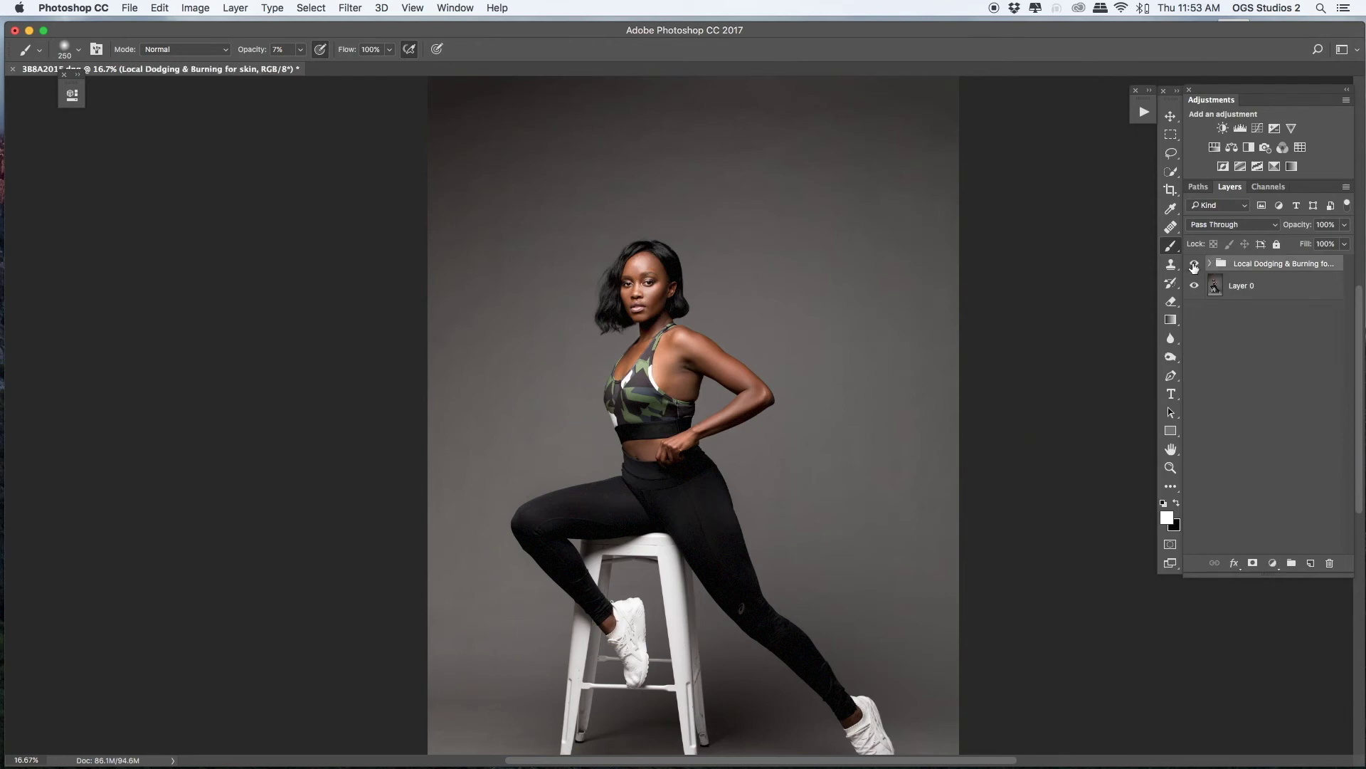
pyautogui.click(1194, 264)
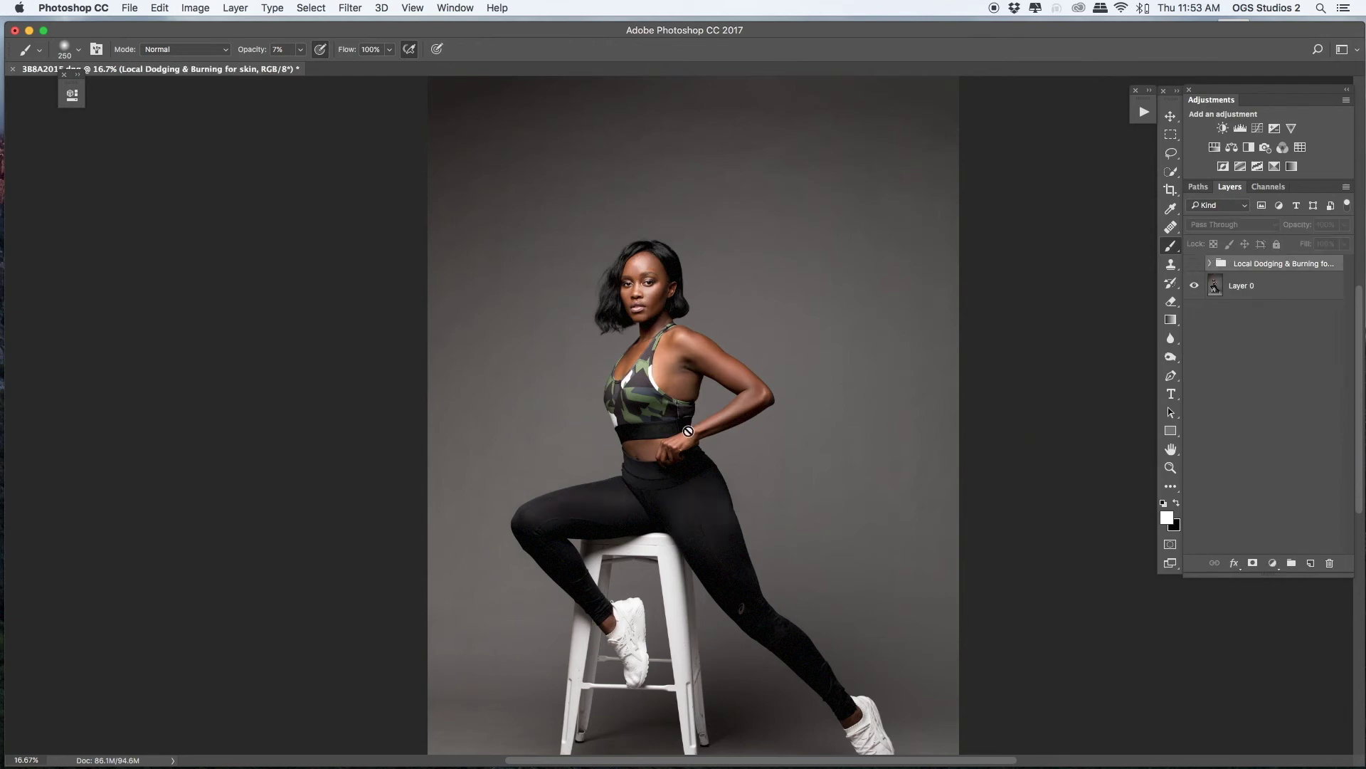
pyautogui.click(1196, 264)
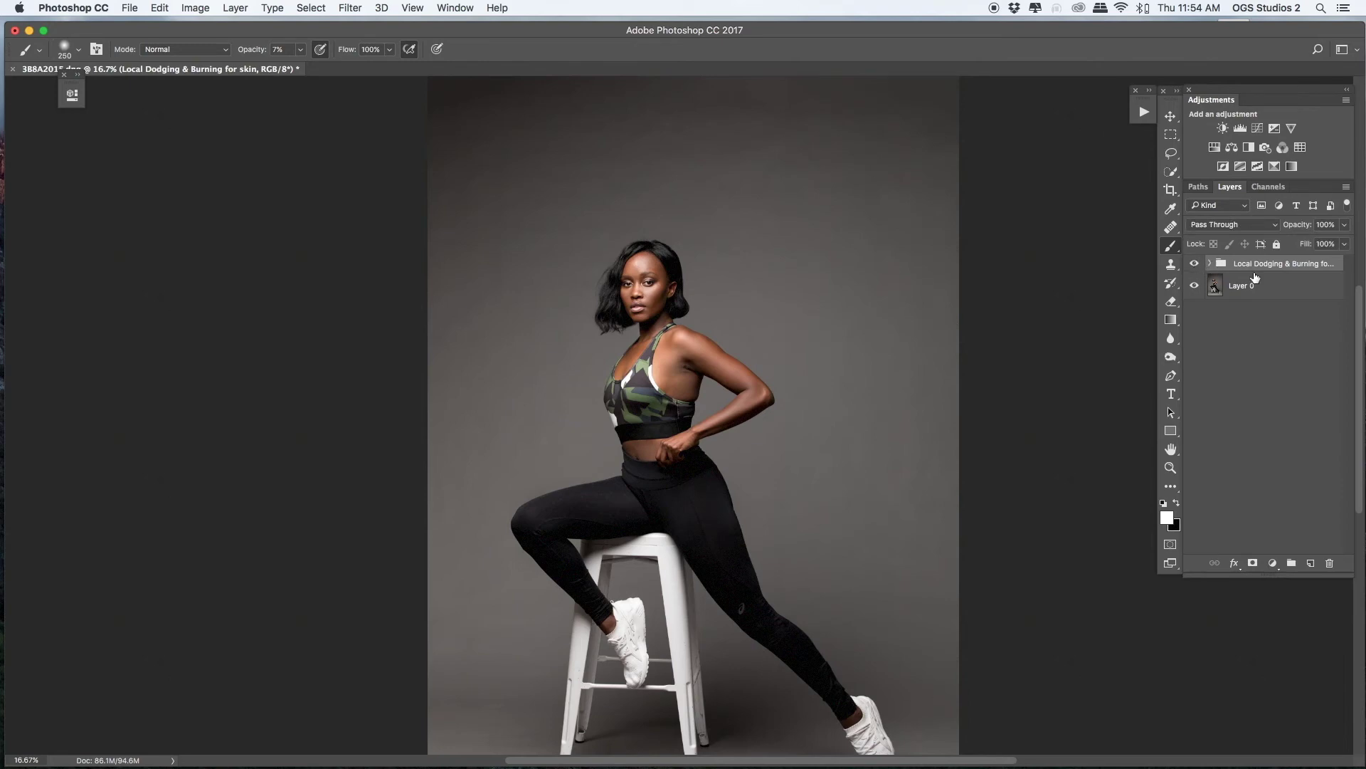
# Add a new layer above the group, fill it with 50% Gray and set its blend mode to Soft Light
pyautogui.click(1311, 563)
pyautogui.hotkey('shift', 'BackSpace')
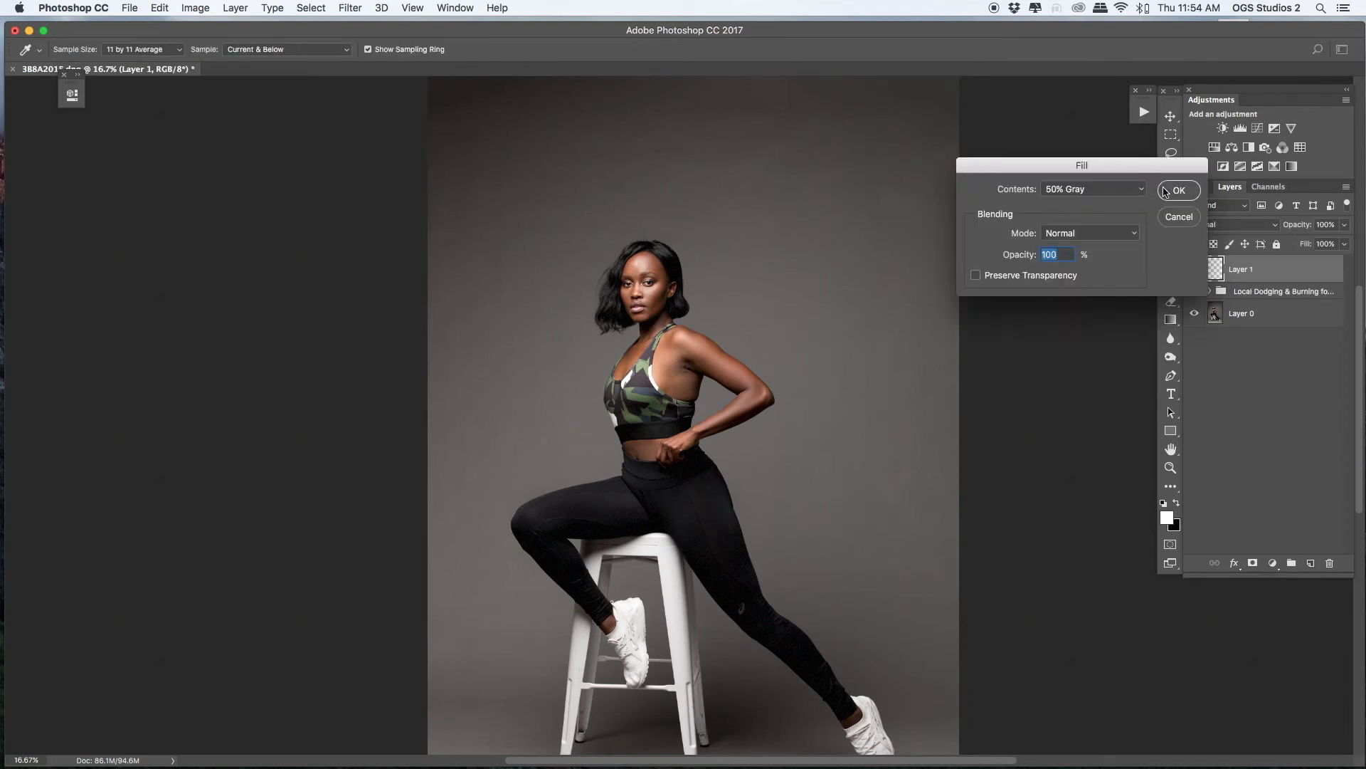
pyautogui.click(1165, 191)
pyautogui.click(1228, 225)
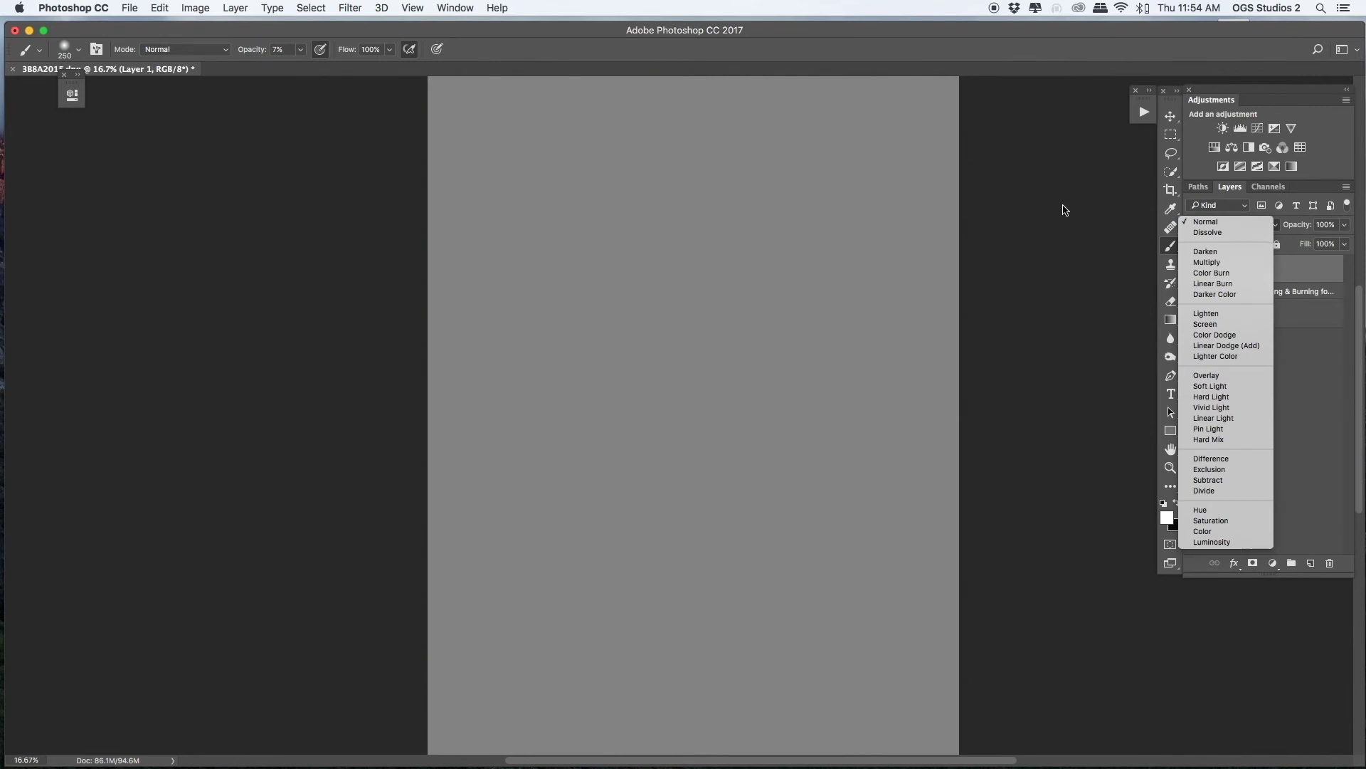
pyautogui.write('so')
pyautogui.press('Return')
# Dodge the hair near the forehead on the gray Soft Light layer with the Dodge tool at Midtones and 25% exposure
pyautogui.press('o')
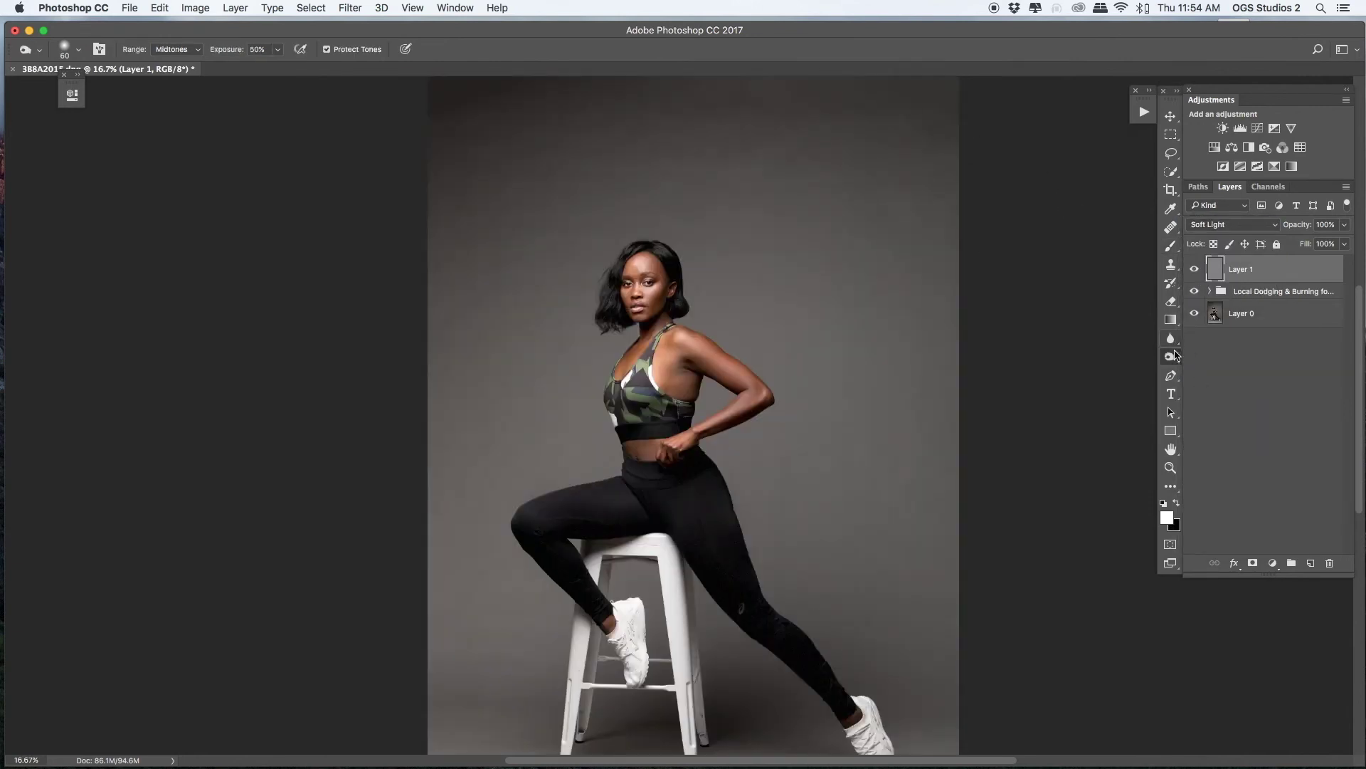
pyautogui.moveTo(1170, 357); pyautogui.dragTo(1221, 358)
pyautogui.moveTo(660, 258); pyautogui.dragTo(666, 257)
pyautogui.press('super+plus')
pyautogui.press('super+plus')
pyautogui.scroll(3, 672, 319)
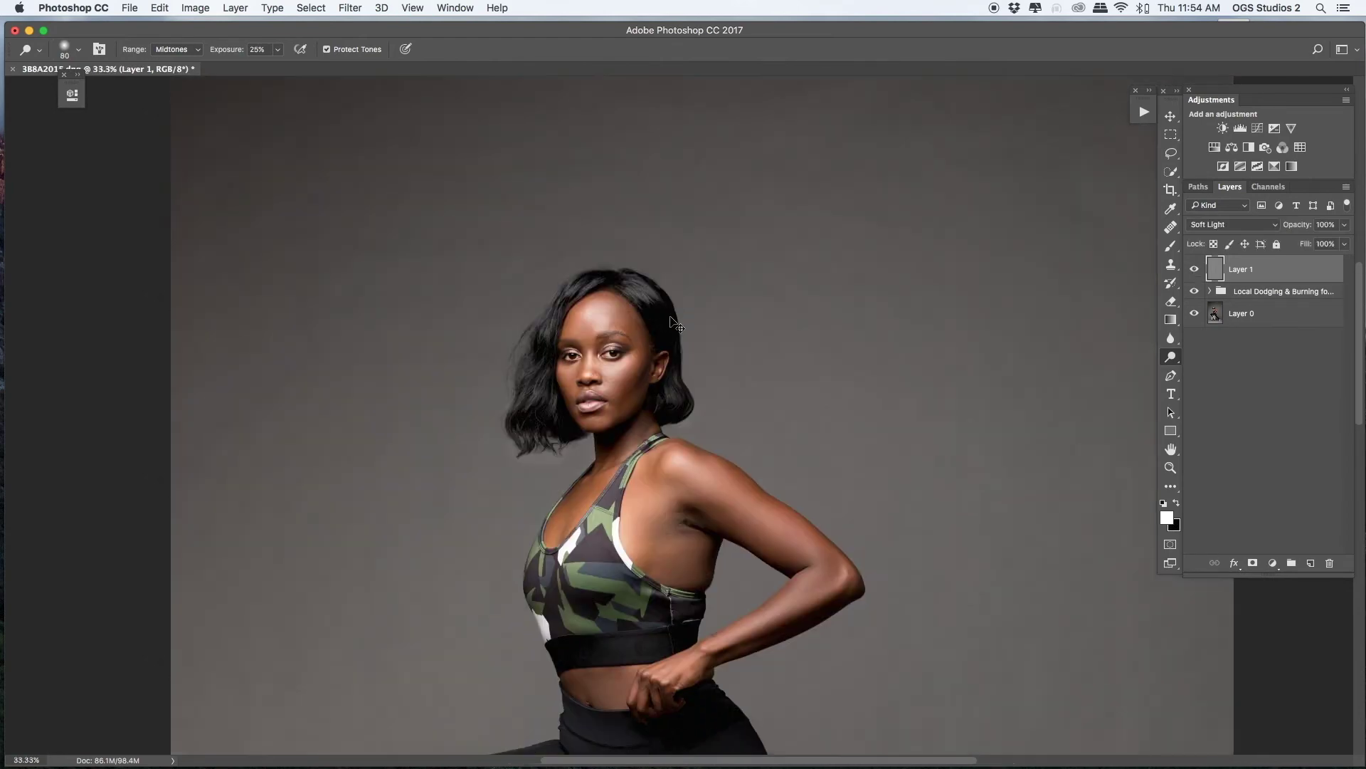
pyautogui.press('super+plus')
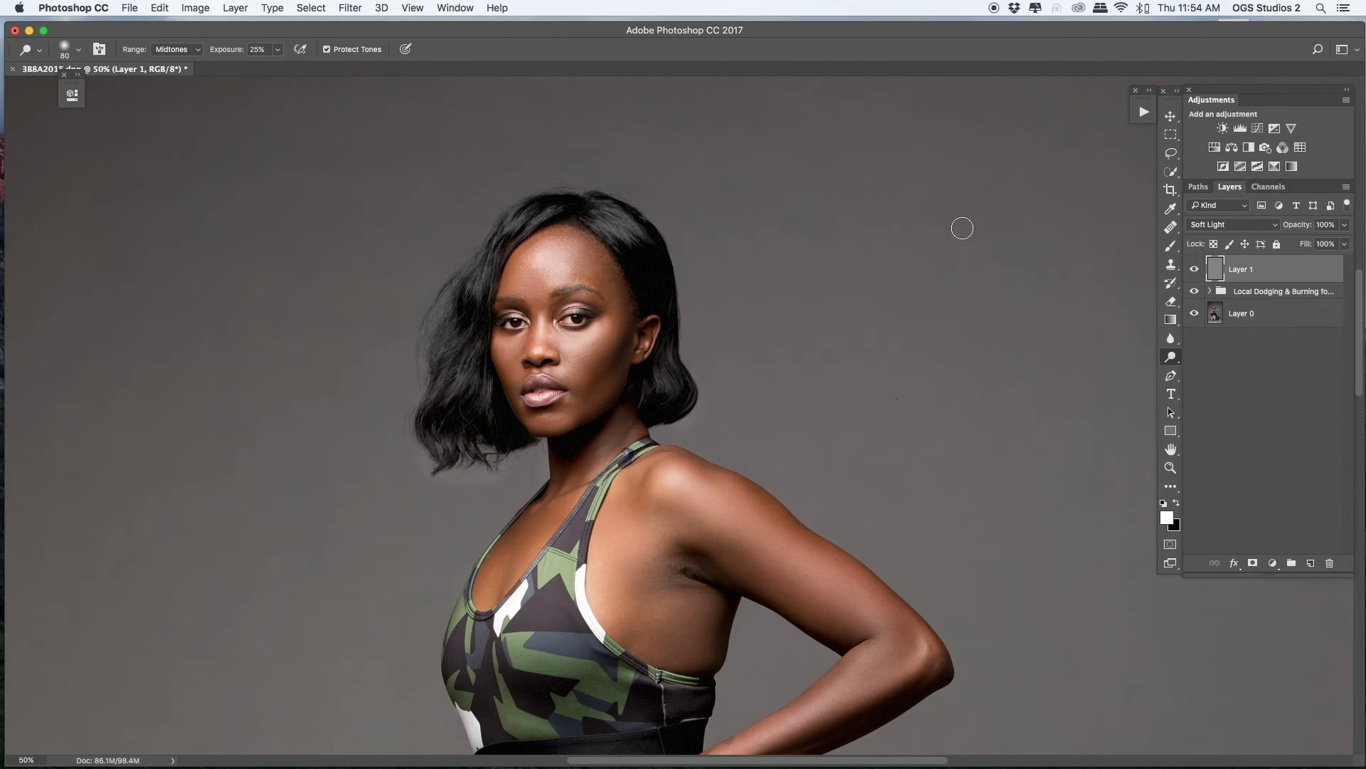
# Burn the hair and facial contours around the nose on the gray Soft Light layer with the Burn tool at Midtones and 50% exposure
pyautogui.click(1171, 362)
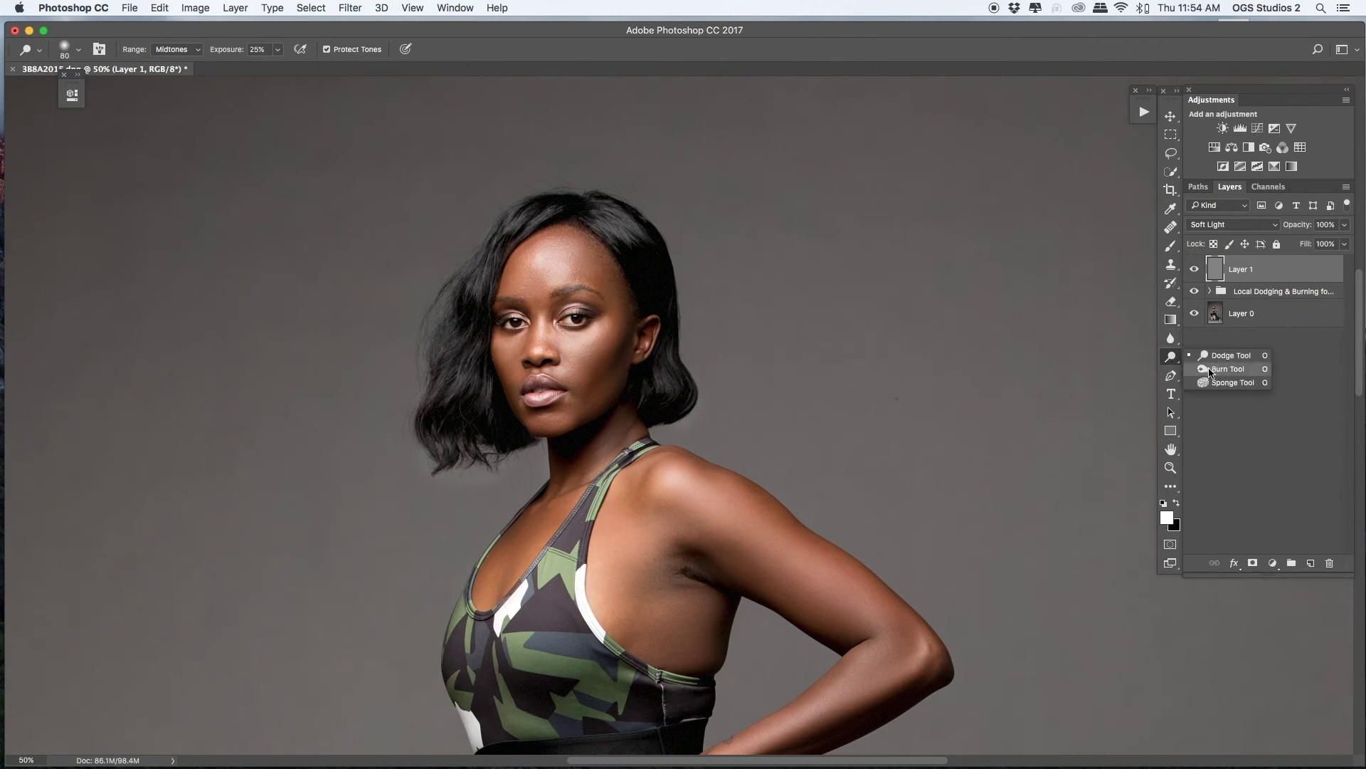
pyautogui.click(1210, 370)
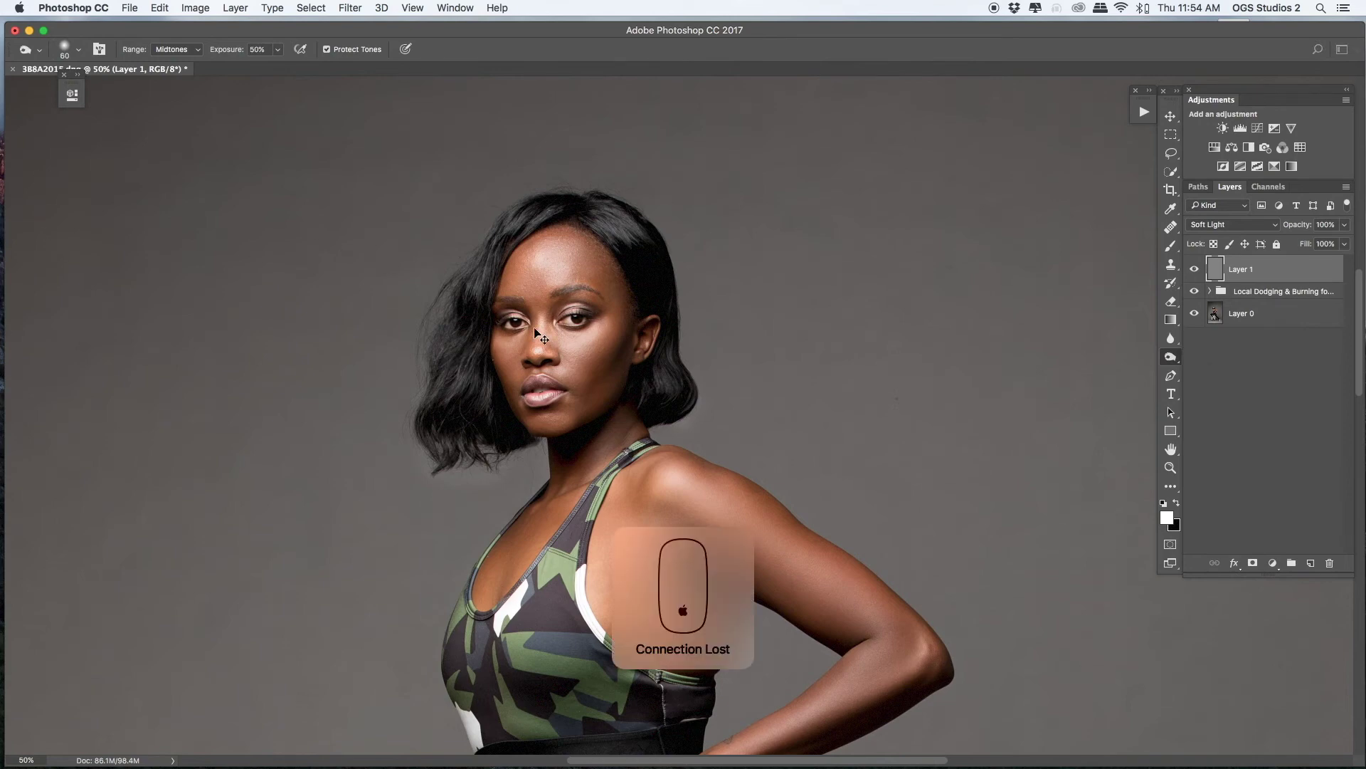
pyautogui.press('super+plus')
pyautogui.moveTo(440, 406); pyautogui.dragTo(519, 386)
pyautogui.press('[')
pyautogui.press('[')
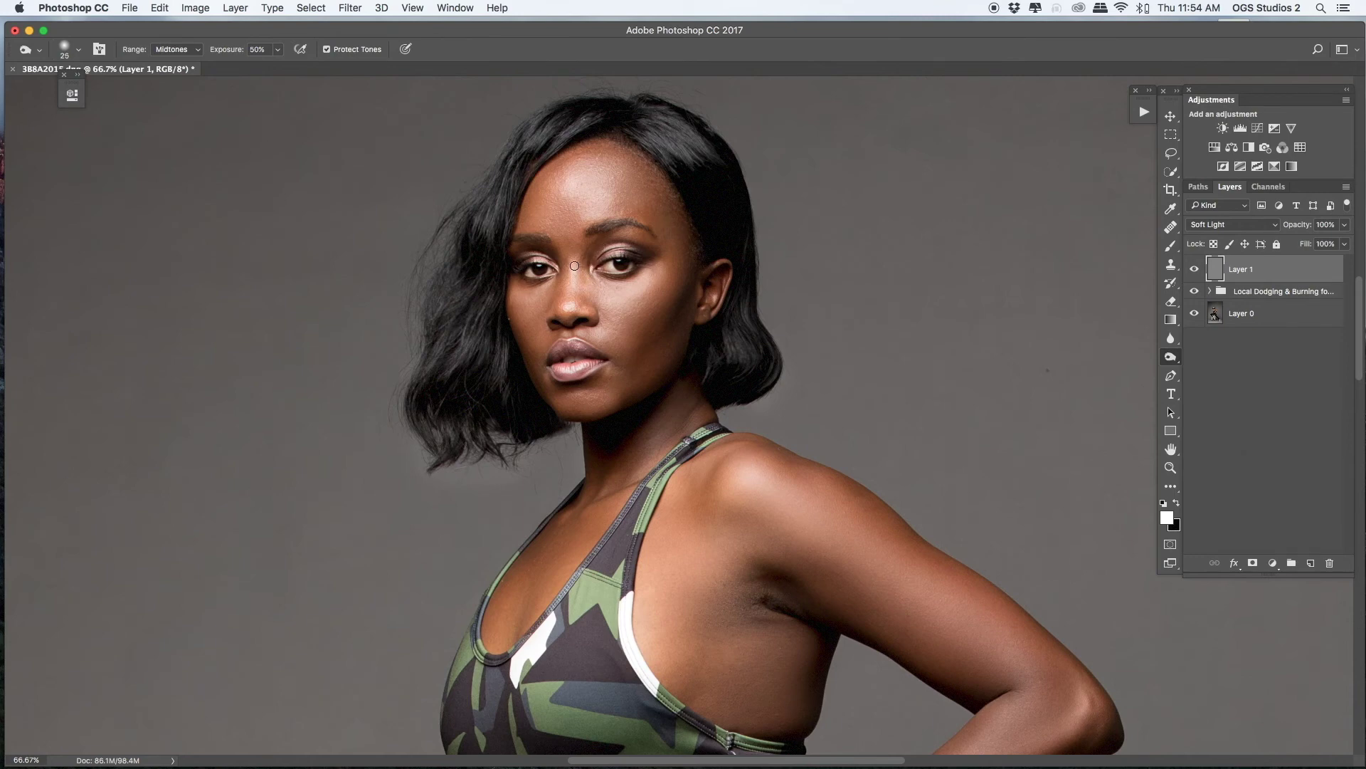
# Lower the gray Soft Light layer's opacity to 71%
pyautogui.press('super+minus')
pyautogui.press('super+minus')
pyautogui.press('super+minus')
pyautogui.press('super+minus')
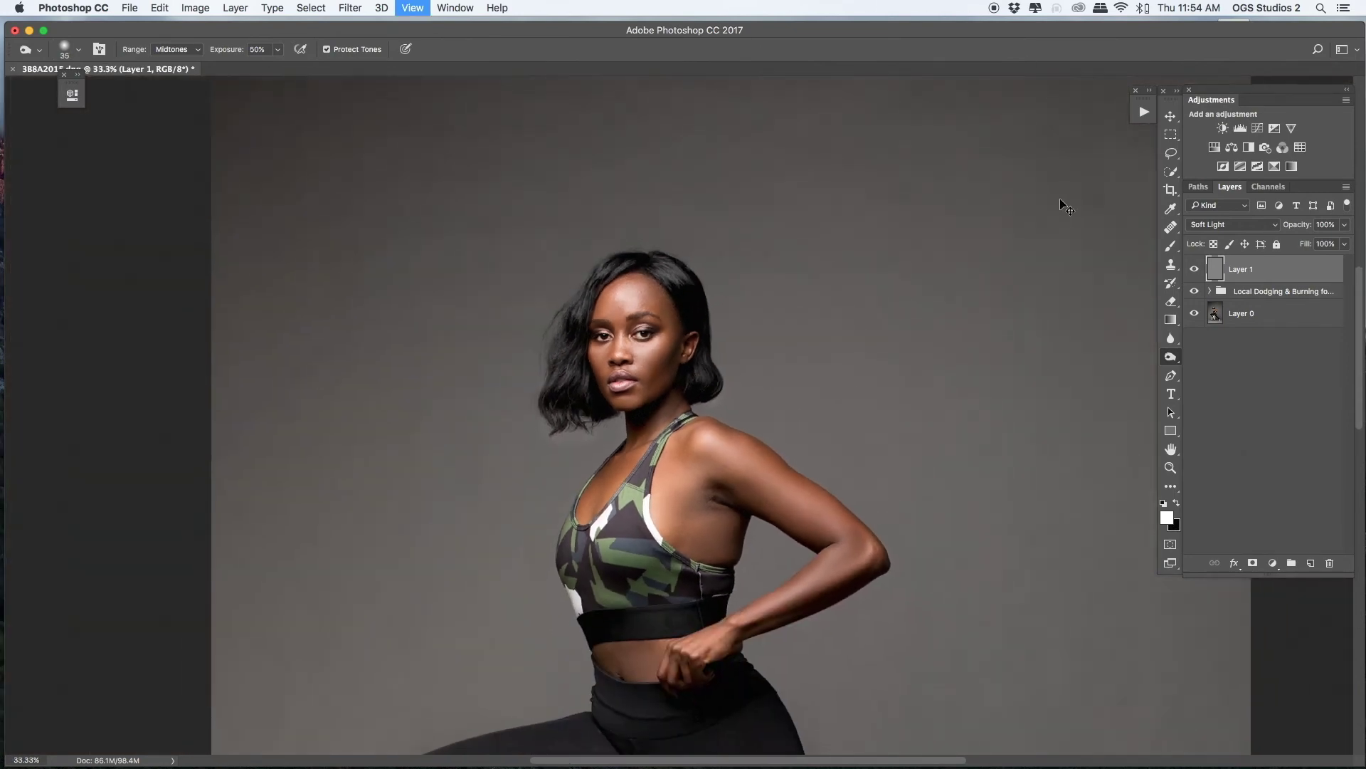
pyautogui.press('super+minus')
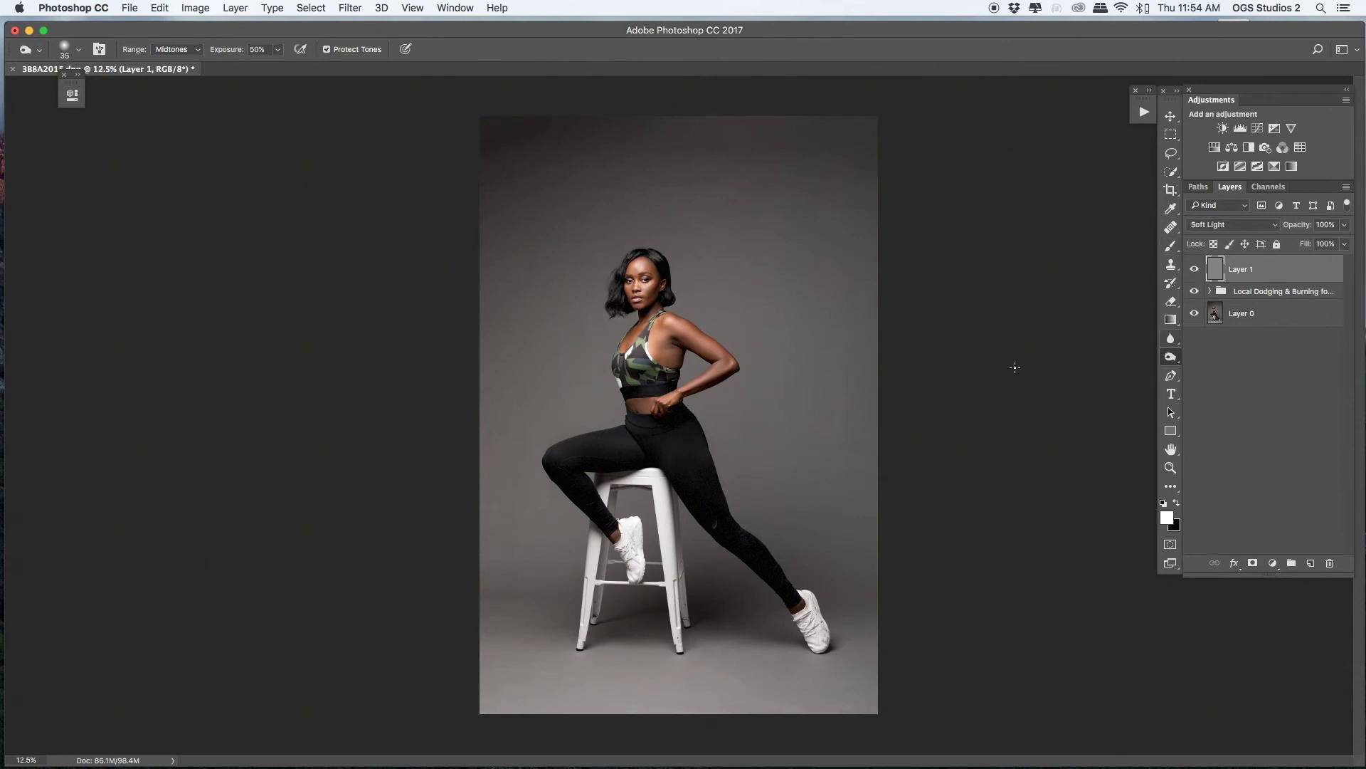
pyautogui.click(1344, 244)
pyautogui.click(1327, 243)
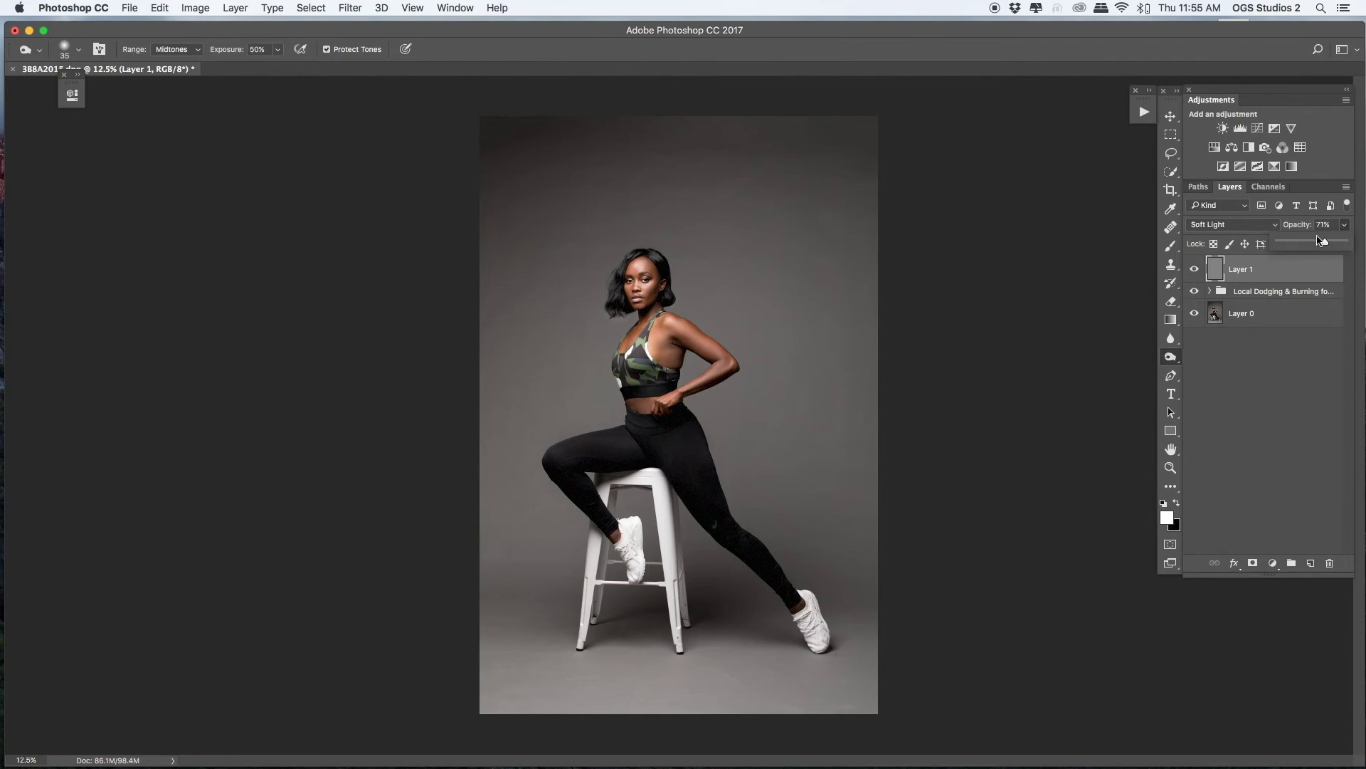
pyautogui.rightClick(1290, 281)
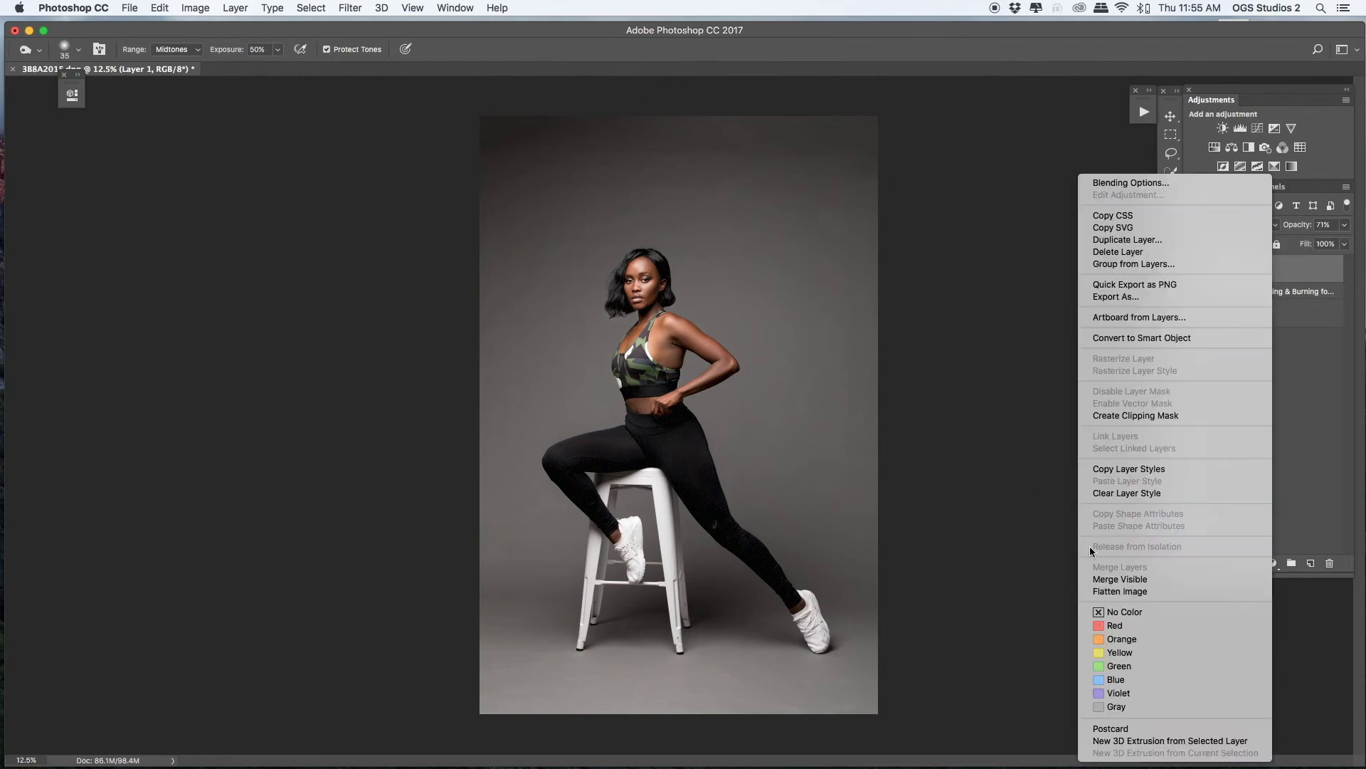
pyautogui.click(991, 548)
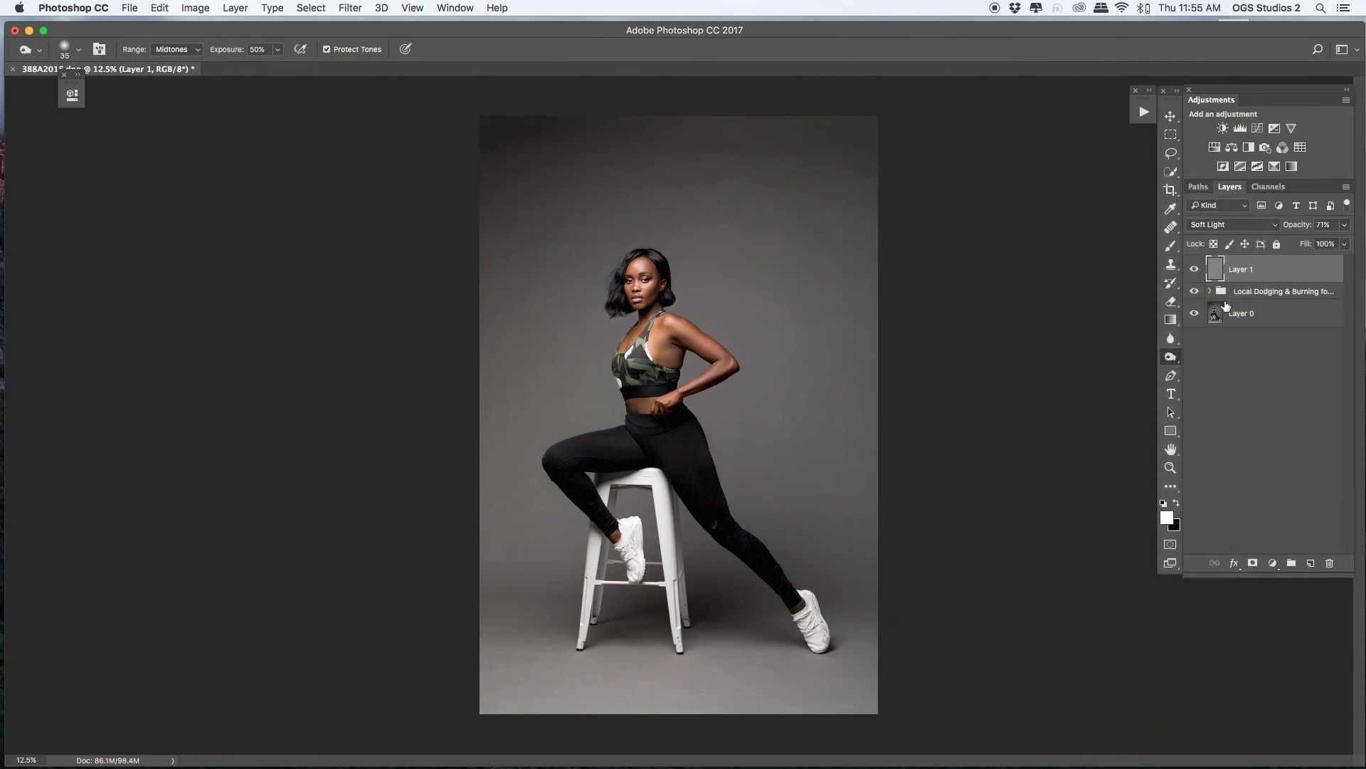
pyautogui.rightClick(1226, 306)
pyautogui.click(790, 543)
# Flatten the image, discarding hidden layers, and duplicate the Background layer
pyautogui.rightClick(1275, 283)
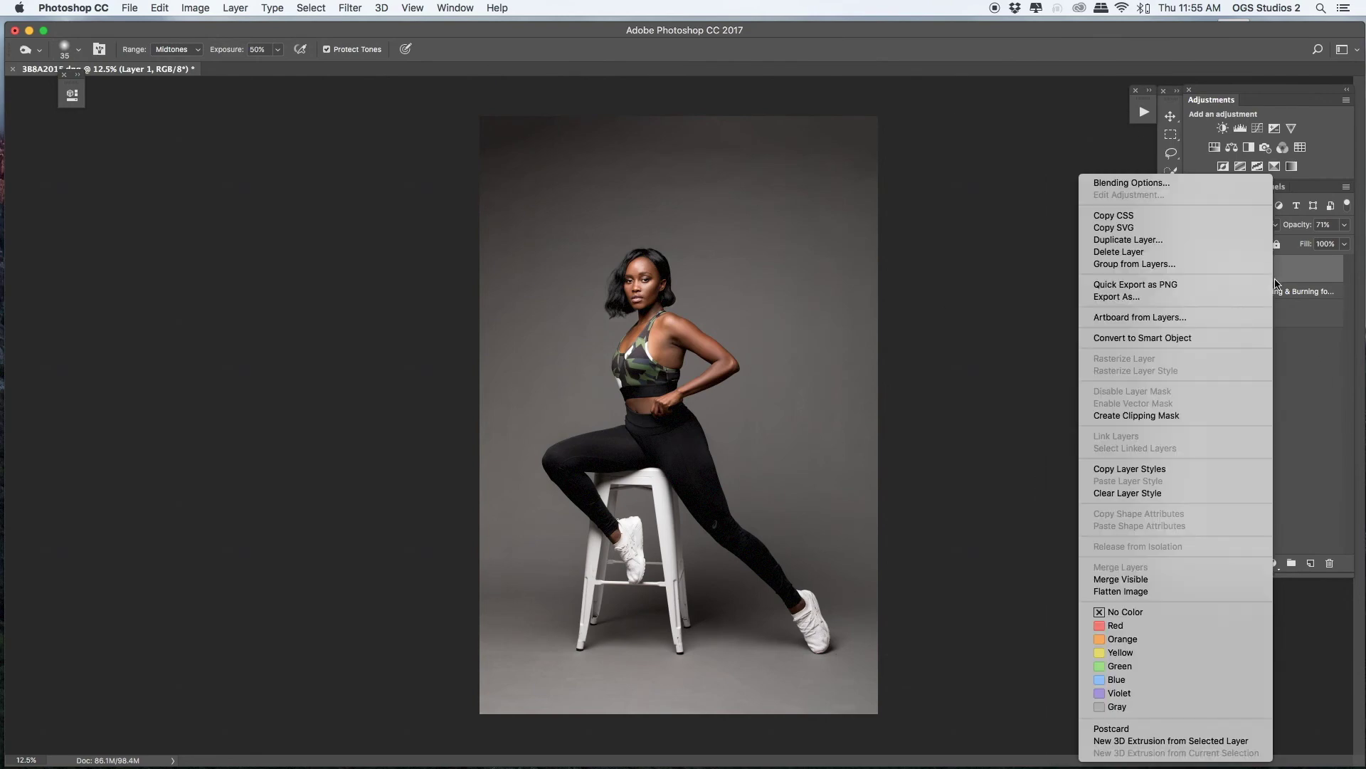
pyautogui.click(1123, 592)
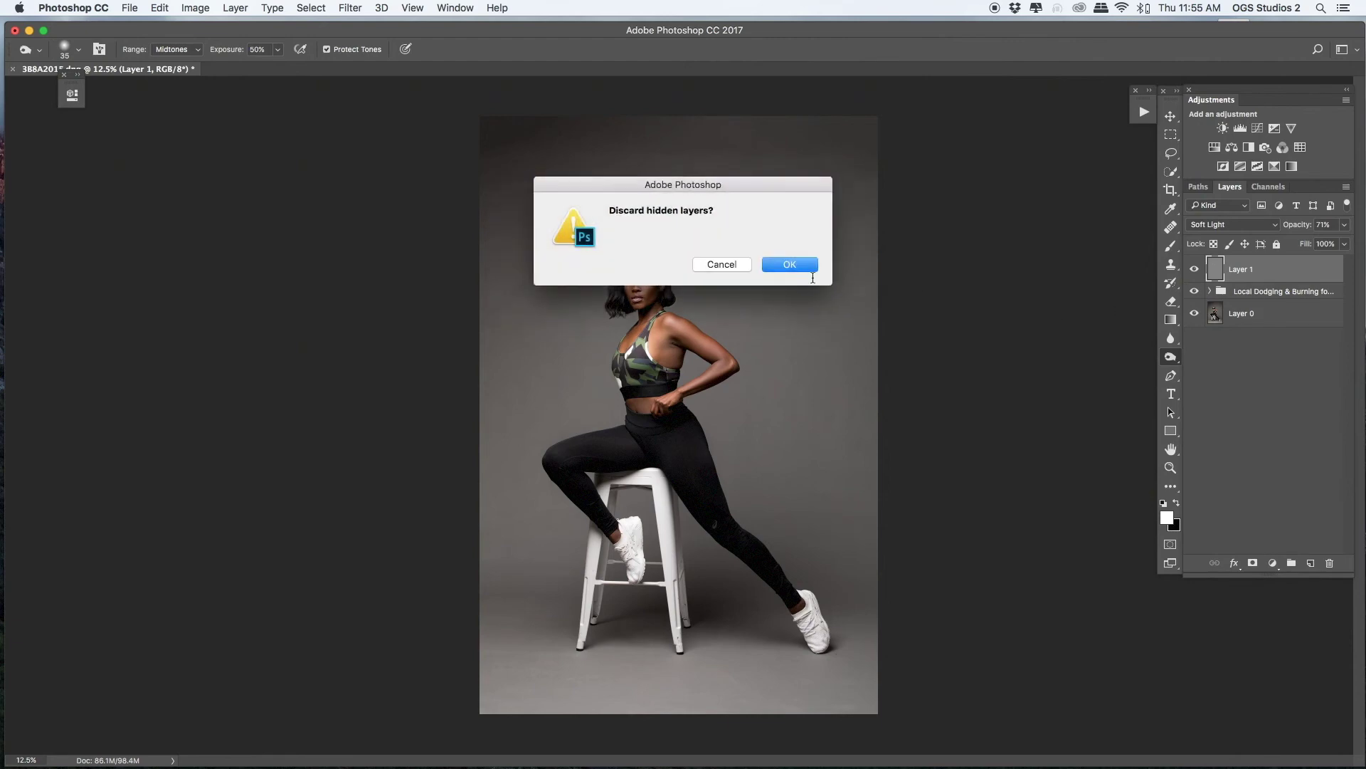
pyautogui.click(790, 265)
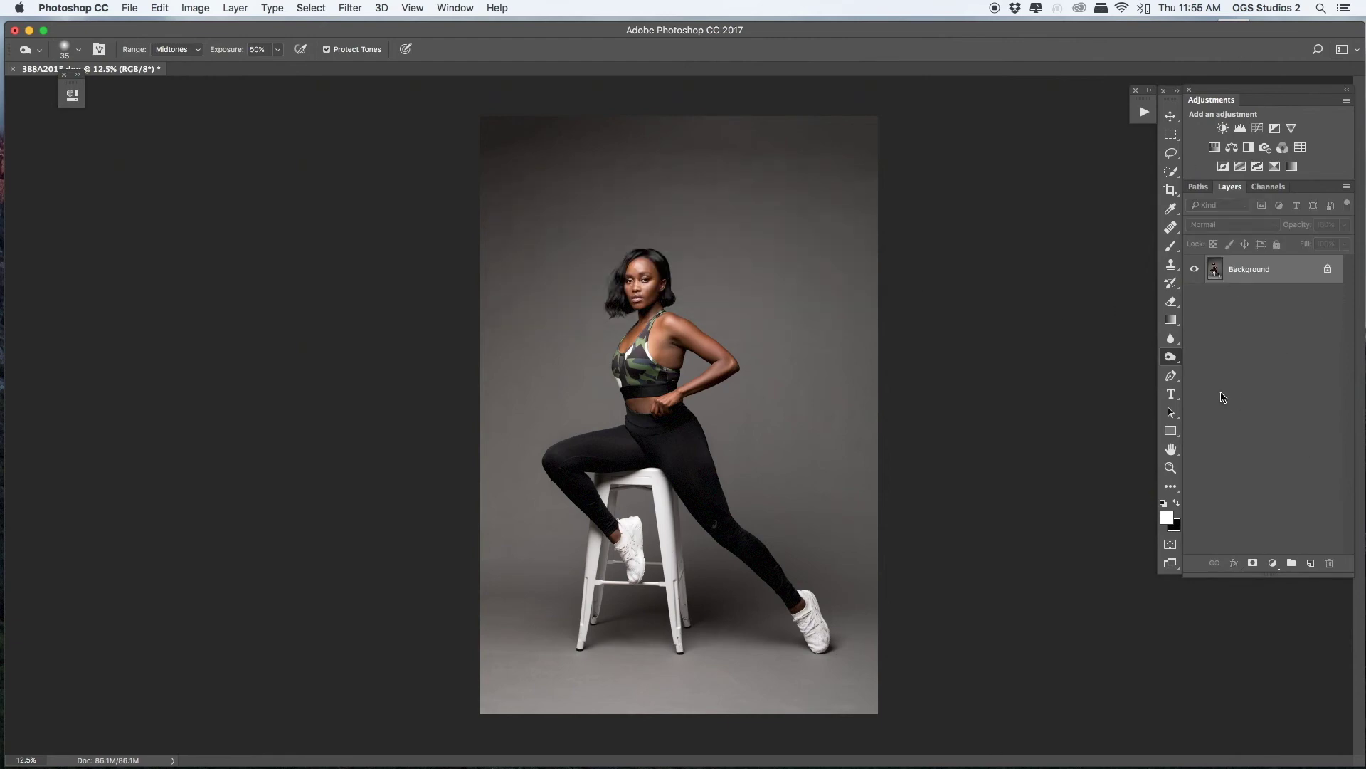
pyautogui.press('super+j')
# Sample a light skin tone from the lit skin beside the top's strap with the Eyedropper at 11 by 11 Average
pyautogui.press('super+plus')
pyautogui.press('super+plus')
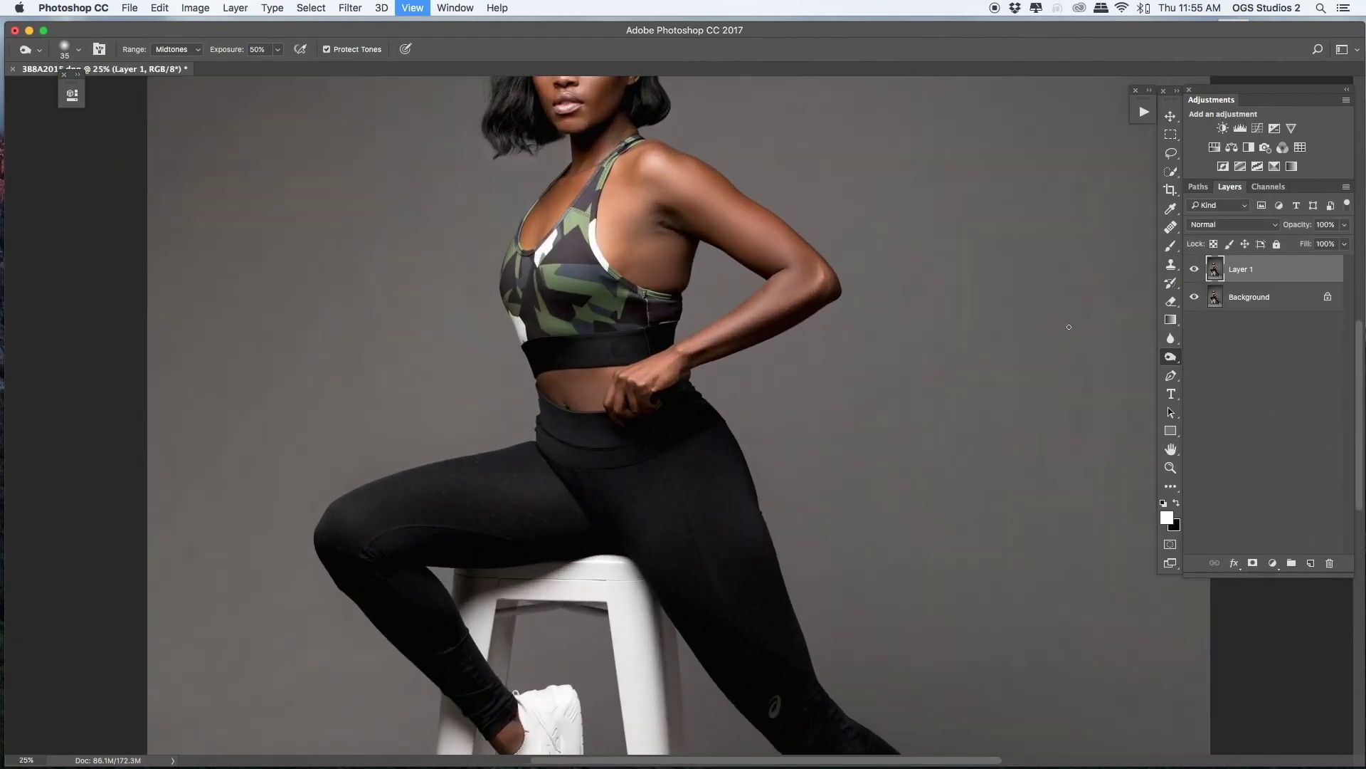
pyautogui.press('i')
pyautogui.click(670, 252)
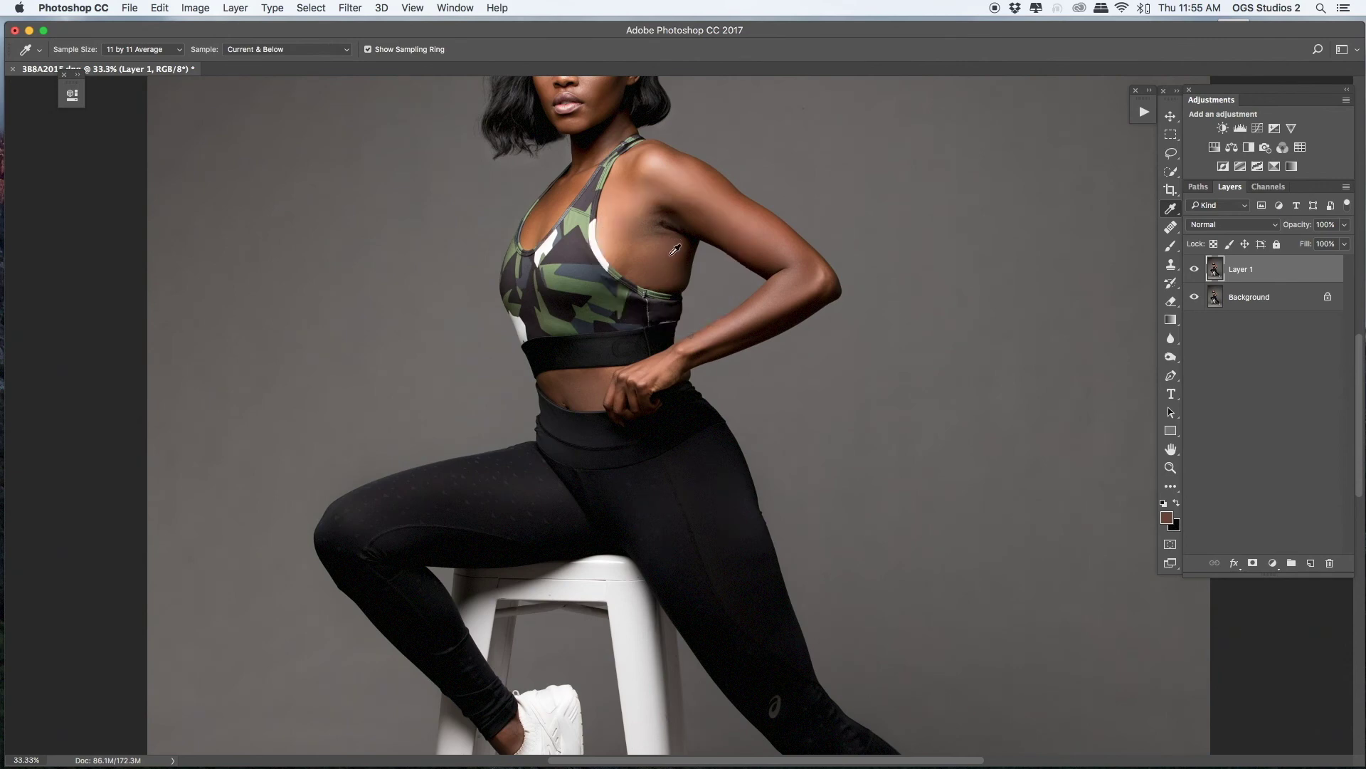
pyautogui.moveTo(637, 204); pyautogui.dragTo(646, 195)
# Add a Solid Color fill layer with the sampled skin tone and set its blend mode to Color
pyautogui.click(1273, 562)
pyautogui.click(1286, 577)
pyautogui.press('Return')
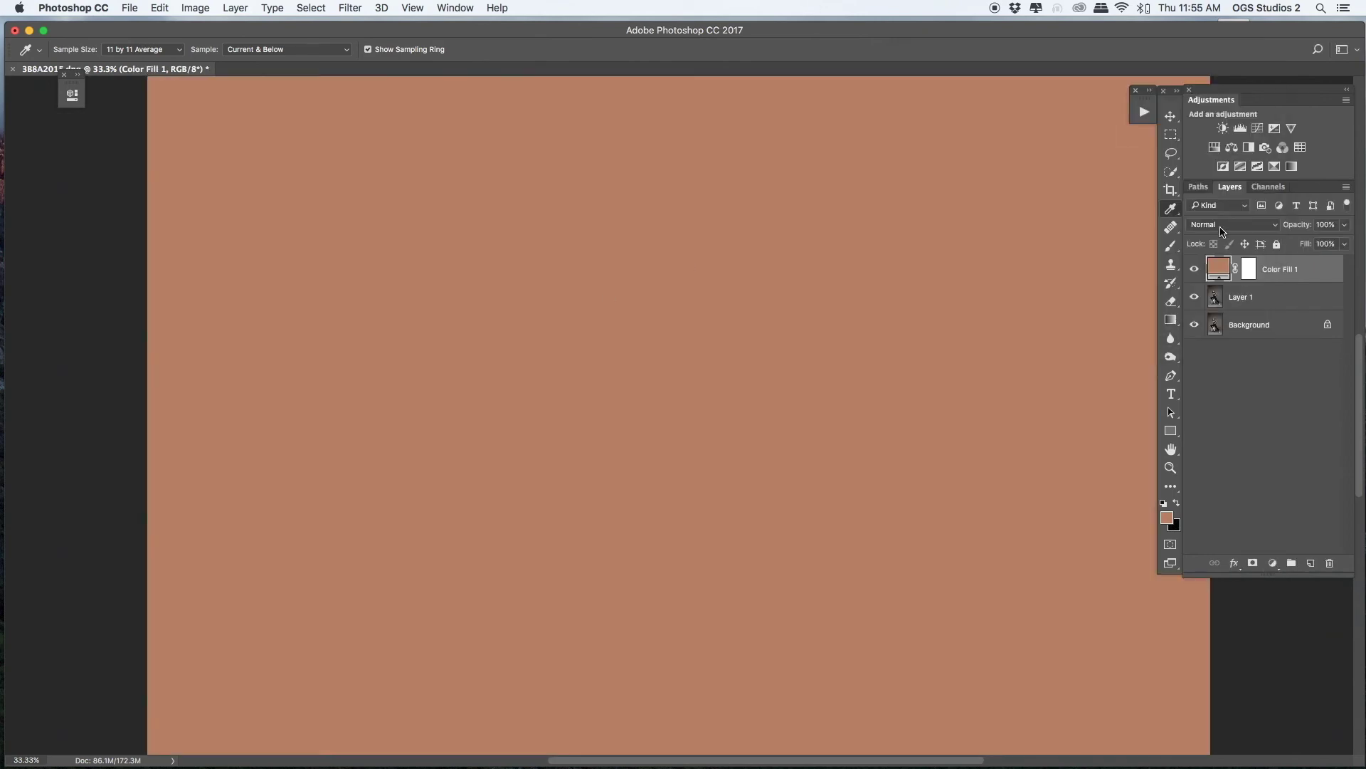
pyautogui.click(1223, 226)
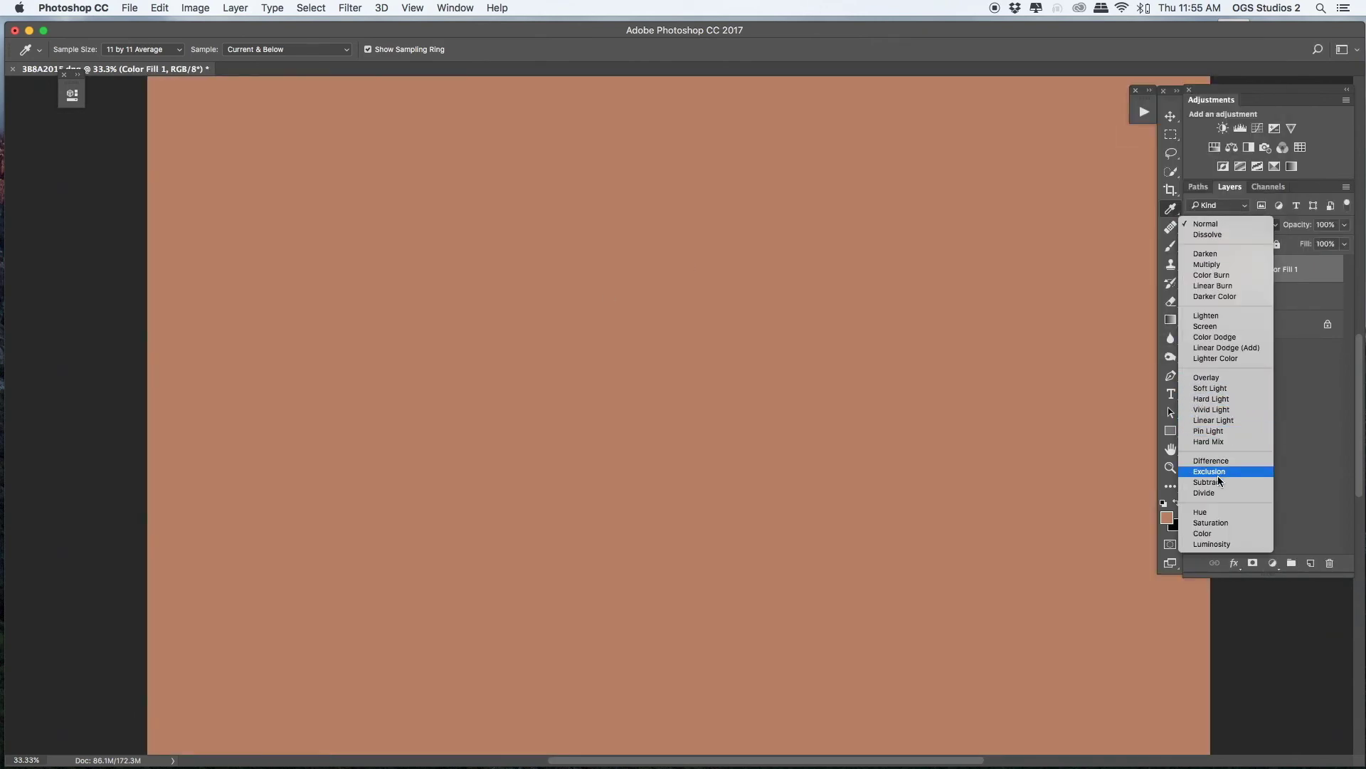
pyautogui.click(1204, 533)
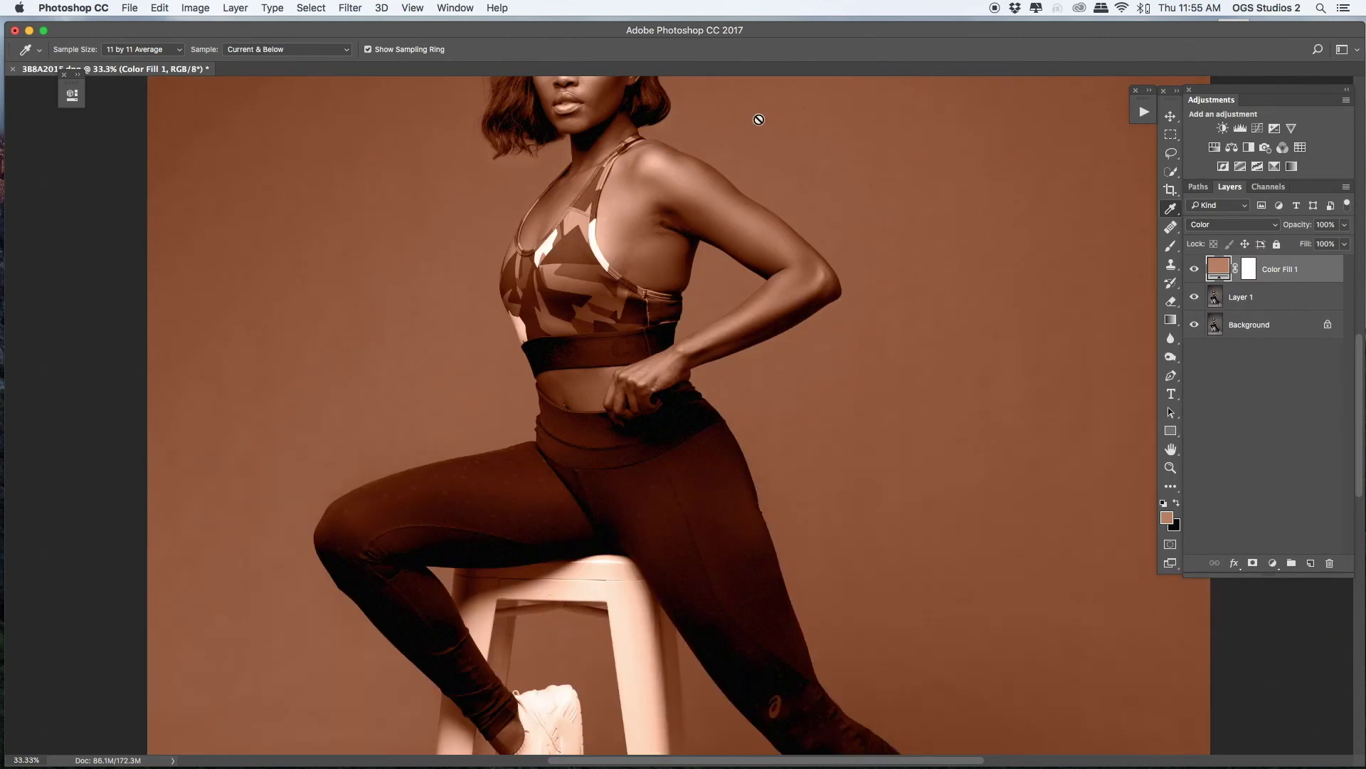
# Set the Brush opacity to 50% and invert the Color Fill layer's mask to black
pyautogui.press('b')
pyautogui.press('Return')
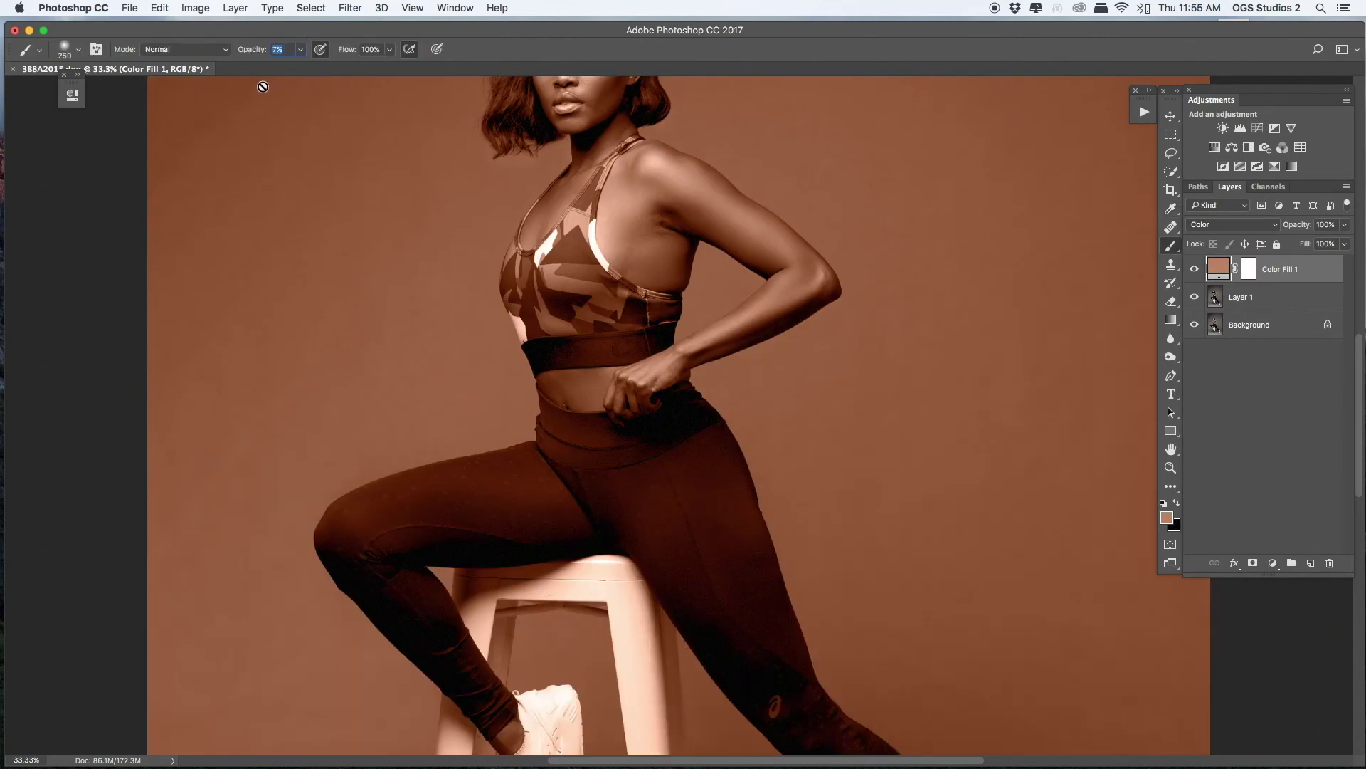
pyautogui.write('50')
pyautogui.press('Return')
pyautogui.click(1249, 268)
pyautogui.press('super+i')
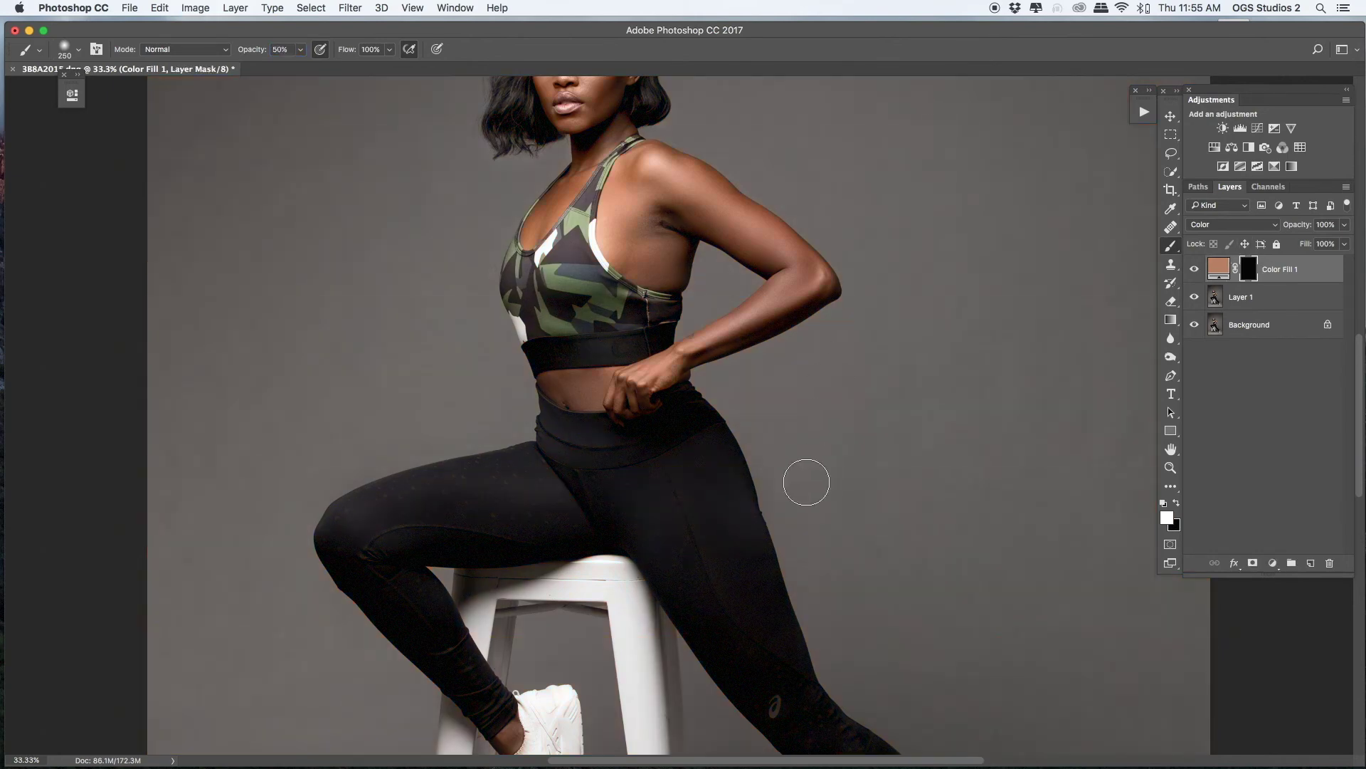
# Paint the skin tone over the duller skin areas on the Color Fill mask with a white brush around size 150
pyautogui.press('[')
pyautogui.press('[')
pyautogui.press('[')
pyautogui.press('[')
pyautogui.press(']')
pyautogui.press(']')
pyautogui.press('[')
# Compare the skin colour with and without the Color Fill layer
pyautogui.click(1196, 268)
pyautogui.click(1195, 268)
pyautogui.click(1196, 269)
pyautogui.click(1196, 268)
# Enlarge the brush to size 200 and lower the Color Fill layer's opacity to 50%
pyautogui.press('super+0')
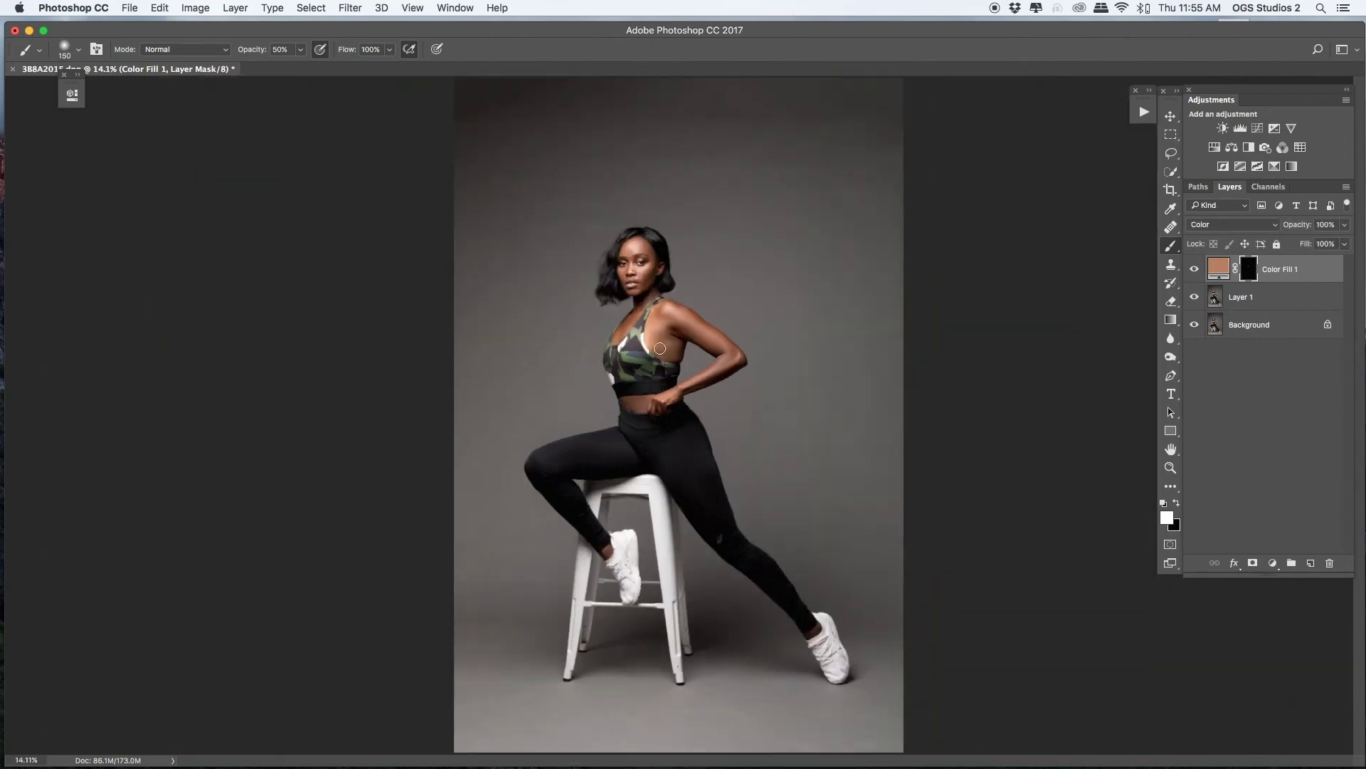
pyautogui.press(']')
pyautogui.press(']')
pyautogui.click(1346, 244)
# Flatten the colour correction into the image and create a duplicate layer above the Background
pyautogui.press('super+equal')
pyautogui.press('super+equal')
pyautogui.press('super+equal')
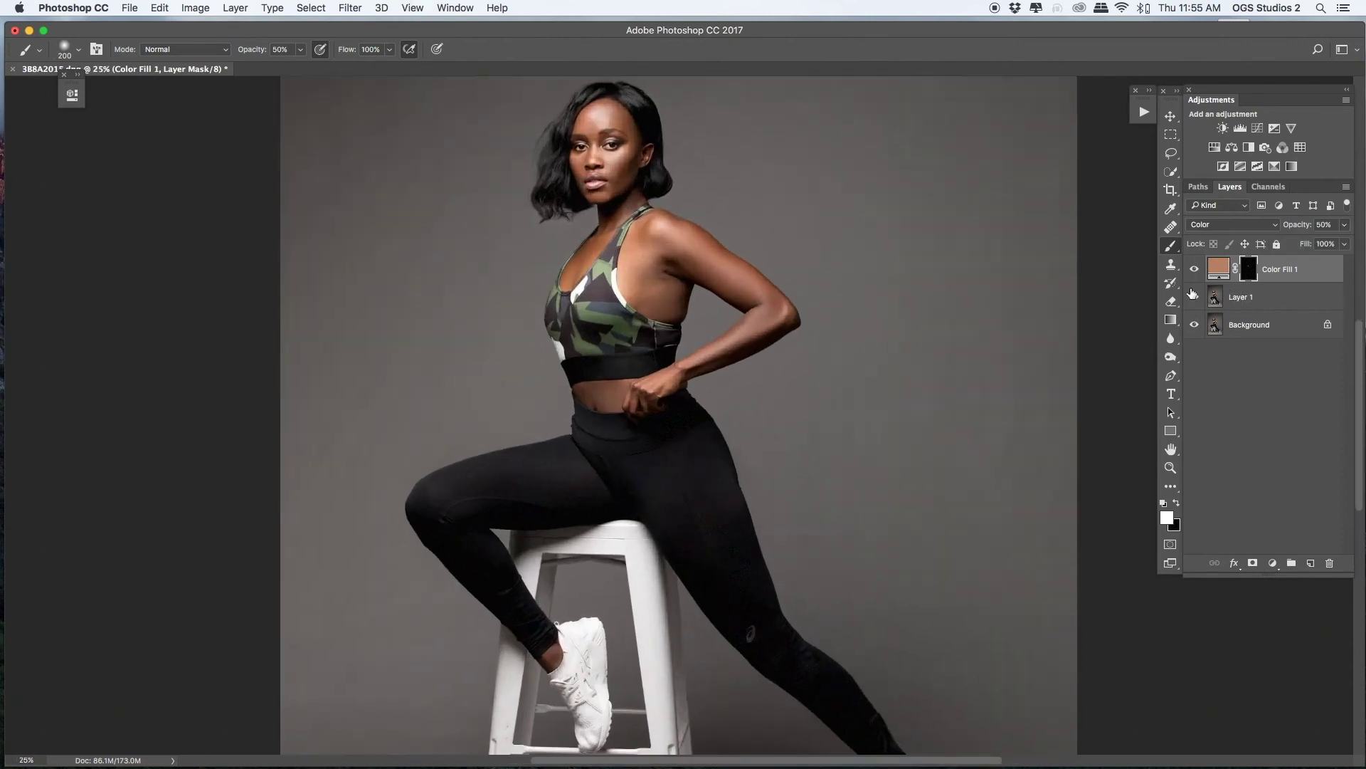
pyautogui.press('super+equal')
pyautogui.scroll(5, 674, 513)
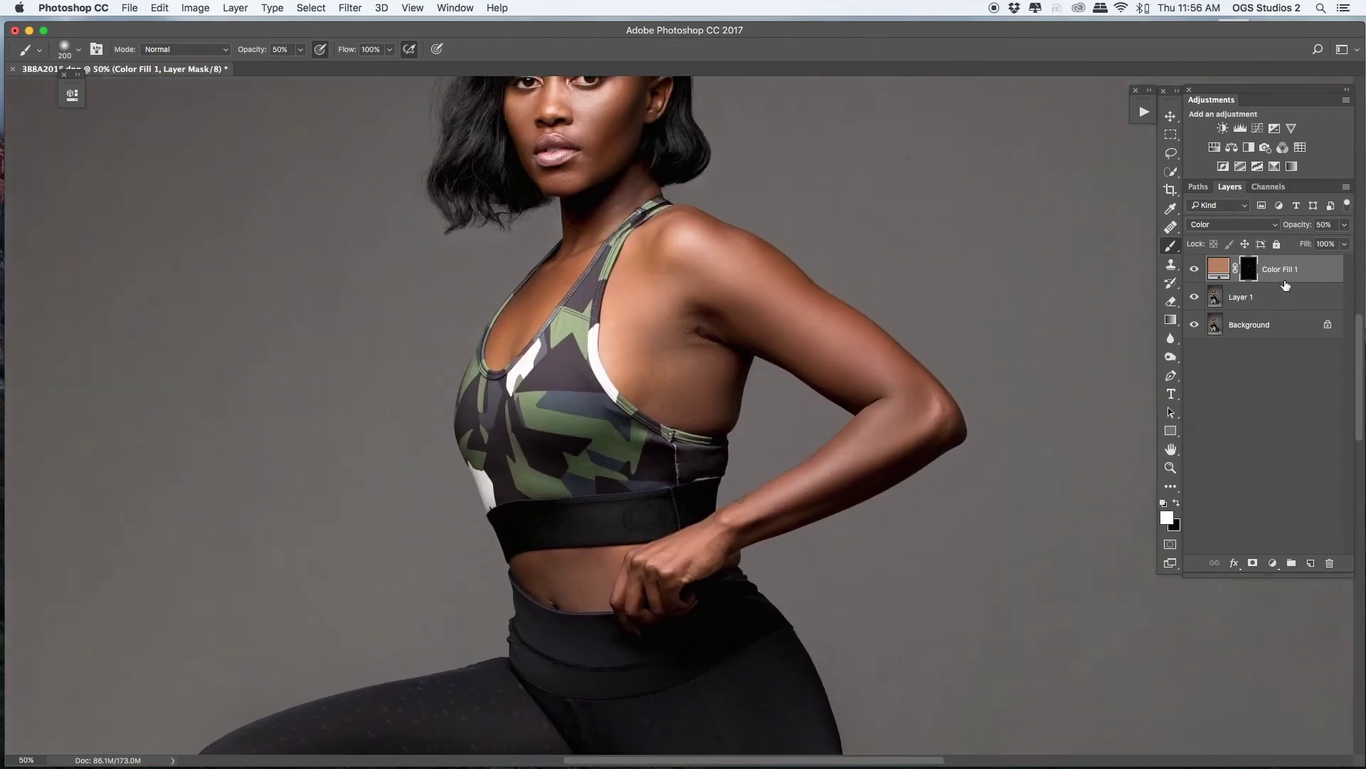
pyautogui.rightClick(1323, 271)
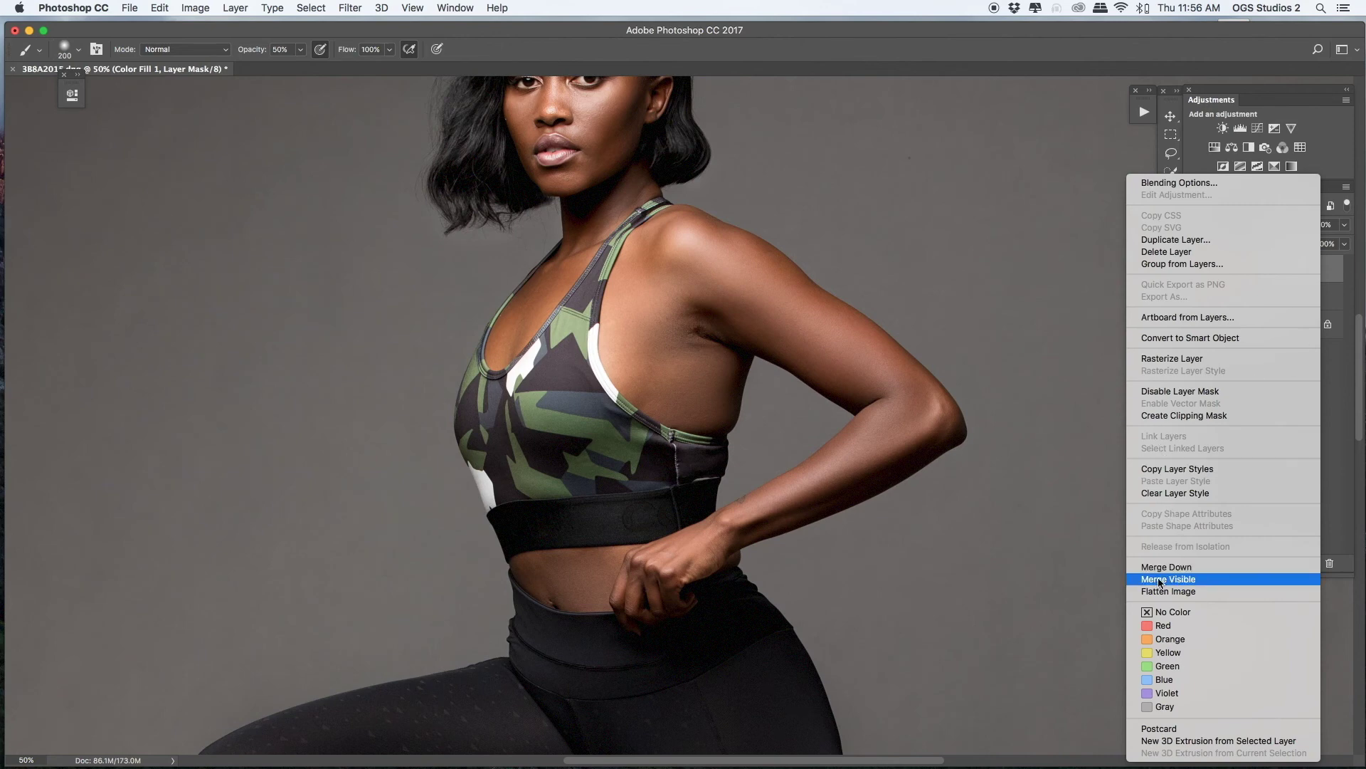
pyautogui.click(1139, 567)
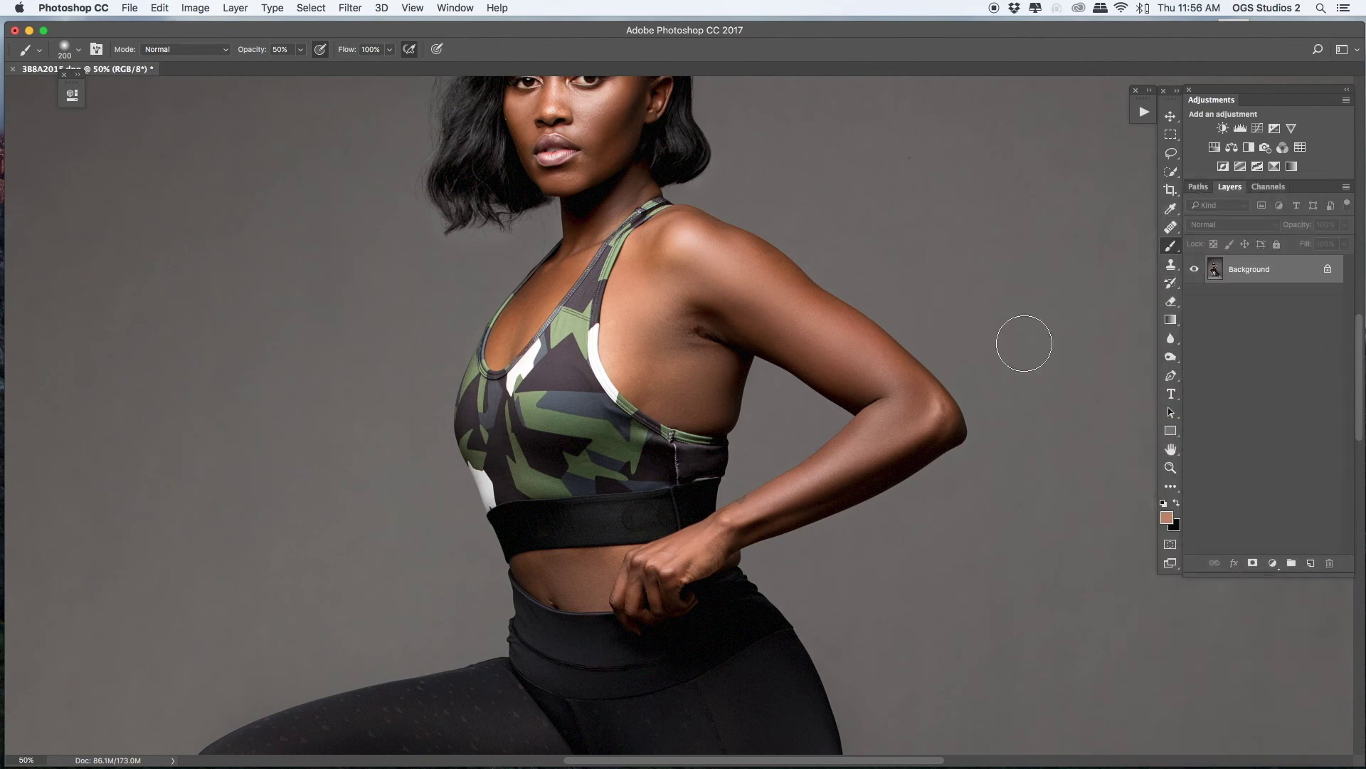
pyautogui.press('super+shift+alt+n')
# Try to clone away the dark underarm crease with the Clone Stamp at brush size 45
pyautogui.press('s')
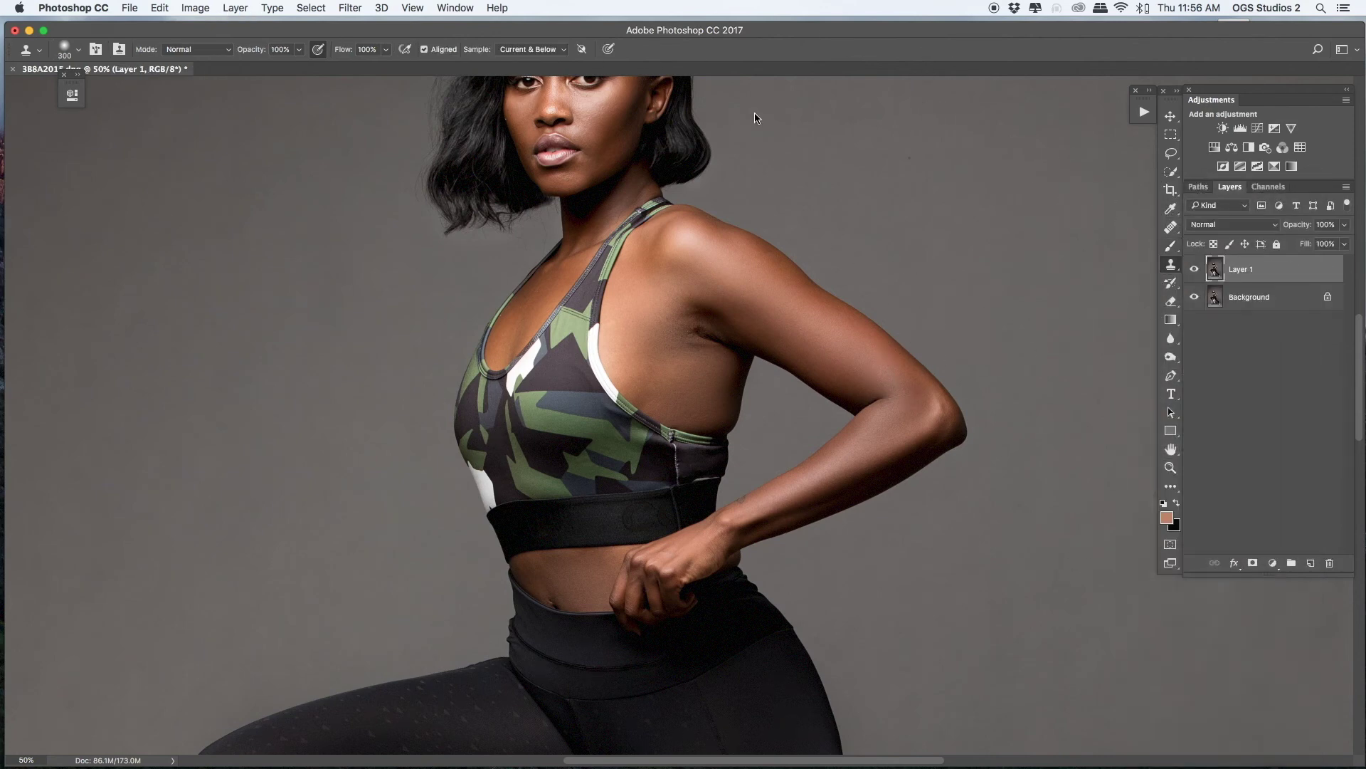
pyautogui.press('[')
pyautogui.press('[')
pyautogui.press('[')
pyautogui.press('[')
pyautogui.press('[')
pyautogui.press('[')
pyautogui.press('[')
pyautogui.press('[')
pyautogui.press('[')
pyautogui.press('[')
pyautogui.press('super+equal')
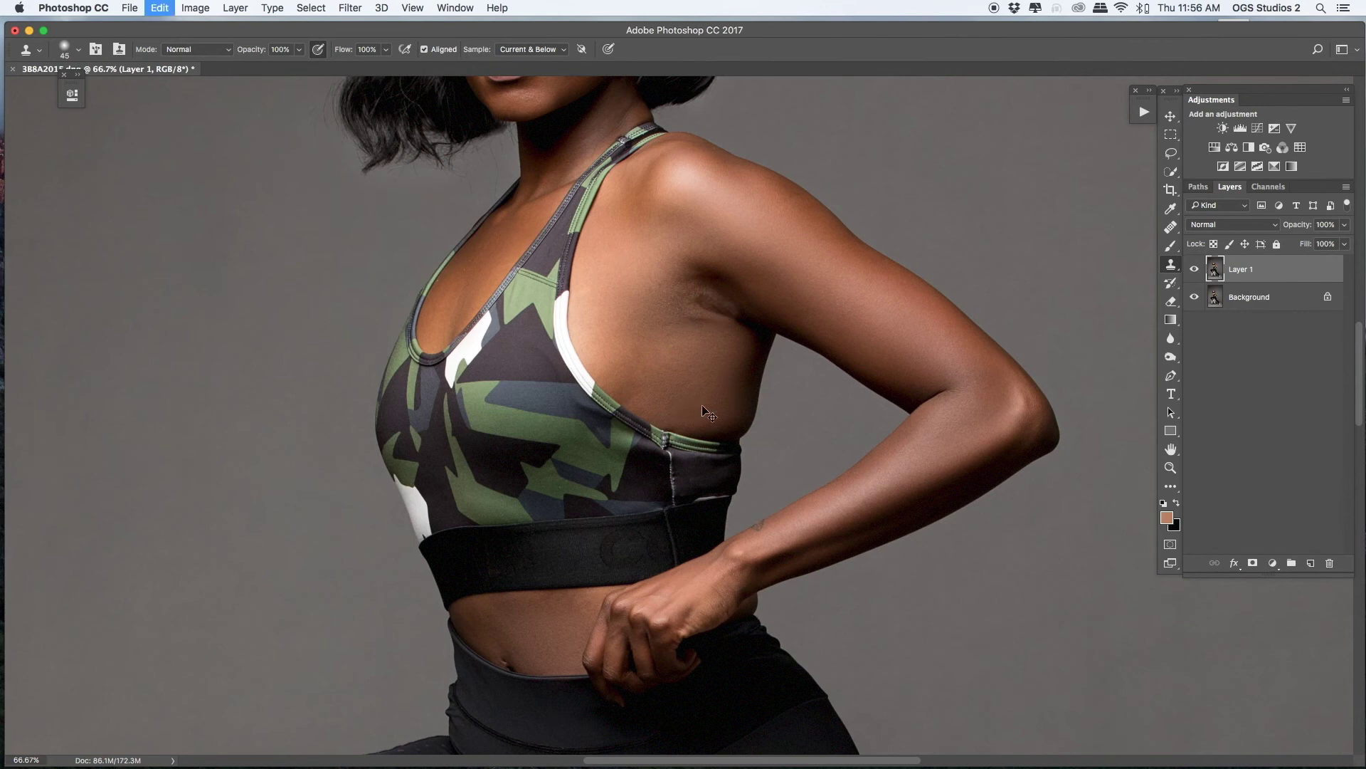
# Try to heal the underarm crease in one stroke with an enlarged Healing Brush
pyautogui.press('j')
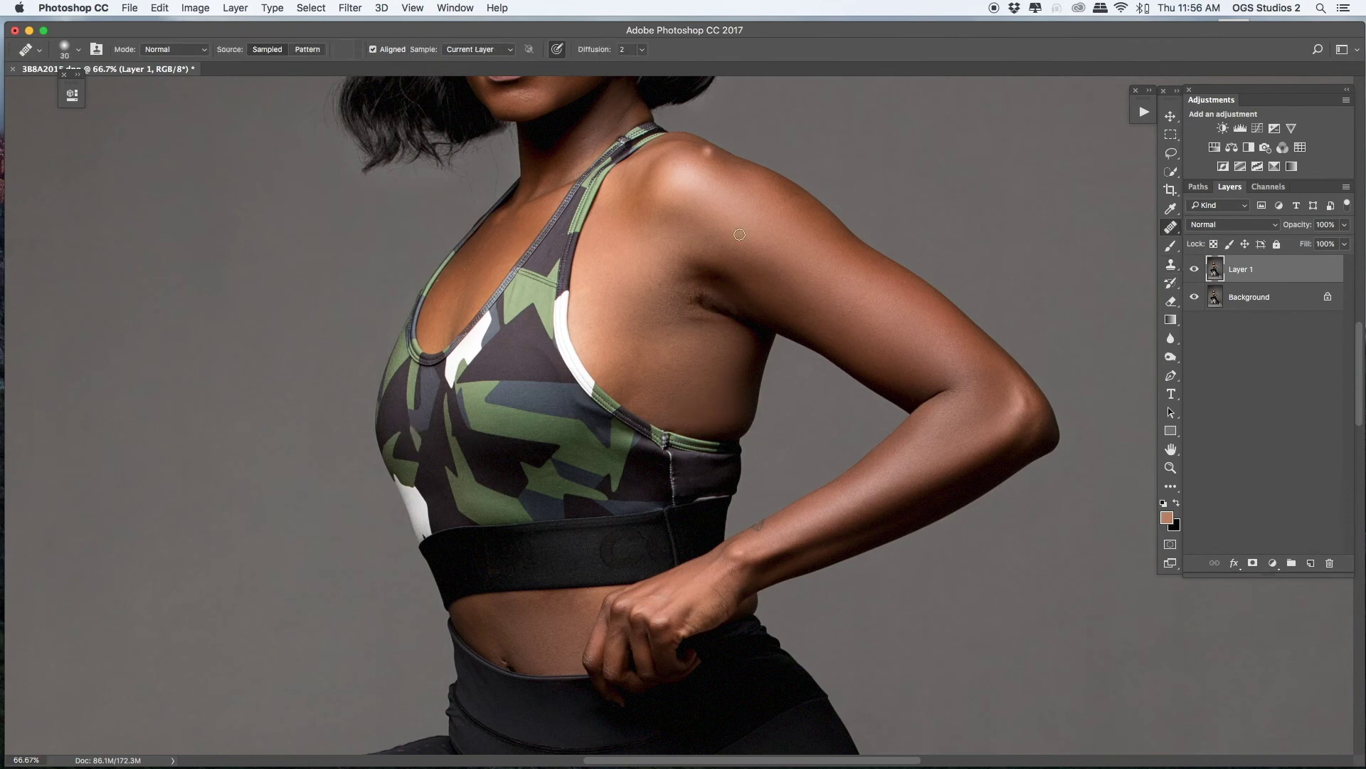
pyautogui.press(']')
pyautogui.press(']')
pyautogui.press(']')
pyautogui.press(']')
pyautogui.moveTo(699, 303); pyautogui.dragTo(724, 326)
pyautogui.press('super+z')
# Try to heal the underarm crease with a size 50 Healing Brush, sampling skin beside and below it
pyautogui.press('[')
pyautogui.press('[')
pyautogui.press('[')
pyautogui.keyDown('alt'); pyautogui.click(662, 304); pyautogui.keyUp('alt')
pyautogui.moveTo(689, 302)
pyautogui.mouseDown()
pyautogui.moveTo(735, 314)
pyautogui.moveTo(705, 312)
pyautogui.mouseUp()
pyautogui.keyDown('alt'); pyautogui.click(708, 335); pyautogui.keyUp('alt')
pyautogui.press('alt+super+z')
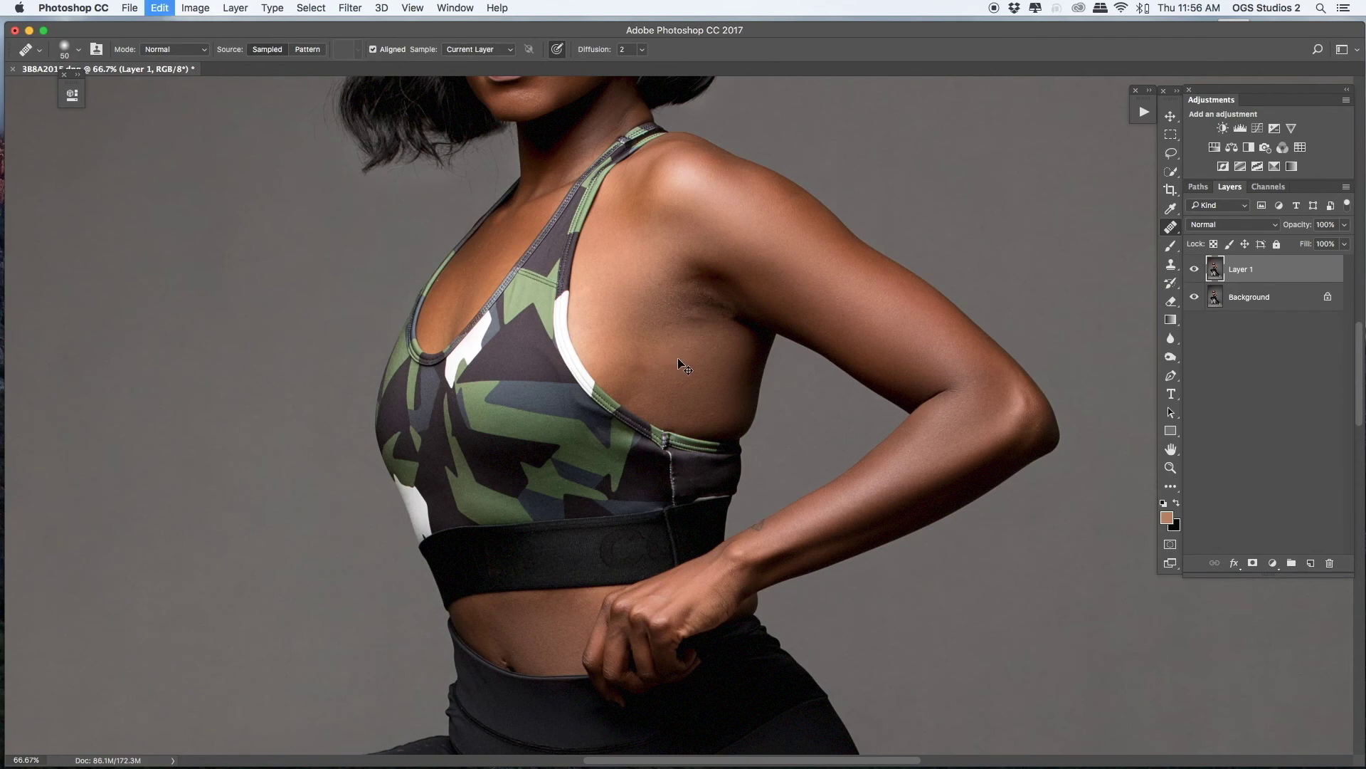
pyautogui.press('alt+super+z')
# Heal the underarm crease with the Healing Brush at sizes 50 and 80, sampling the adjacent clean skin
pyautogui.keyDown('alt'); pyautogui.click(678, 298); pyautogui.keyUp('alt')
pyautogui.moveTo(699, 300); pyautogui.dragTo(714, 303)
pyautogui.press(']')
pyautogui.press(']')
pyautogui.press(']')
pyautogui.keyDown('alt'); pyautogui.click(723, 337); pyautogui.keyUp('alt')
pyautogui.moveTo(703, 313); pyautogui.dragTo(728, 320)
pyautogui.press('alt+super+z')
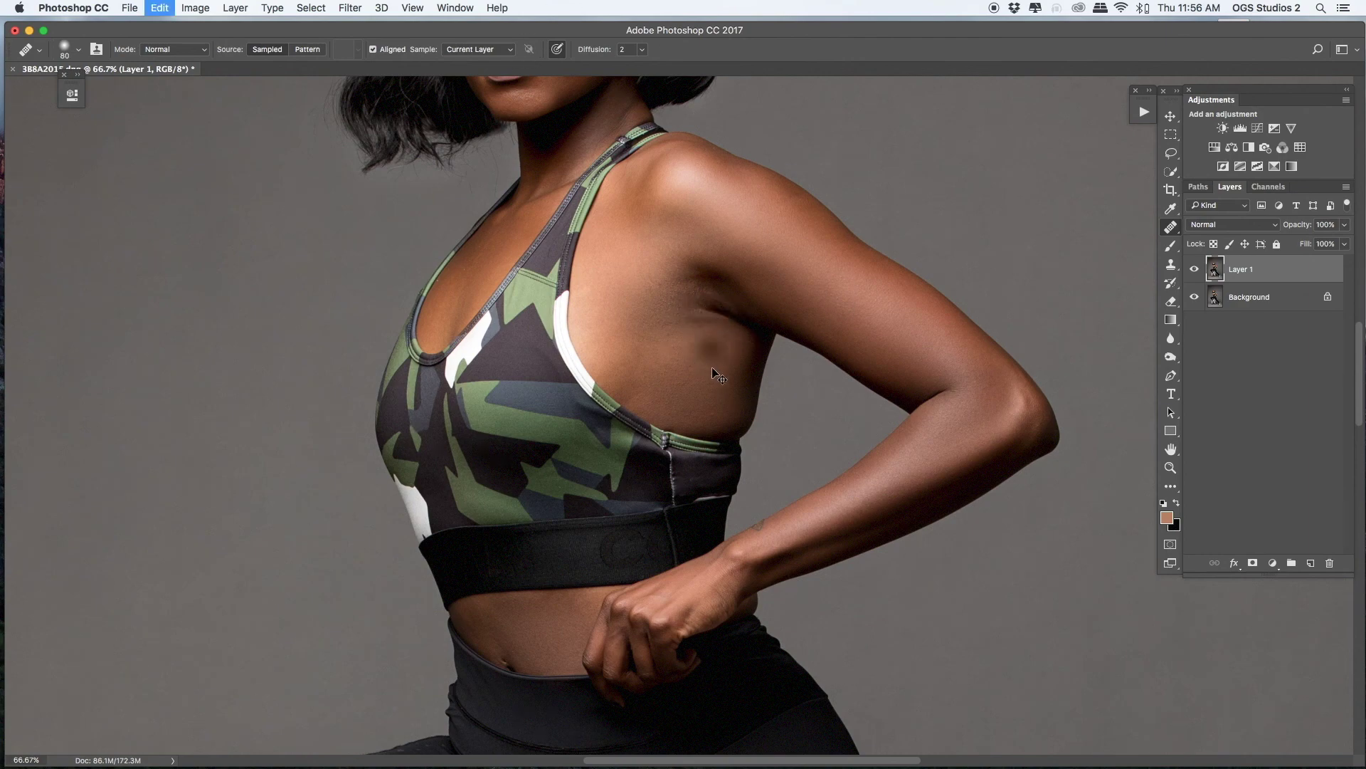
pyautogui.keyDown('alt'); pyautogui.click(717, 348); pyautogui.keyUp('alt')
pyautogui.moveTo(723, 329)
pyautogui.mouseDown()
pyautogui.moveTo(725, 318)
pyautogui.moveTo(693, 314)
pyautogui.mouseUp()
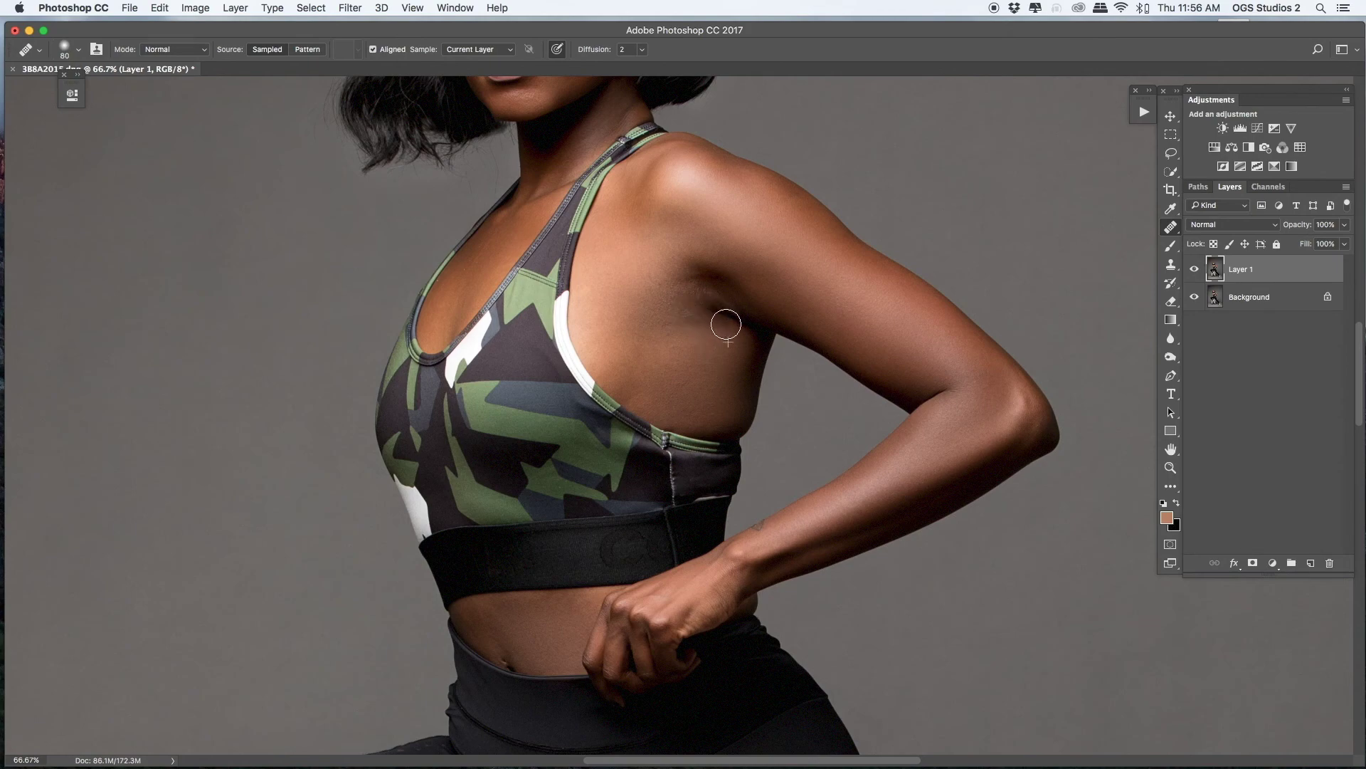
# Undo the stray healing stroke and touch up the skin near the underarm with the Healing Brush at size 40
pyautogui.click(554, 578)
pyautogui.press('super+z')
pyautogui.press('[')
pyautogui.press('[')
pyautogui.press('[')
pyautogui.press('[')
pyautogui.click(653, 285)
# Examine the retouched figure as a whole, and inspect the outer thigh edge of the leggings up close
pyautogui.press('super+minus')
pyautogui.press('super+minus')
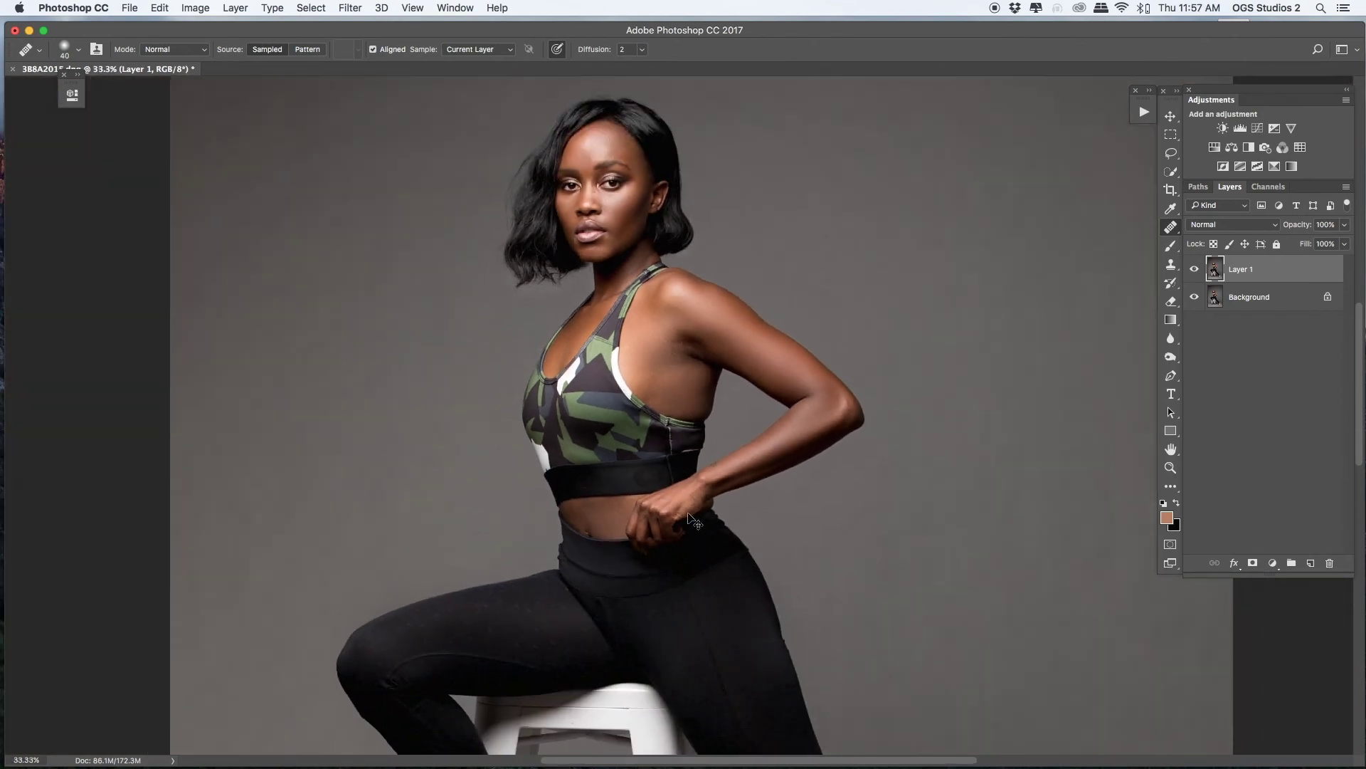
pyautogui.press('super+minus')
pyautogui.press('super+minus')
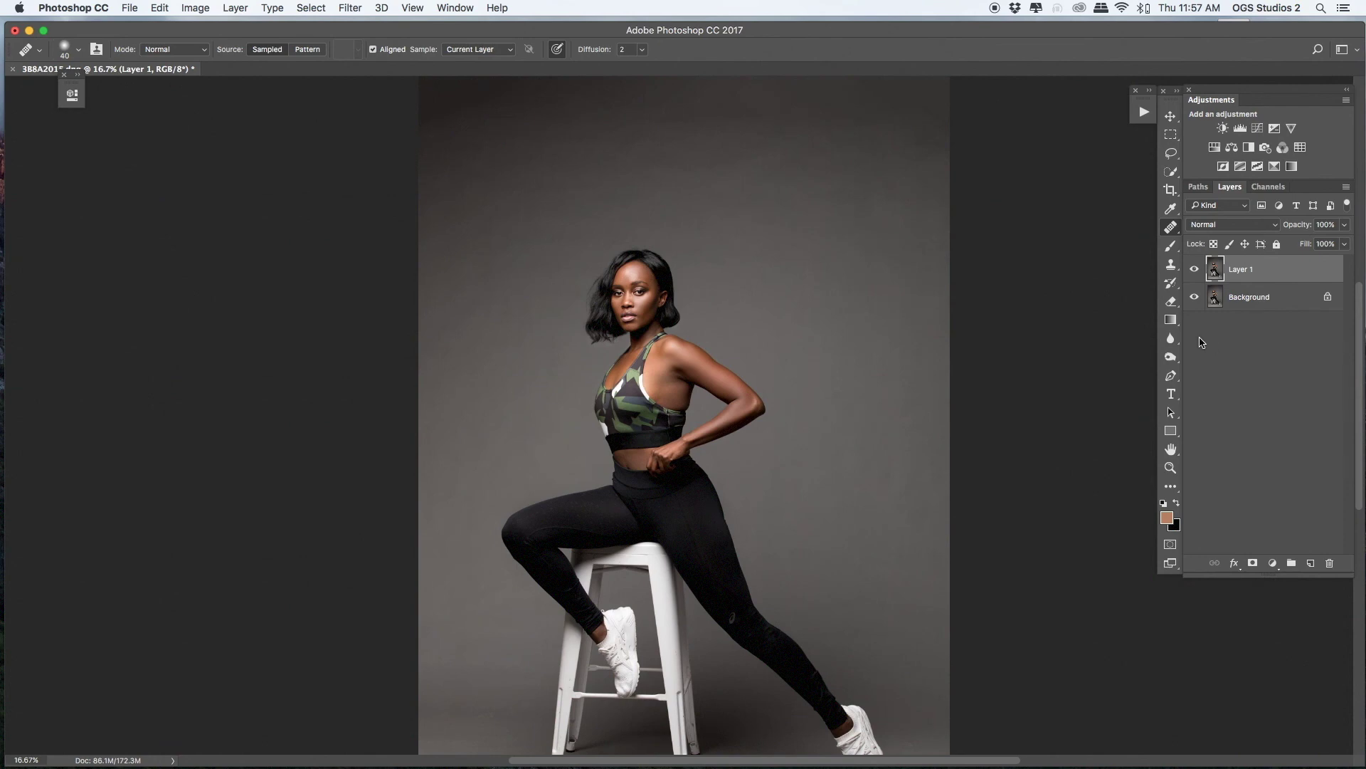
pyautogui.press('super+plus')
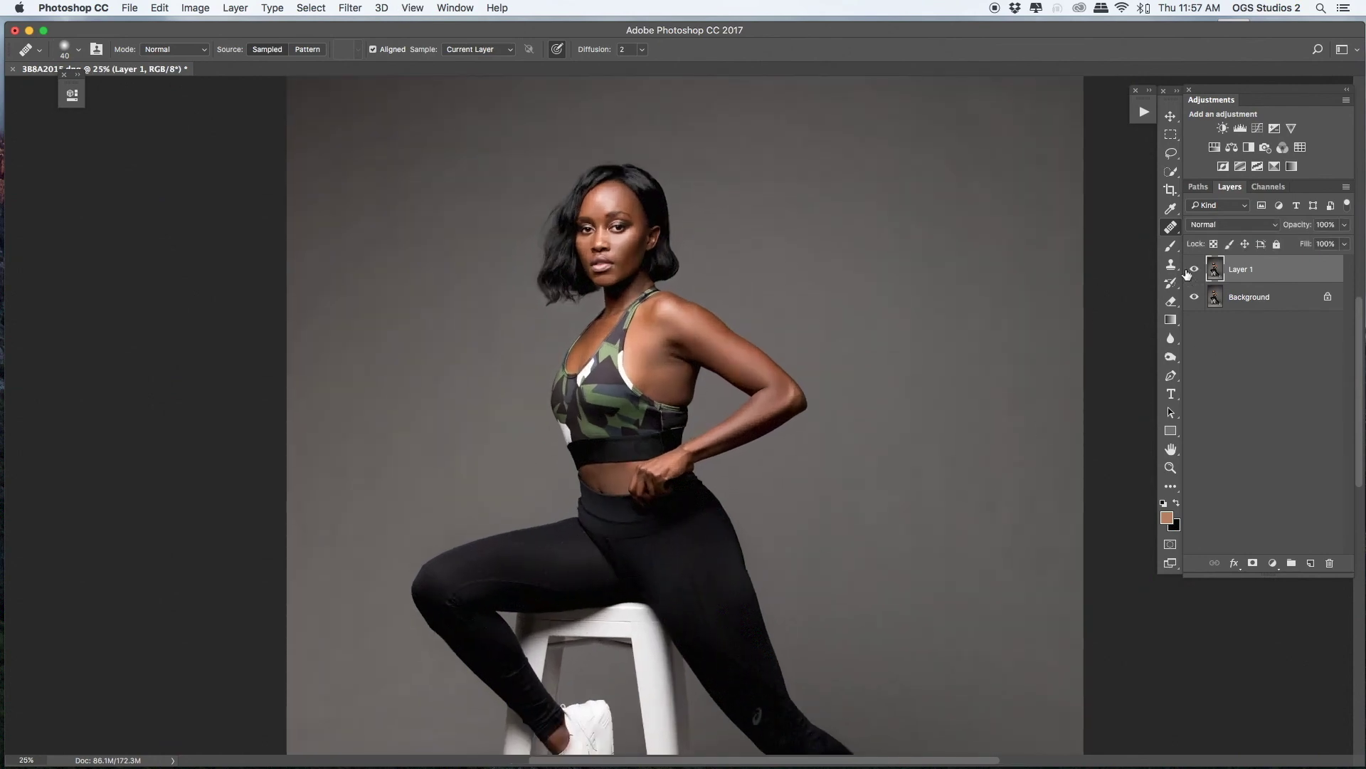
pyautogui.press('super+minus')
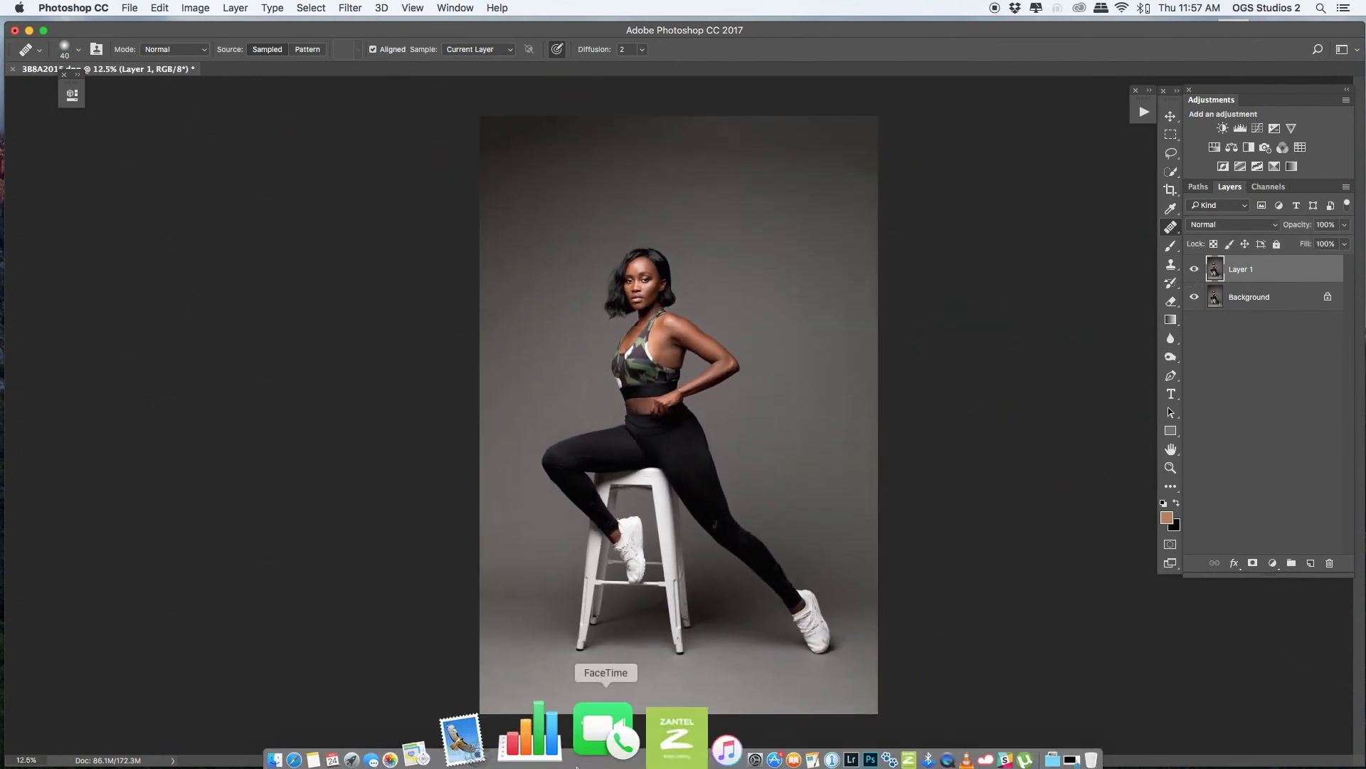
pyautogui.press('super+plus')
pyautogui.press('super+plus')
pyautogui.press('super+plus')
pyautogui.press('super+plus')
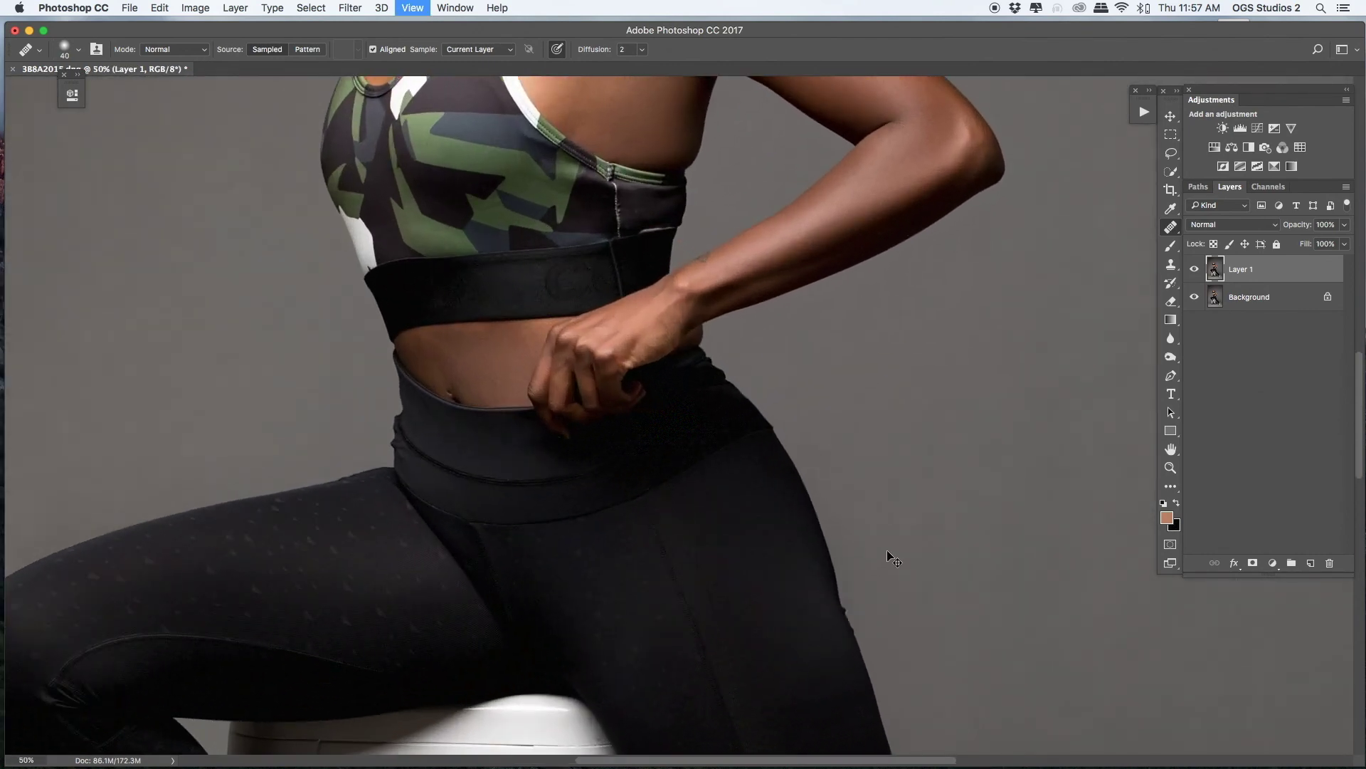
pyautogui.press('super+plus')
pyautogui.press('super+plus')
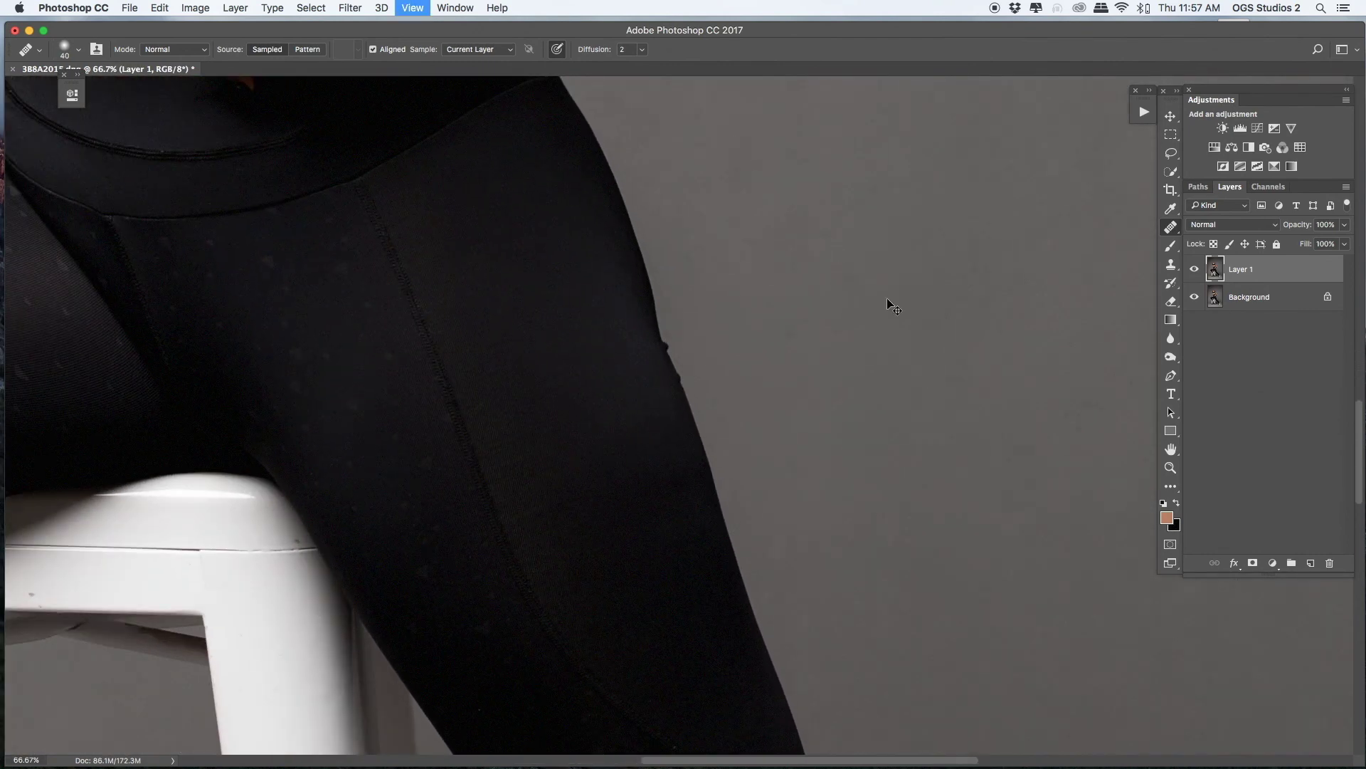
# Outline the bumps on the outer thigh edge with a closed pen path and convert it to a selection with 2-pixel feather
pyautogui.press('super+plus')
pyautogui.press('p')
pyautogui.click(639, 224)
pyautogui.click(655, 293)
pyautogui.click(690, 368)
pyautogui.moveTo(725, 445); pyautogui.dragTo(731, 443)
pyautogui.click(762, 408)
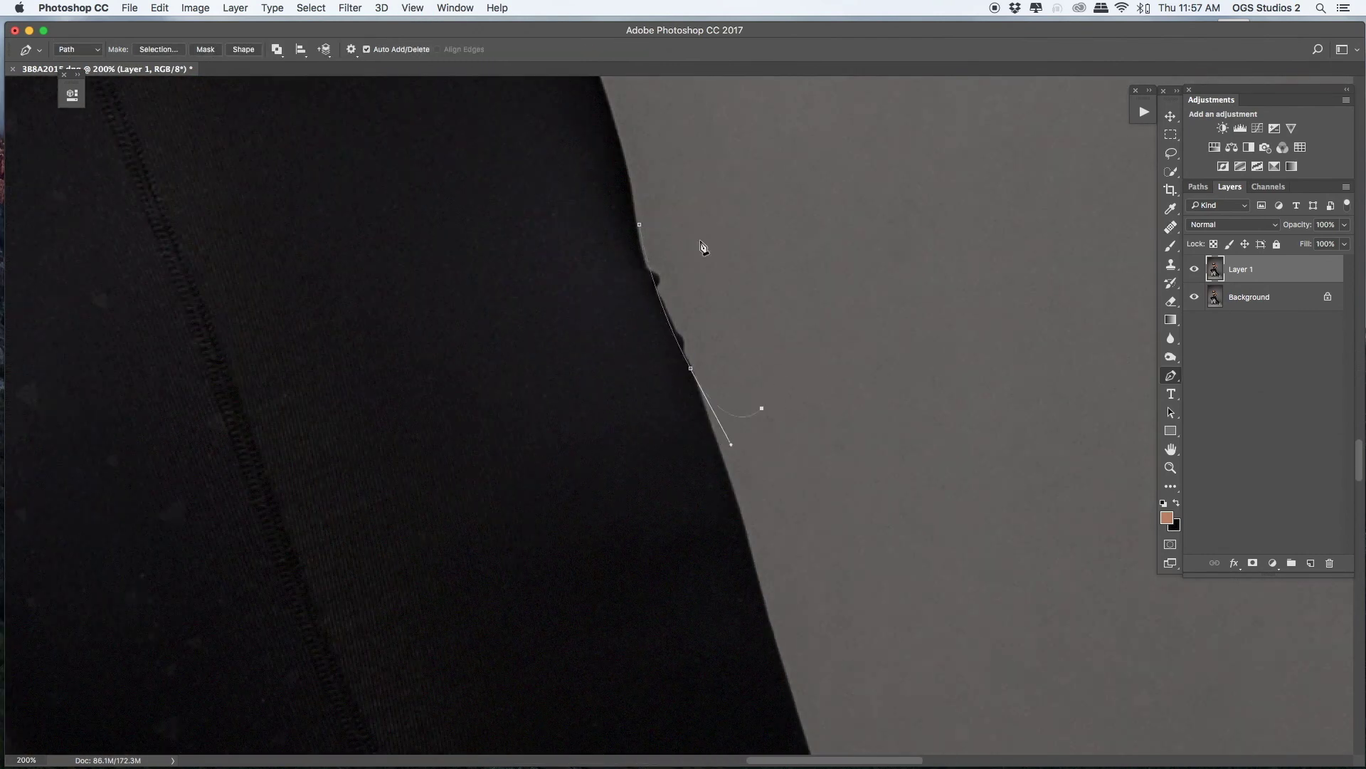
pyautogui.click(699, 238)
pyautogui.click(652, 203)
pyautogui.click(639, 224)
pyautogui.rightClick(709, 318)
pyautogui.rightClick(731, 306)
pyautogui.click(782, 369)
pyautogui.click(781, 369)
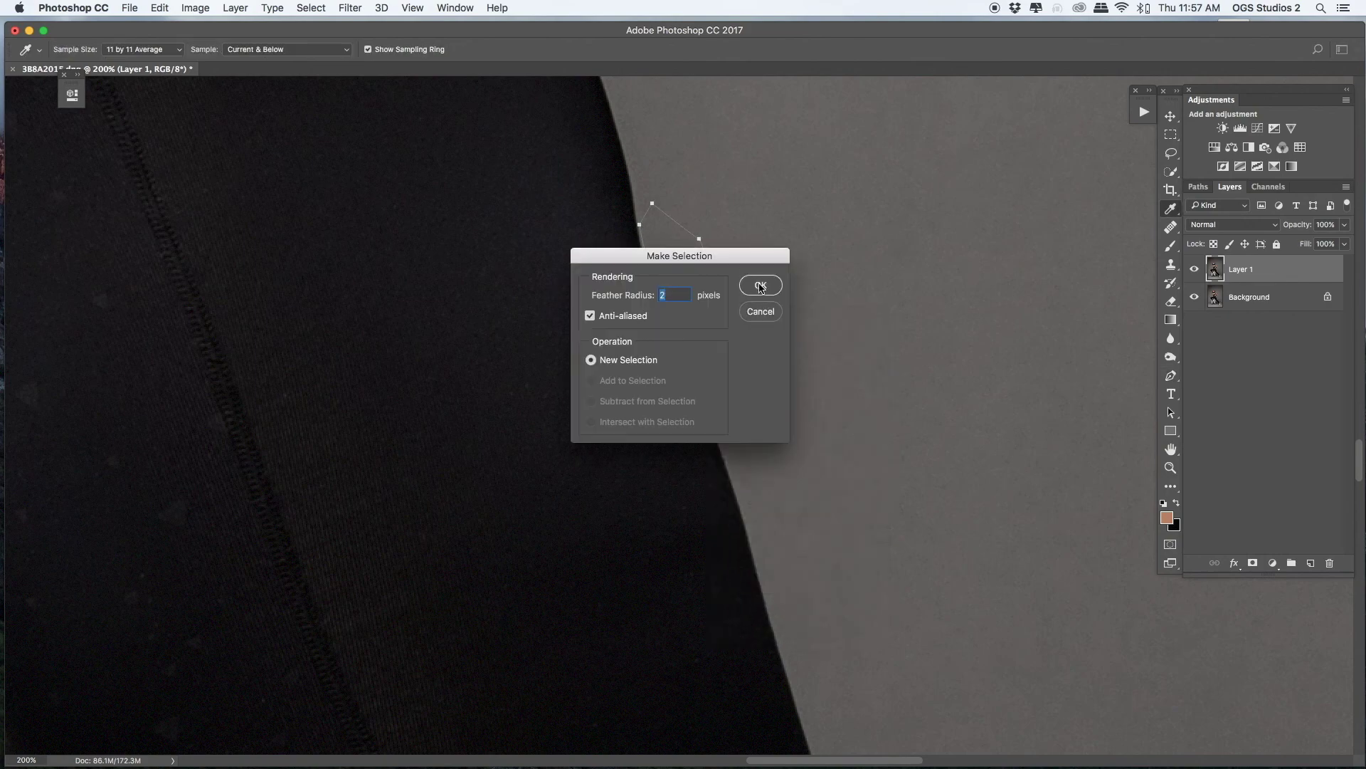
pyautogui.click(760, 281)
# Clone clean grey background over the bumps inside the thigh selection with a size 45 Clone Stamp, and clear the selection
pyautogui.press('s')
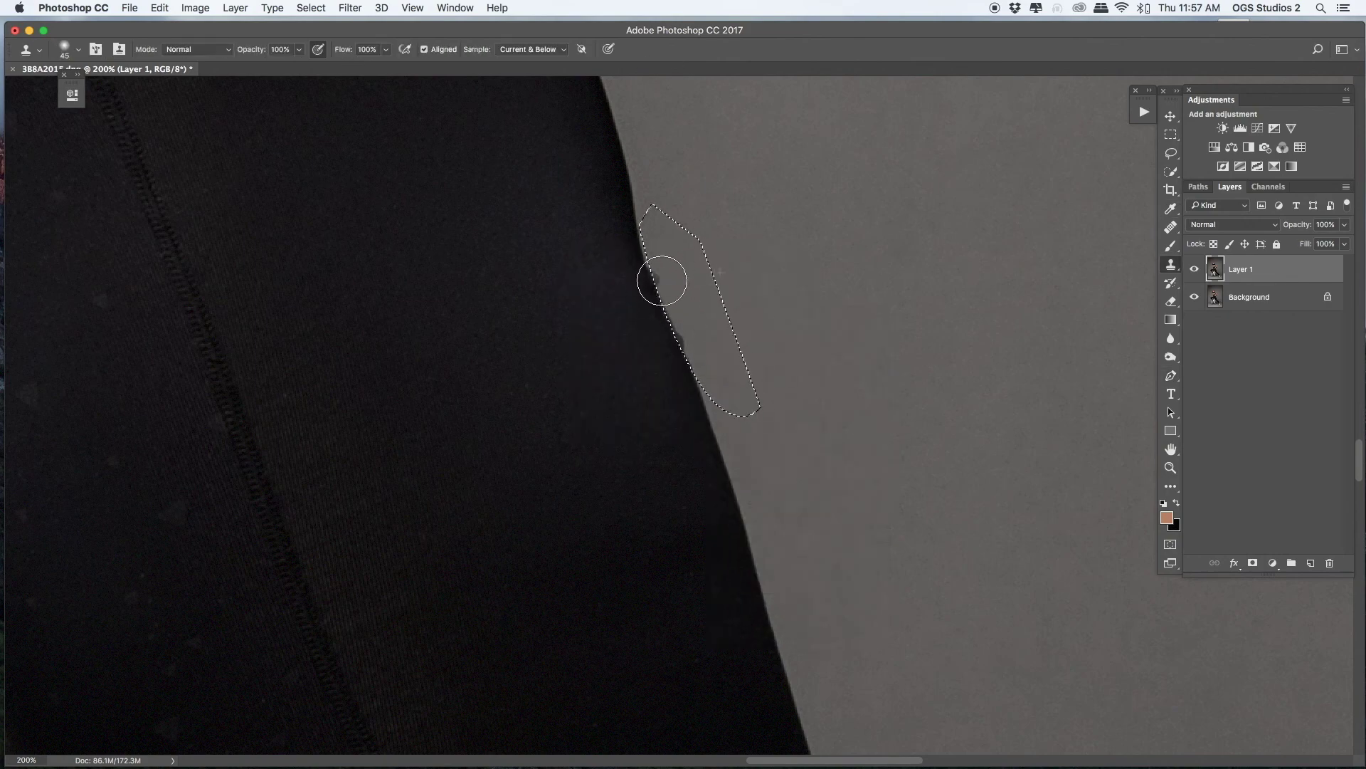
pyautogui.keyDown('alt'); pyautogui.click(756, 210); pyautogui.keyUp('alt')
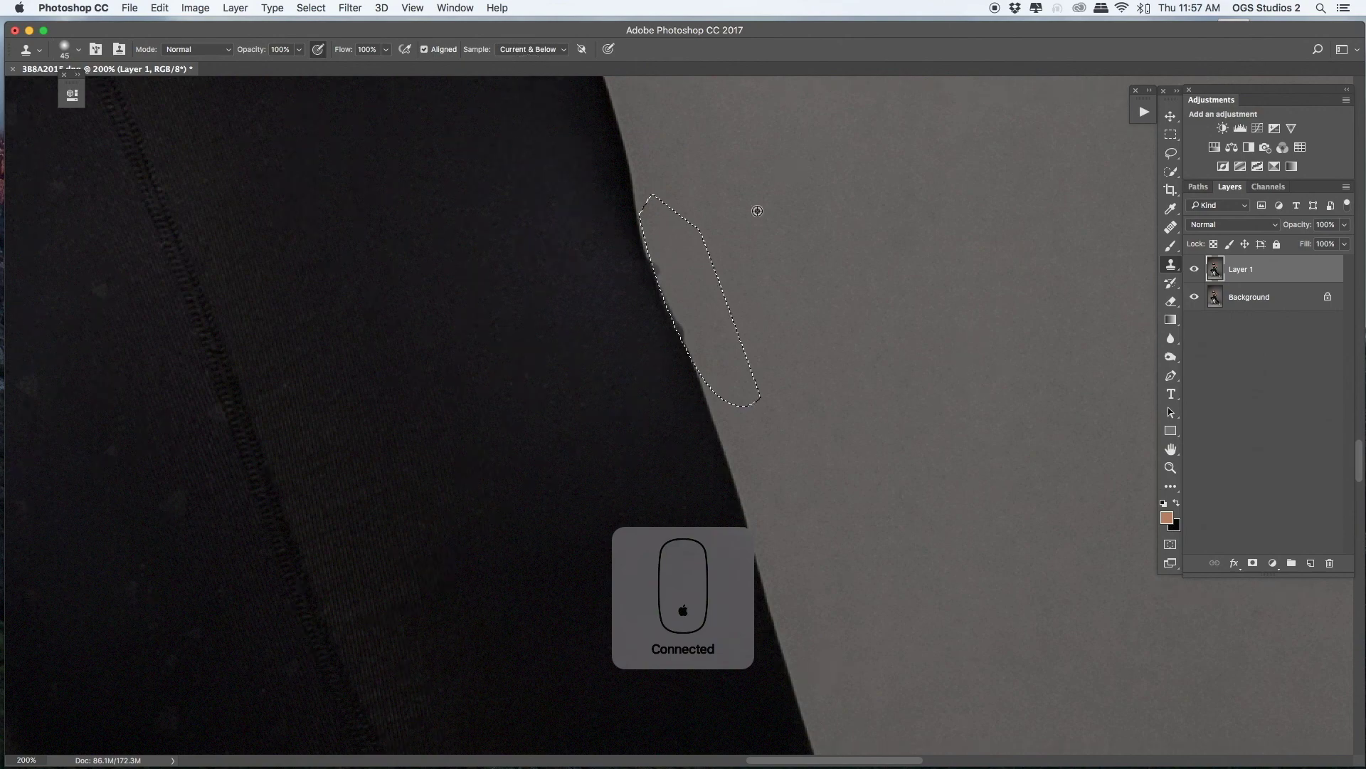
pyautogui.moveTo(664, 253); pyautogui.dragTo(683, 324)
pyautogui.press('super+d')
pyautogui.press('super+minus')
pyautogui.press('super+minus')
pyautogui.scroll(3, 723, 367)
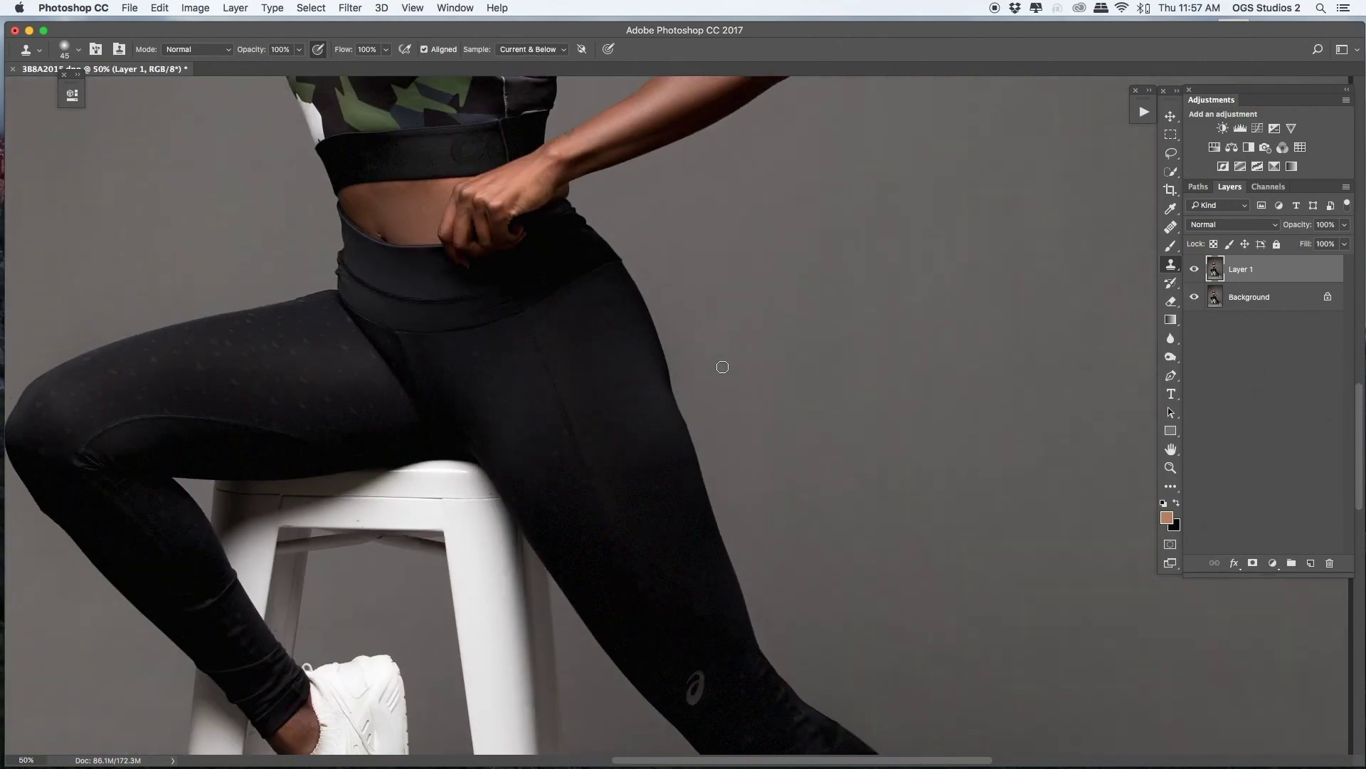
# Try to clone out the bumps on the front edge of the waistband freehand with a size 40 Clone Stamp
pyautogui.hscroll(-4, 724, 368)
pyautogui.press('super+plus')
pyautogui.press('super+plus')
pyautogui.press('[')
pyautogui.press('[')
pyautogui.press('[')
pyautogui.press('[')
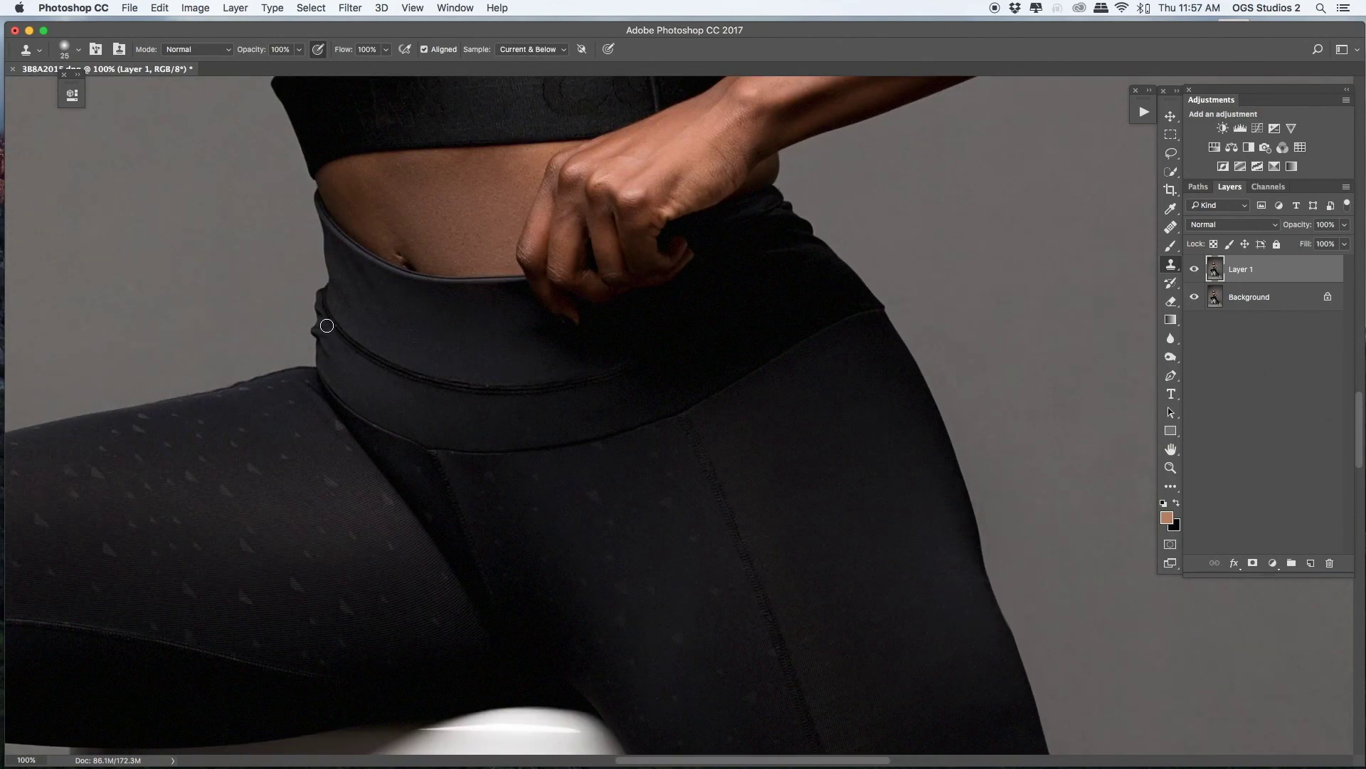
pyautogui.press(']')
pyautogui.press(']')
pyautogui.press(']')
pyautogui.click(320, 335)
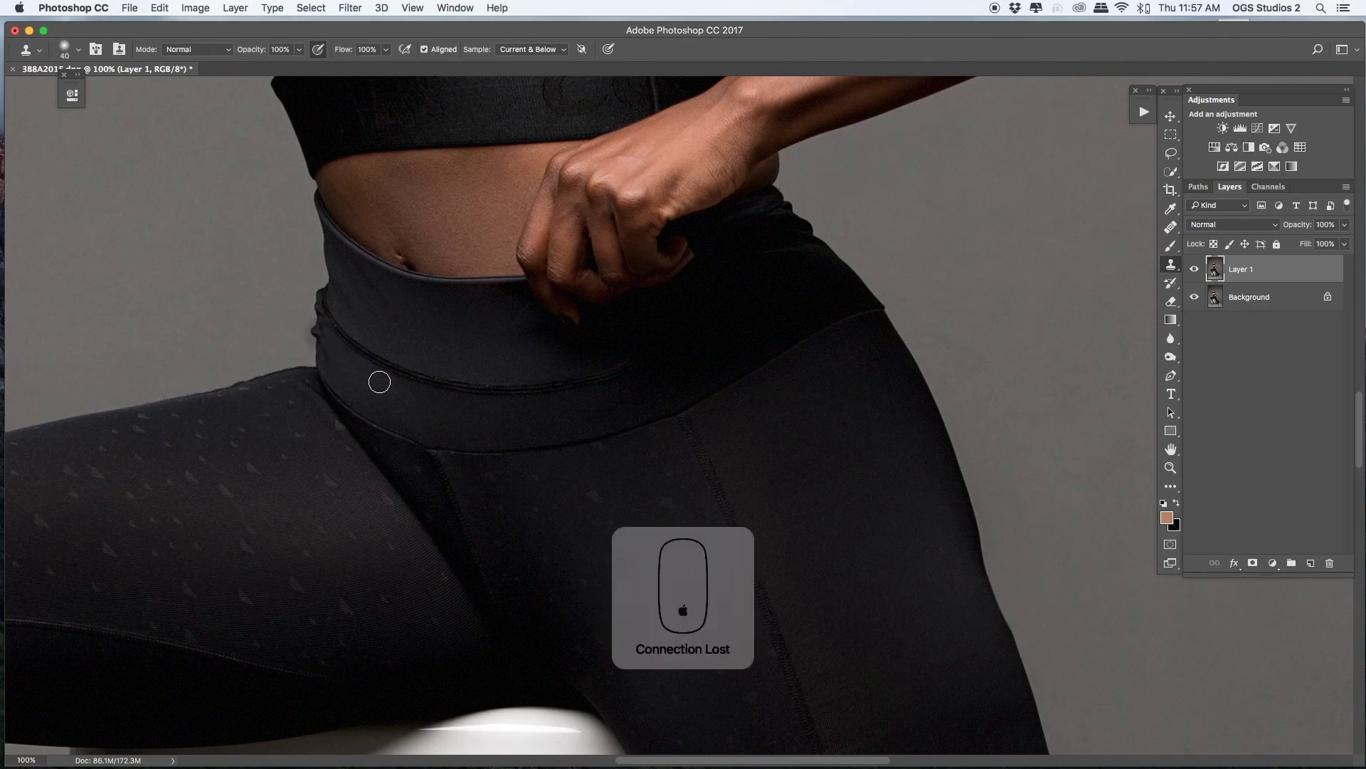
pyautogui.click(325, 347)
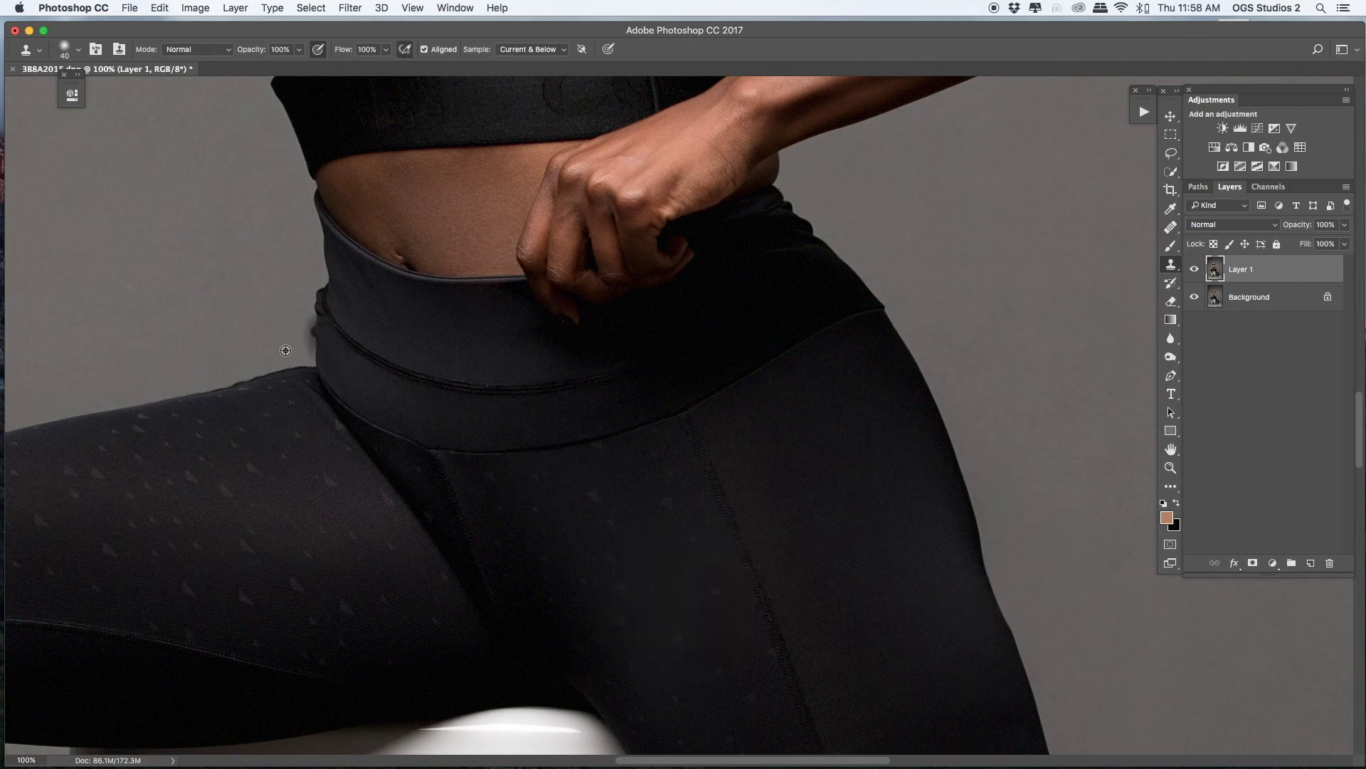
# Draw a closed pen path along the waistband's front edge and around its protruding bumps, and convert it to a selection
pyautogui.press('p')
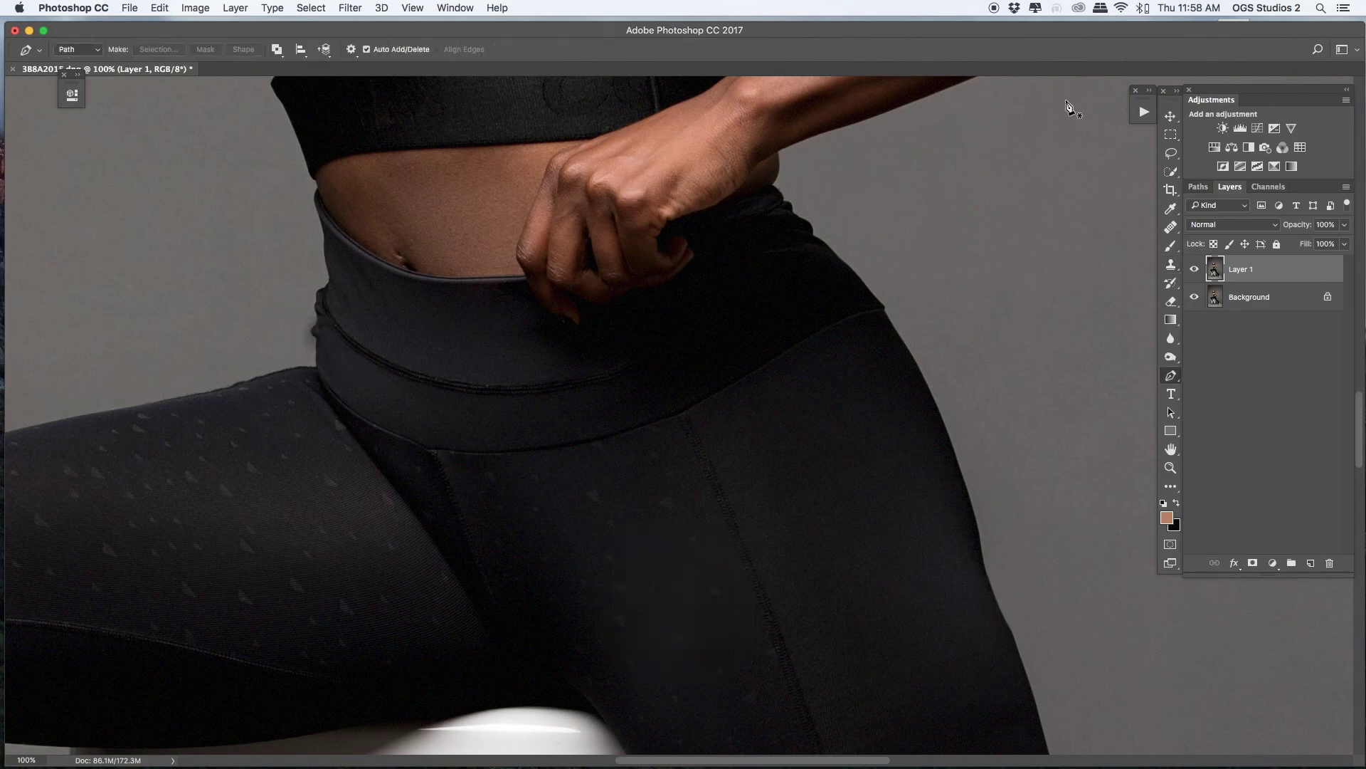
pyautogui.press('super+plus')
pyautogui.moveTo(195, 424); pyautogui.dragTo(687, 502)
pyautogui.click(466, 218)
pyautogui.moveTo(451, 290); pyautogui.dragTo(447, 332)
pyautogui.click(443, 390)
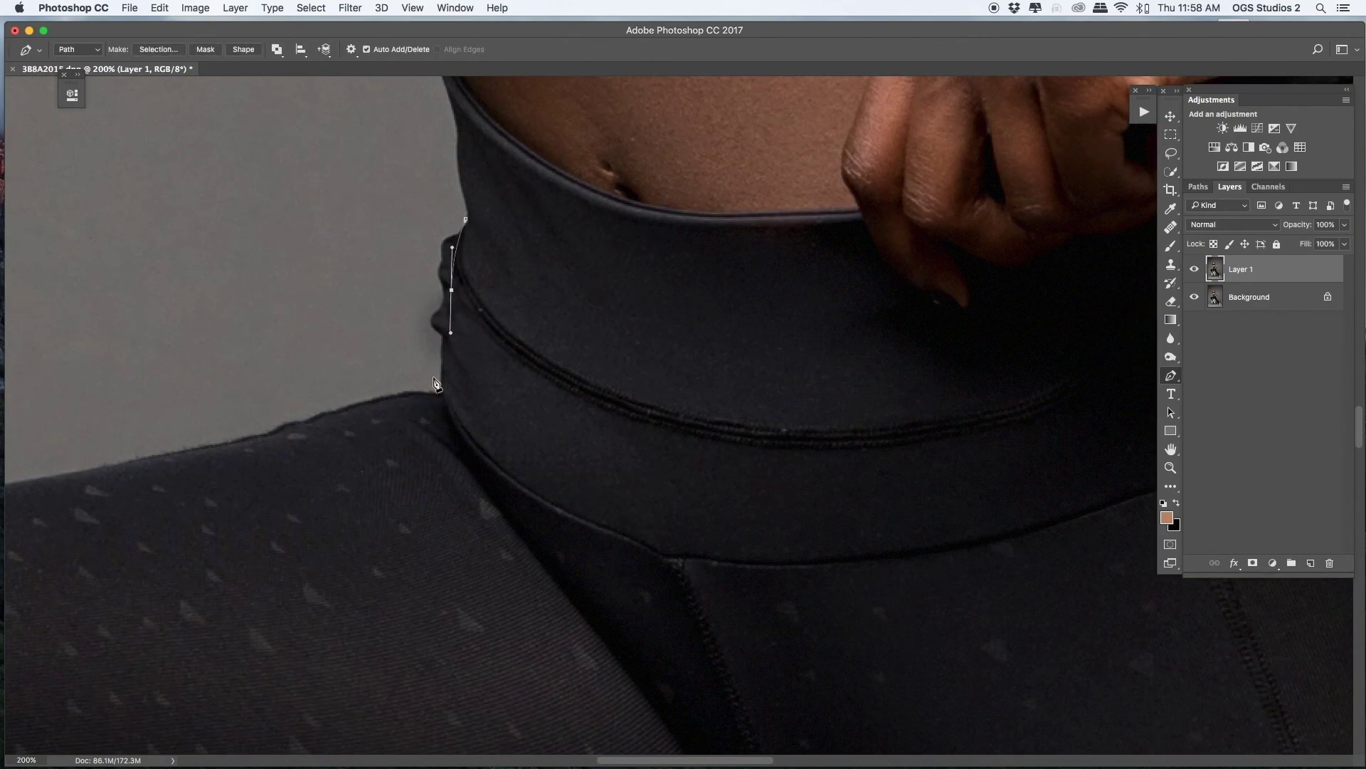
pyautogui.click(369, 325)
pyautogui.moveTo(381, 252); pyautogui.dragTo(390, 243)
pyautogui.click(416, 231)
pyautogui.click(466, 218)
pyautogui.rightClick(477, 406)
pyautogui.click(502, 472)
pyautogui.rightClick(503, 374)
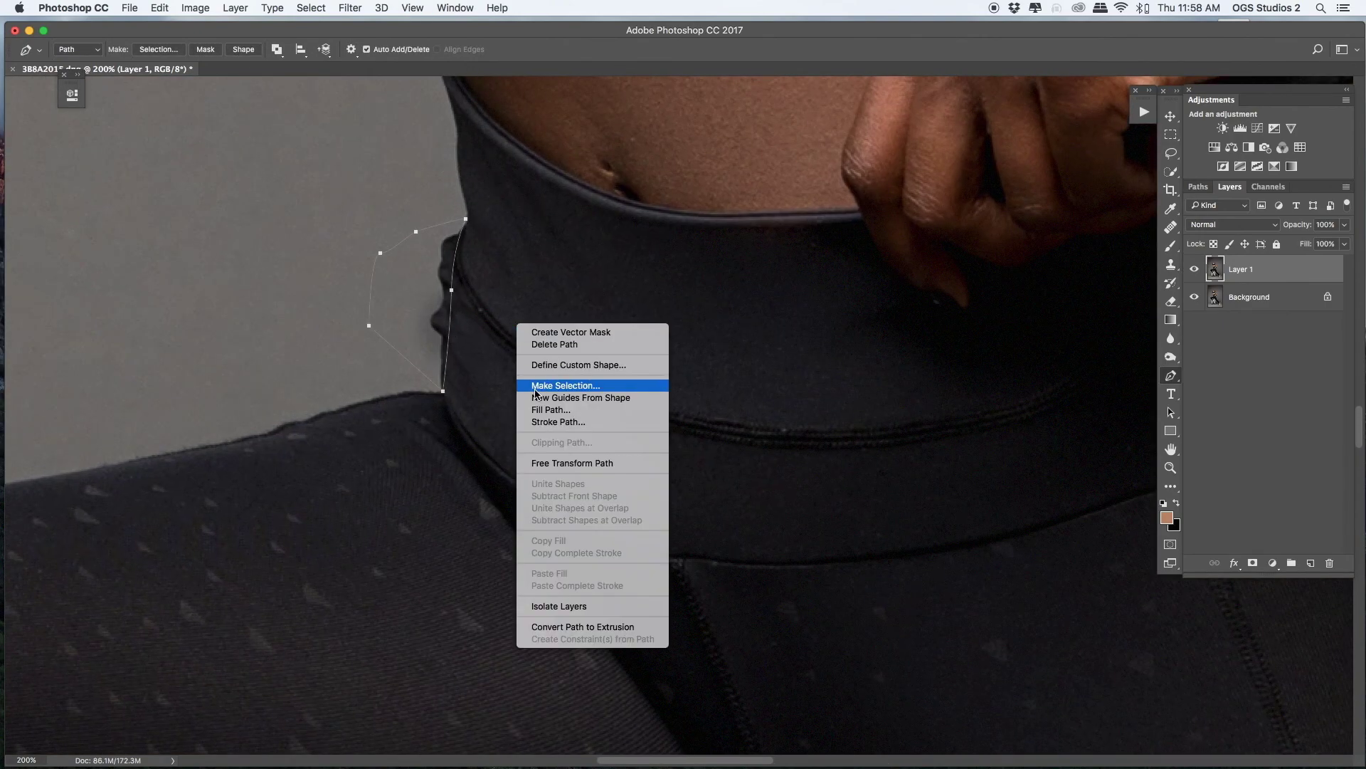
pyautogui.click(580, 387)
# Clone background over the waistband bumps at size 70, sampling Current Layer with pressure-controlled opacity off, and clear the selection
pyautogui.press('s')
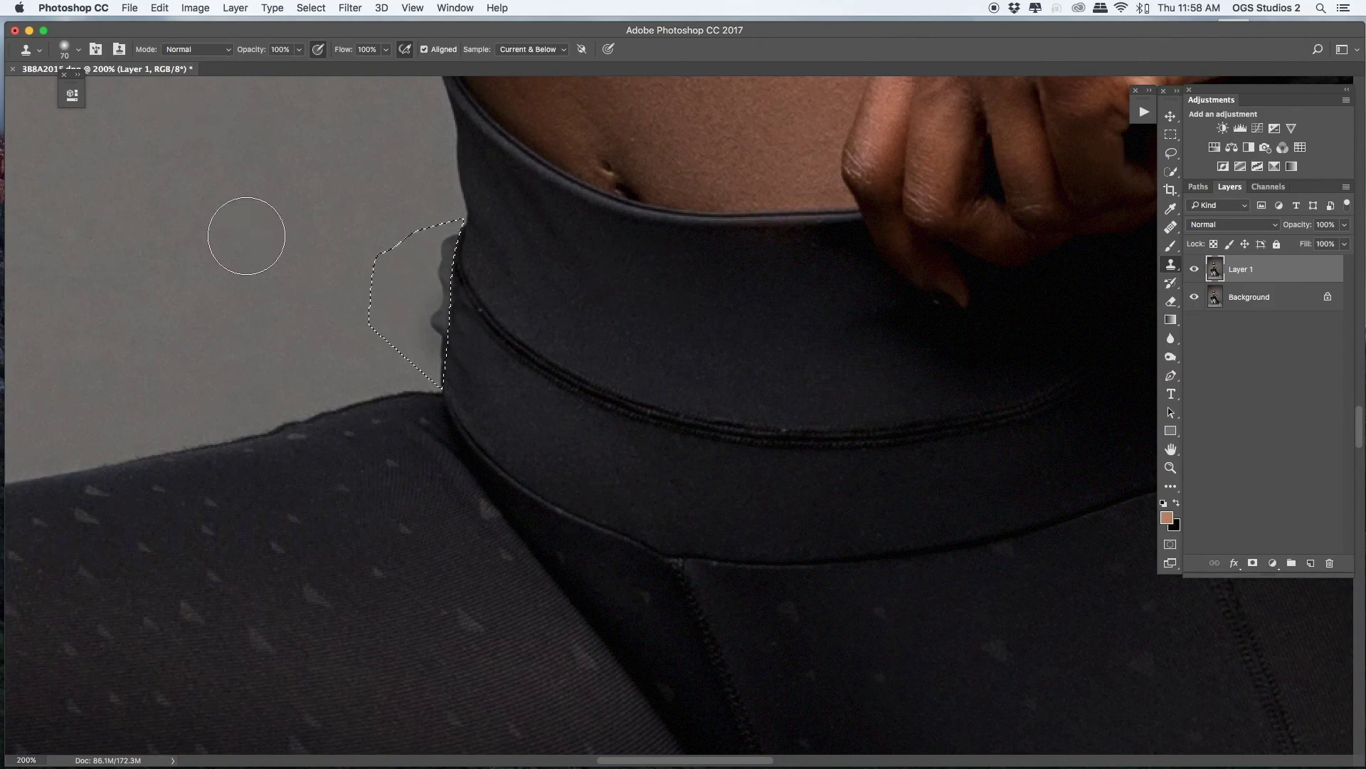
pyautogui.click(532, 49)
pyautogui.click(527, 36)
pyautogui.moveTo(440, 257); pyautogui.dragTo(427, 323)
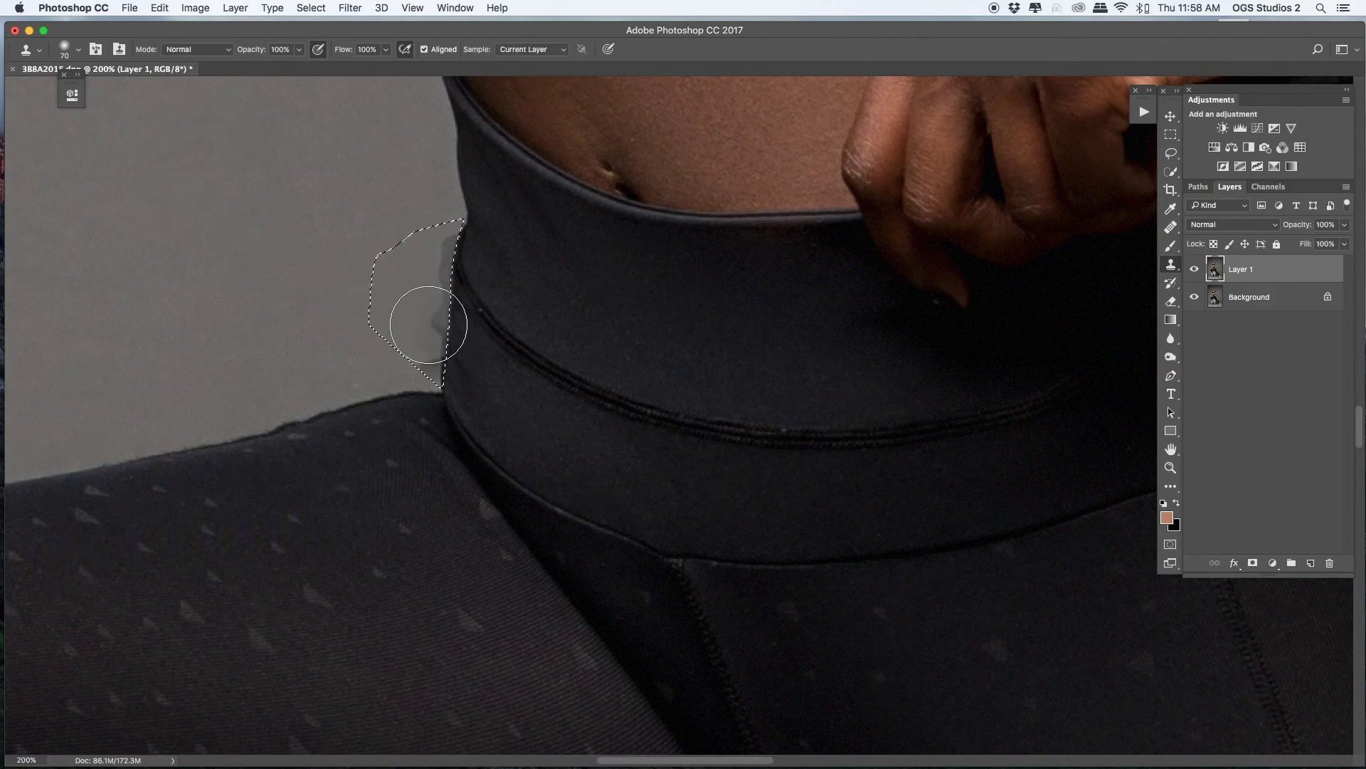
pyautogui.click(318, 49)
pyautogui.moveTo(420, 245); pyautogui.dragTo(441, 349)
pyautogui.hotkey('ctrl', 'd')
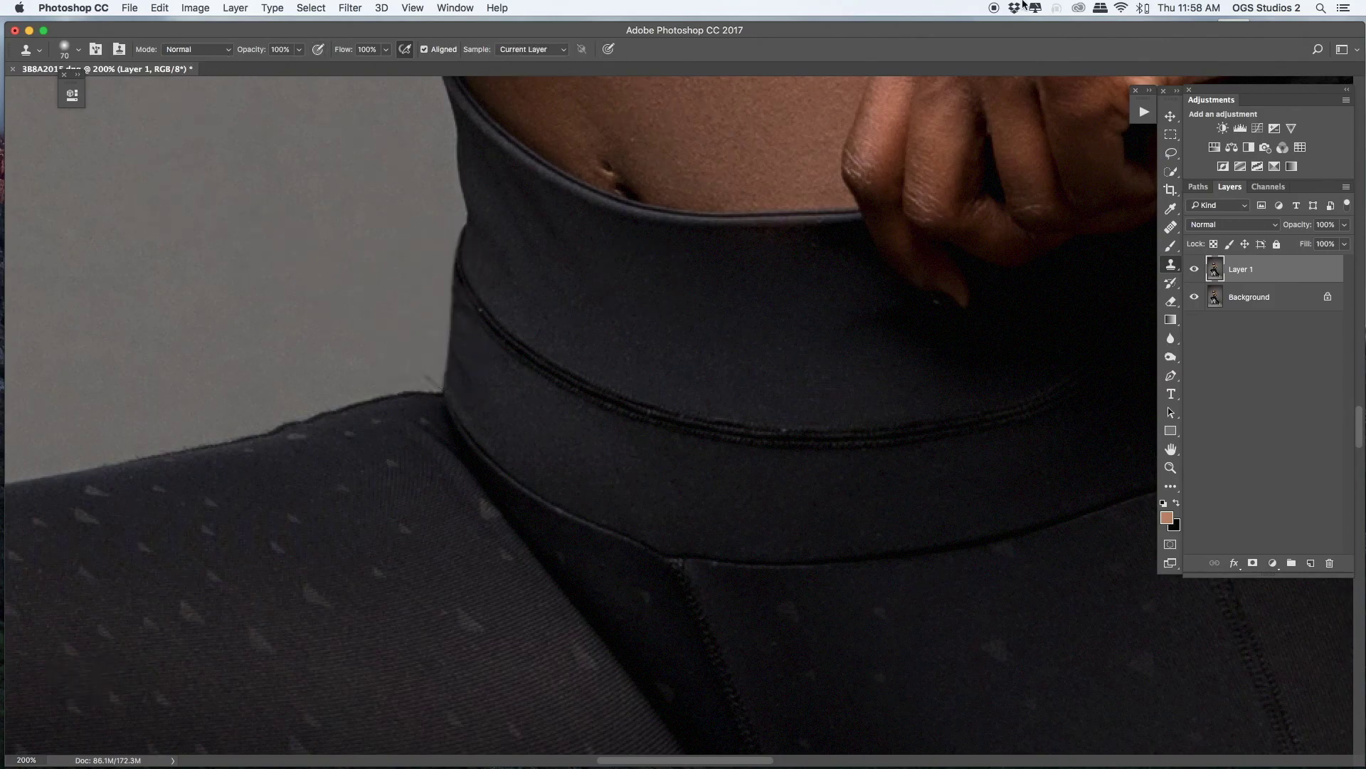
# Reduce the Clone Stamp size to 10 and examine the cleaned waistband and the figure as a whole
pyautogui.press('[')
pyautogui.press('[')
pyautogui.press('[')
pyautogui.press('[')
pyautogui.press('[')
pyautogui.press('[')
pyautogui.hotkey('ctrl', '-')
pyautogui.hotkey('ctrl', '-')
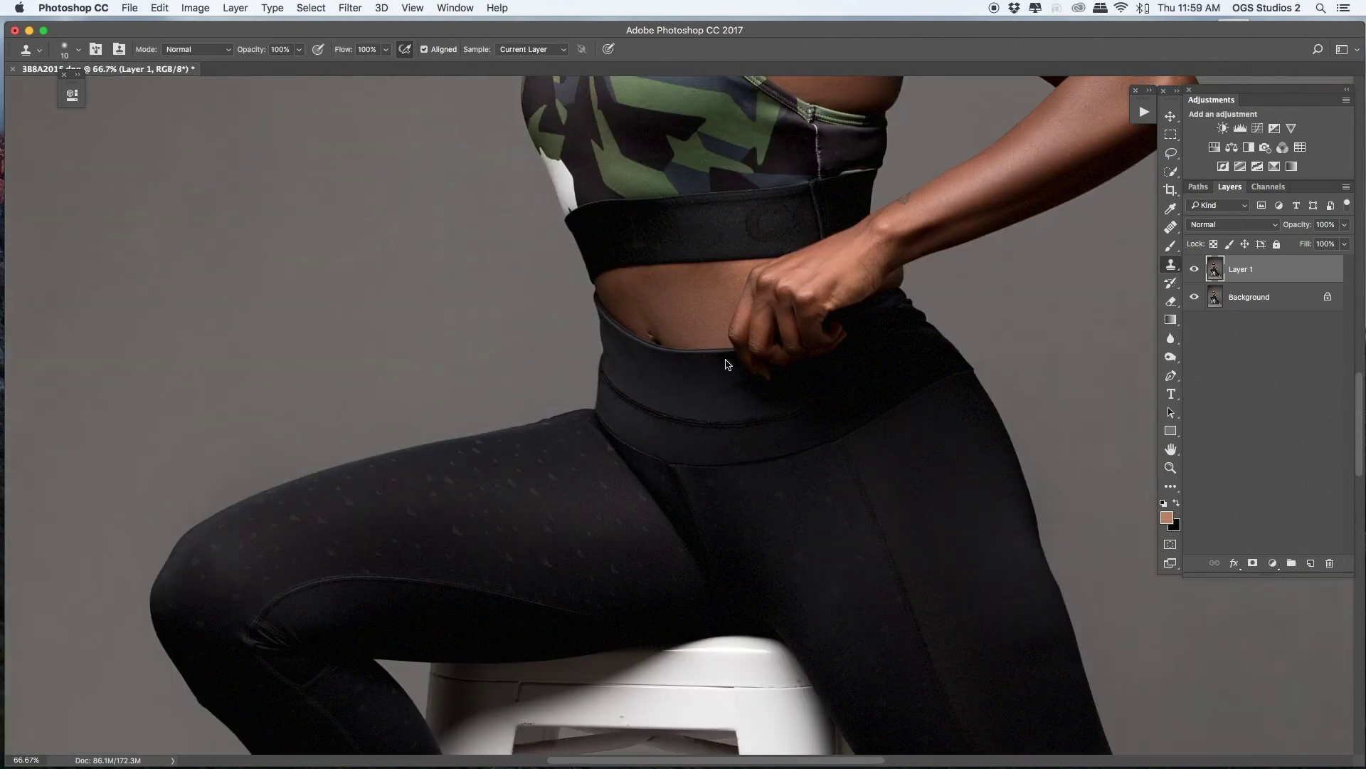
pyautogui.hotkey('ctrl', '-')
pyautogui.hotkey('ctrl', '-')
pyautogui.hotkey('ctrl', '-')
pyautogui.hotkey('ctrl', '-')
pyautogui.press('v')
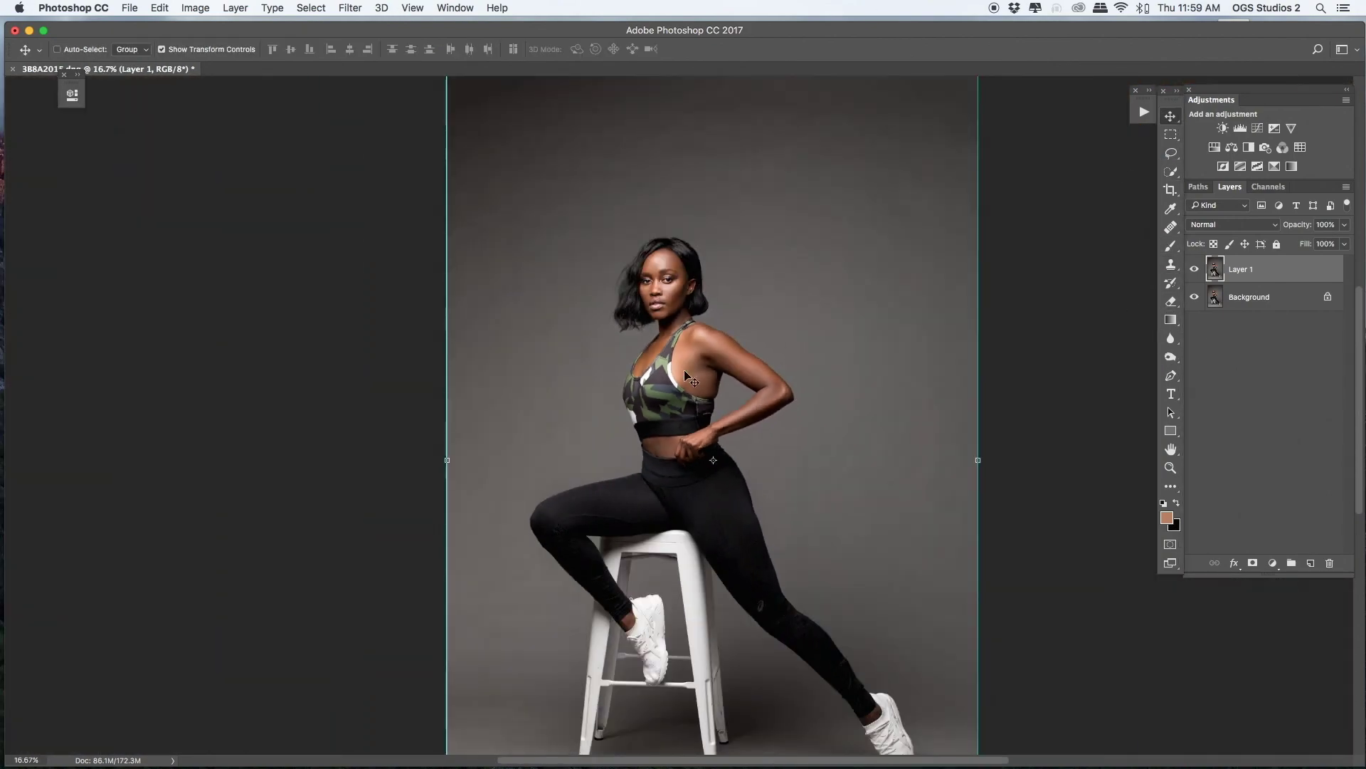
pyautogui.hotkey('ctrl', 't')
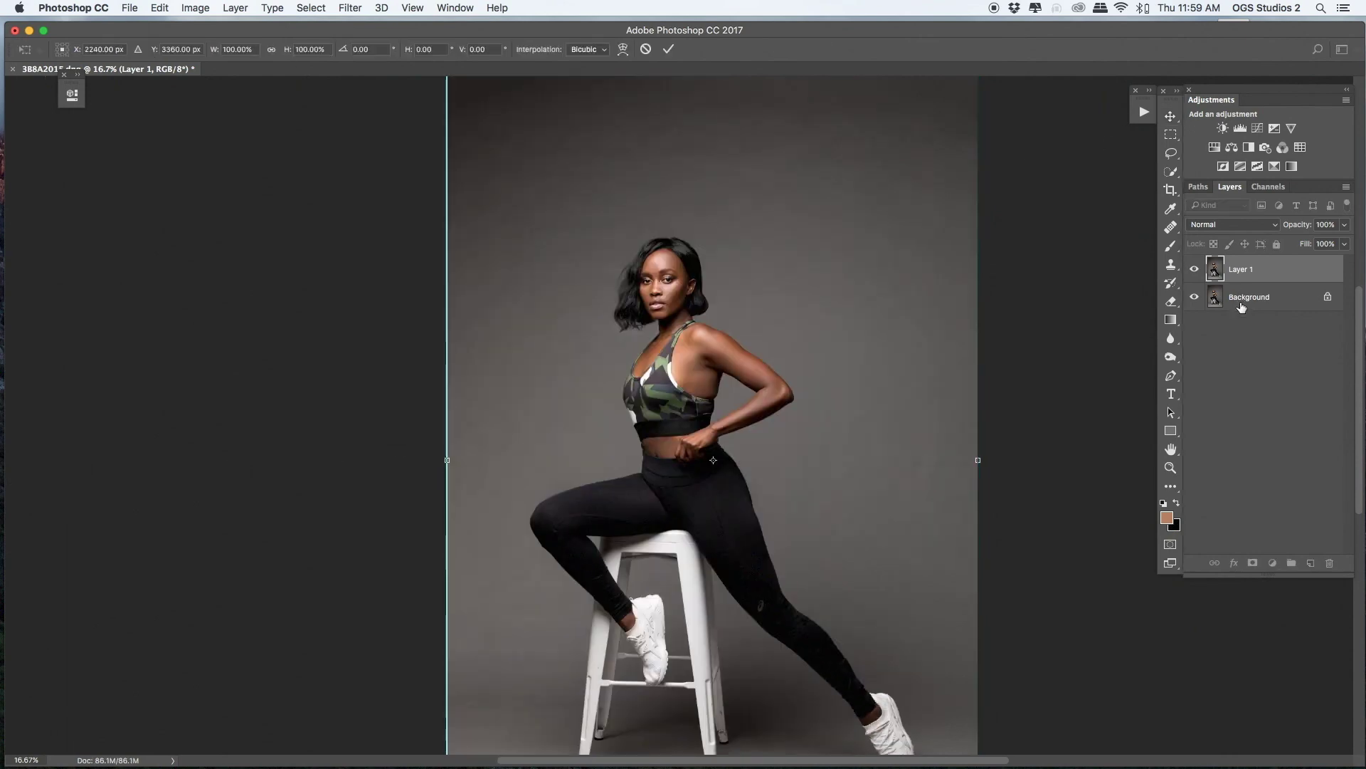
pyautogui.press('Return')
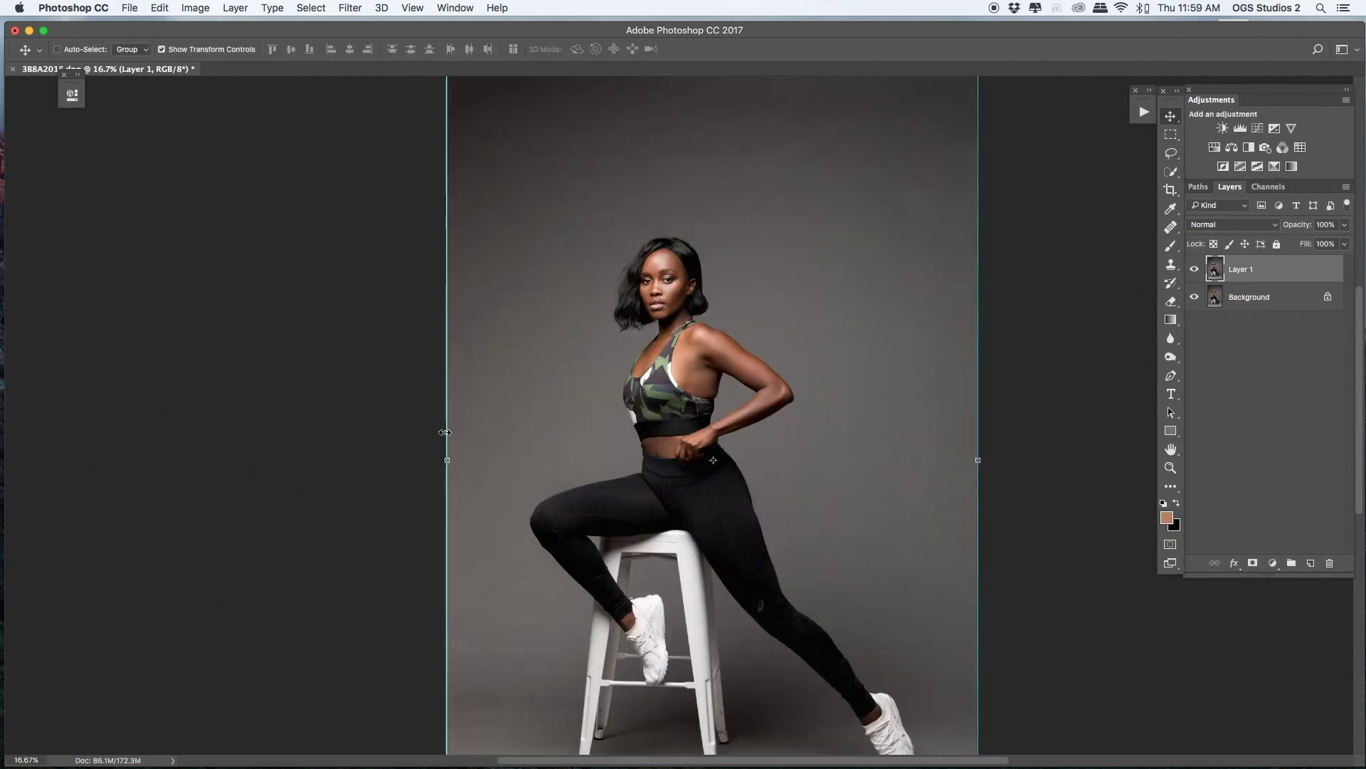
# Remove the four guides running along the edges of the image
pyautogui.hotkey('ctrl', '-')
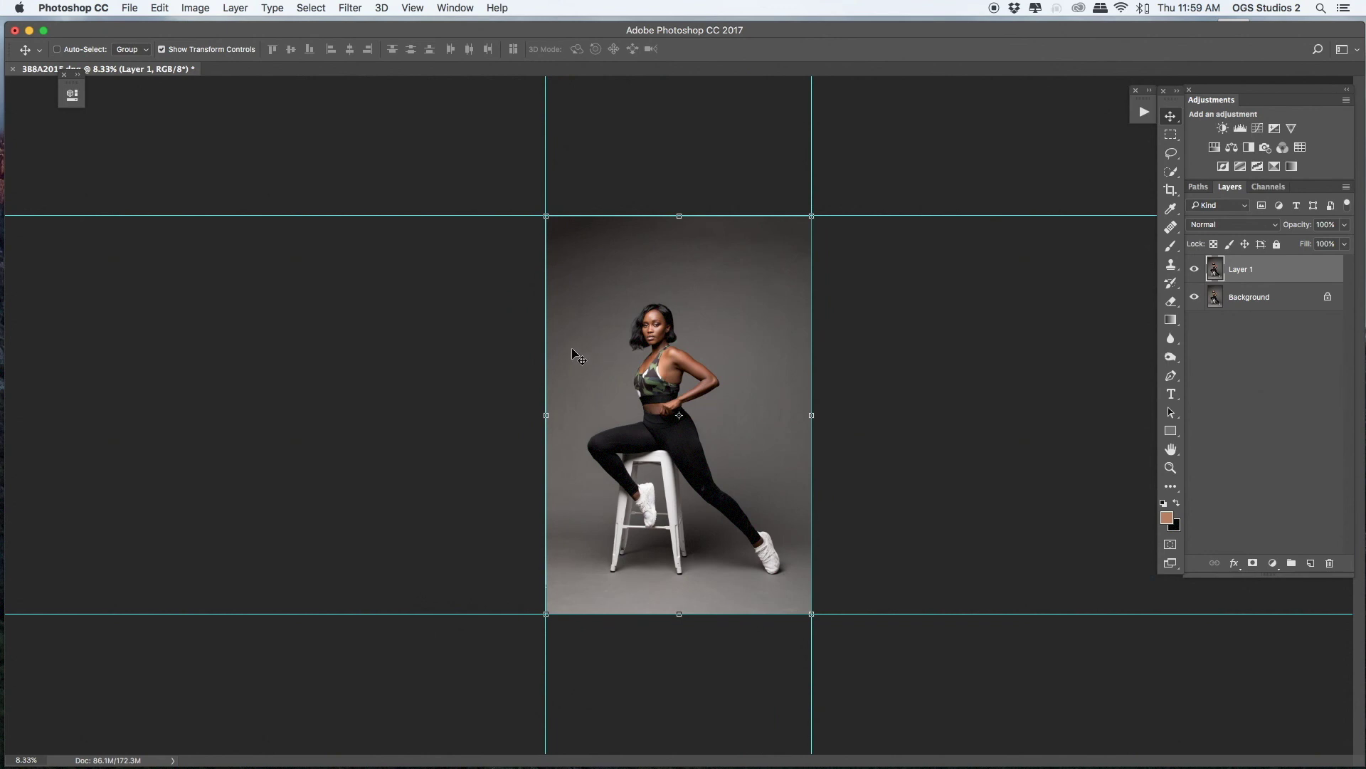
pyautogui.hotkey('ctrl', '+')
pyautogui.hotkey('ctrl', '+')
pyautogui.hotkey('ctrl', '+')
pyautogui.hotkey('ctrl', '-')
pyautogui.hotkey('ctrl', '-')
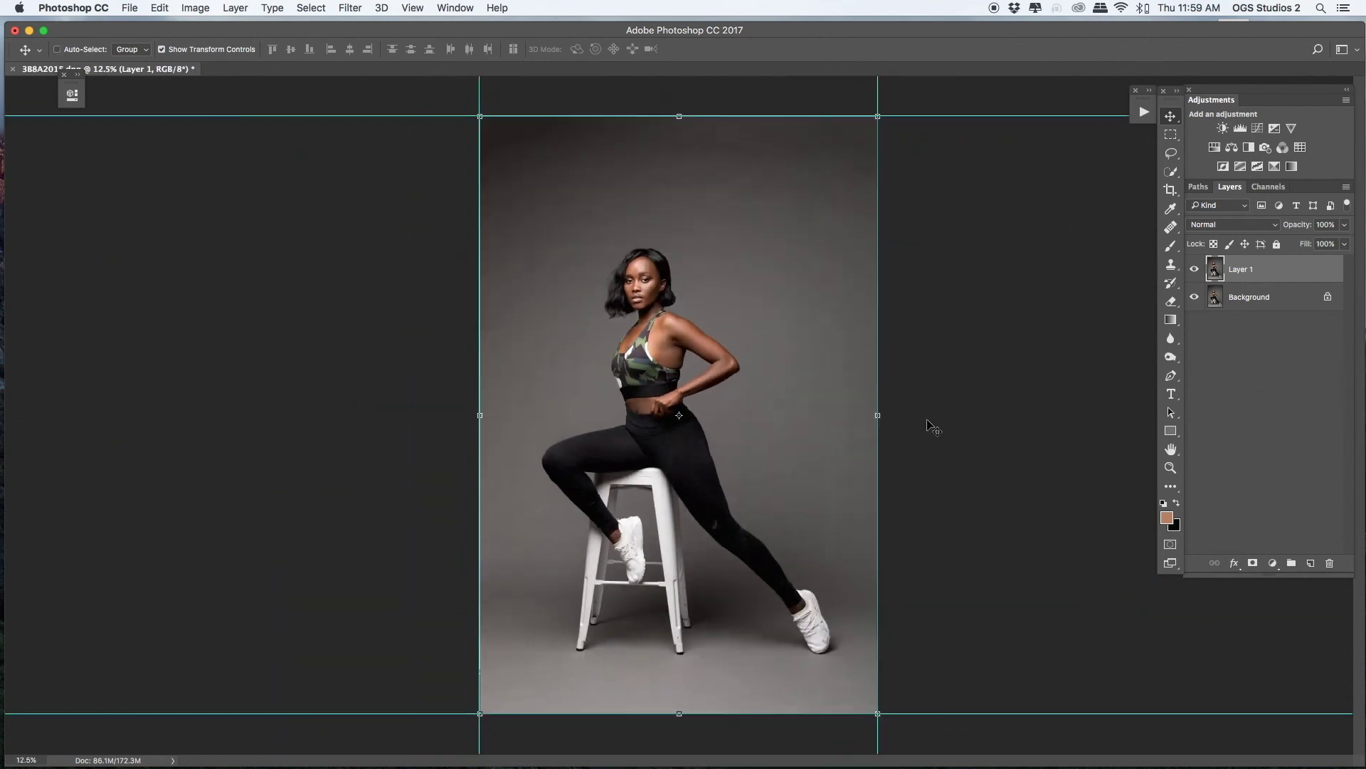
pyautogui.moveTo(915, 116); pyautogui.dragTo(904, 69)
pyautogui.moveTo(983, 713); pyautogui.dragTo(982, 768)
pyautogui.press('super+minus')
pyautogui.press('super+minus')
pyautogui.moveTo(778, 216); pyautogui.dragTo(1359, 217)
pyautogui.moveTo(579, 182); pyautogui.dragTo(8, 189)
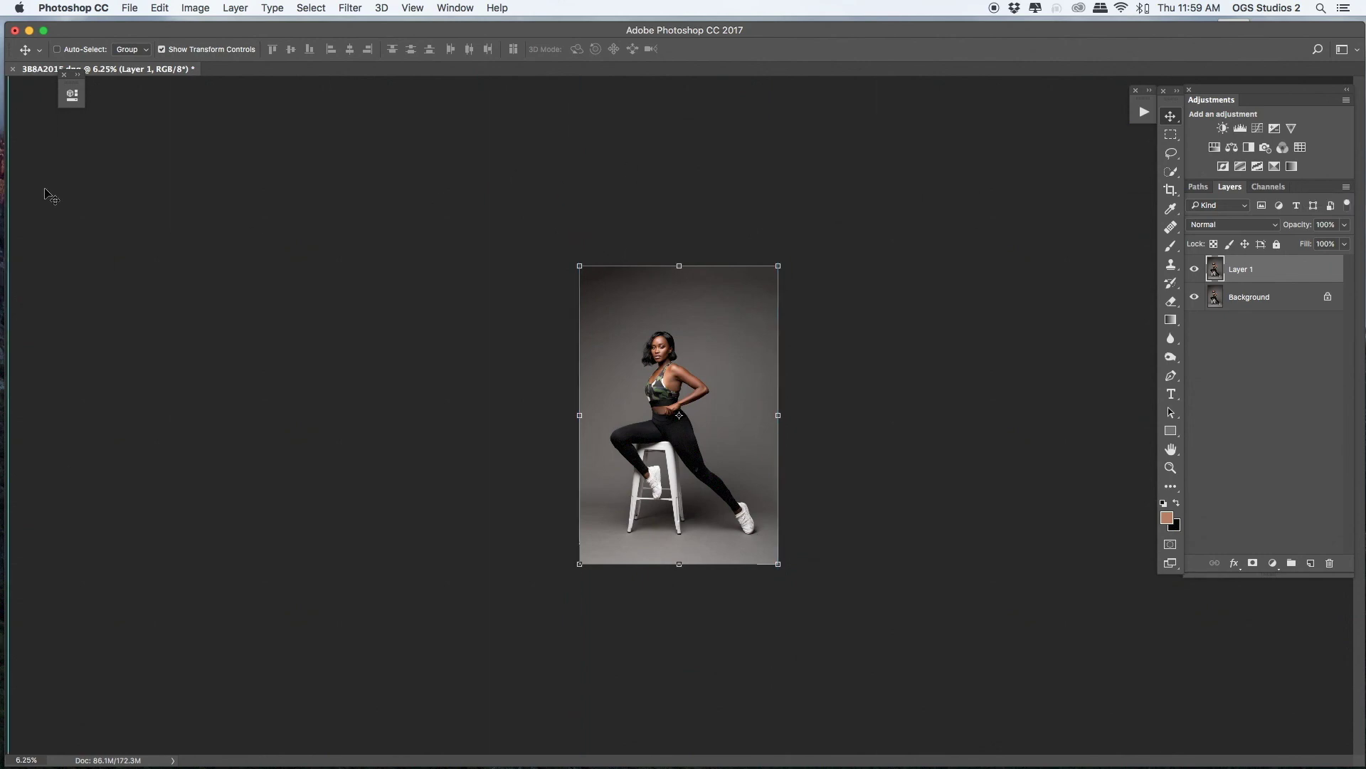
pyautogui.hotkey('ctrl', '+')
pyautogui.hotkey('ctrl', '+')
pyautogui.hotkey('ctrl', '+')
pyautogui.hotkey('ctrl', '-')
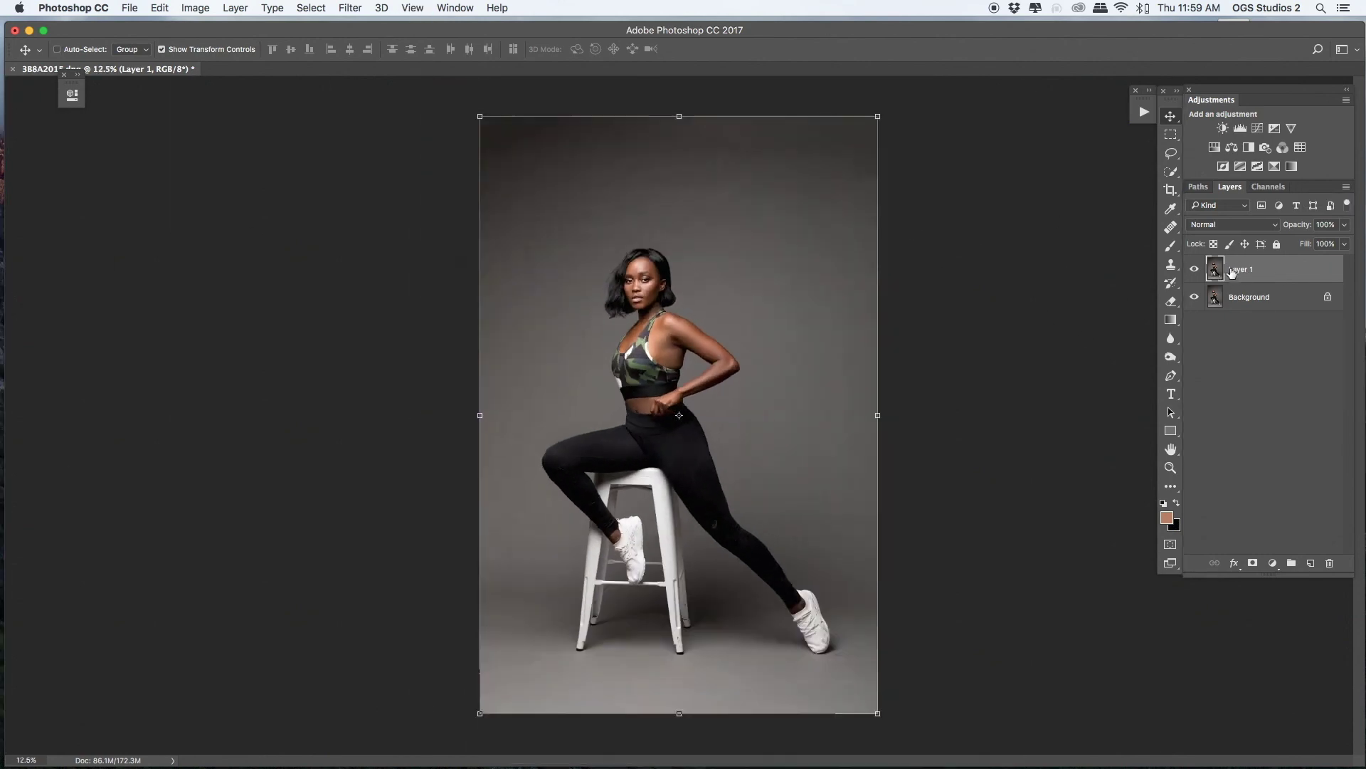
# Duplicate Layer 1, put the original and the copy into a group, and set the group's blend mode to Overlay
pyautogui.click(1171, 135)
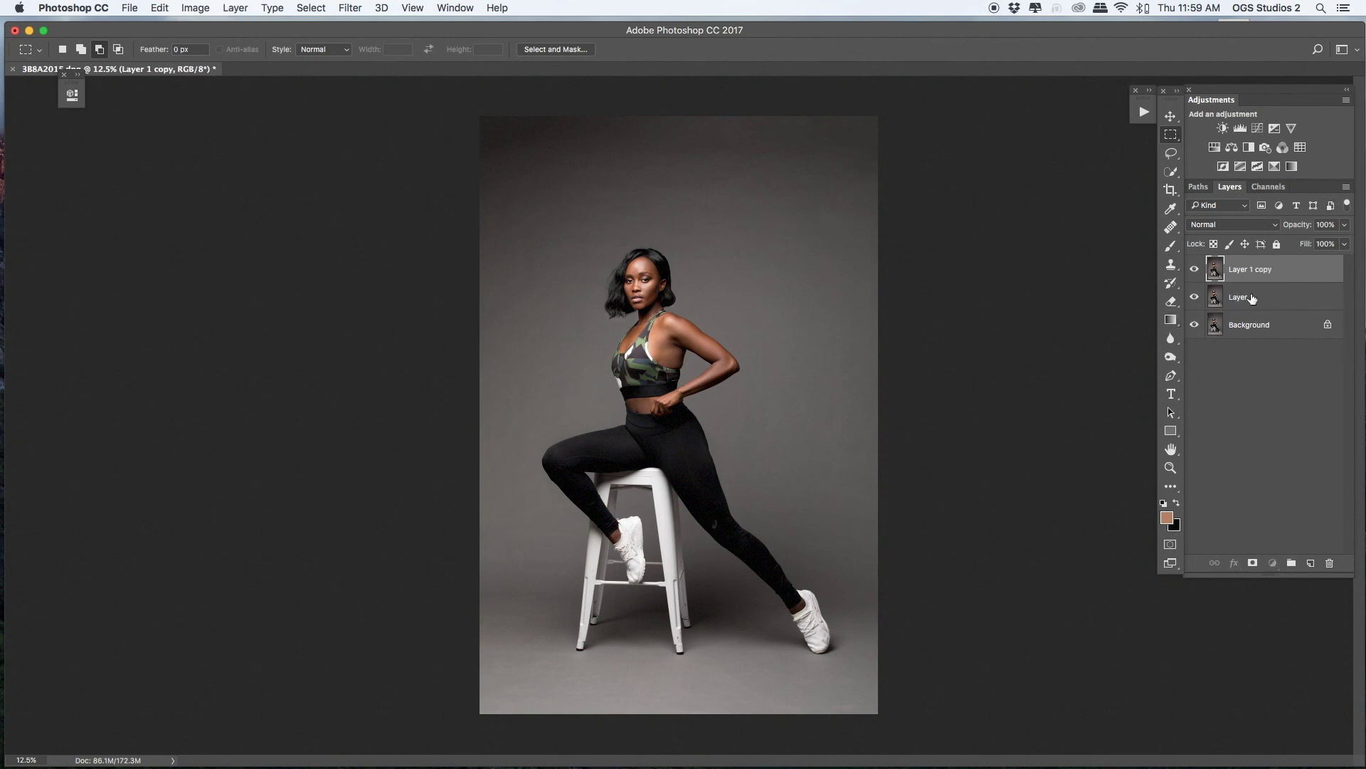
pyautogui.hotkey('ctrl', 'j')
pyautogui.moveTo(1244, 267); pyautogui.dragTo(1291, 563)
pyautogui.click(1236, 224)
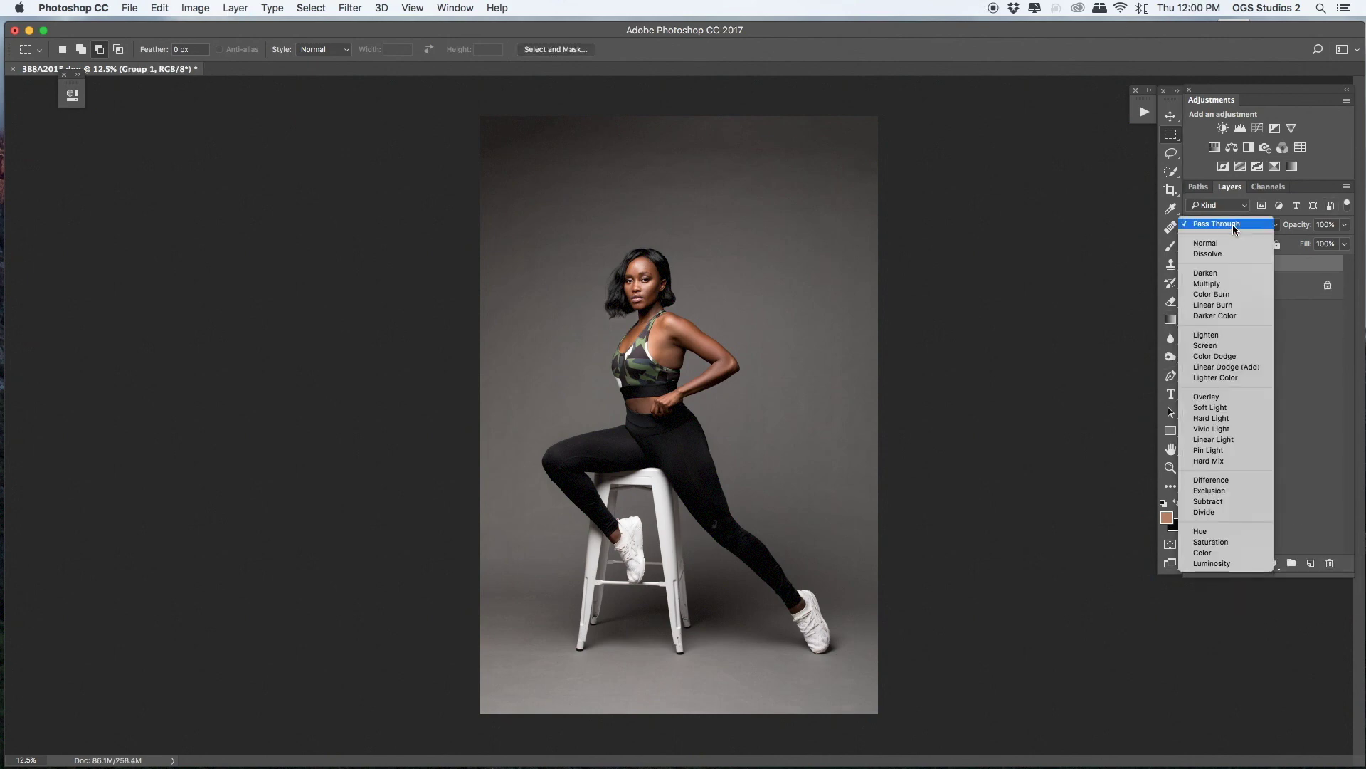
pyautogui.click(1212, 399)
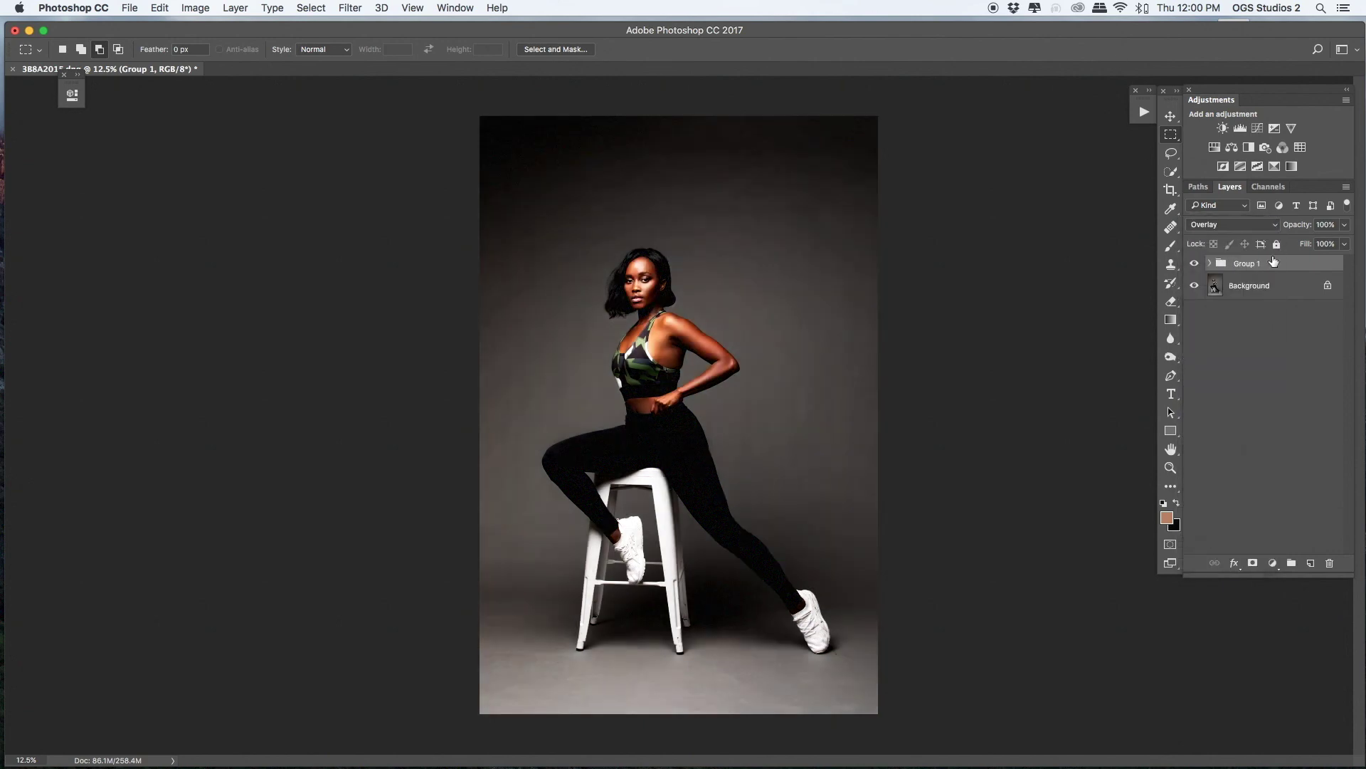
# Set the blend mode of Layer 1 copy inside the group to Vivid Light and invert the layer
pyautogui.click(1216, 265)
pyautogui.click(1259, 287)
pyautogui.click(1231, 224)
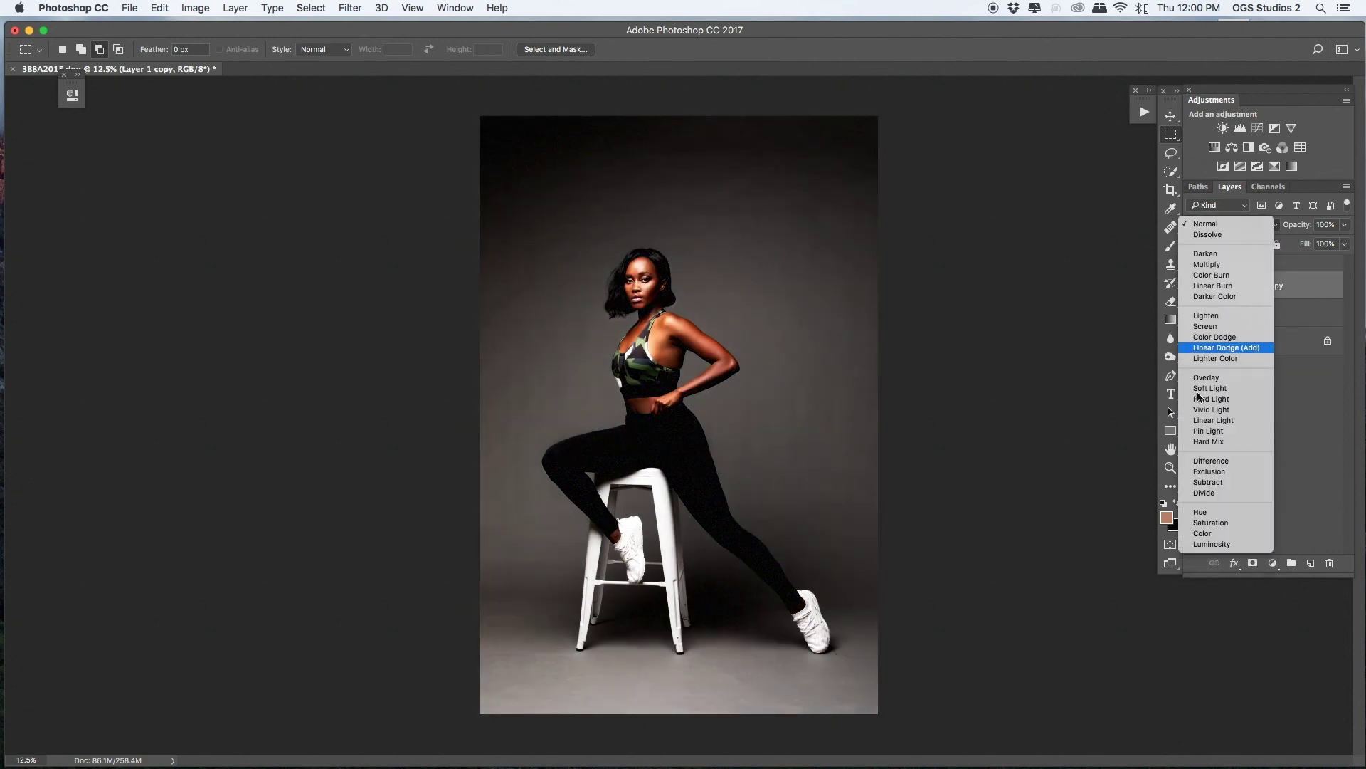
pyautogui.click(1207, 410)
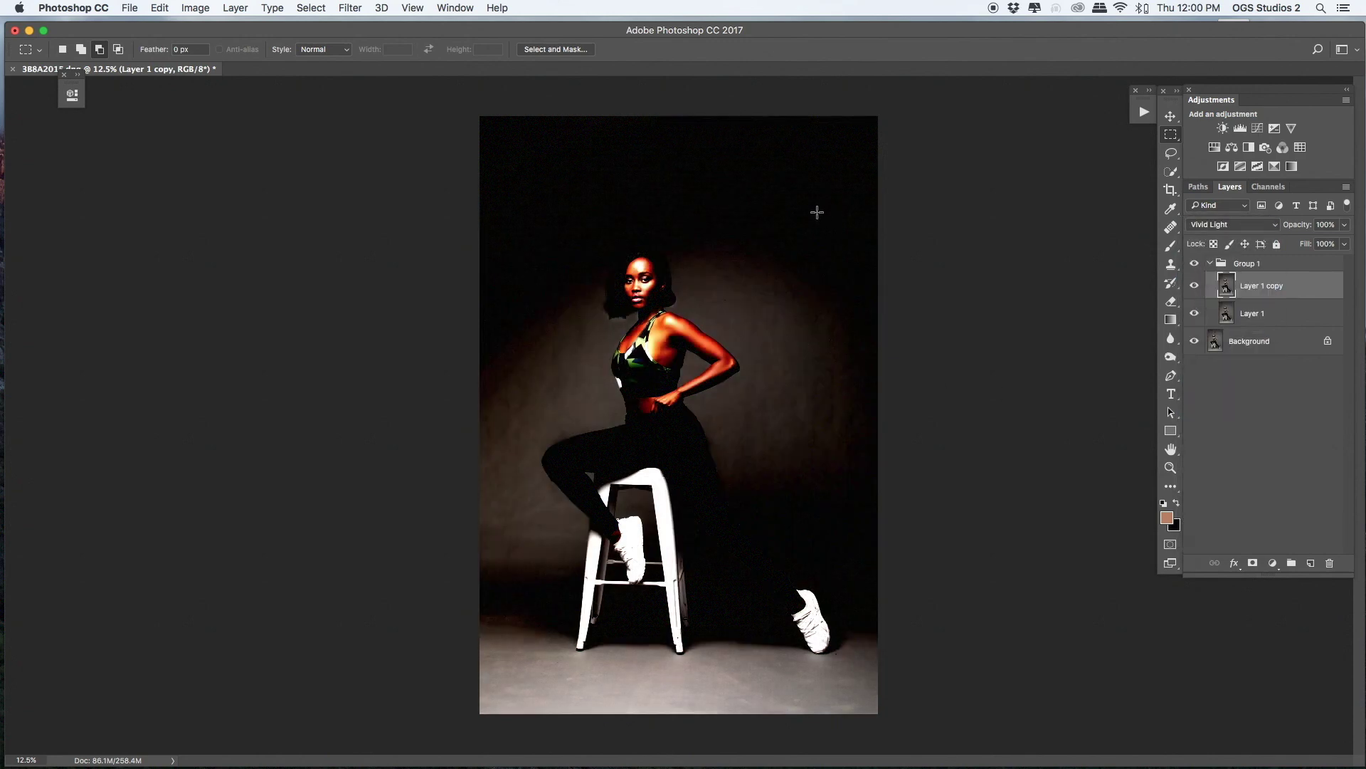
pyautogui.press('super+i')
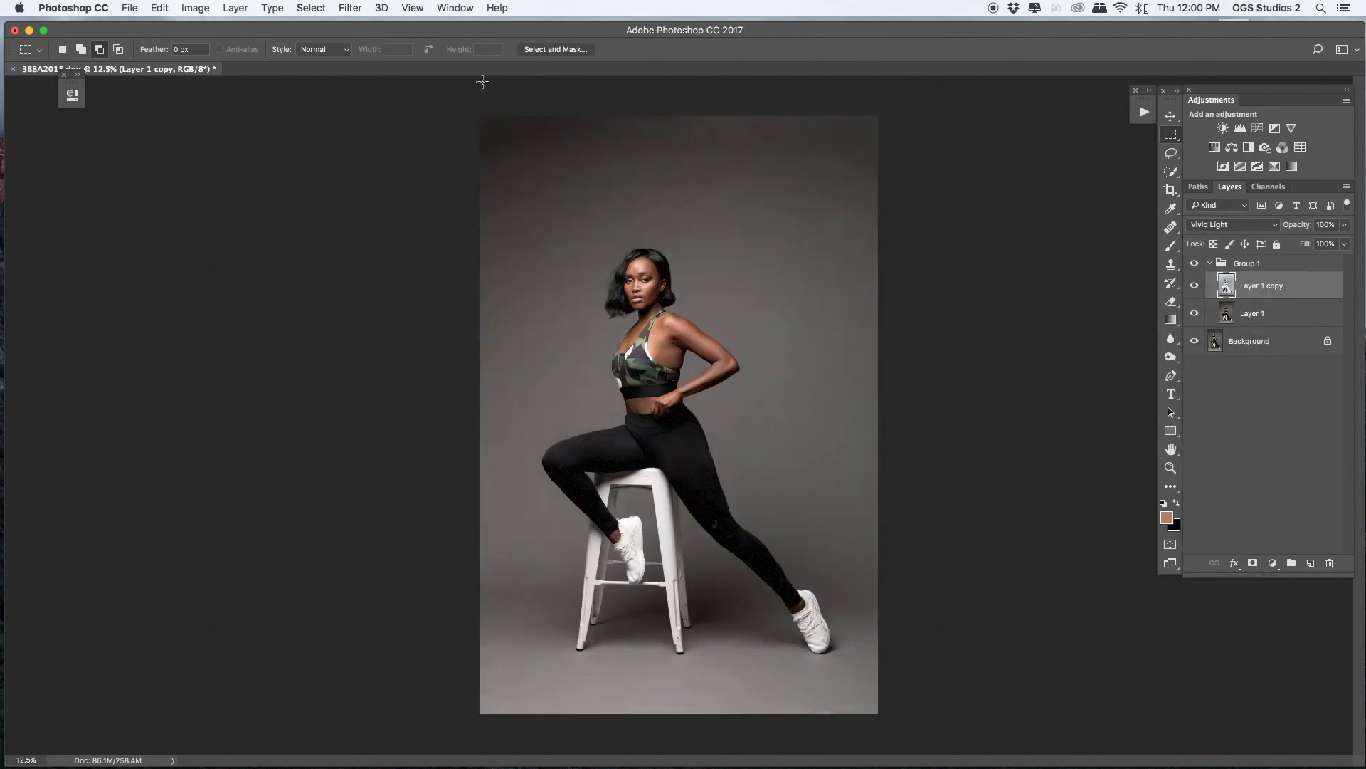
# Apply Surface Blur to Layer 1 copy with a radius of 7 pixels and a threshold of 18 levels
pyautogui.click(344, 9)
pyautogui.moveTo(427, 177)
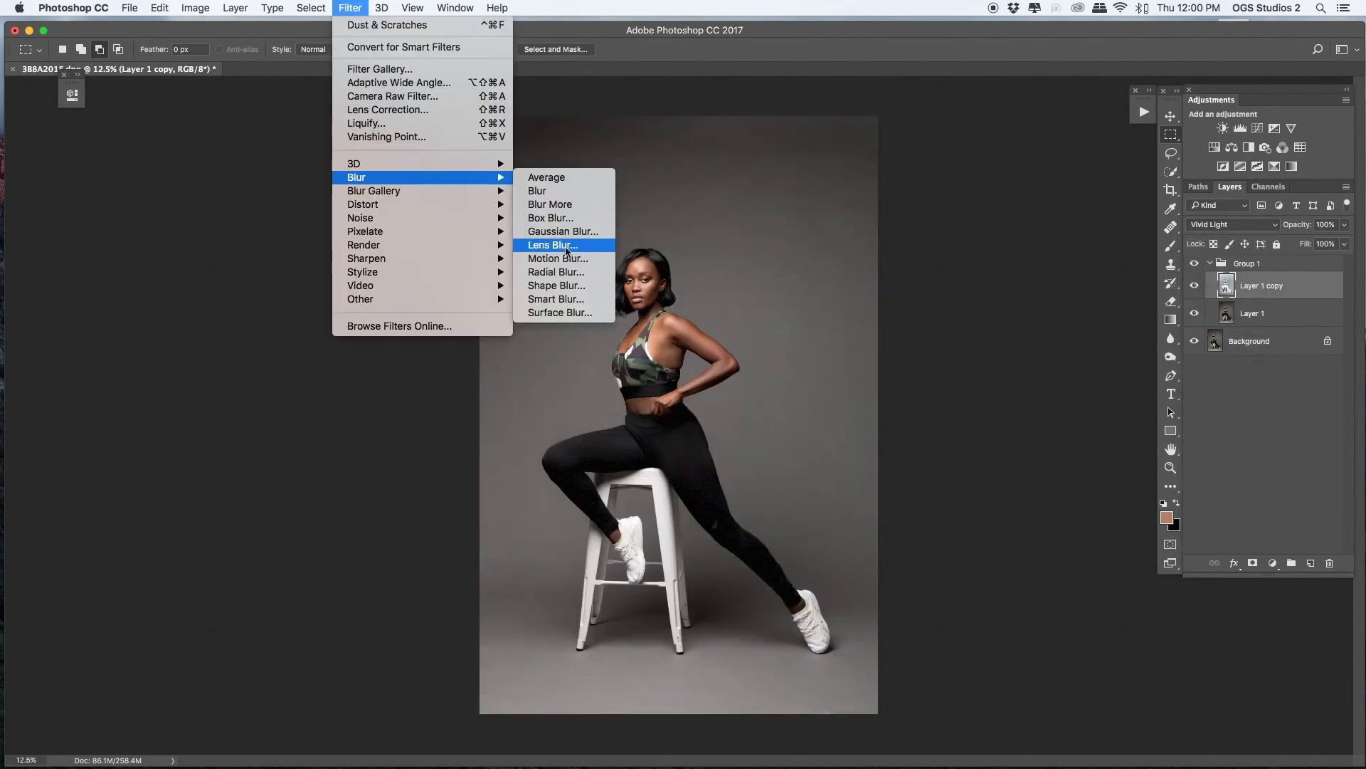
pyautogui.click(541, 314)
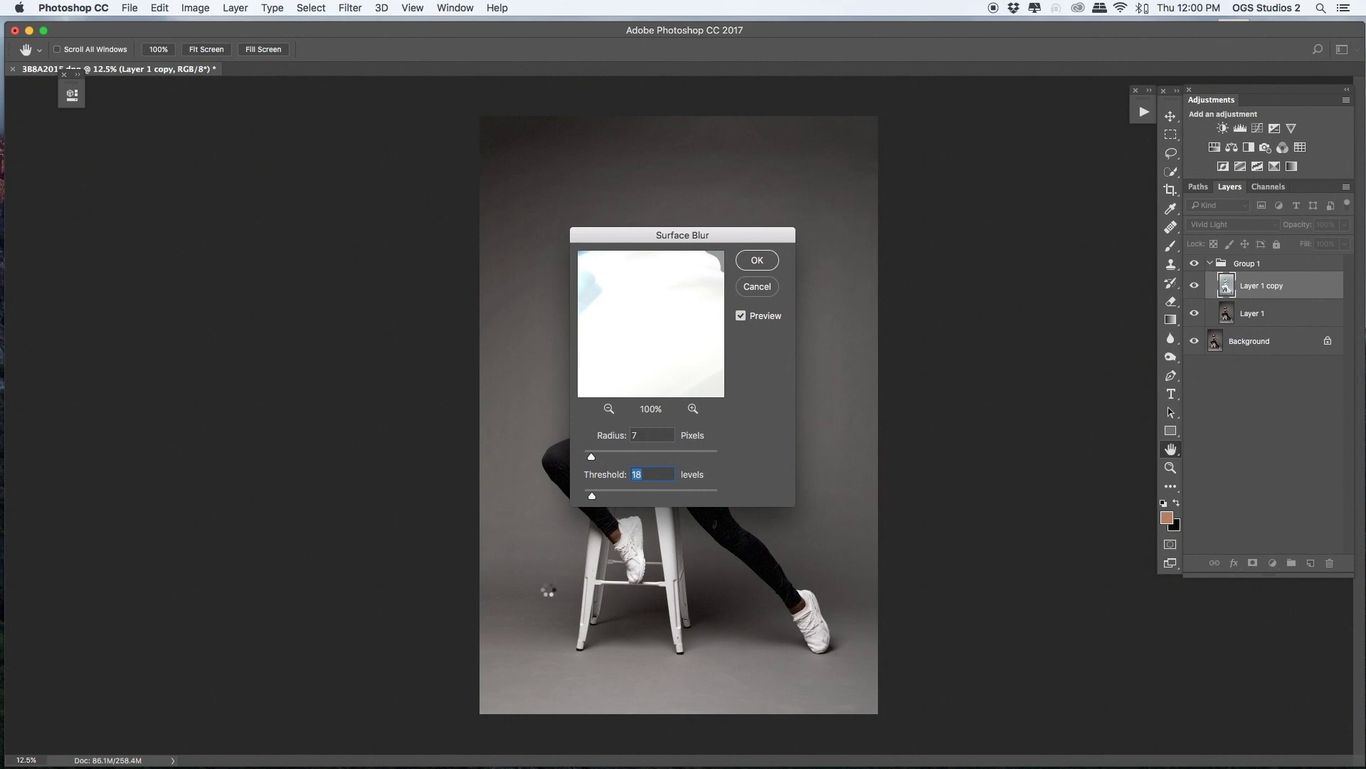
pyautogui.press('Return')
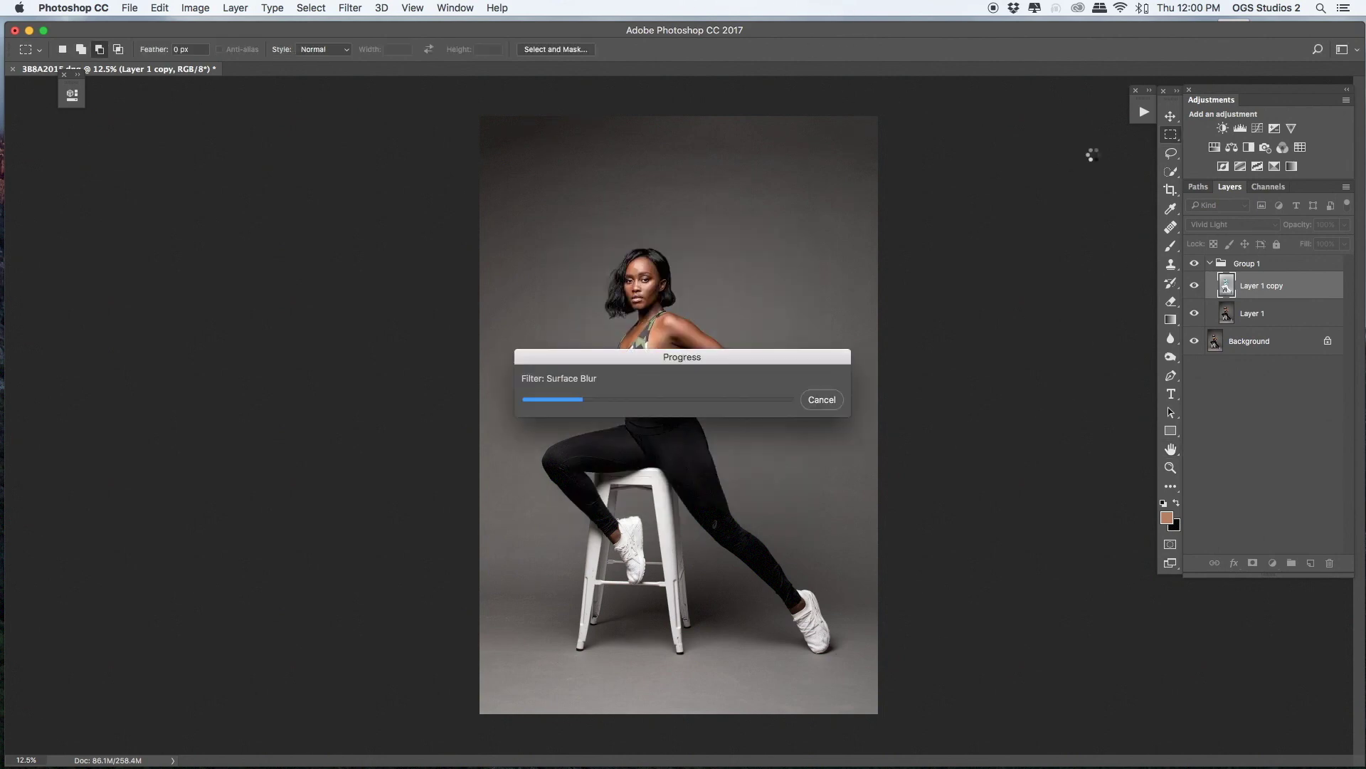
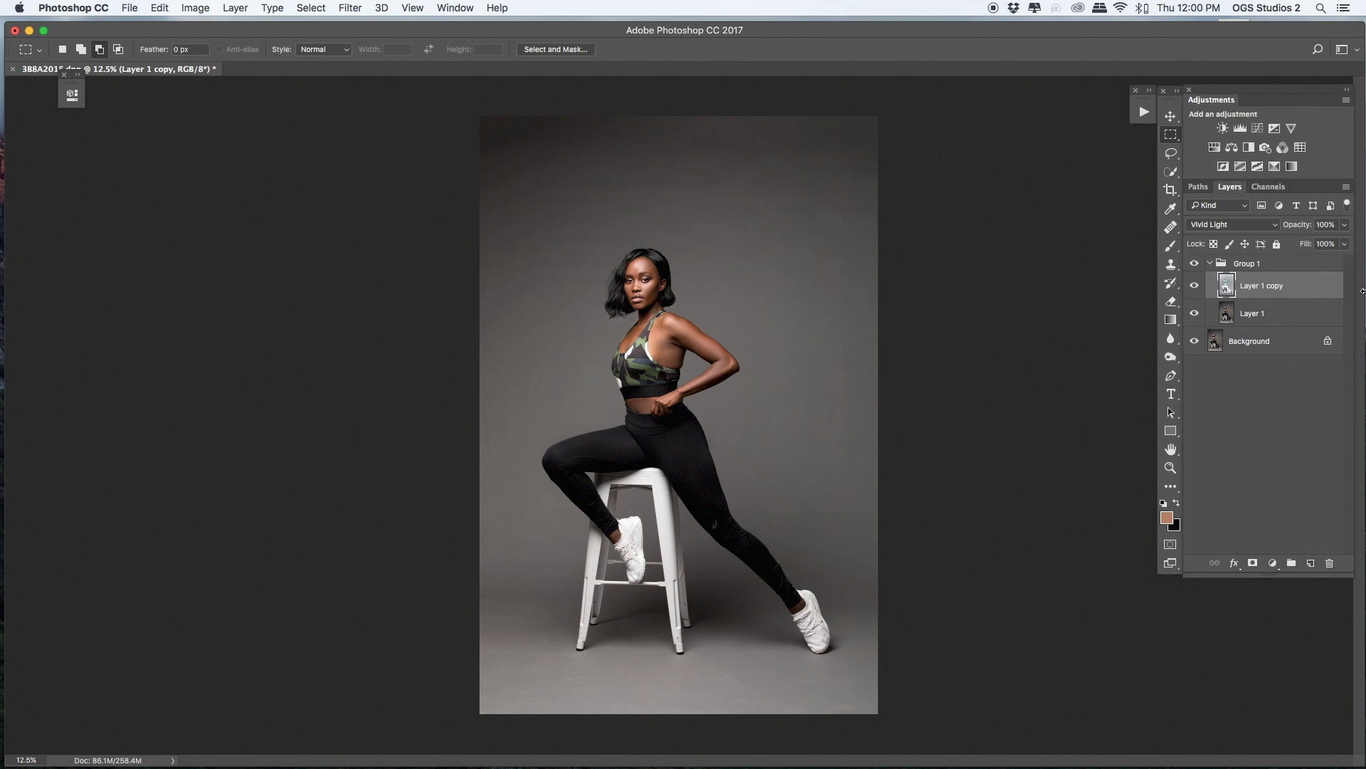
# Lower the opacity of the Overlay group to 21%, judging the effect on the upper body
pyautogui.press('super+plus')
pyautogui.press('super+plus')
pyautogui.press('super+plus')
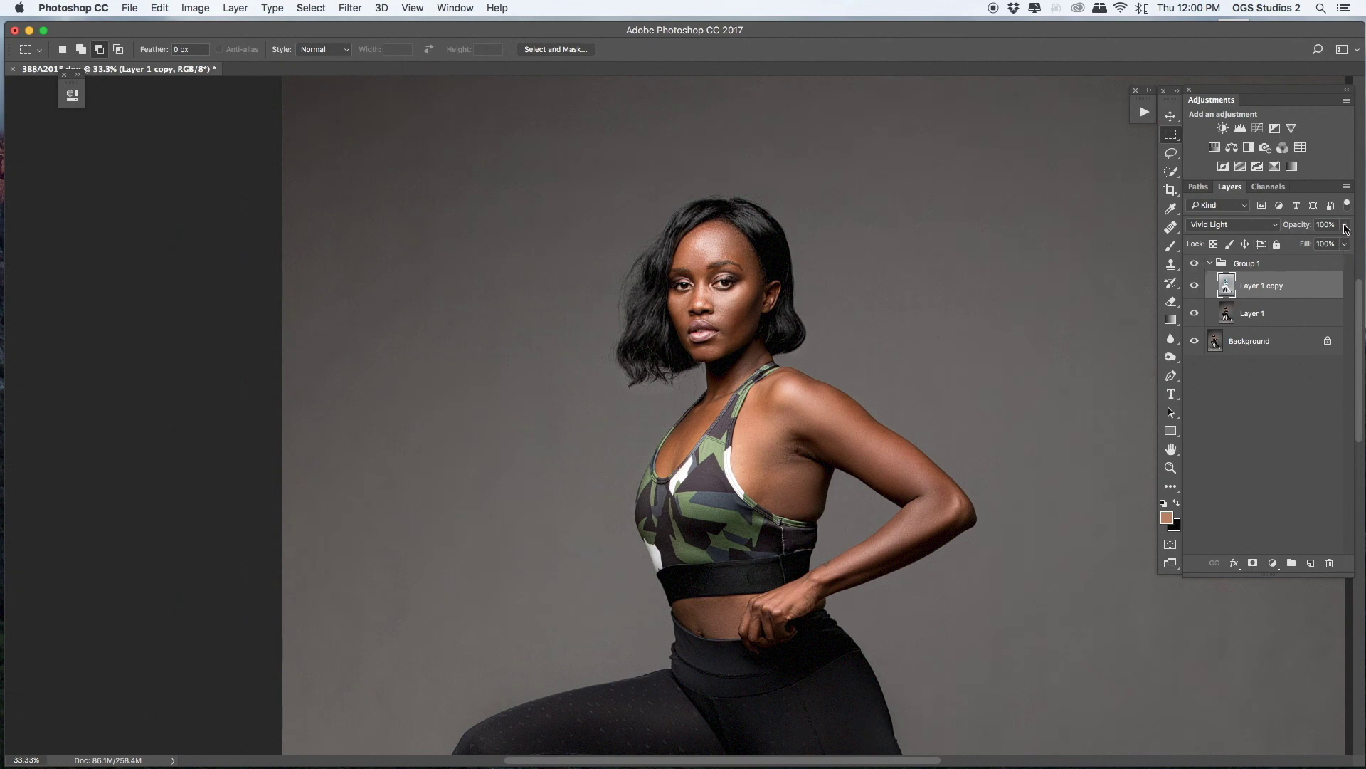
pyautogui.hotkey('alt', ']')
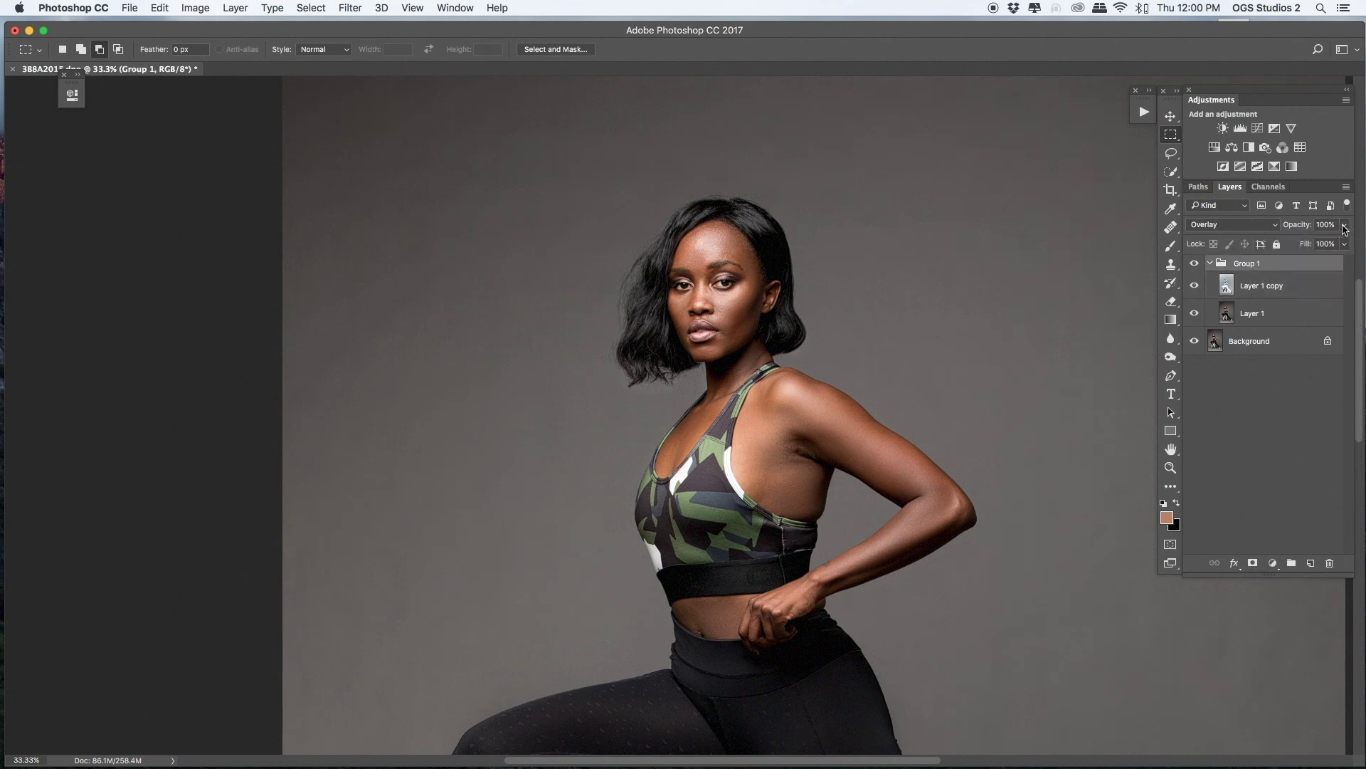
pyautogui.moveTo(1345, 226); pyautogui.dragTo(1294, 245)
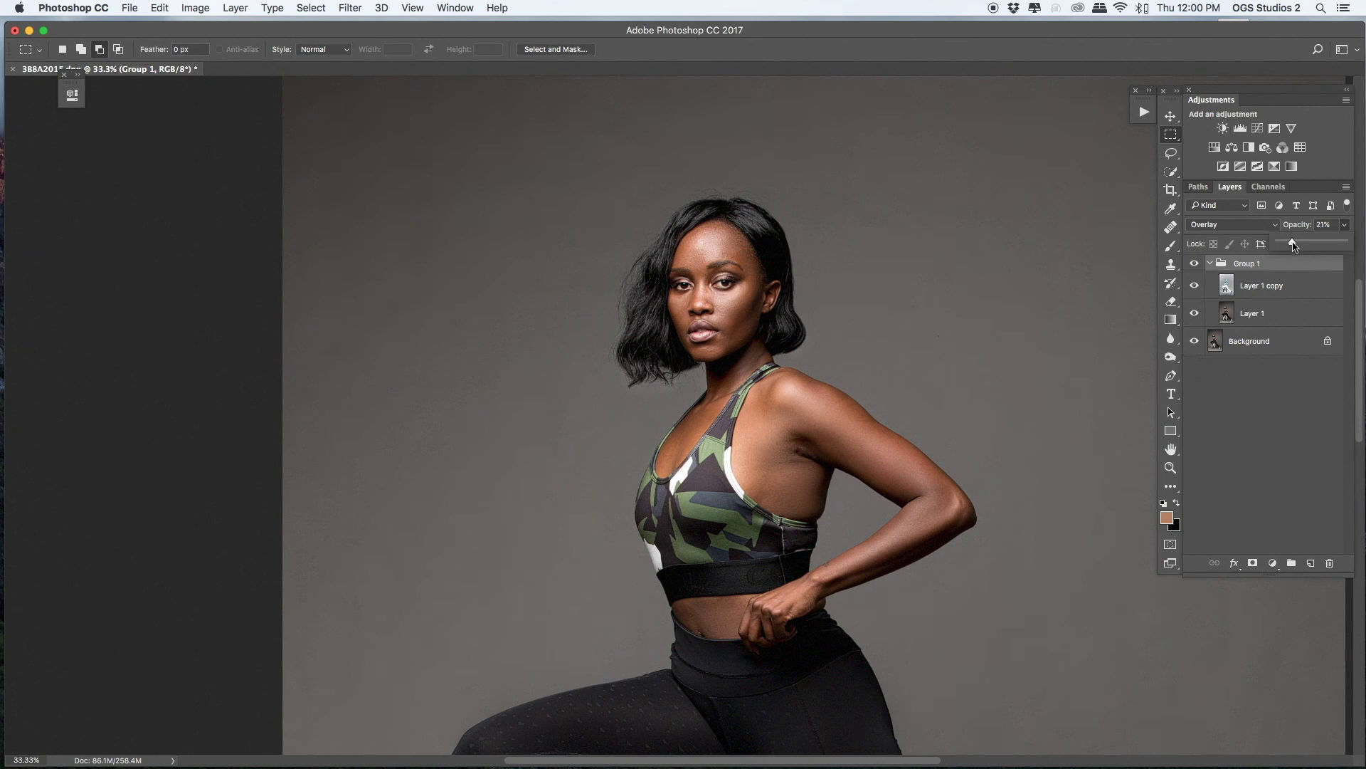
# Check the whole portrait and flatten all layers into a single Background layer
pyautogui.click(1192, 268)
pyautogui.press('super+minus')
pyautogui.press('super+minus')
pyautogui.press('super+minus')
pyautogui.rightClick(1295, 286)
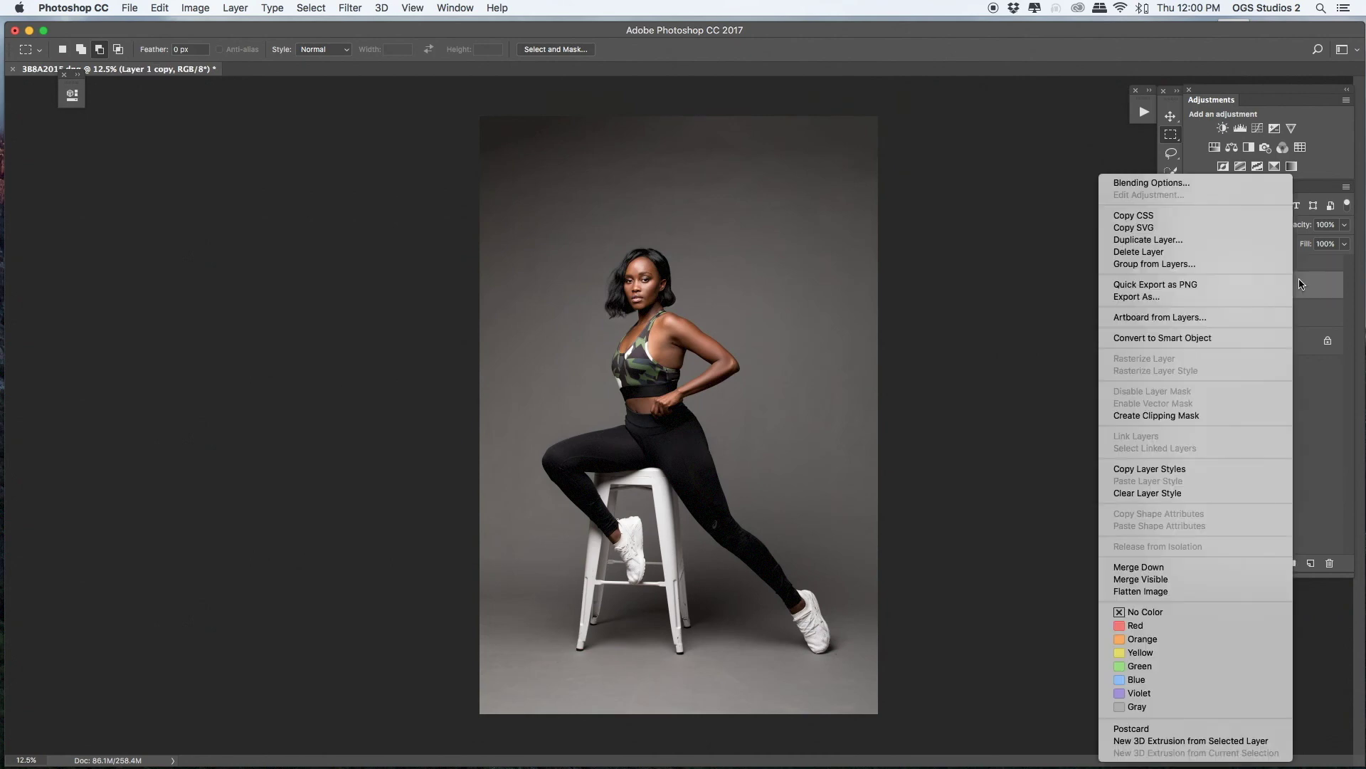
pyautogui.click(1141, 591)
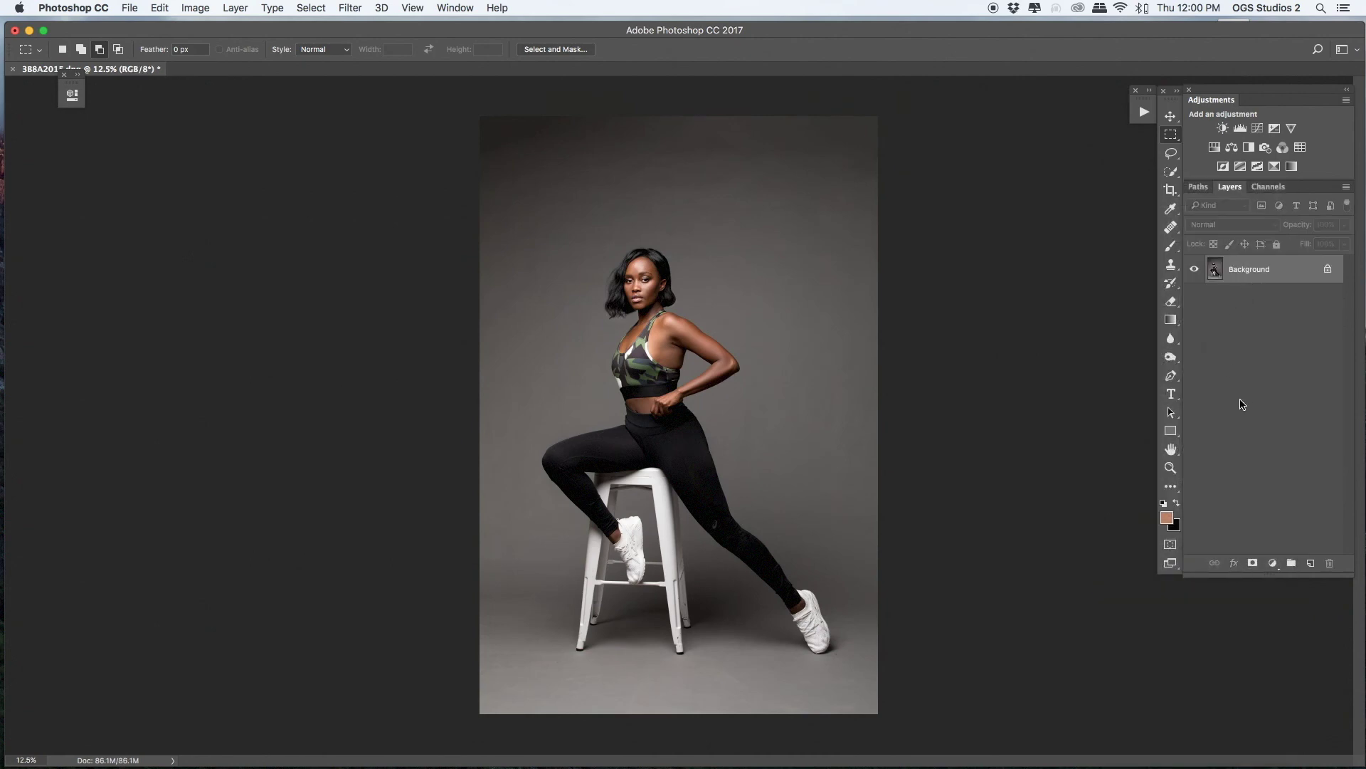
# Save the flattened portrait as a PNG copy named 3B8A2015.png, using Smallest / Slow compression and no interlacing
pyautogui.press('super+s')
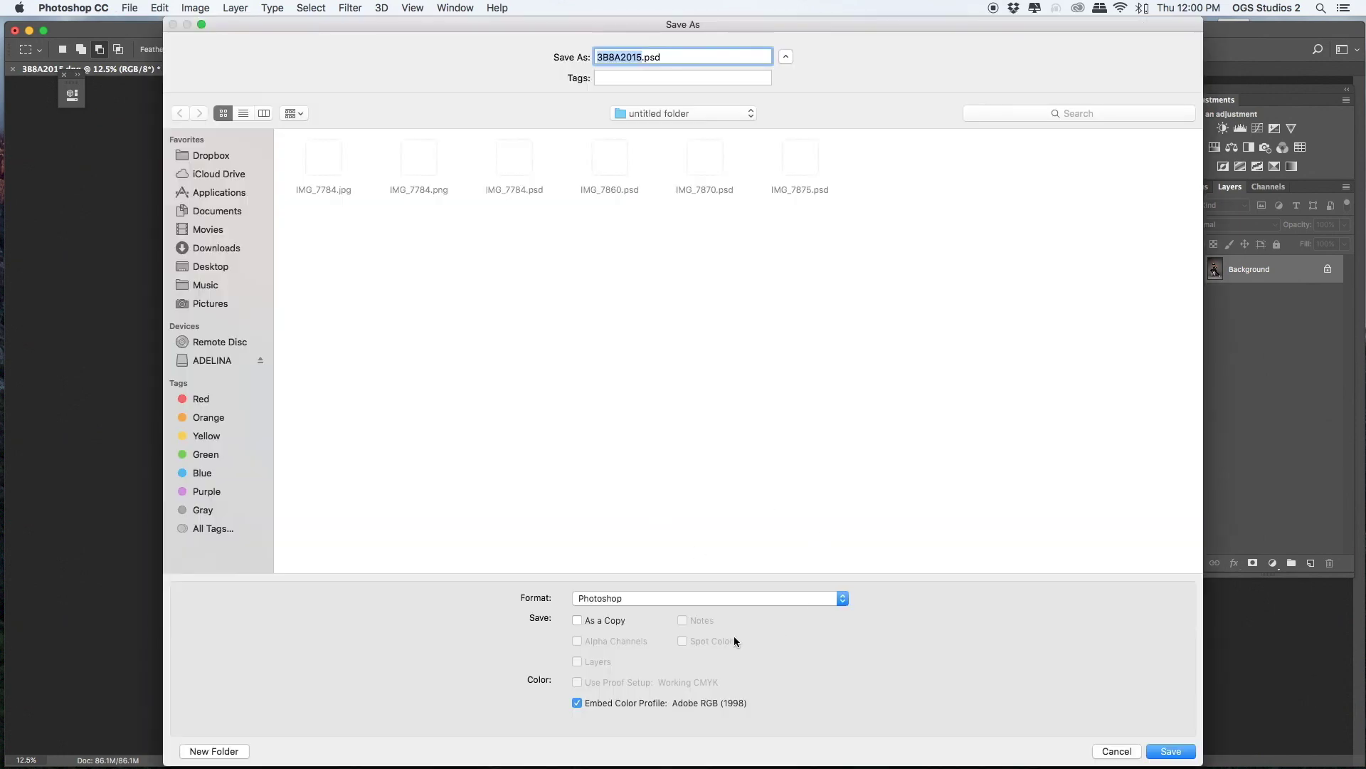
pyautogui.click(678, 598)
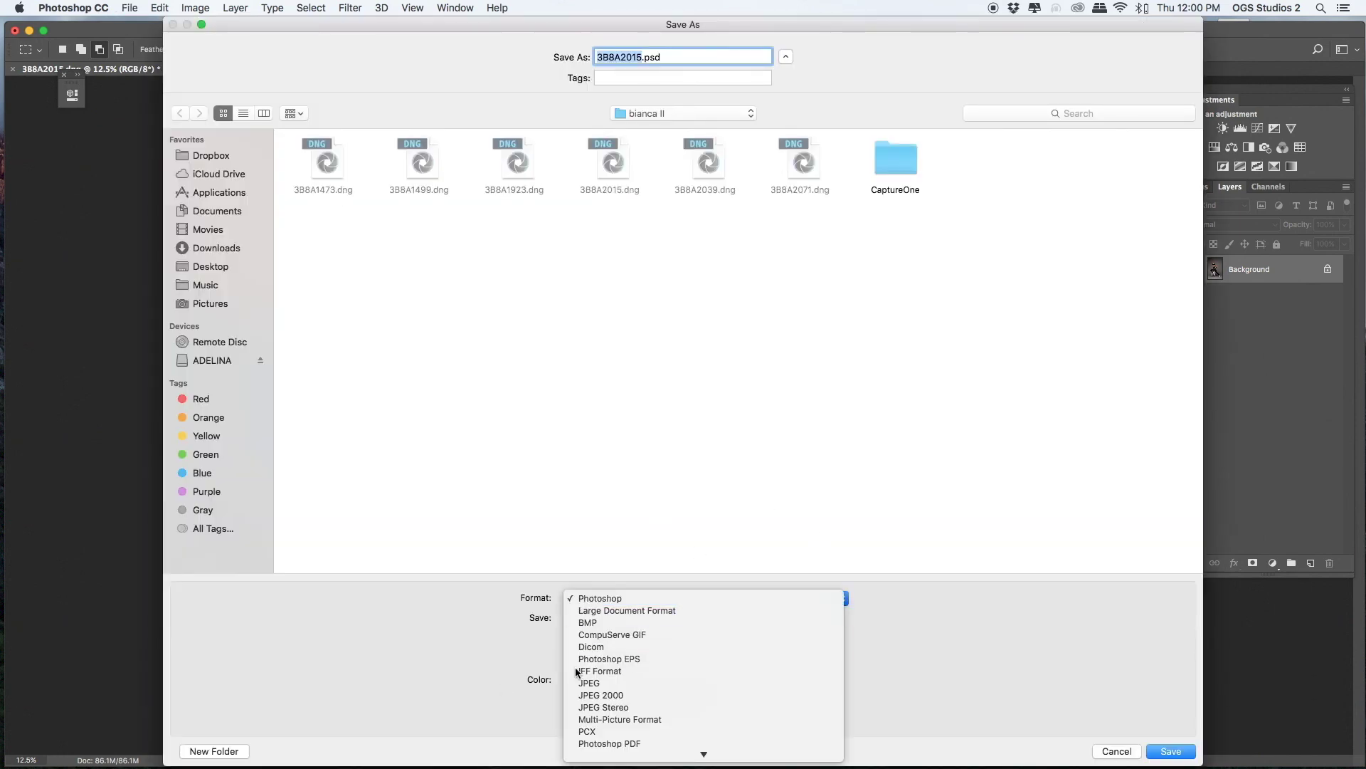
pyautogui.scroll(-5, 600, 689)
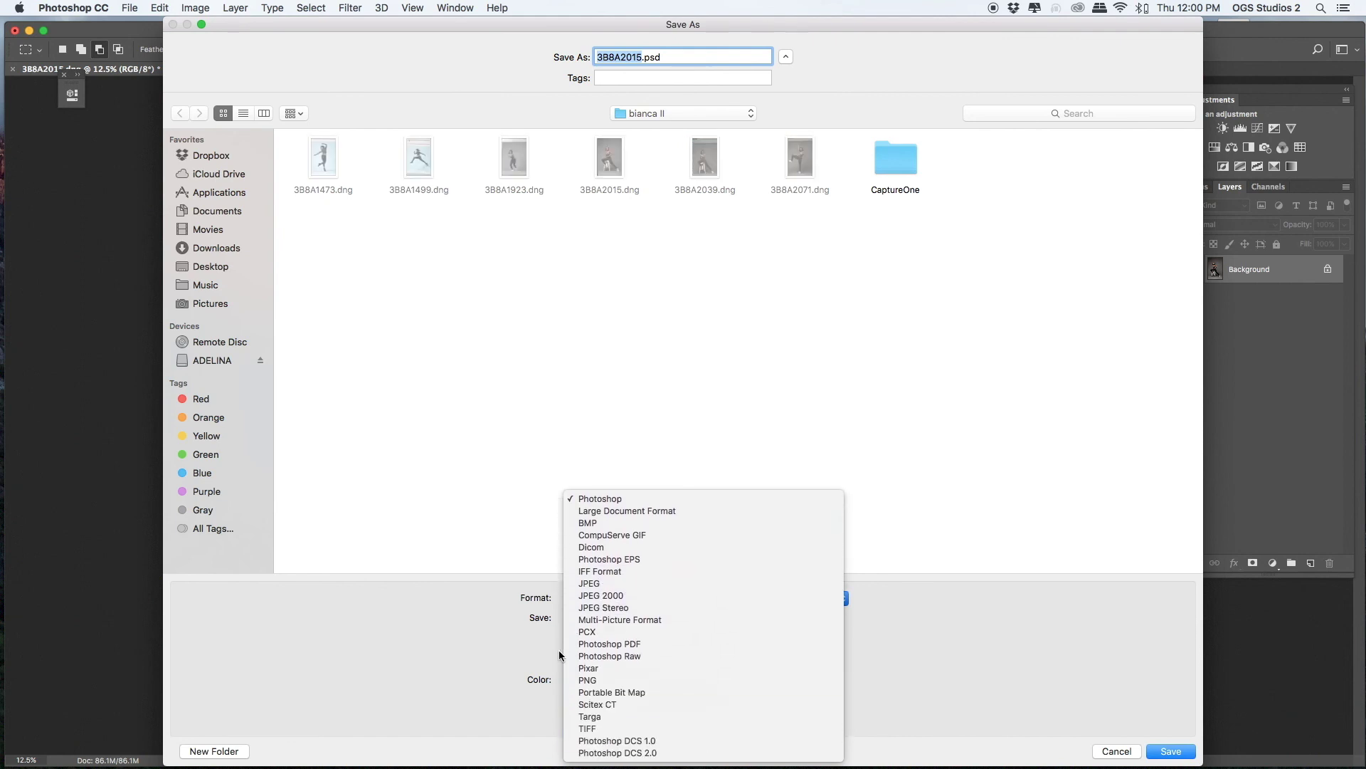
pyautogui.click(586, 681)
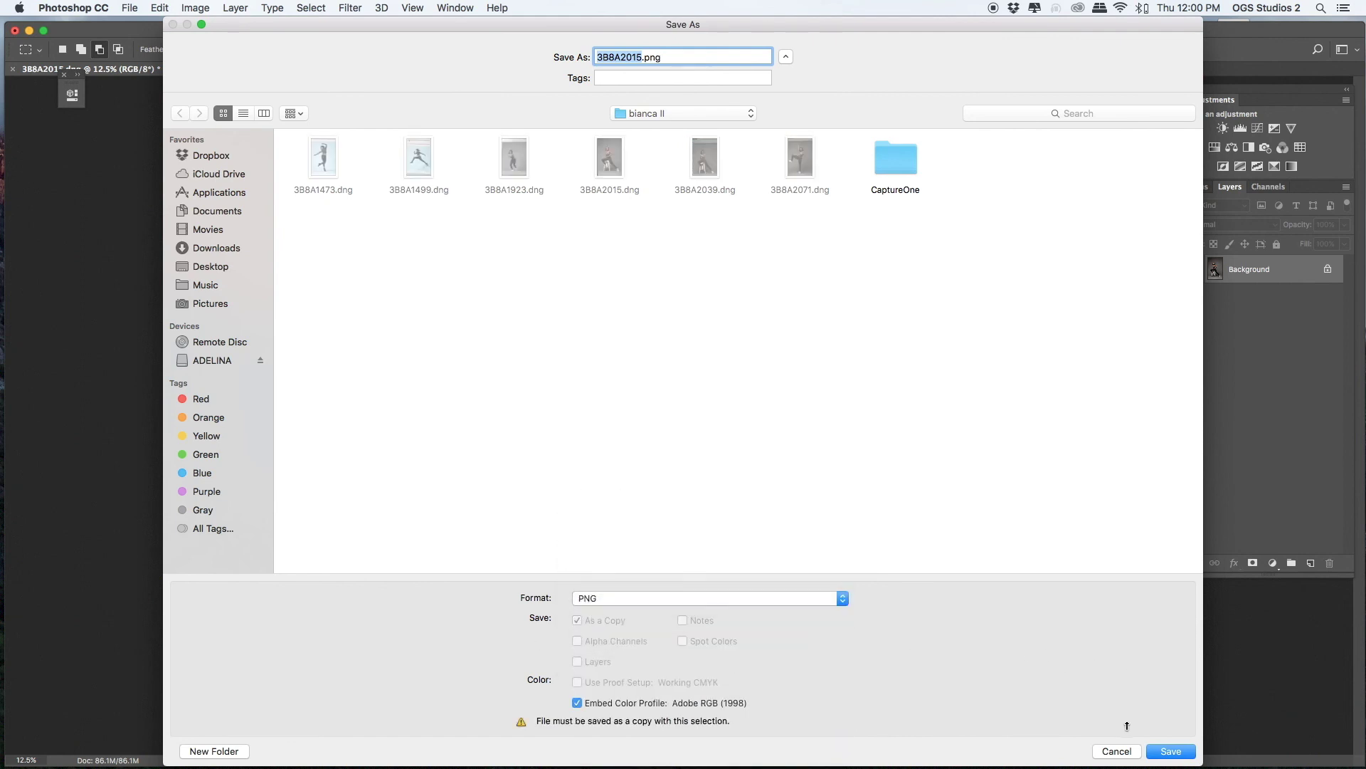
pyautogui.click(1171, 756)
pyautogui.click(1171, 750)
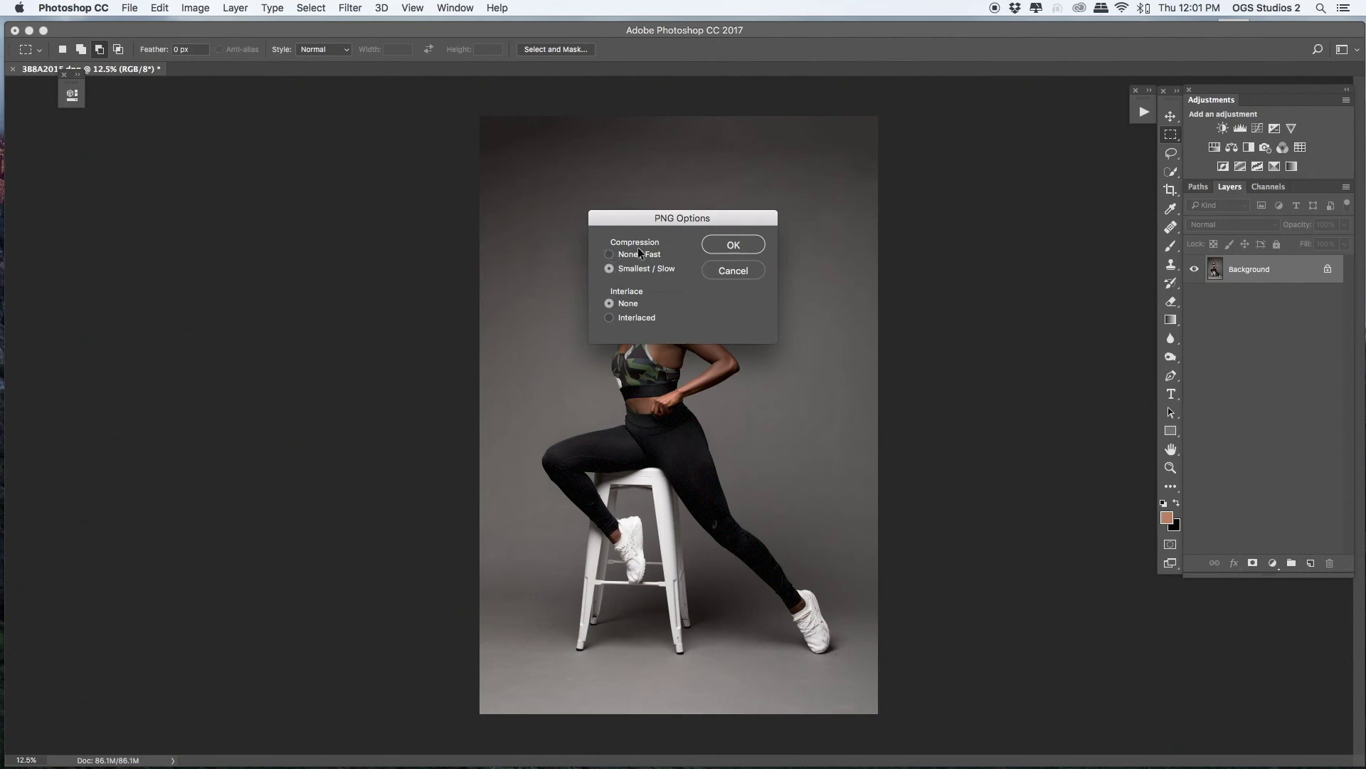
pyautogui.press('Return')
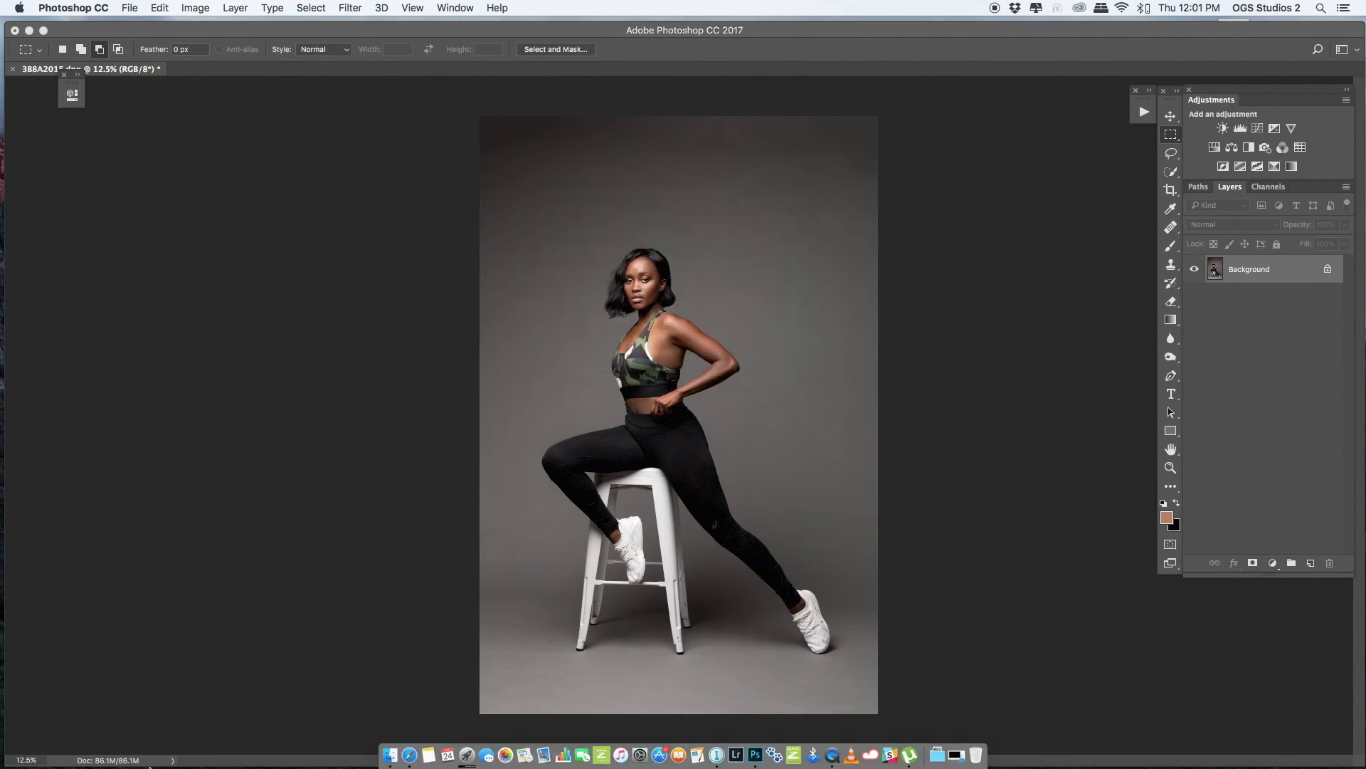